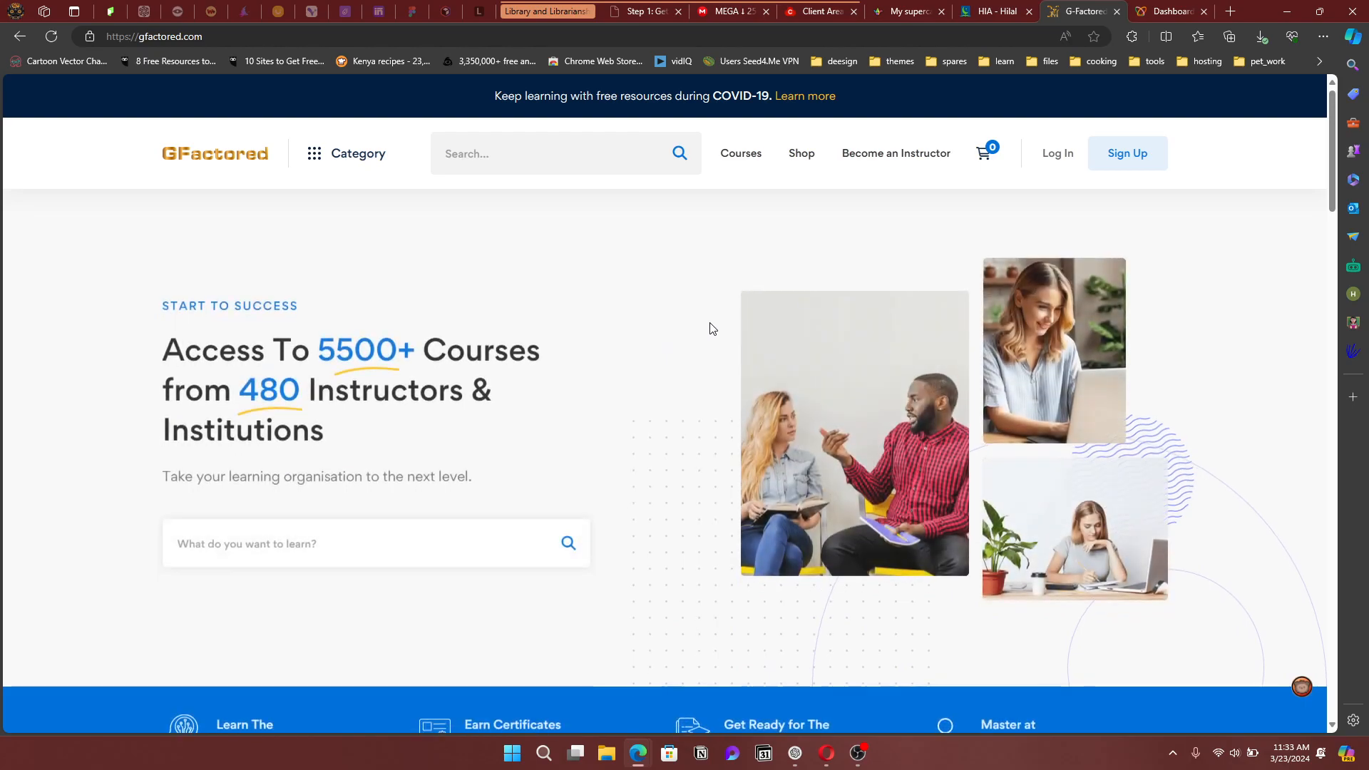
Dismiss the Sign Up form without filling it in and bring up the login form
{"action": "left_click", "coordinate": [1111, 176]}
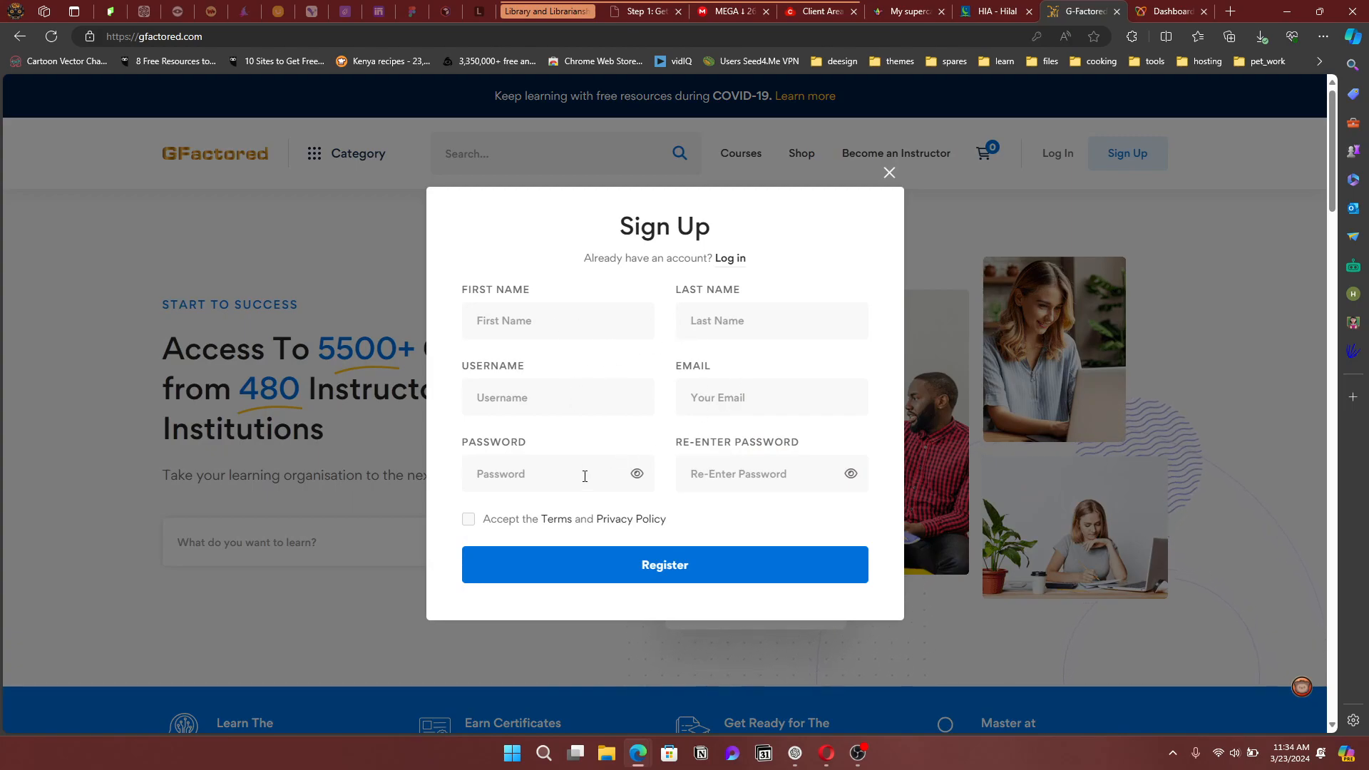
{"action": "scroll", "coordinate": [575, 511], "scroll_direction": "down", "scroll_amount": 3}
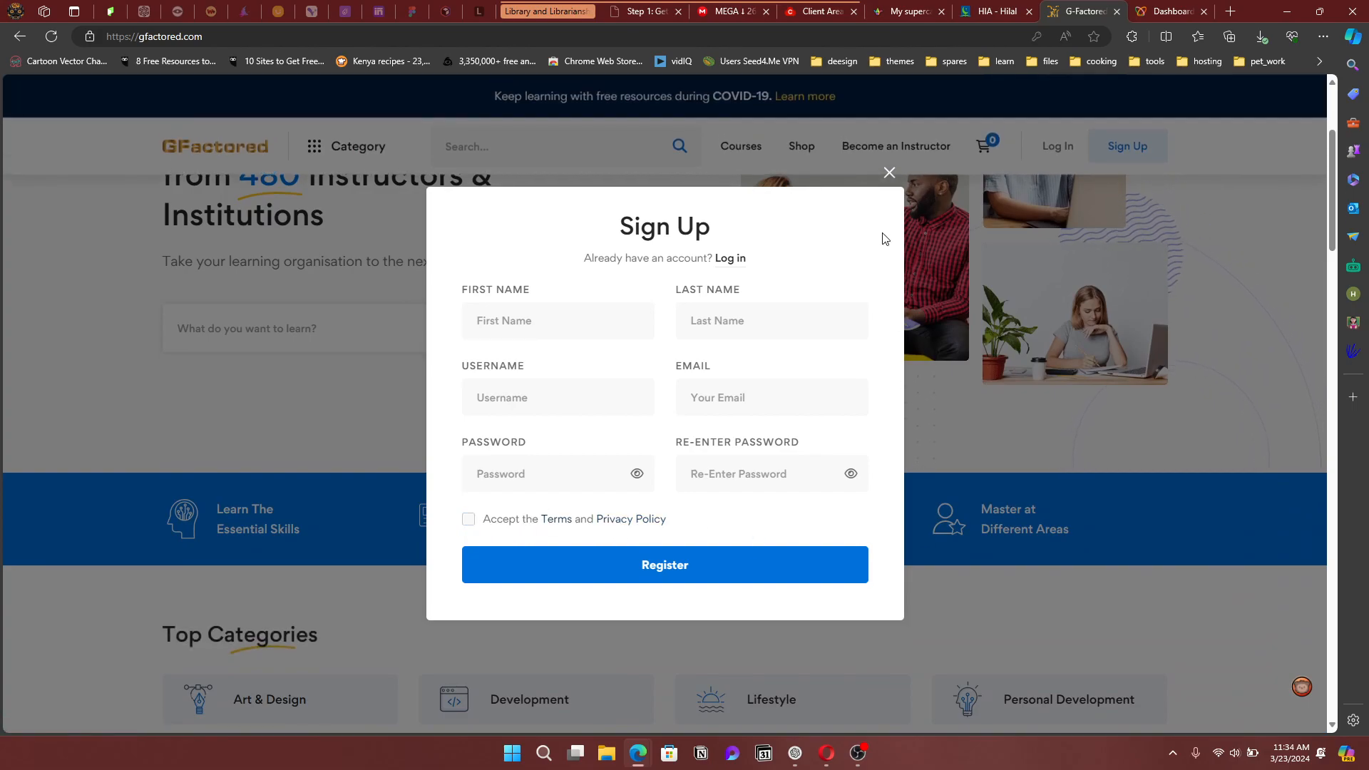
{"action": "left_click", "coordinate": [889, 172]}
{"action": "left_click", "coordinate": [1044, 148]}
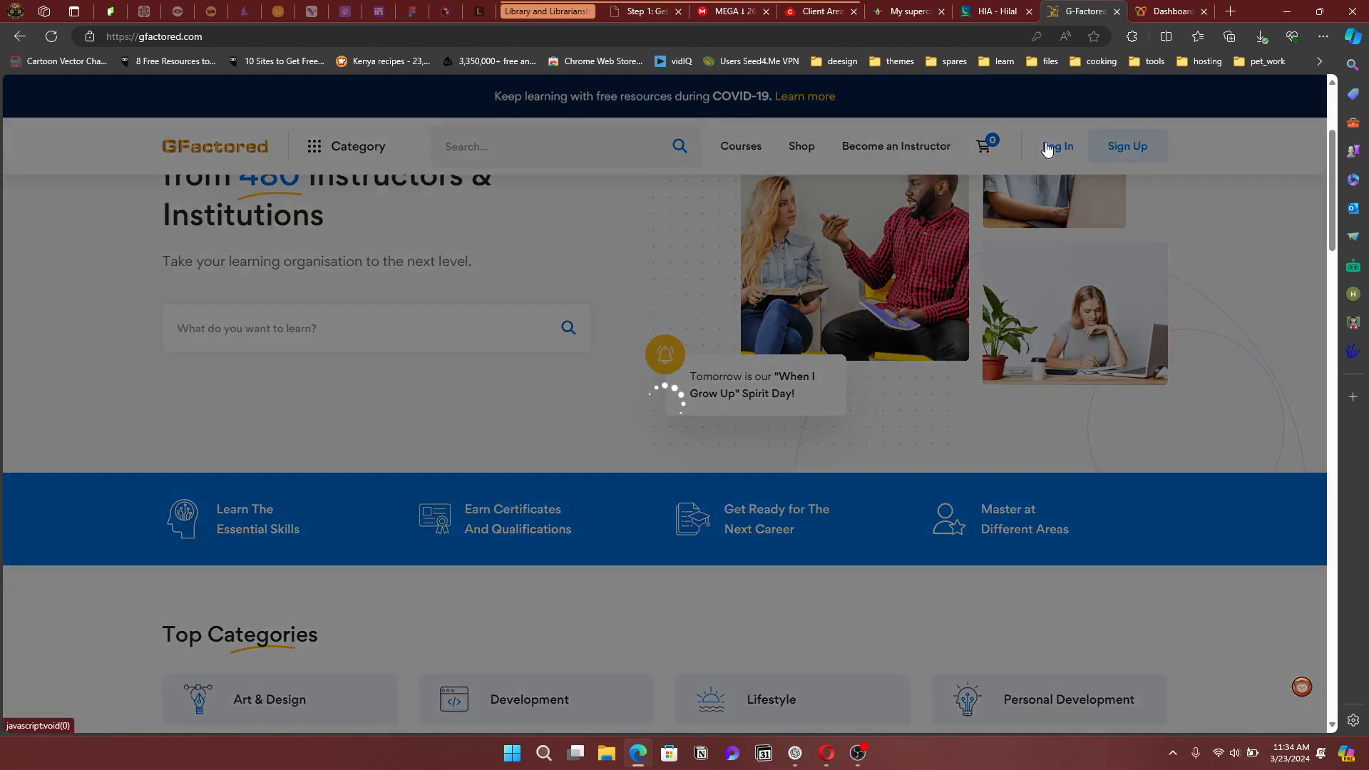
Log in with the saved account, replacing the prefilled username and retyping the password
{"action": "left_click", "coordinate": [624, 343]}
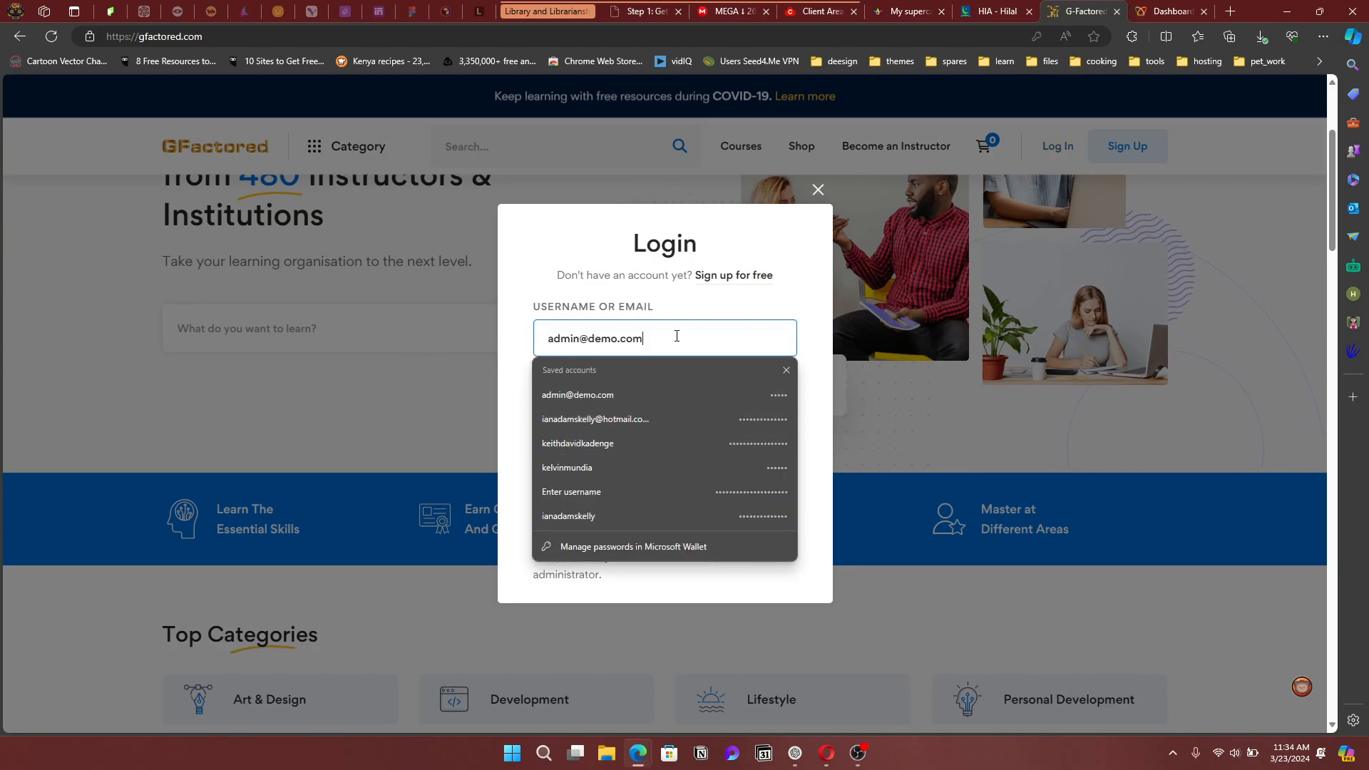
{"action": "left_click_drag", "start_coordinate": [678, 338], "coordinate": [547, 337]}
{"action": "key", "text": "BackSpace"}
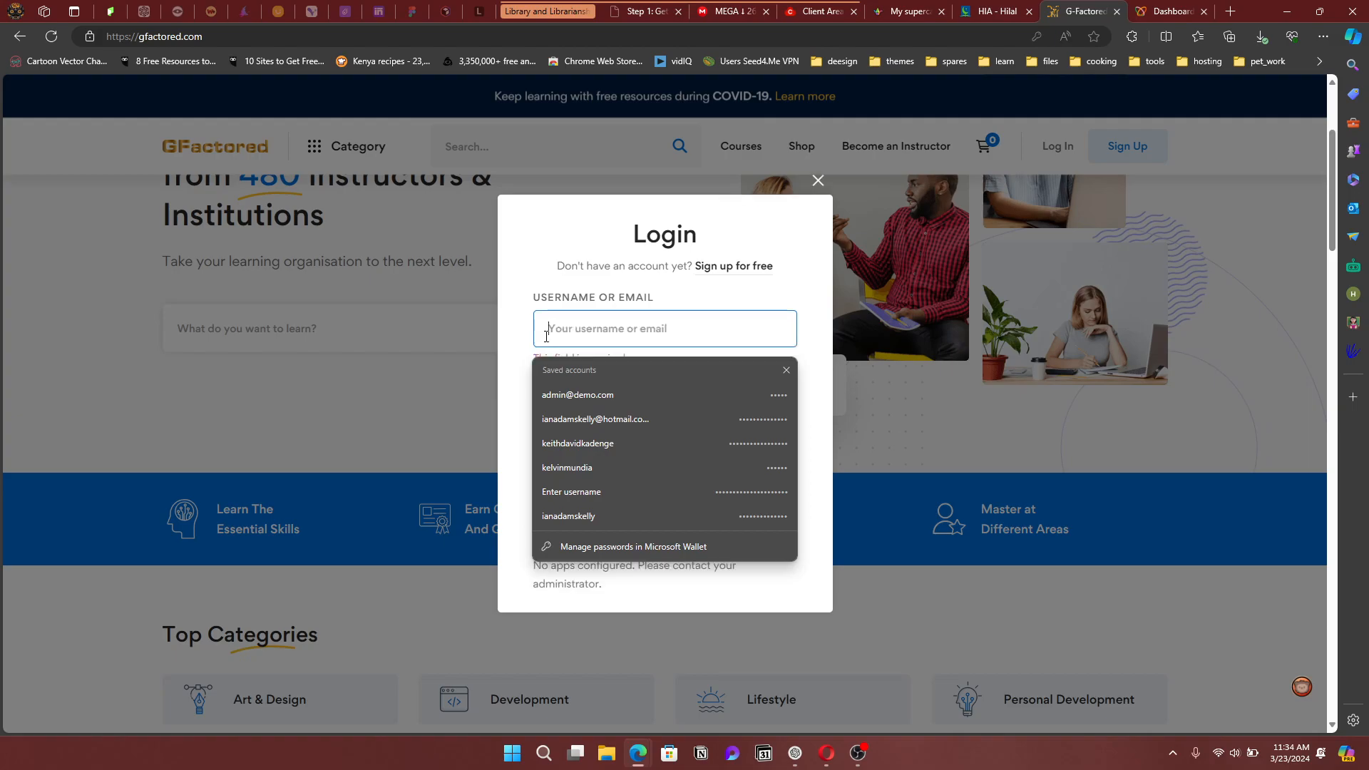
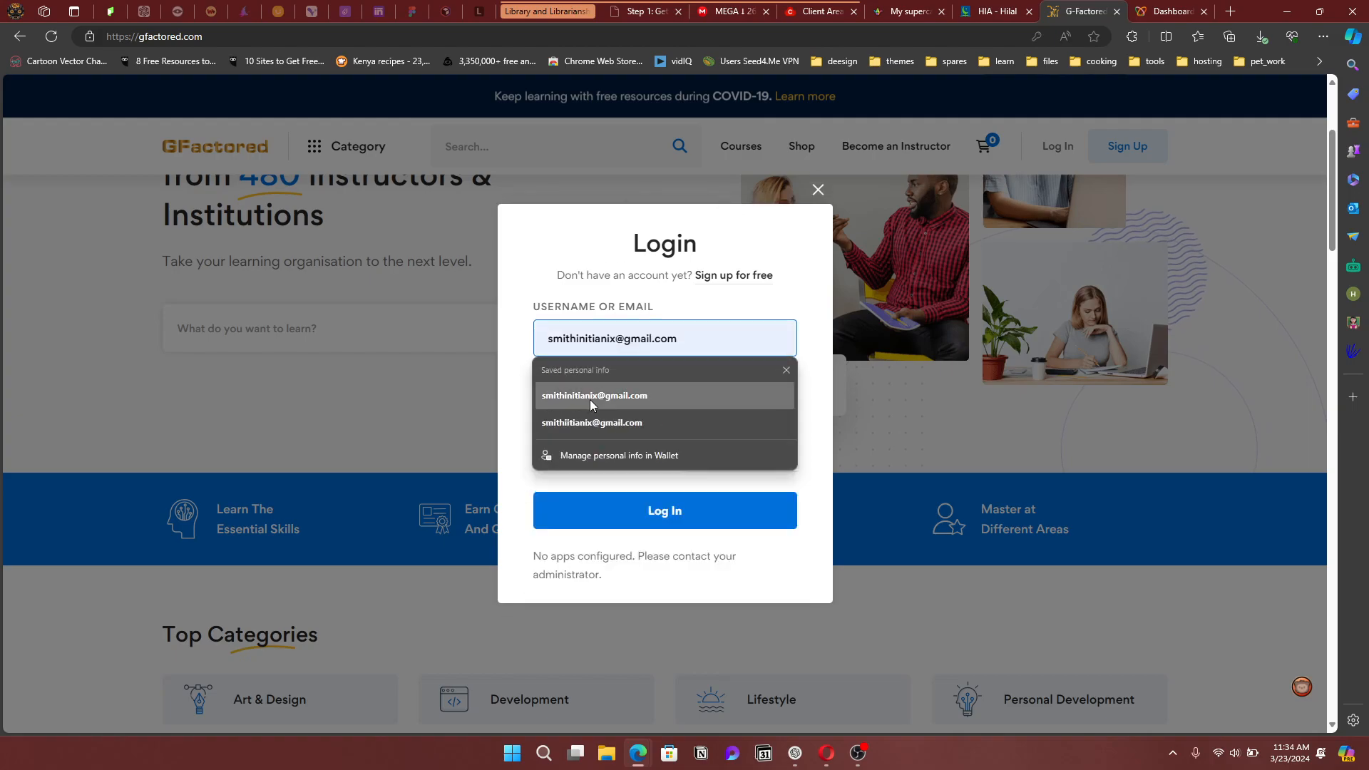
{"action": "left_click", "coordinate": [599, 402]}
{"action": "left_click_drag", "start_coordinate": [581, 413], "coordinate": [526, 414]}
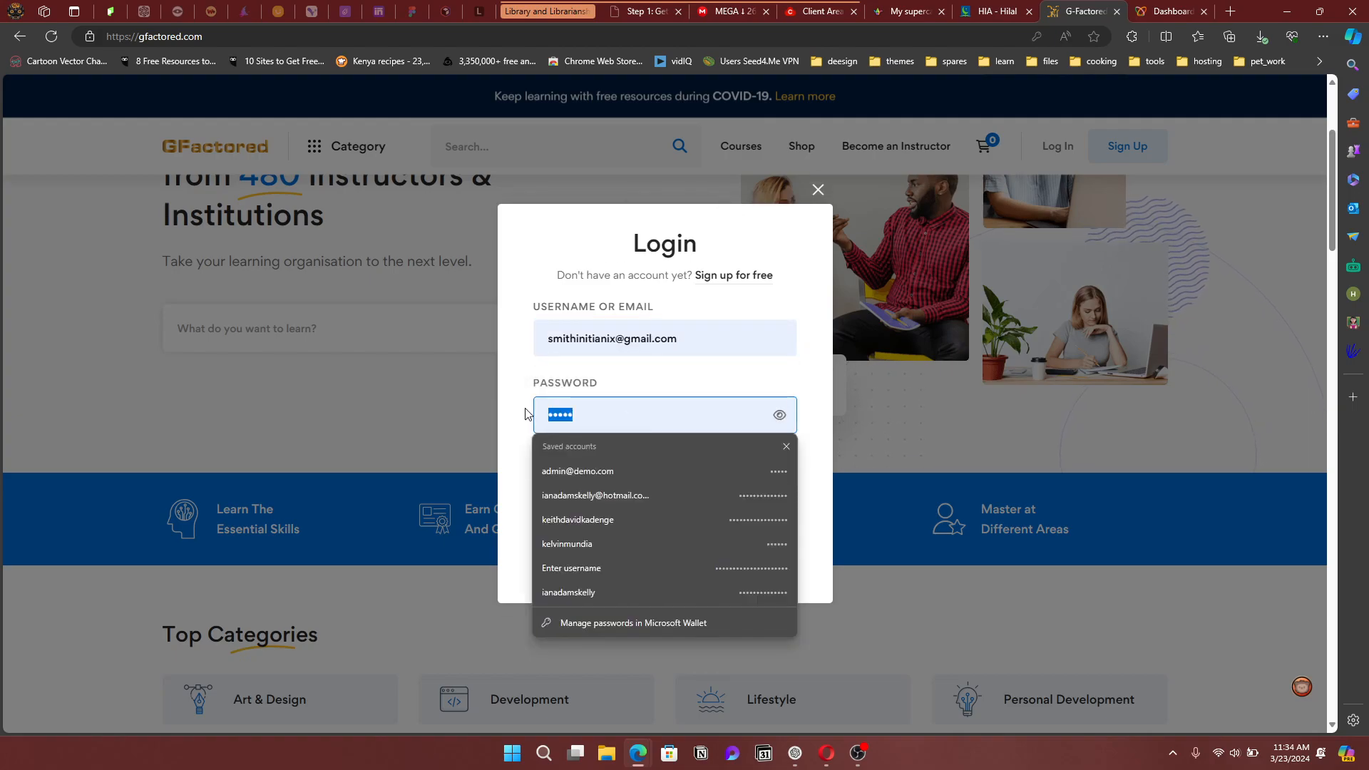
{"action": "type", "text": "••"}
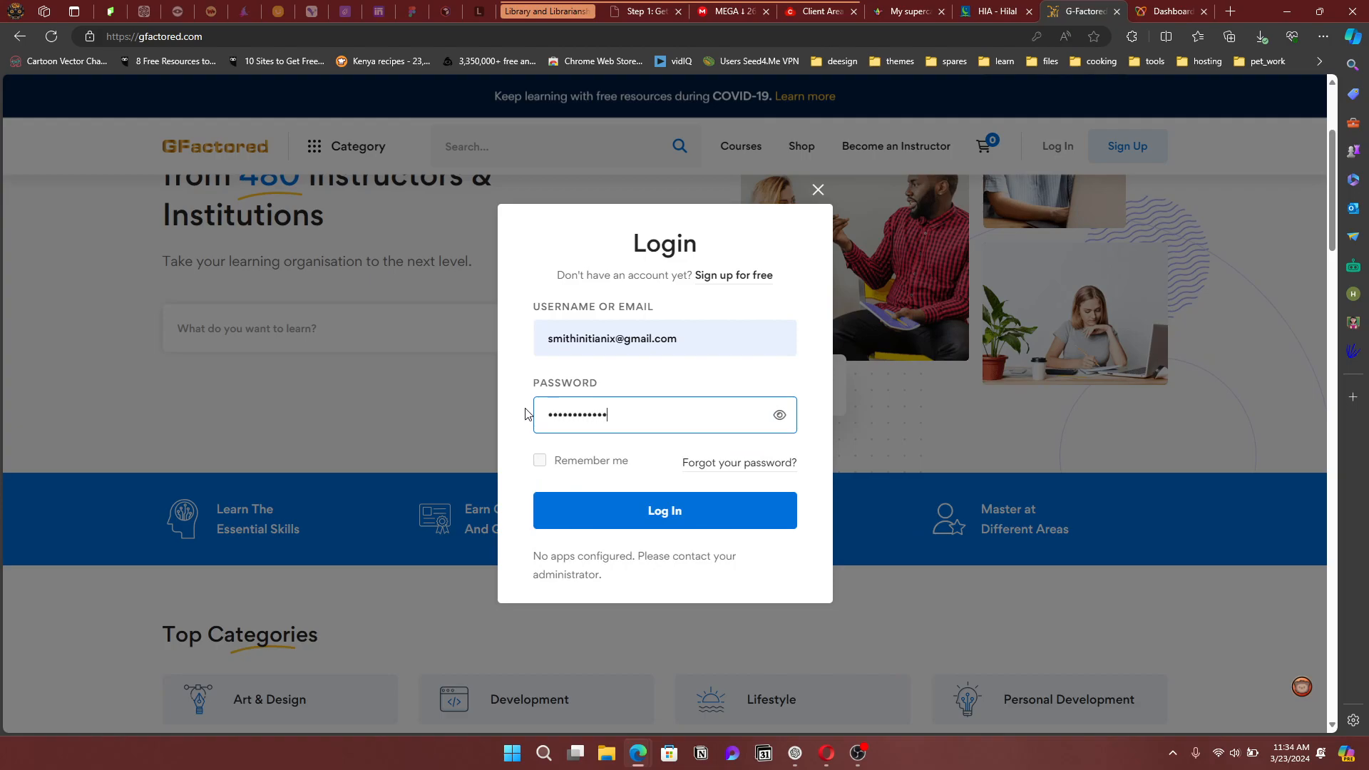
{"action": "left_click", "coordinate": [617, 503]}
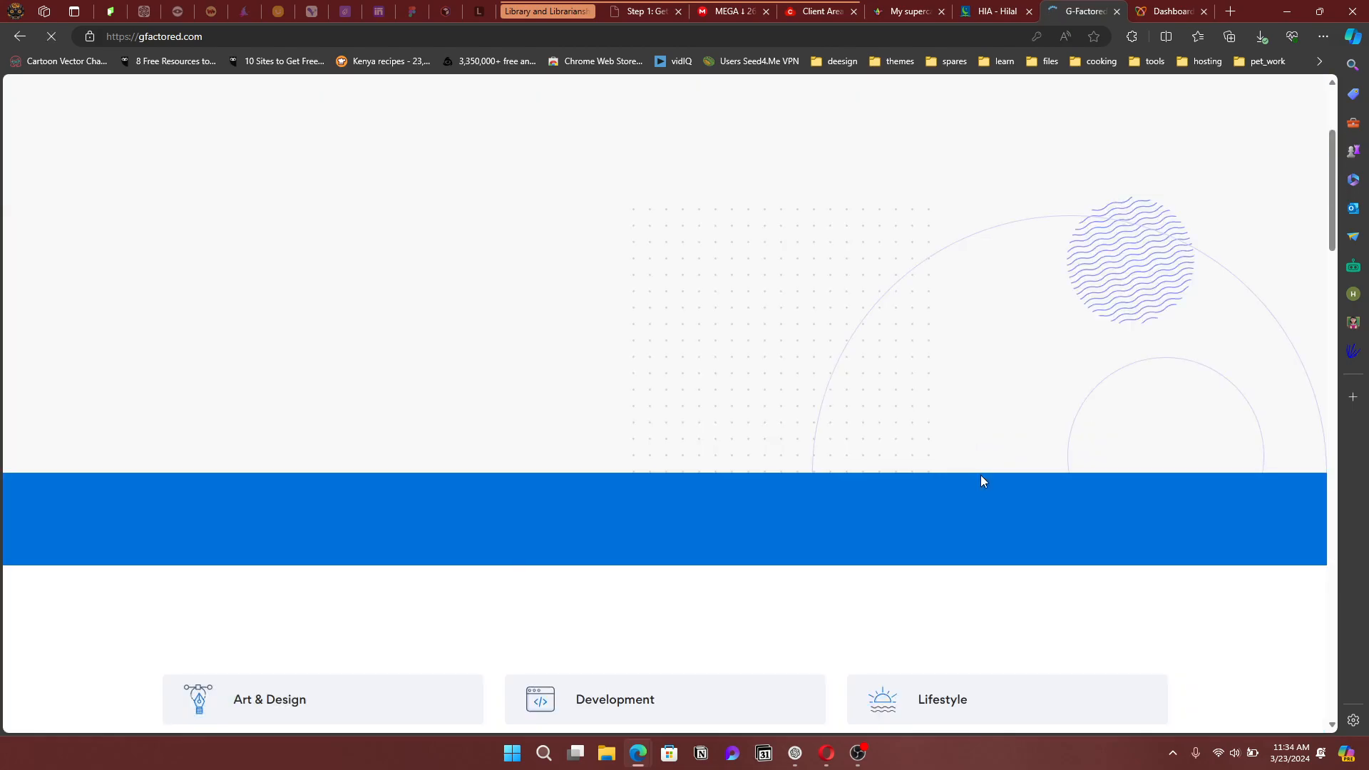
{"action": "scroll", "coordinate": [624, 422], "scroll_direction": "up", "scroll_amount": 3}
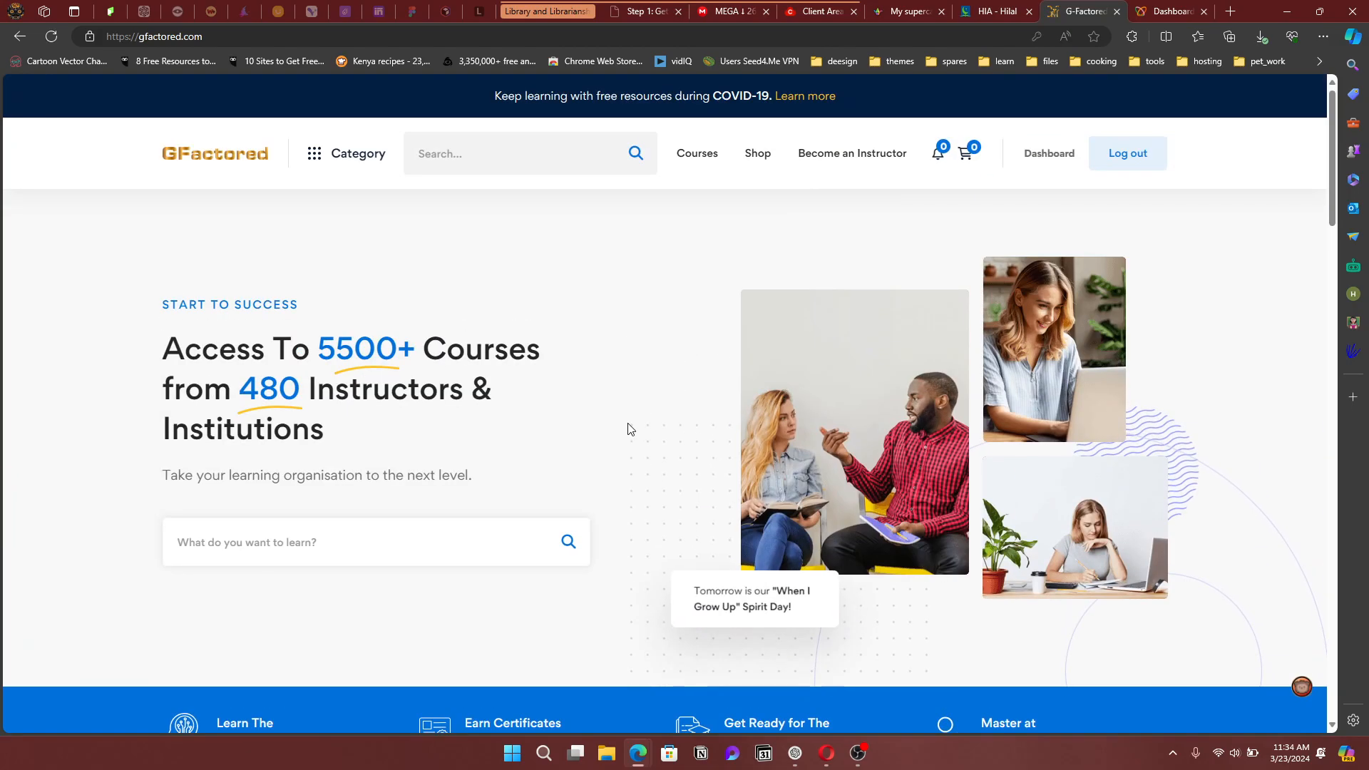
Open the dashboard showing 2 enrolled, 1 active and 1 completed course
{"action": "left_click", "coordinate": [1046, 157]}
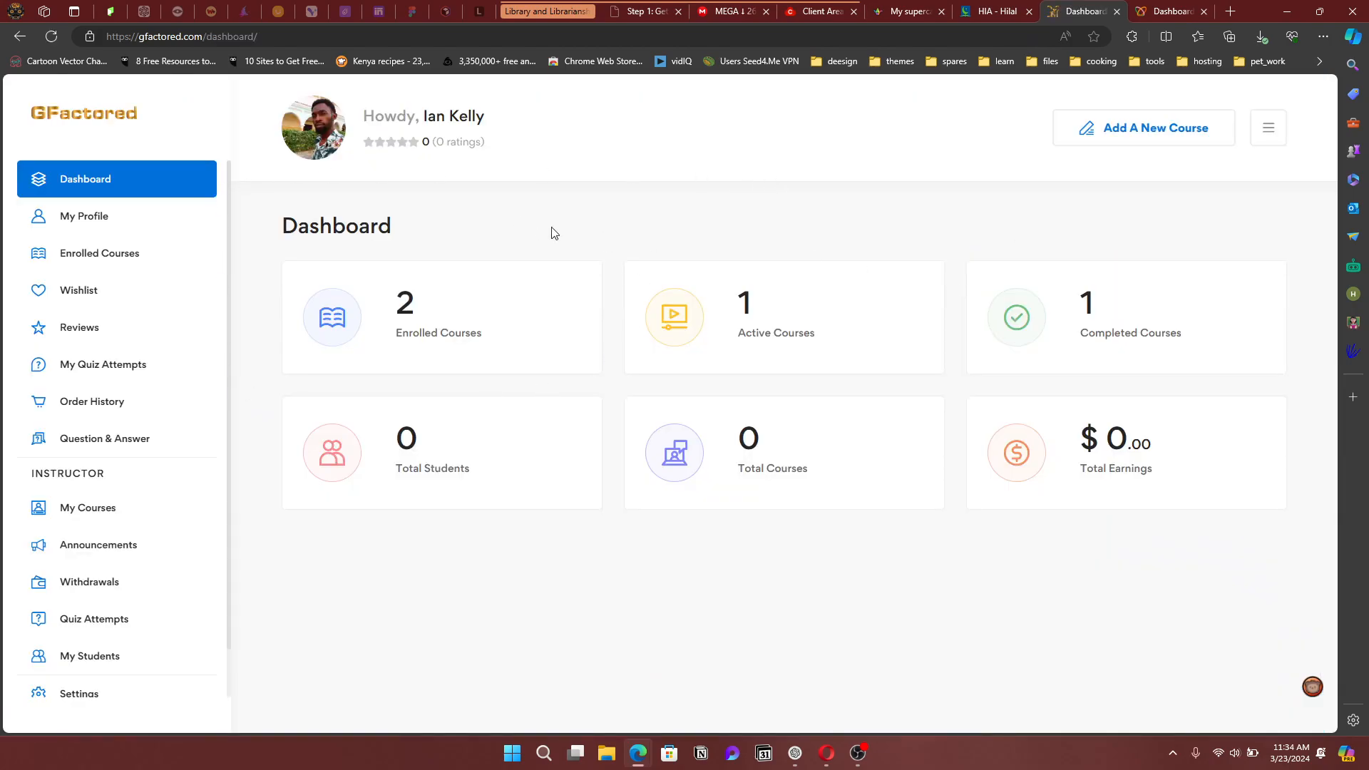
{"action": "scroll", "coordinate": [100, 487], "scroll_direction": "down", "scroll_amount": 1}
{"action": "scroll", "coordinate": [97, 481], "scroll_direction": "up", "scroll_amount": 1}
{"action": "scroll", "coordinate": [80, 528], "scroll_direction": "down", "scroll_amount": 1}
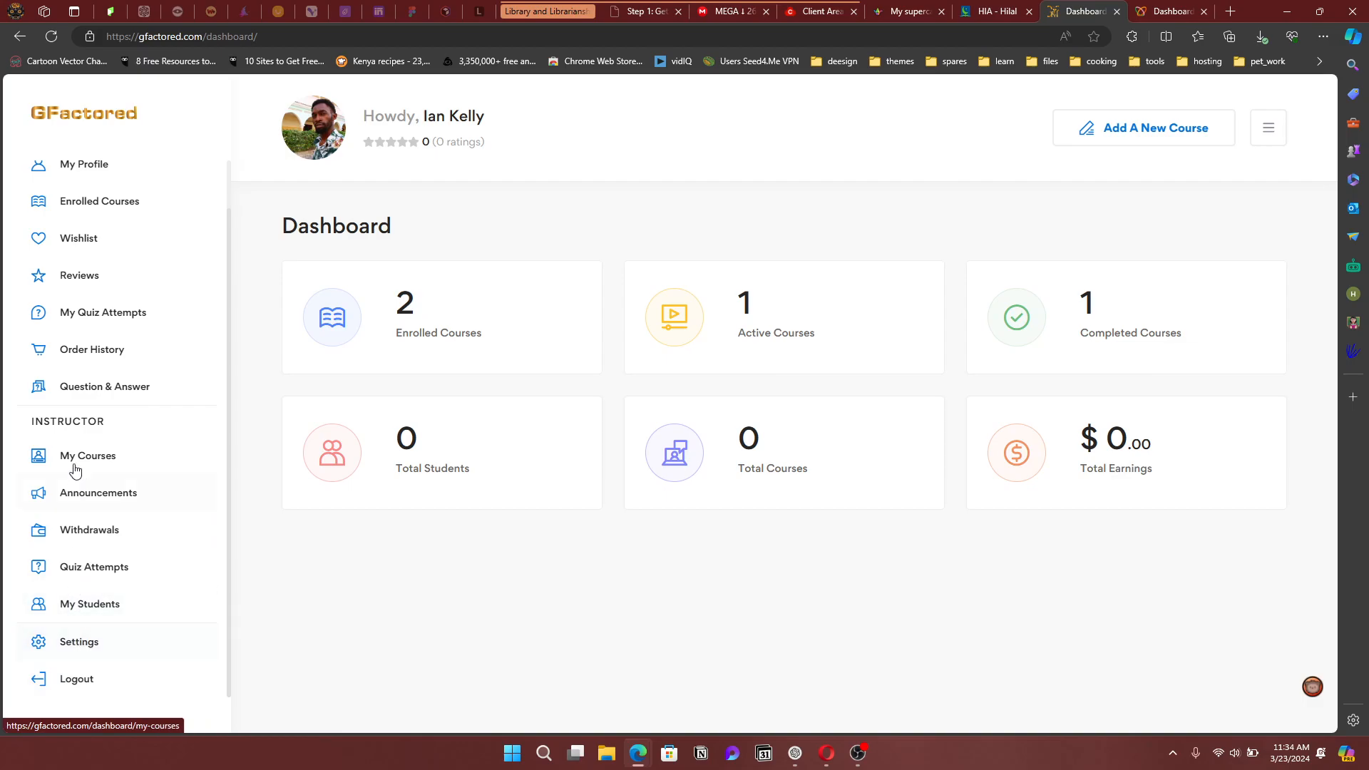
{"action": "scroll", "coordinate": [107, 474], "scroll_direction": "up", "scroll_amount": 1}
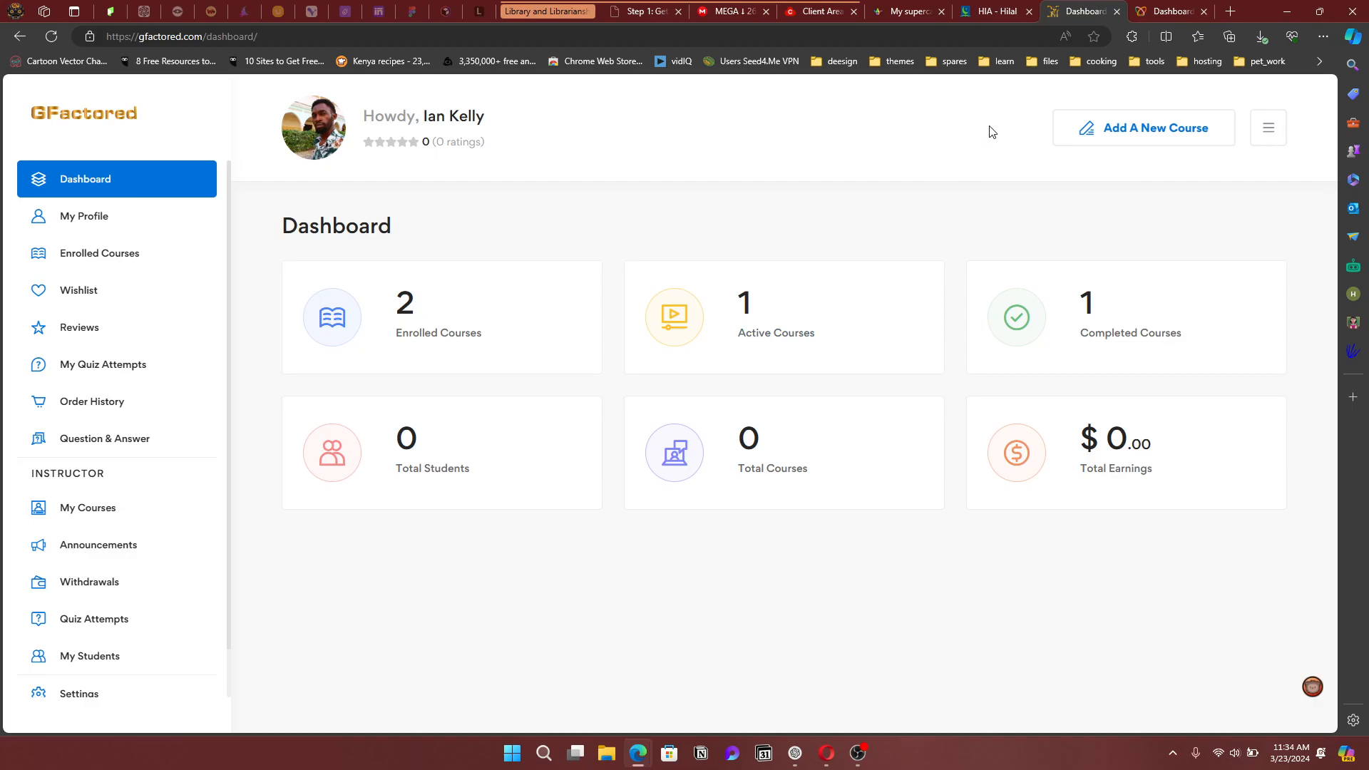
{"action": "left_click", "coordinate": [102, 120]}
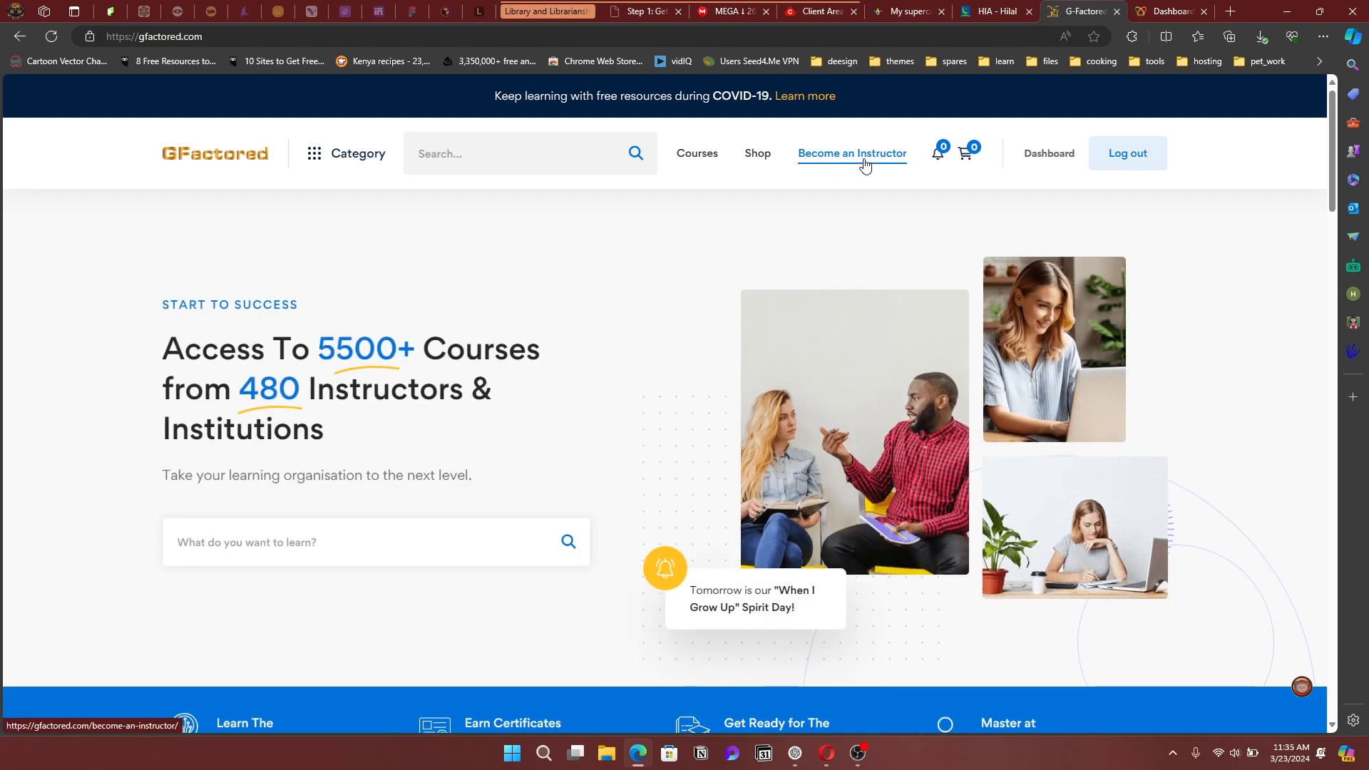
{"action": "left_click", "coordinate": [20, 39]}
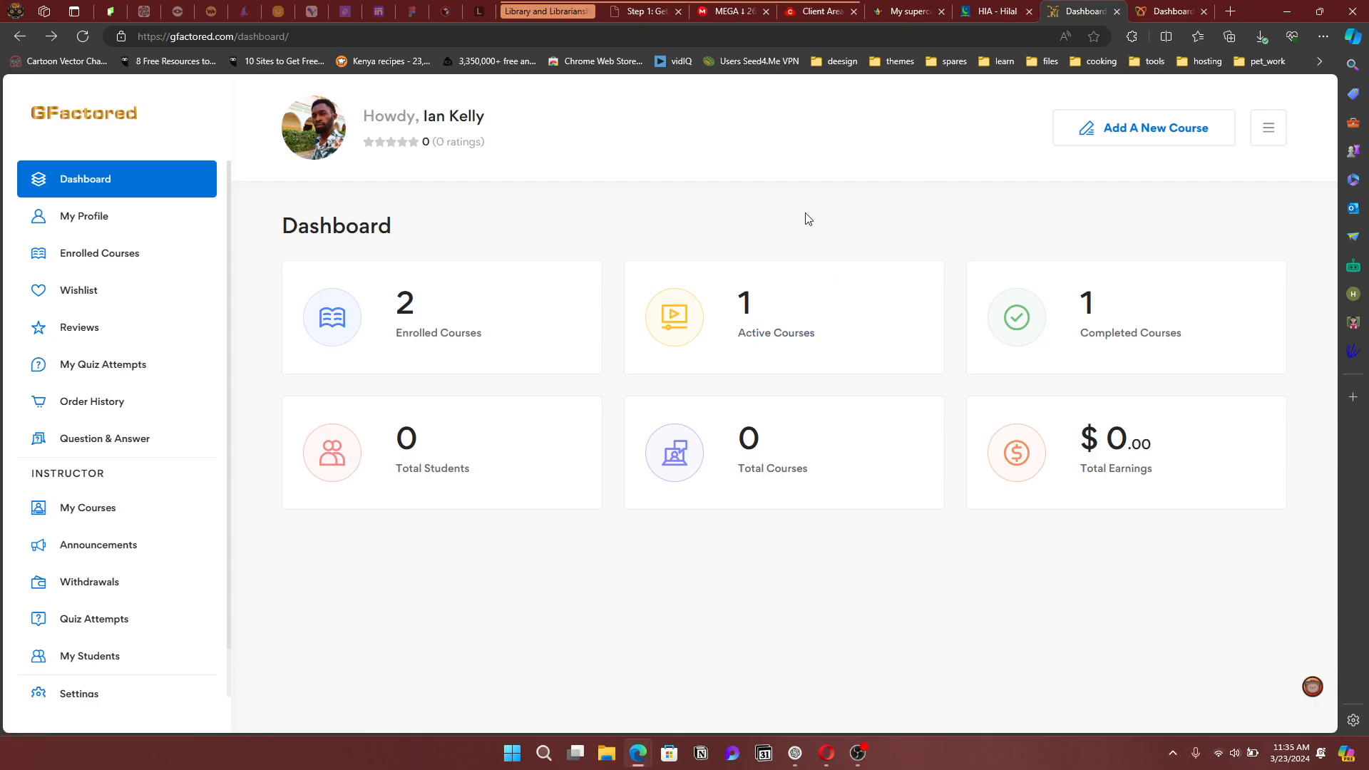
Create a new course titled 'Learning on GFactored'
{"action": "left_click", "coordinate": [1145, 139]}
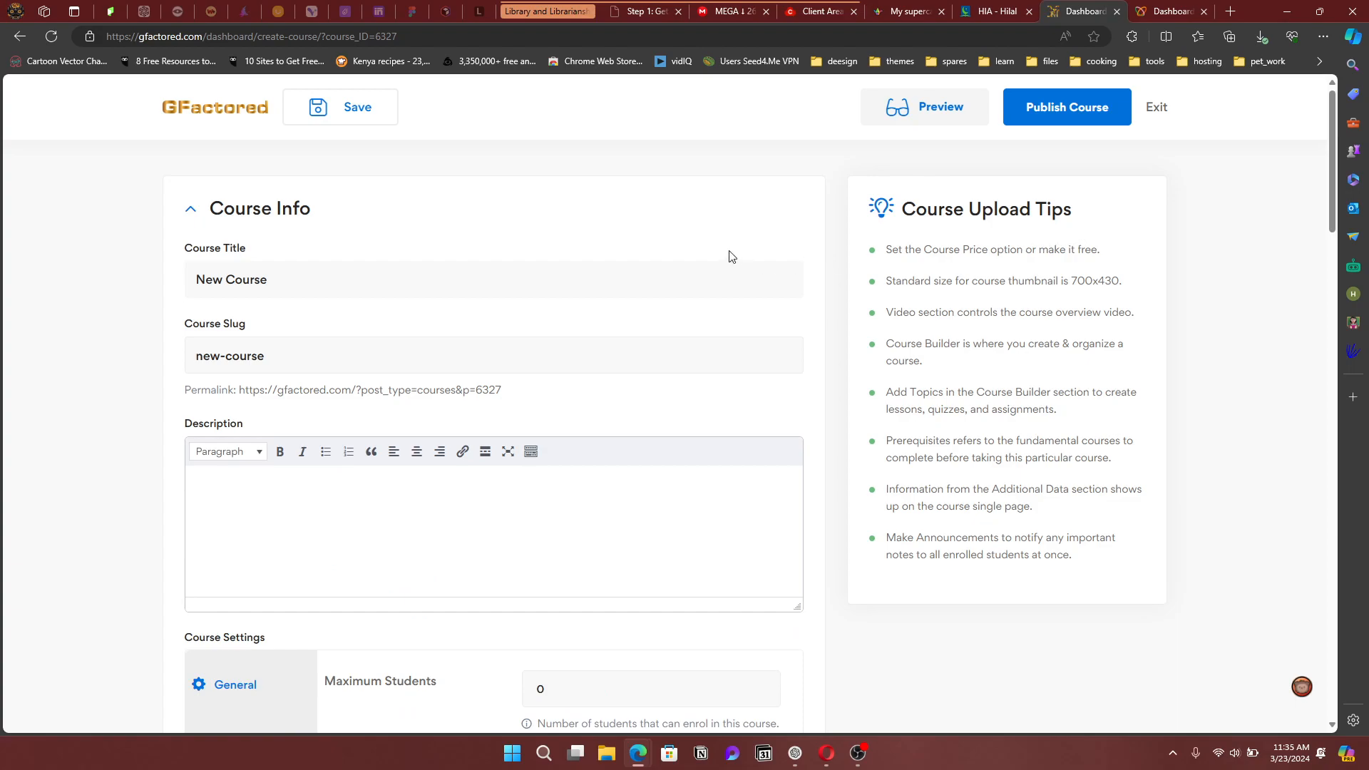
{"action": "left_click_drag", "start_coordinate": [297, 278], "coordinate": [159, 283]}
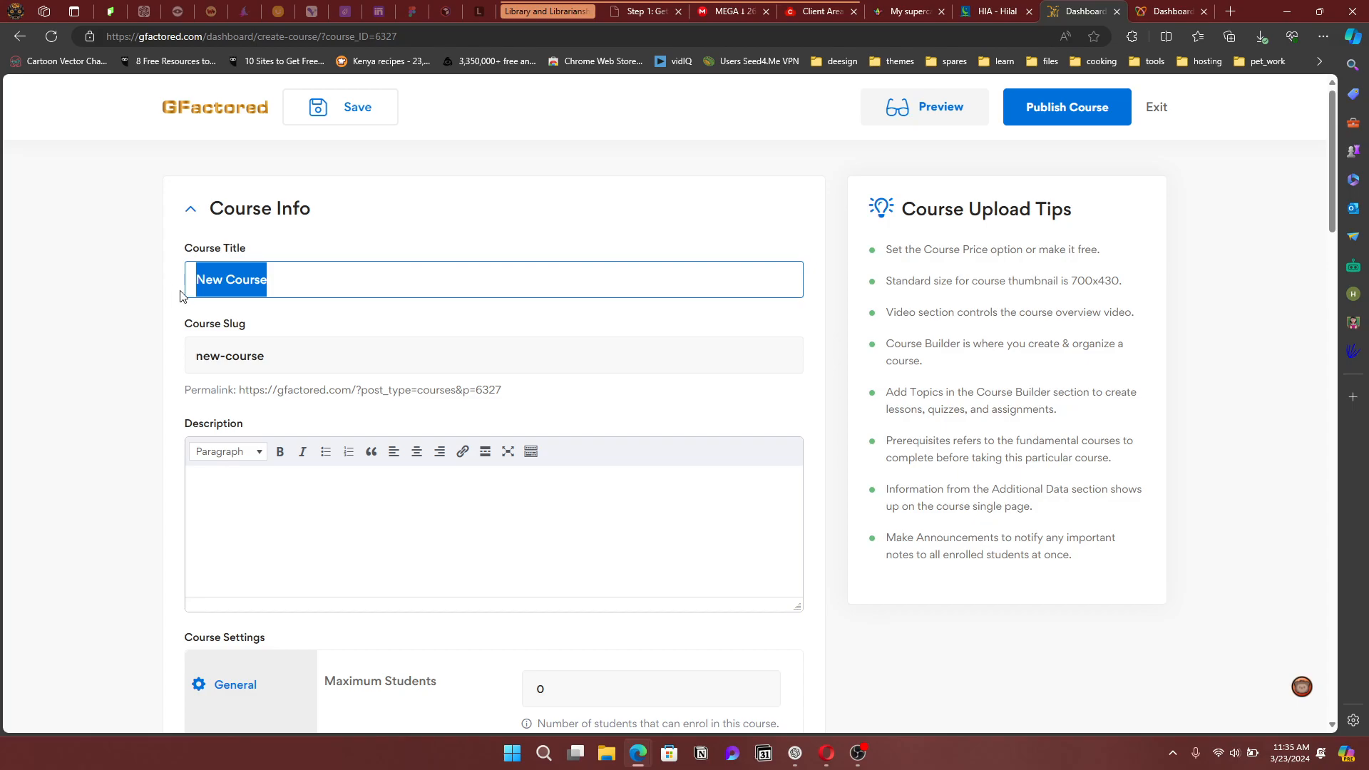
{"action": "left_click_drag", "start_coordinate": [291, 356], "coordinate": [182, 363]}
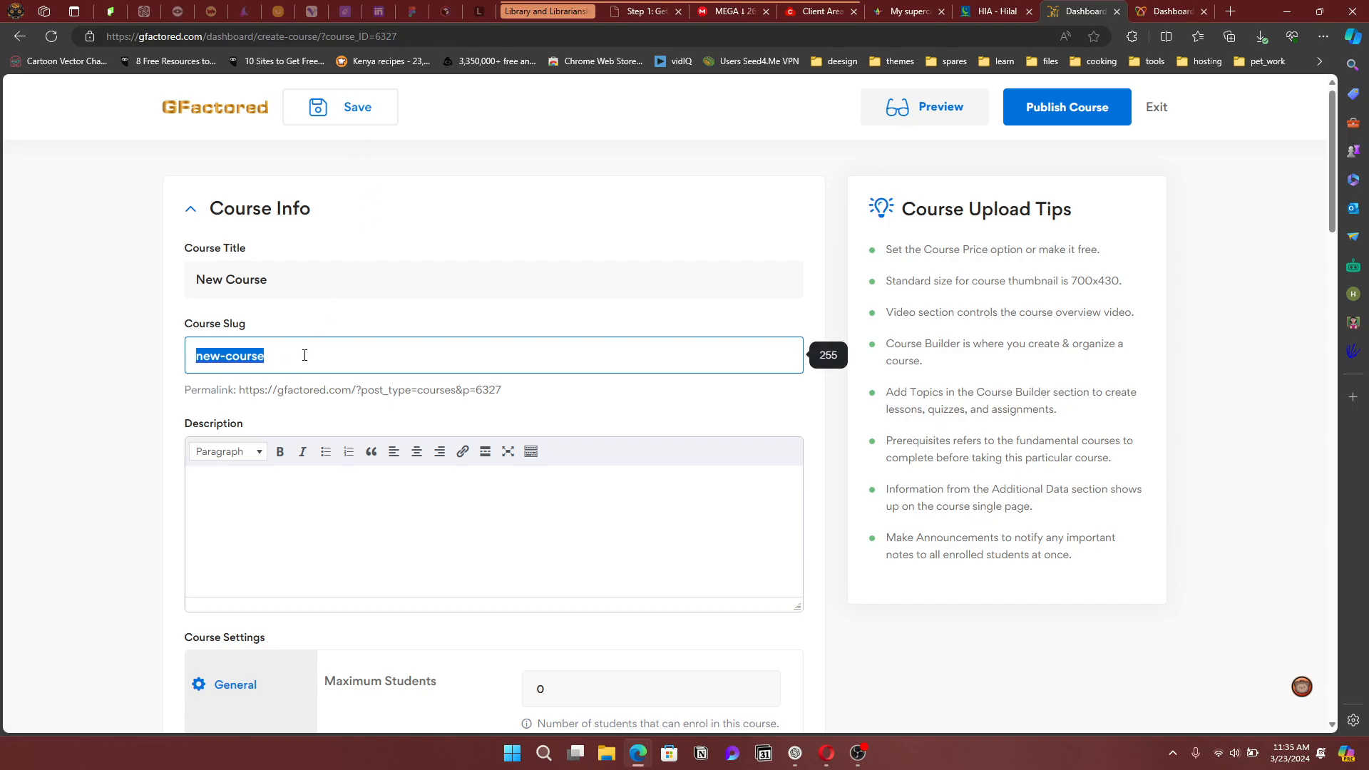
{"action": "left_click_drag", "start_coordinate": [275, 279], "coordinate": [188, 277]}
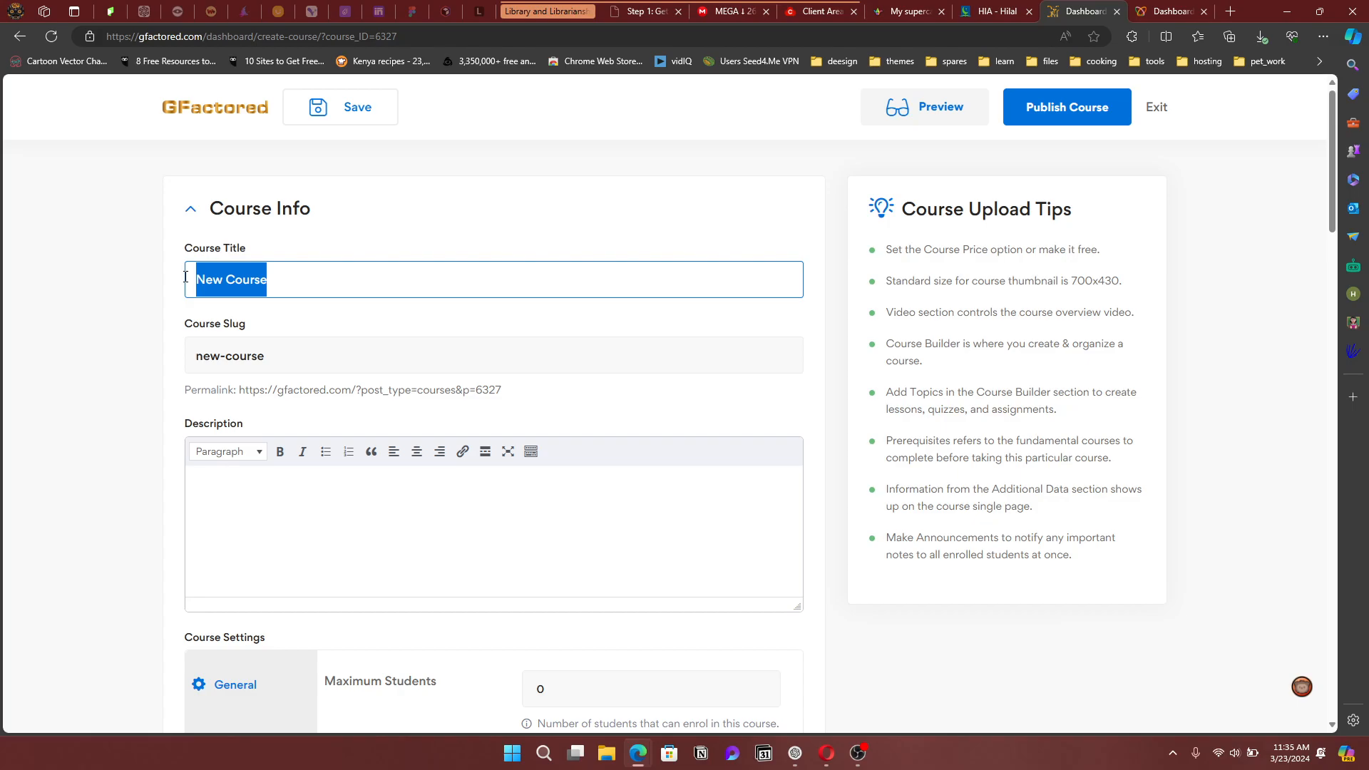
{"action": "type", "text": "Learning"}
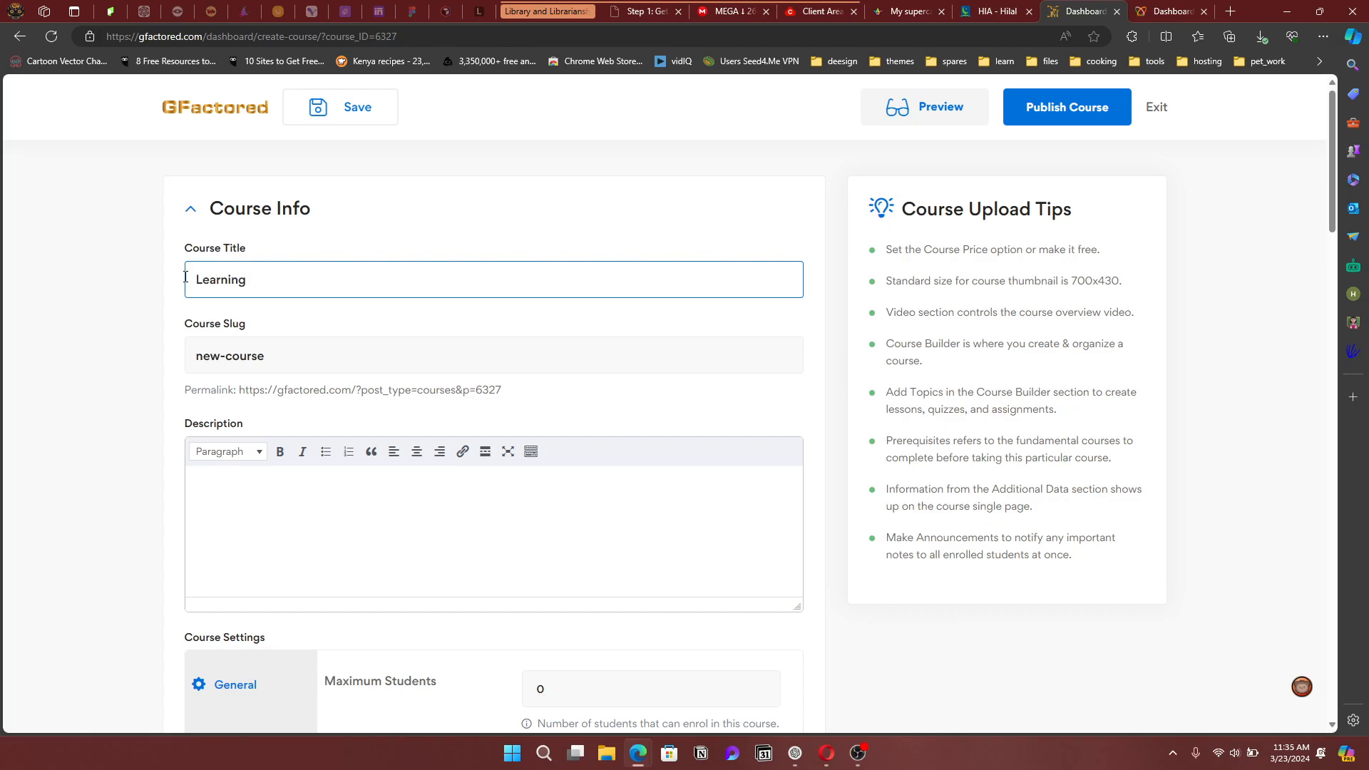
{"action": "type", "text": " on G"}
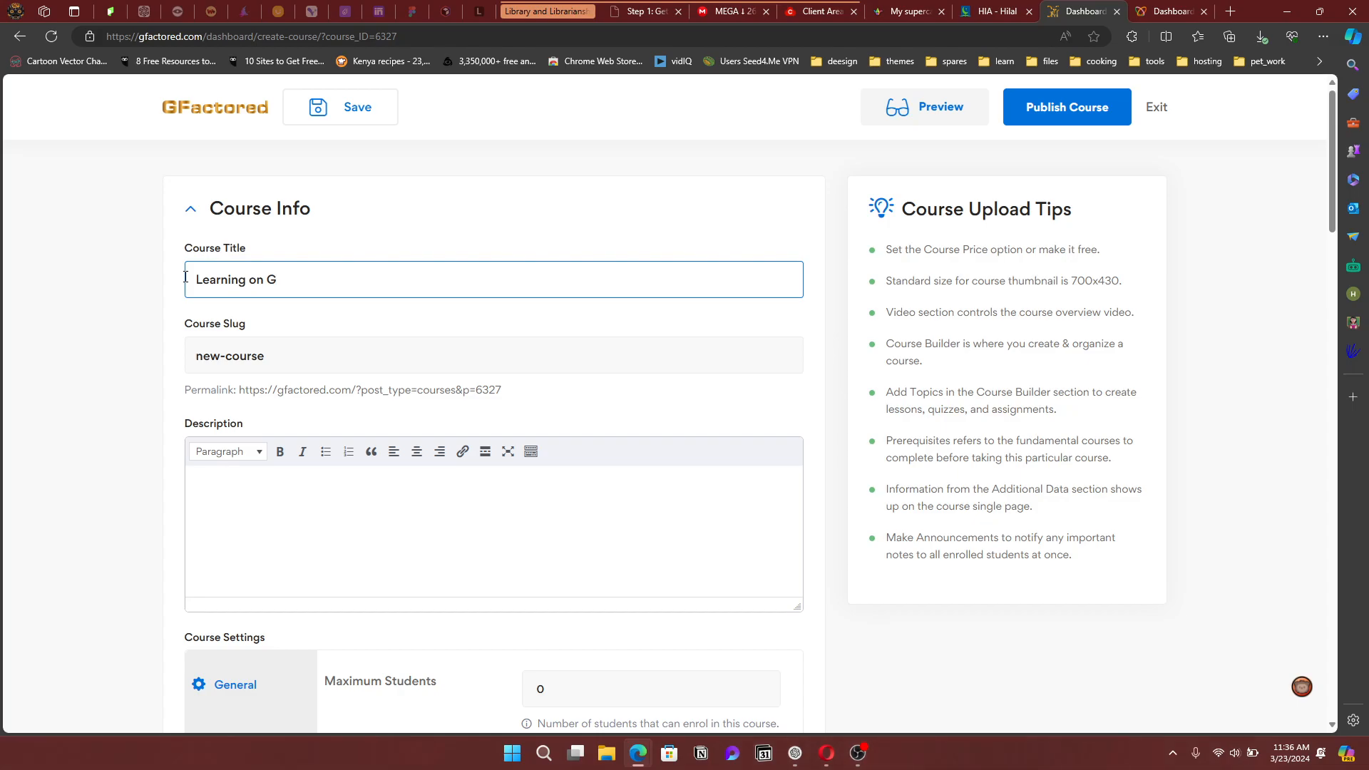
{"action": "type", "text": "Factored"}
{"action": "key", "text": "Return"}
{"action": "left_click", "coordinate": [273, 356]}
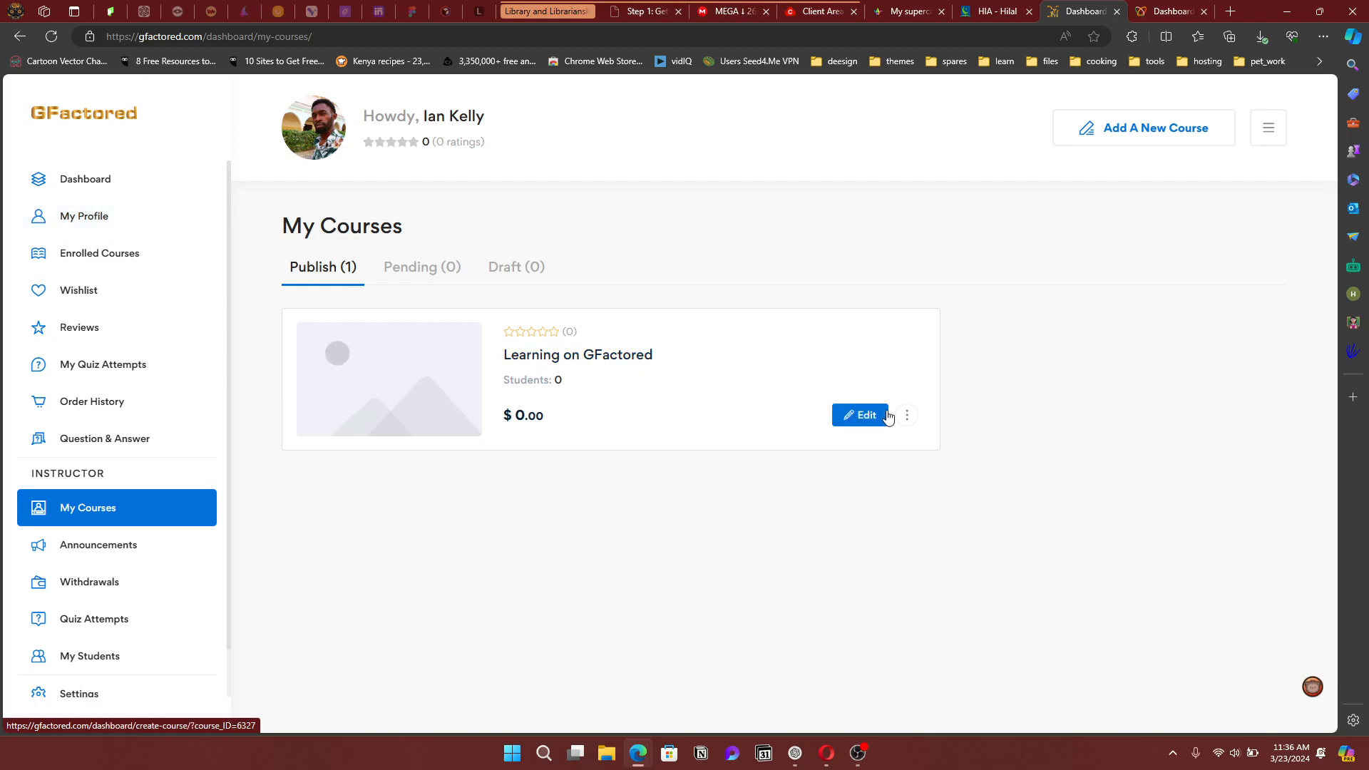
Reopen the course for editing and set its slug to 'learning-on-gfactored'
{"action": "left_click", "coordinate": [867, 415]}
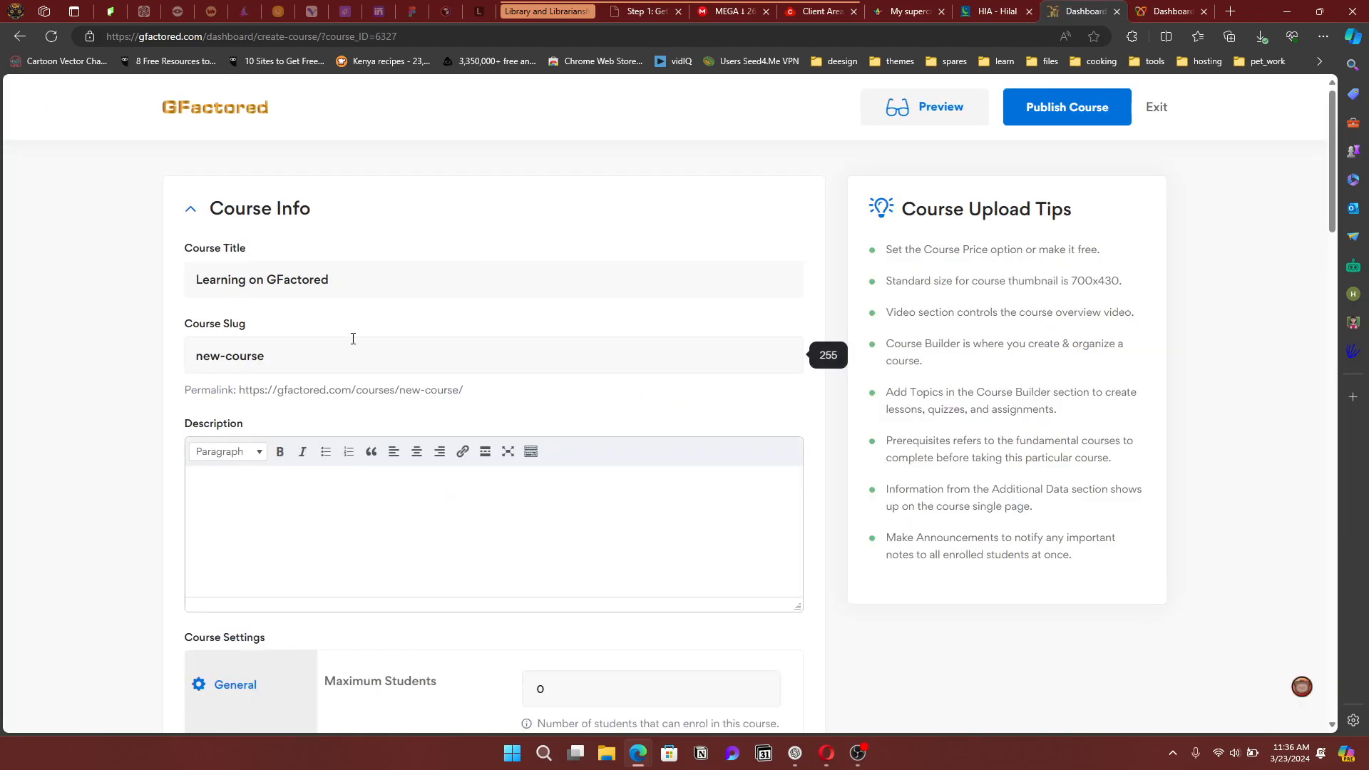
{"action": "left_click", "coordinate": [285, 363]}
{"action": "triple_click", "coordinate": [285, 363]}
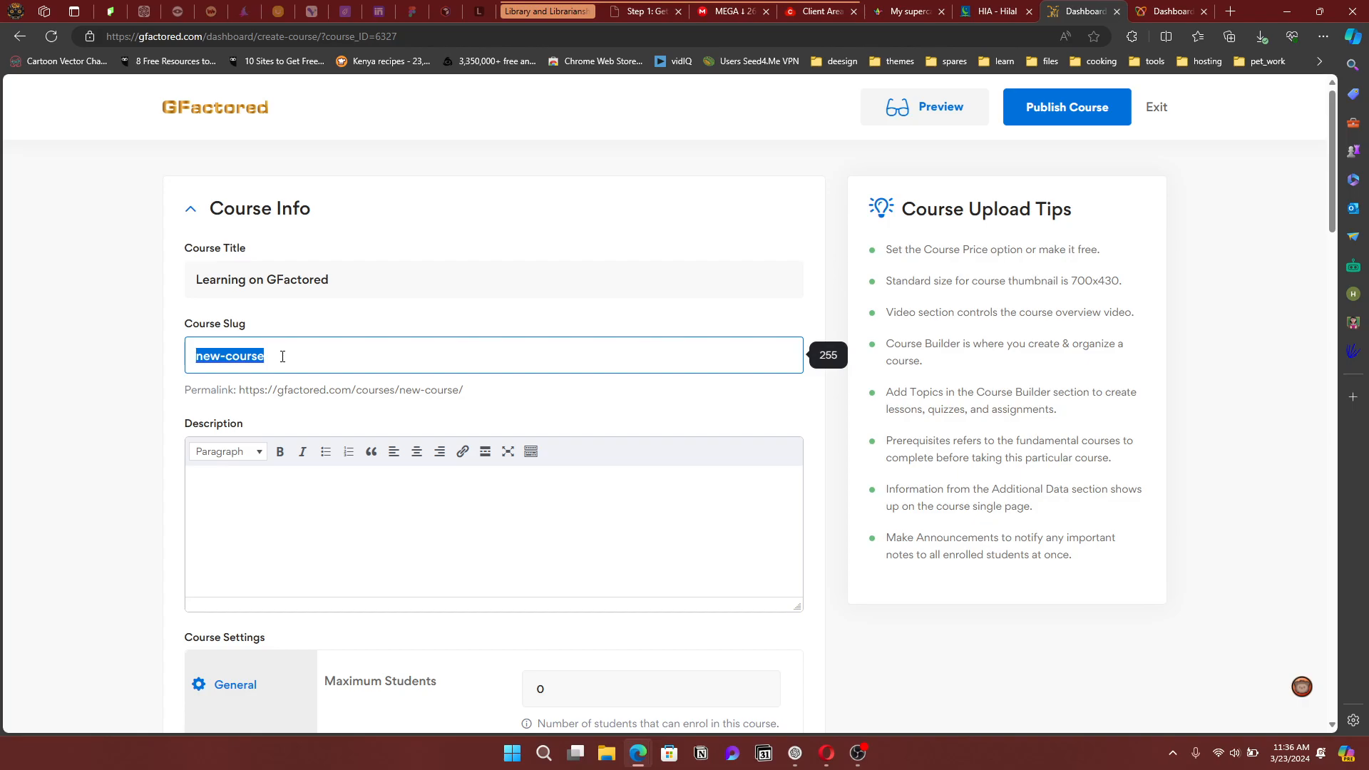
{"action": "type", "text": "gfa"}
{"action": "key", "text": "BackSpace"}
{"action": "key", "text": "BackSpace"}
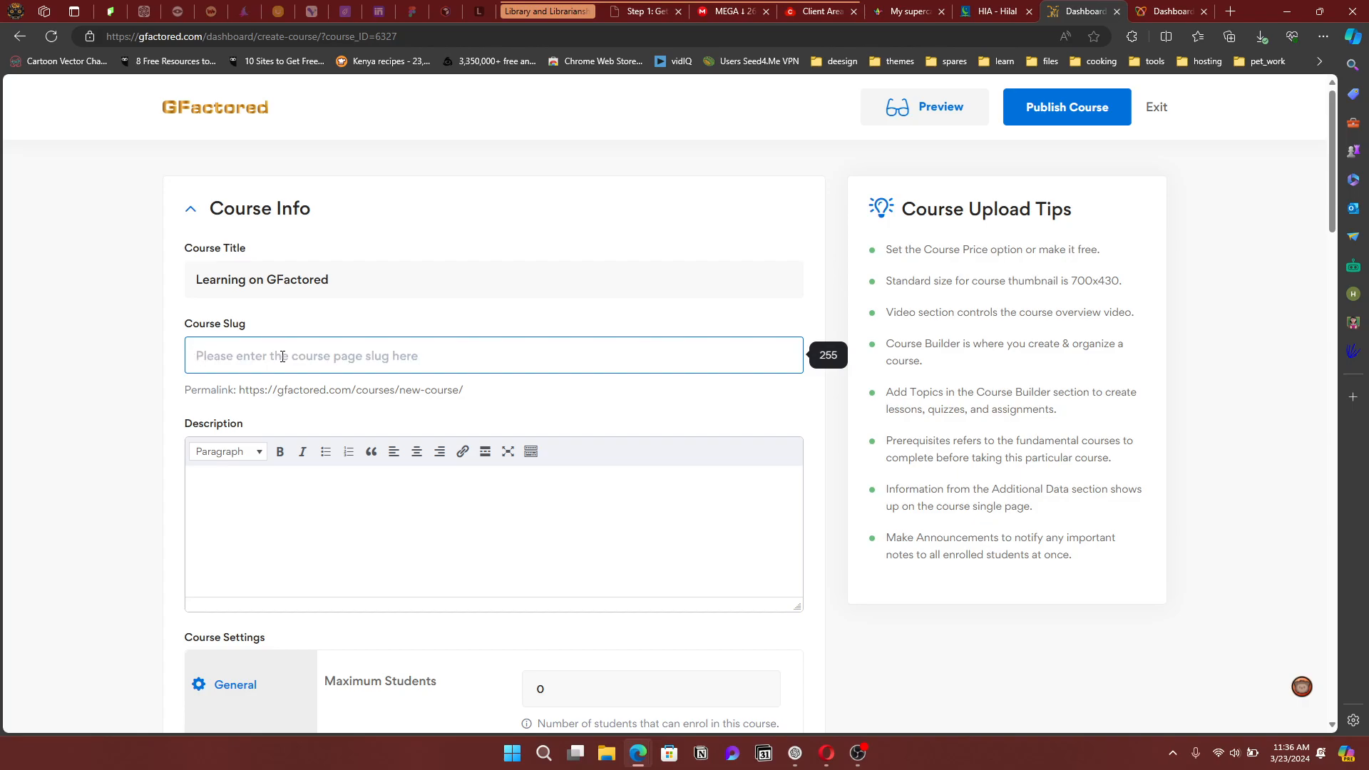
{"action": "type", "text": "learning"}
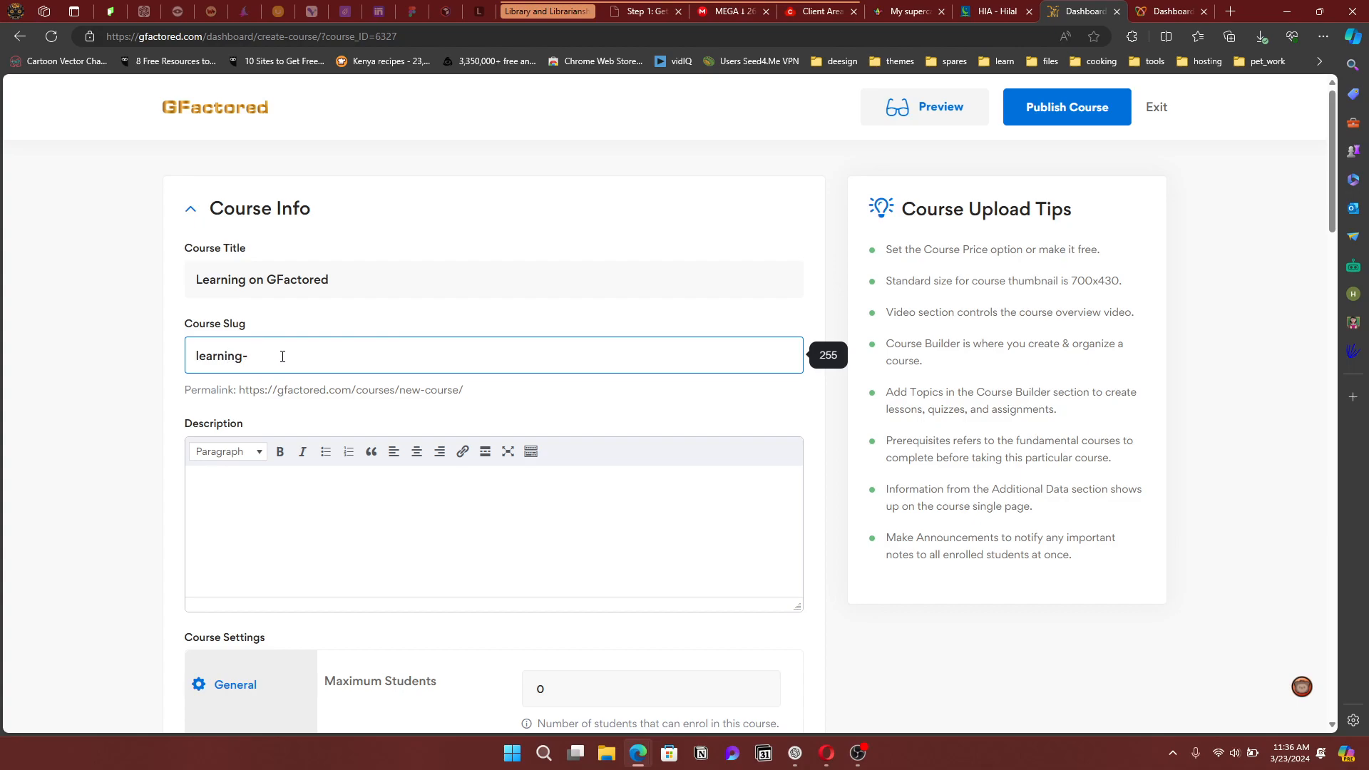
{"action": "type", "text": "-on-gfactored"}
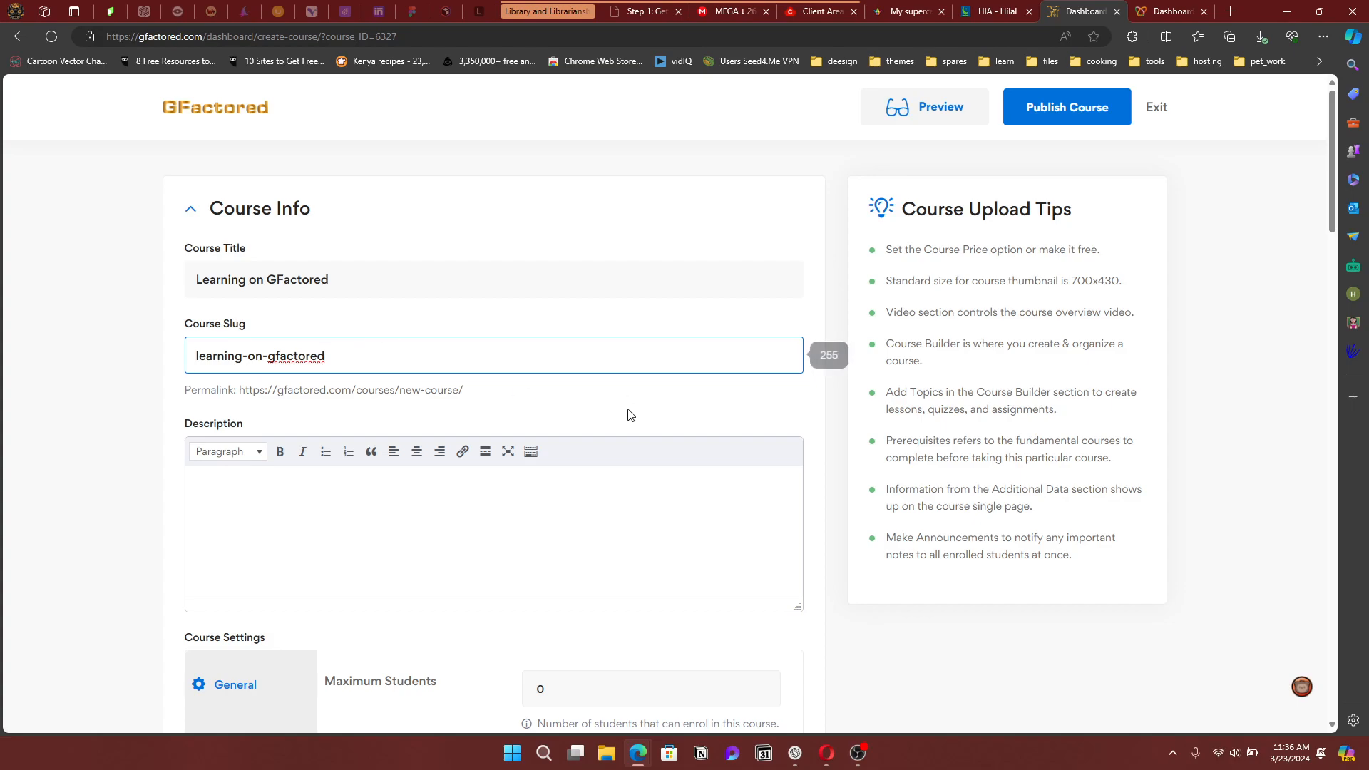
{"action": "scroll", "coordinate": [613, 407], "scroll_direction": "down", "scroll_amount": 2}
Enter 'Description' as the course description, correcting its misspelling
{"action": "left_click", "coordinate": [490, 383]}
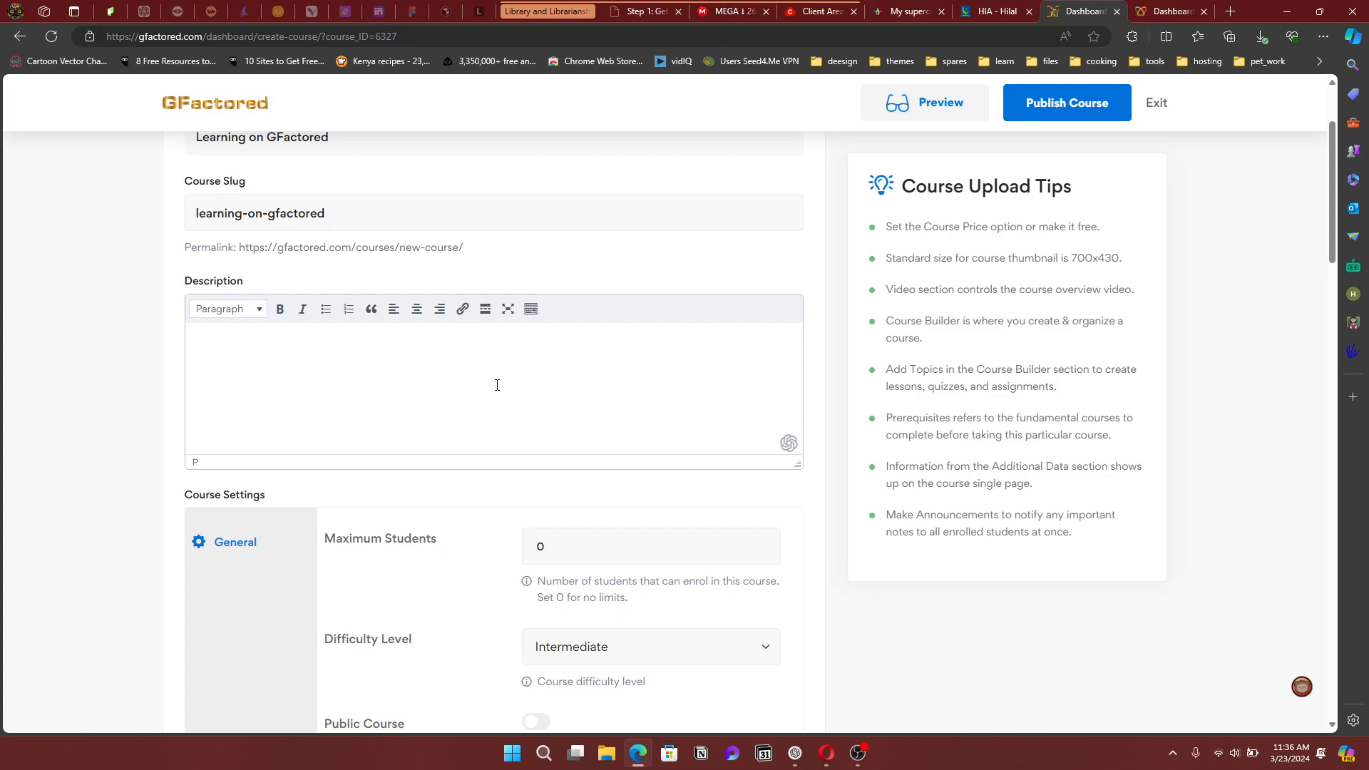
{"action": "type", "text": "De"}
{"action": "type", "text": "cription"}
{"action": "left_click", "coordinate": [229, 353]}
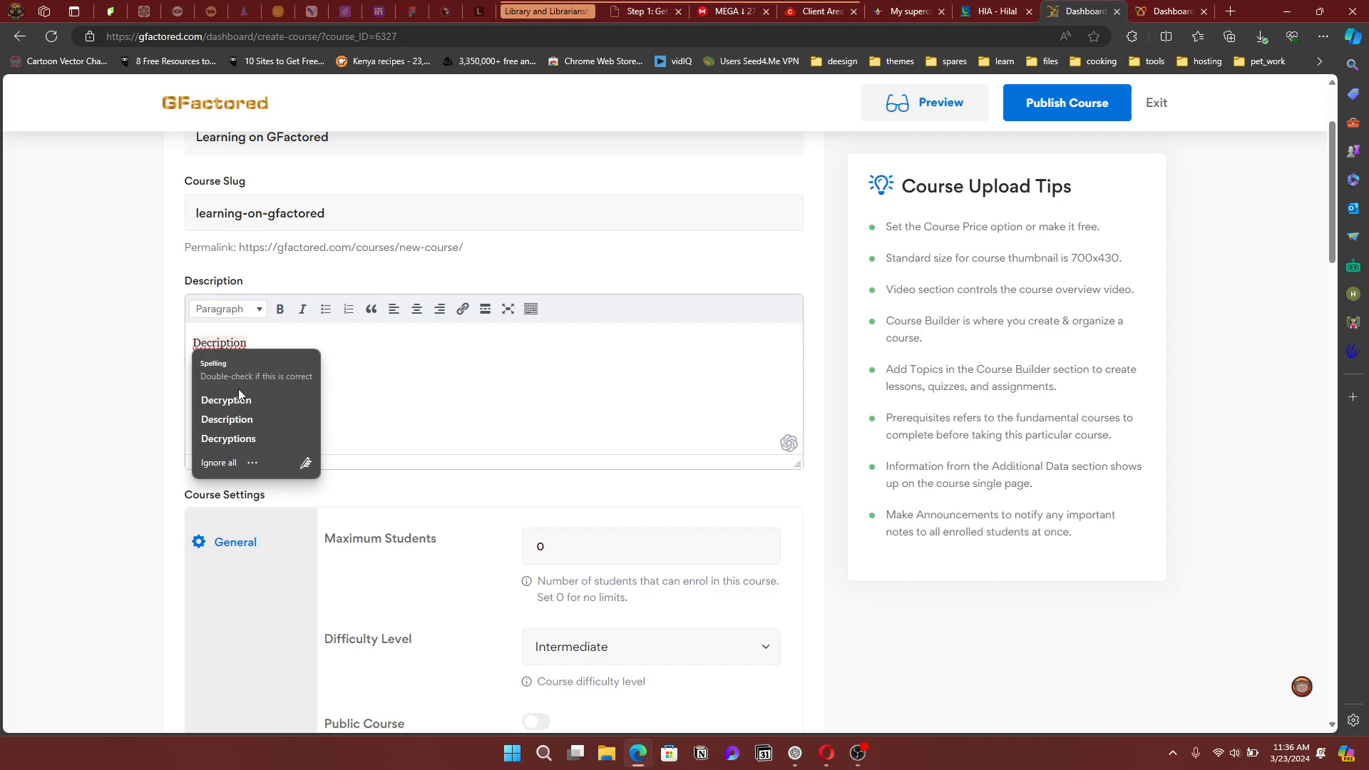
{"action": "left_click", "coordinate": [254, 419]}
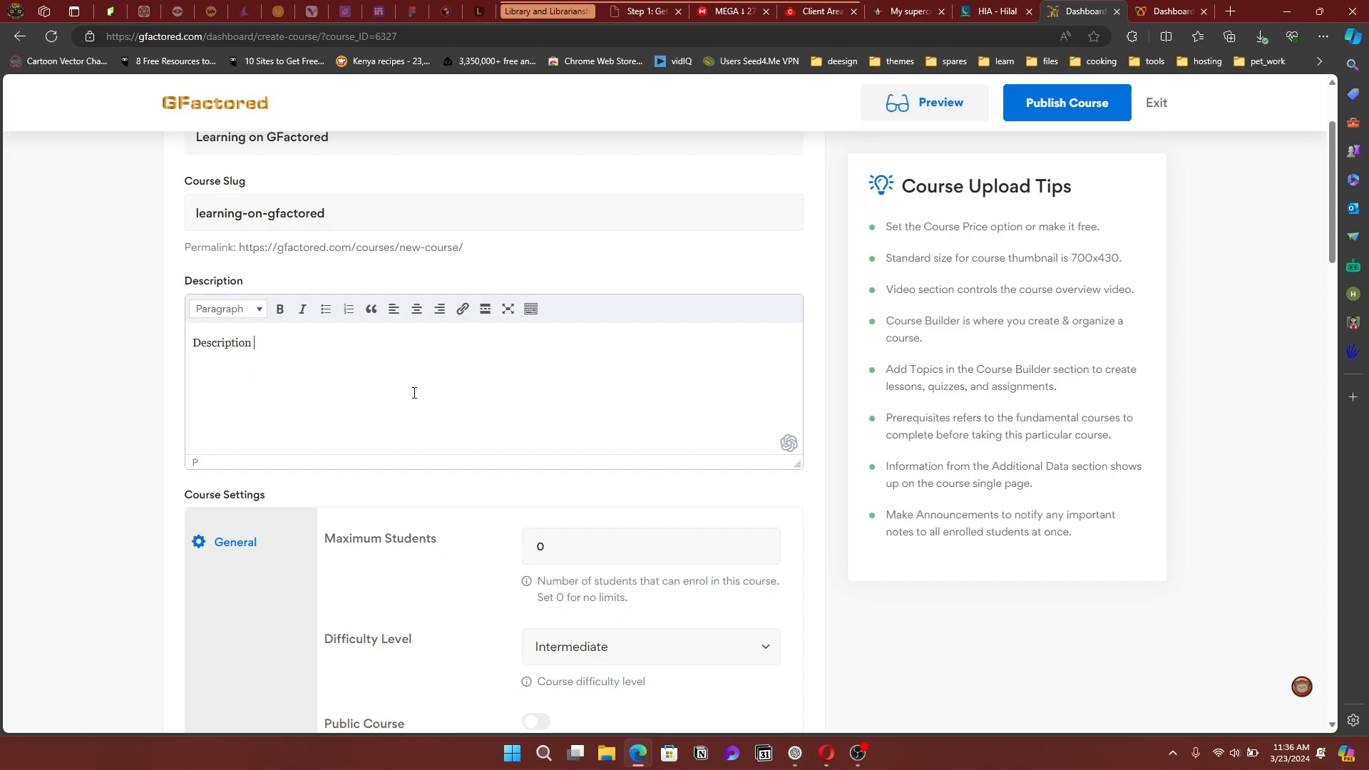
{"action": "scroll", "coordinate": [431, 406], "scroll_direction": "up", "scroll_amount": 1}
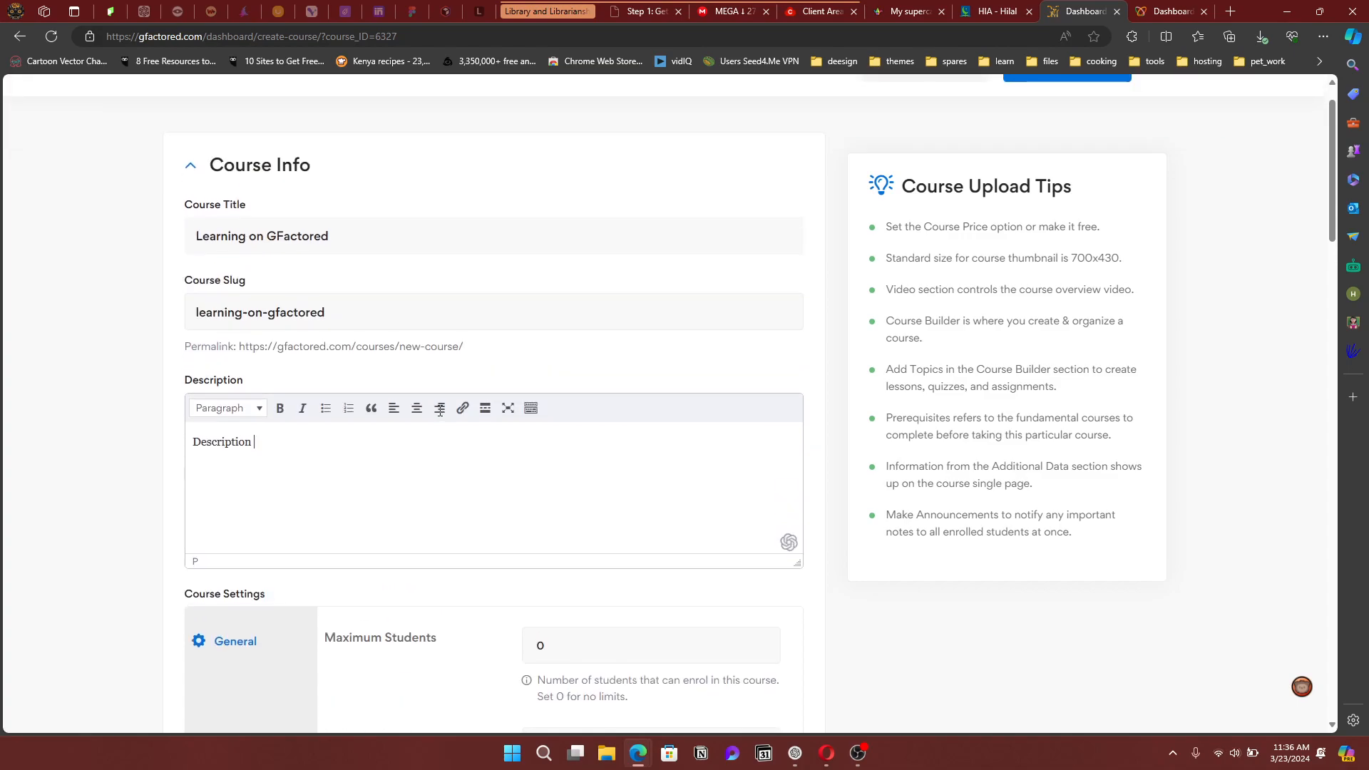
{"action": "scroll", "coordinate": [436, 408], "scroll_direction": "down", "scroll_amount": 1}
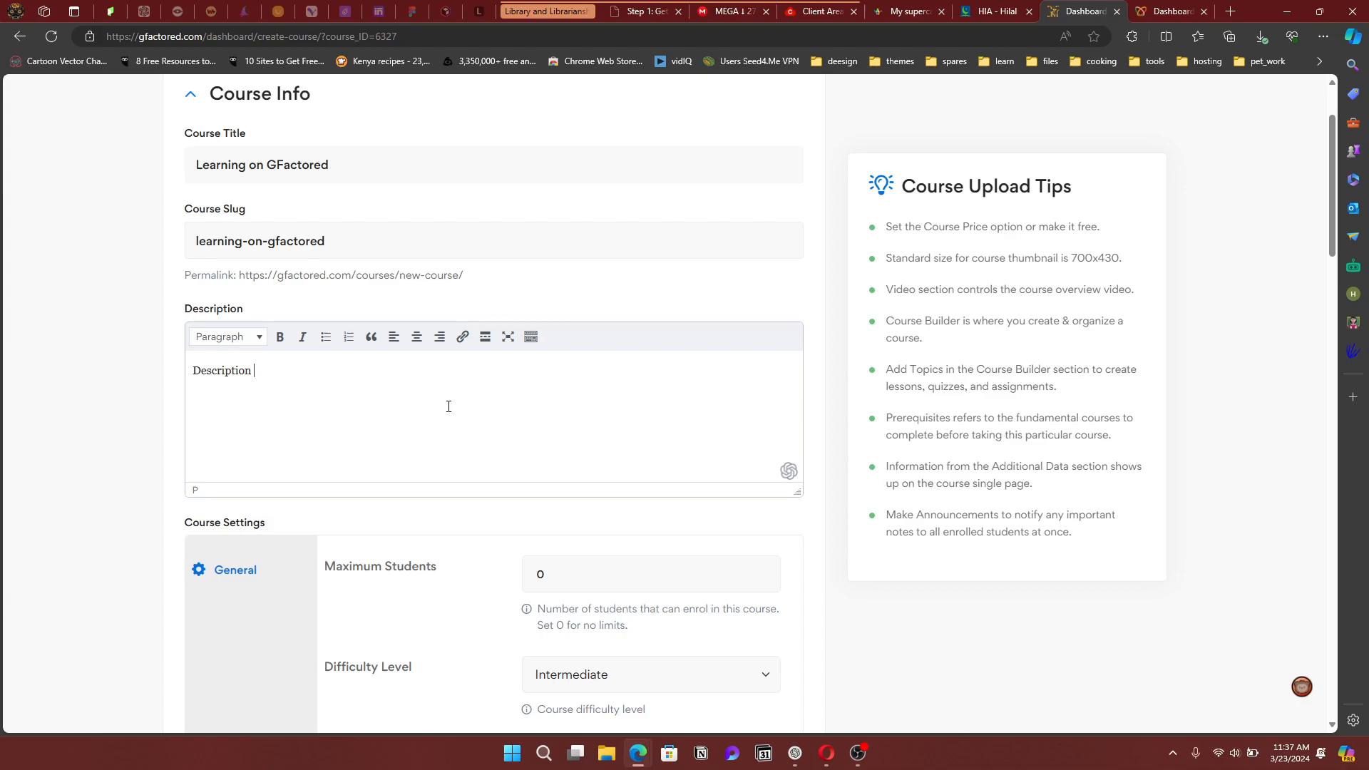
{"action": "scroll", "coordinate": [448, 408], "scroll_direction": "up", "scroll_amount": 1}
{"action": "scroll", "coordinate": [449, 410], "scroll_direction": "down", "scroll_amount": 3}
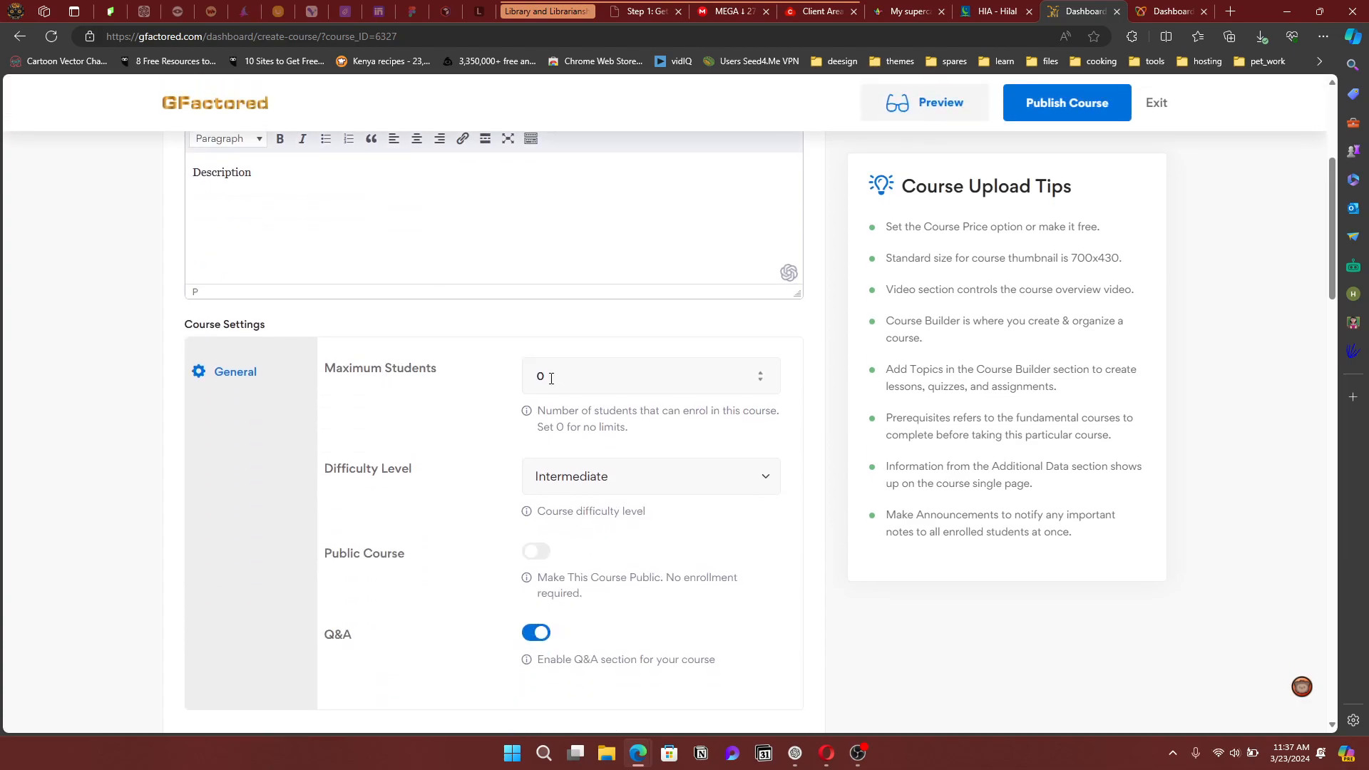
Set the course difficulty to All Levels and the language to English
{"action": "scroll", "coordinate": [442, 437], "scroll_direction": "down", "scroll_amount": 2}
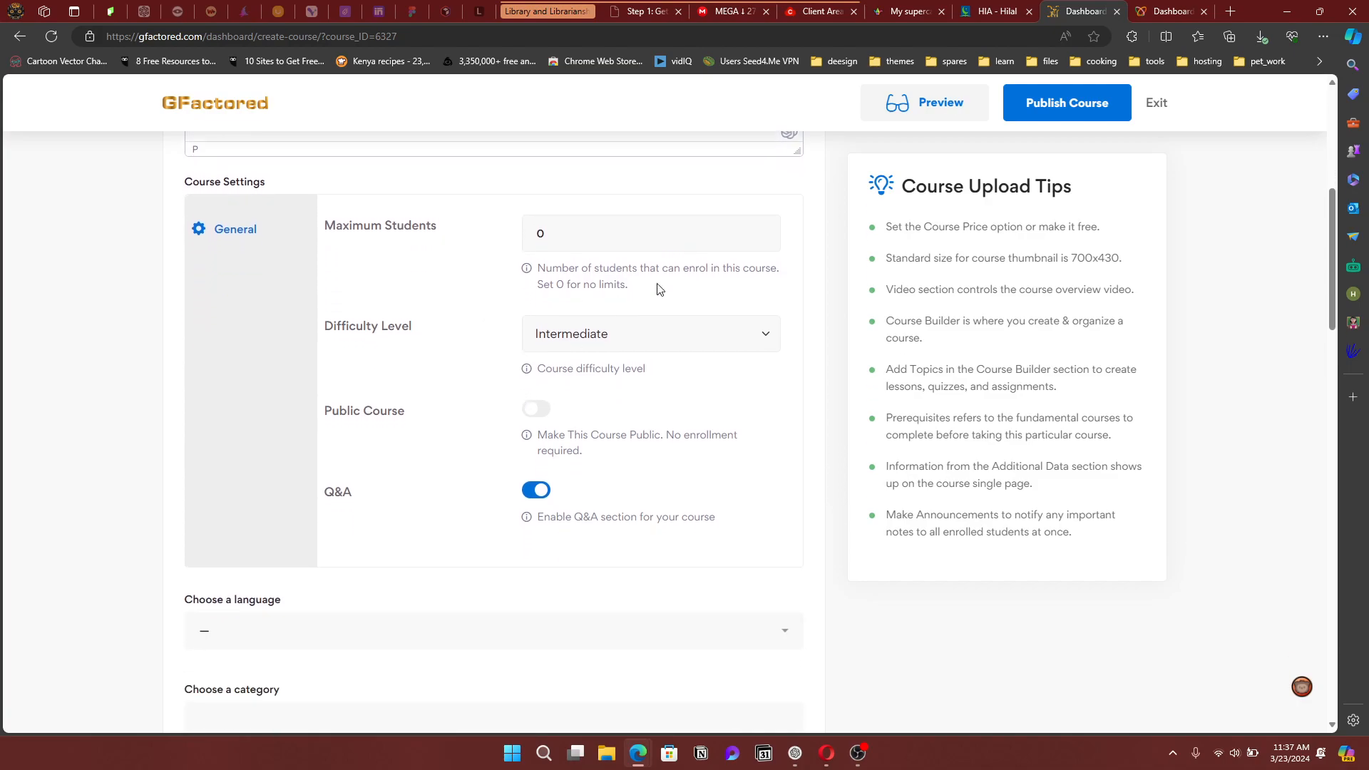
{"action": "left_click", "coordinate": [546, 341]}
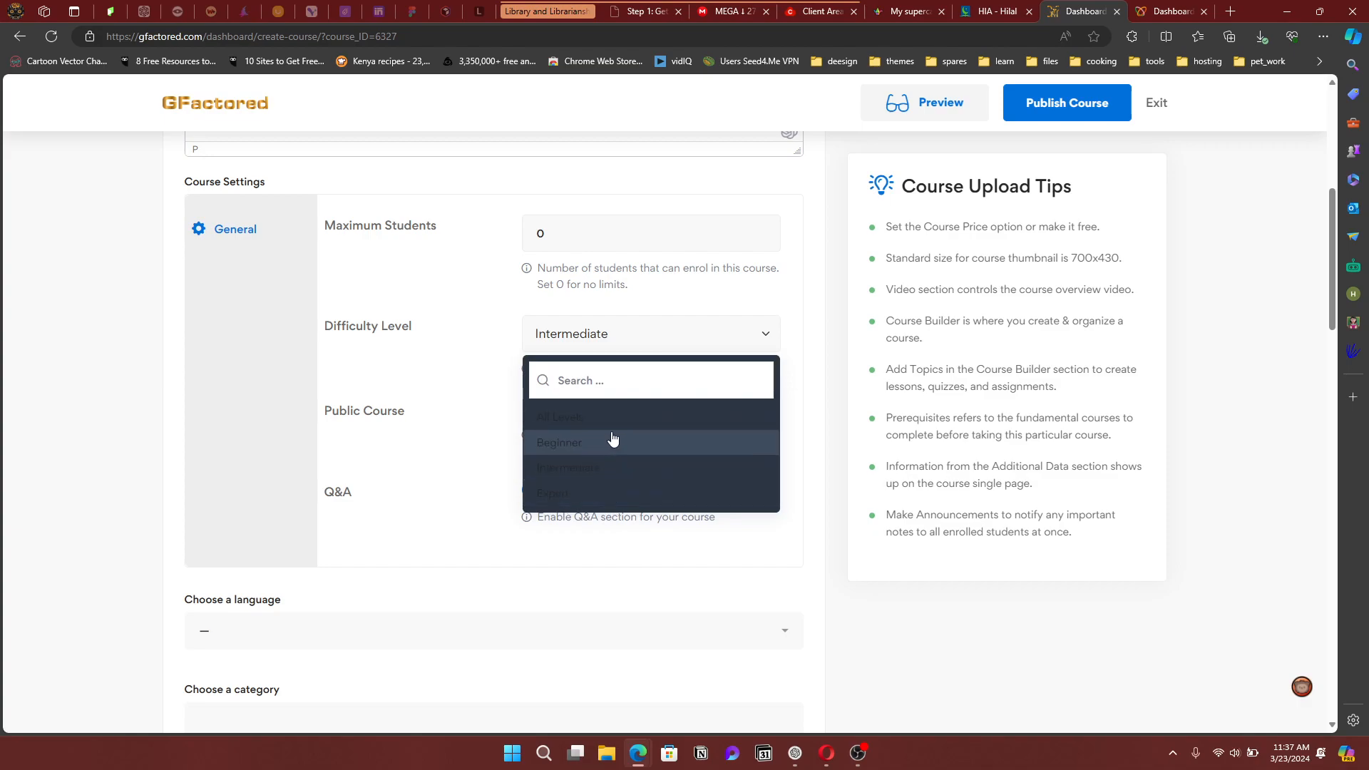
{"action": "left_click", "coordinate": [579, 417]}
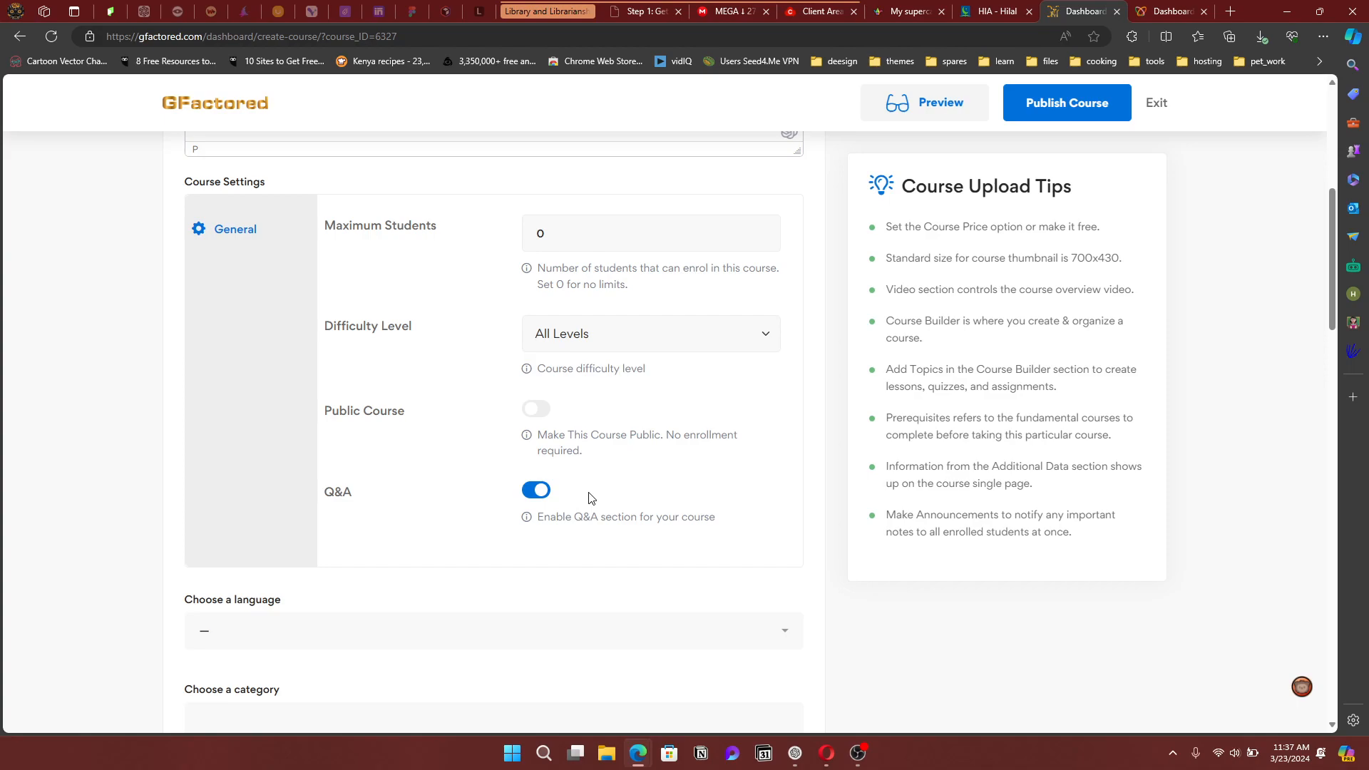
{"action": "scroll", "coordinate": [589, 498], "scroll_direction": "down", "scroll_amount": 2}
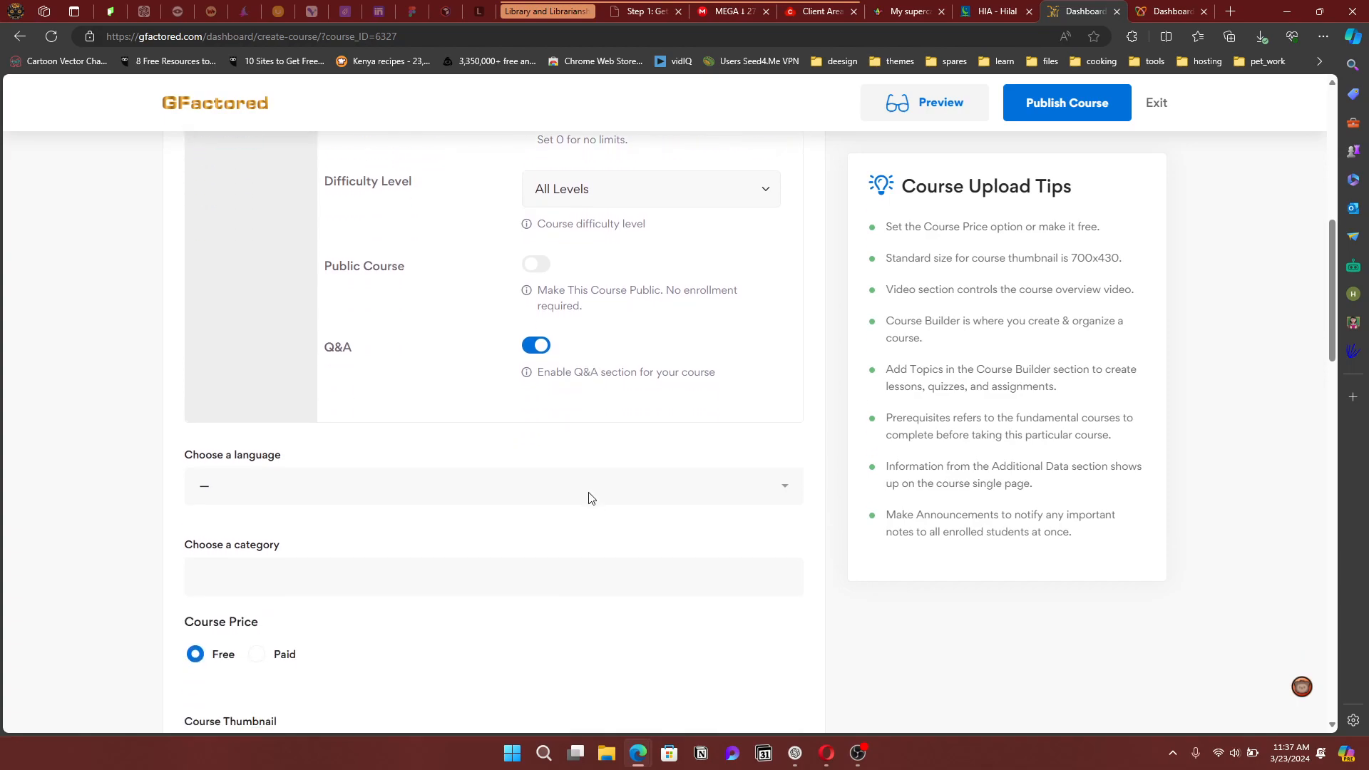
{"action": "left_click", "coordinate": [589, 498]}
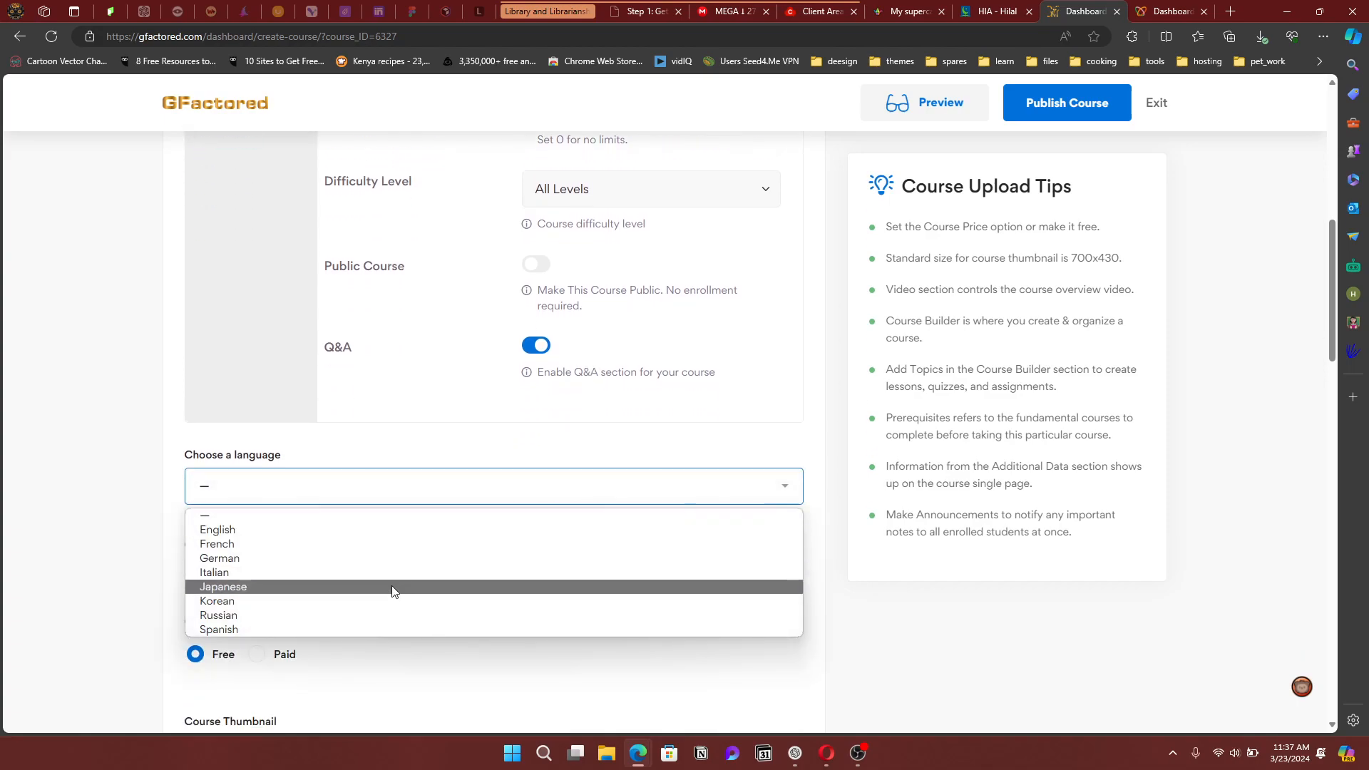
{"action": "left_click", "coordinate": [296, 535]}
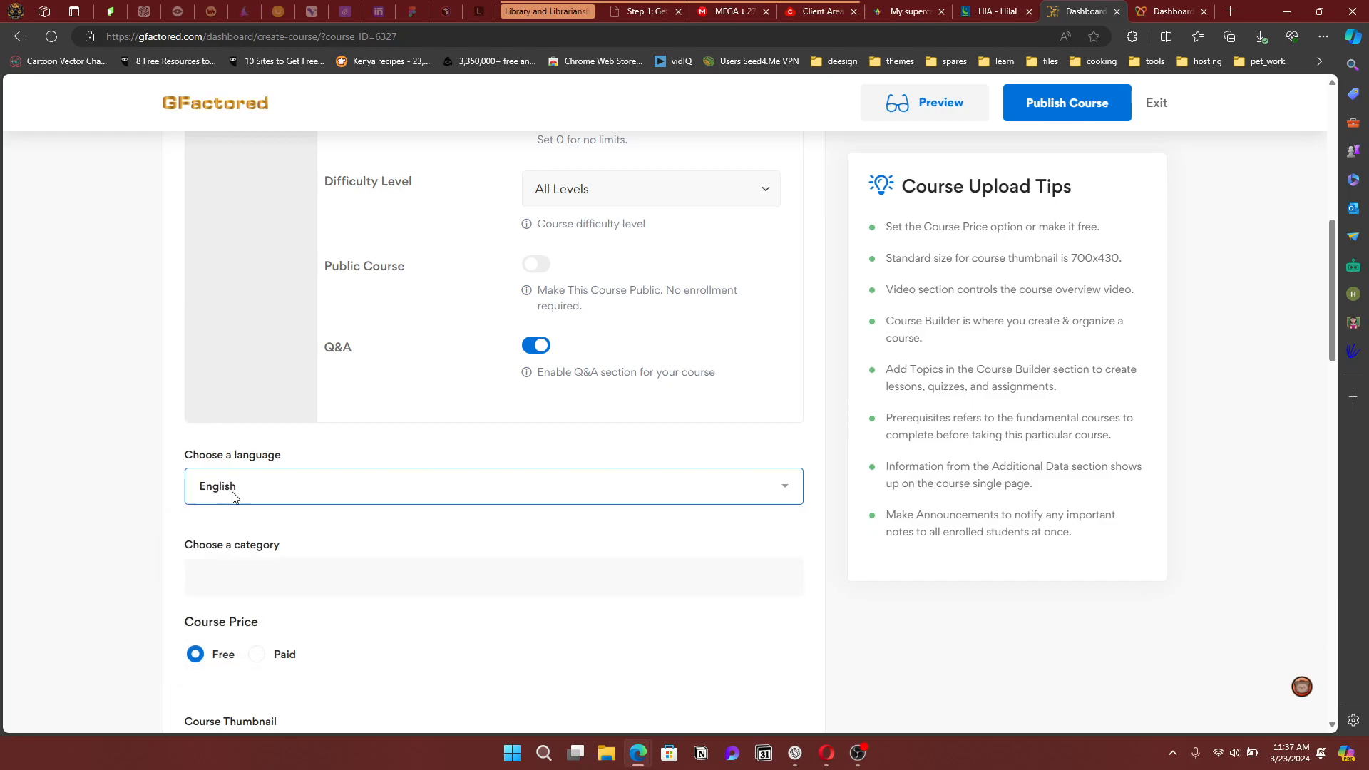
Add Graphic Design and Design Tools as the course categories
{"action": "left_click", "coordinate": [266, 573]}
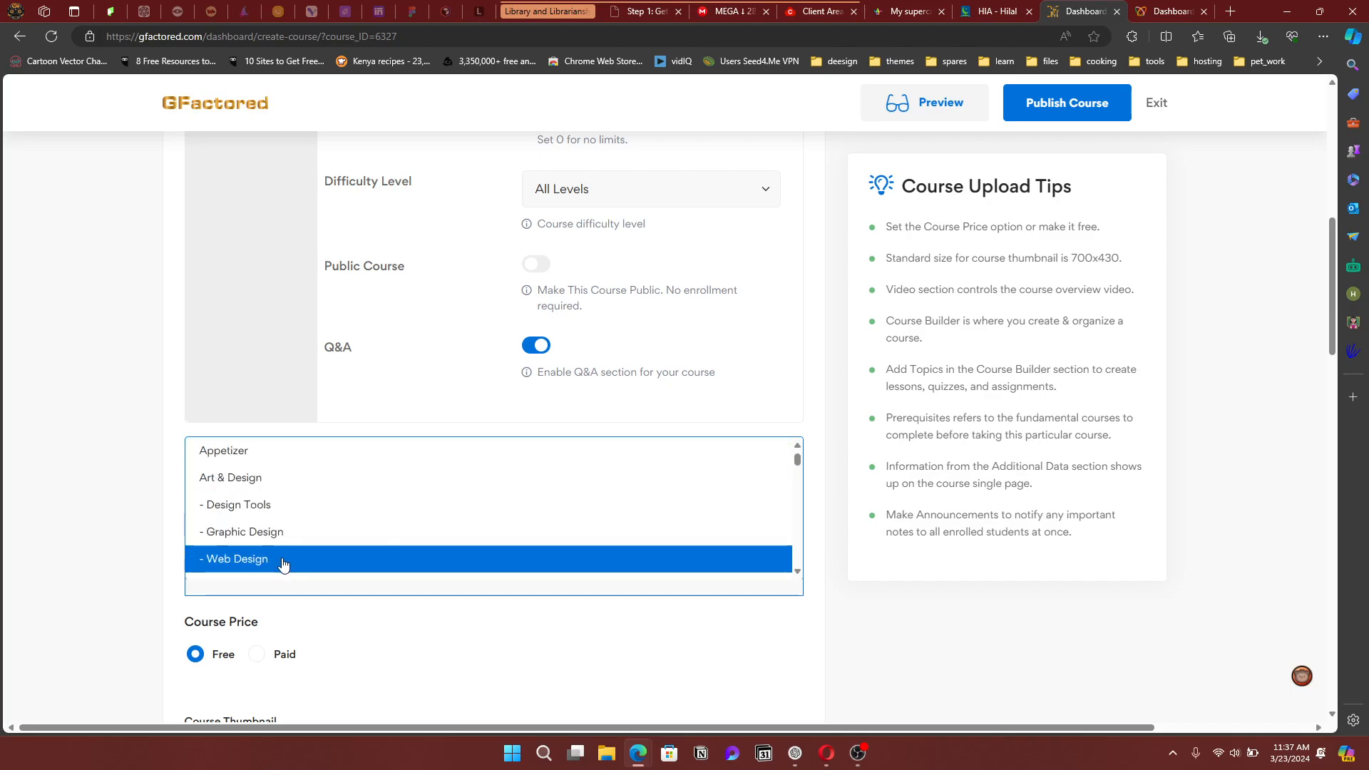
{"action": "scroll", "coordinate": [283, 563], "scroll_direction": "down", "scroll_amount": 3}
{"action": "scroll", "coordinate": [284, 561], "scroll_direction": "down", "scroll_amount": 10}
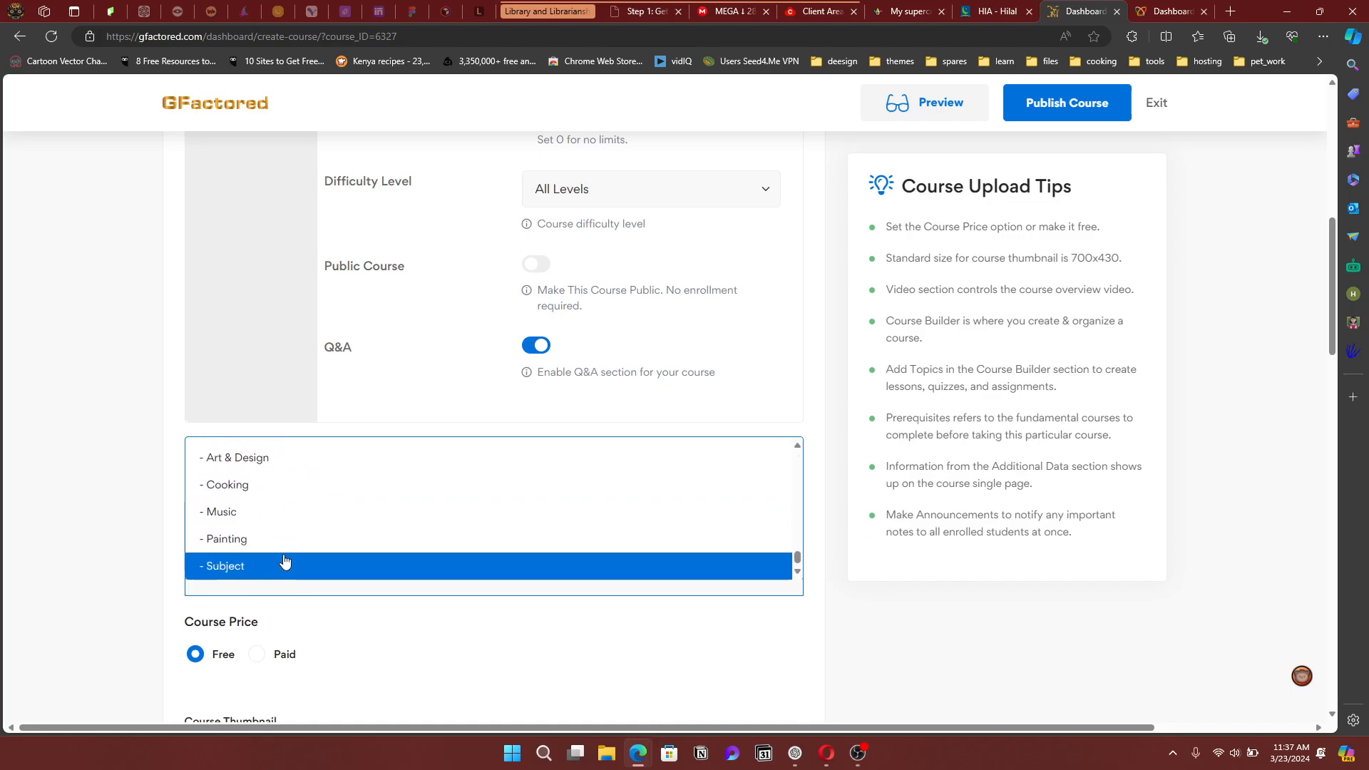
{"action": "scroll", "coordinate": [284, 561], "scroll_direction": "up", "scroll_amount": 13}
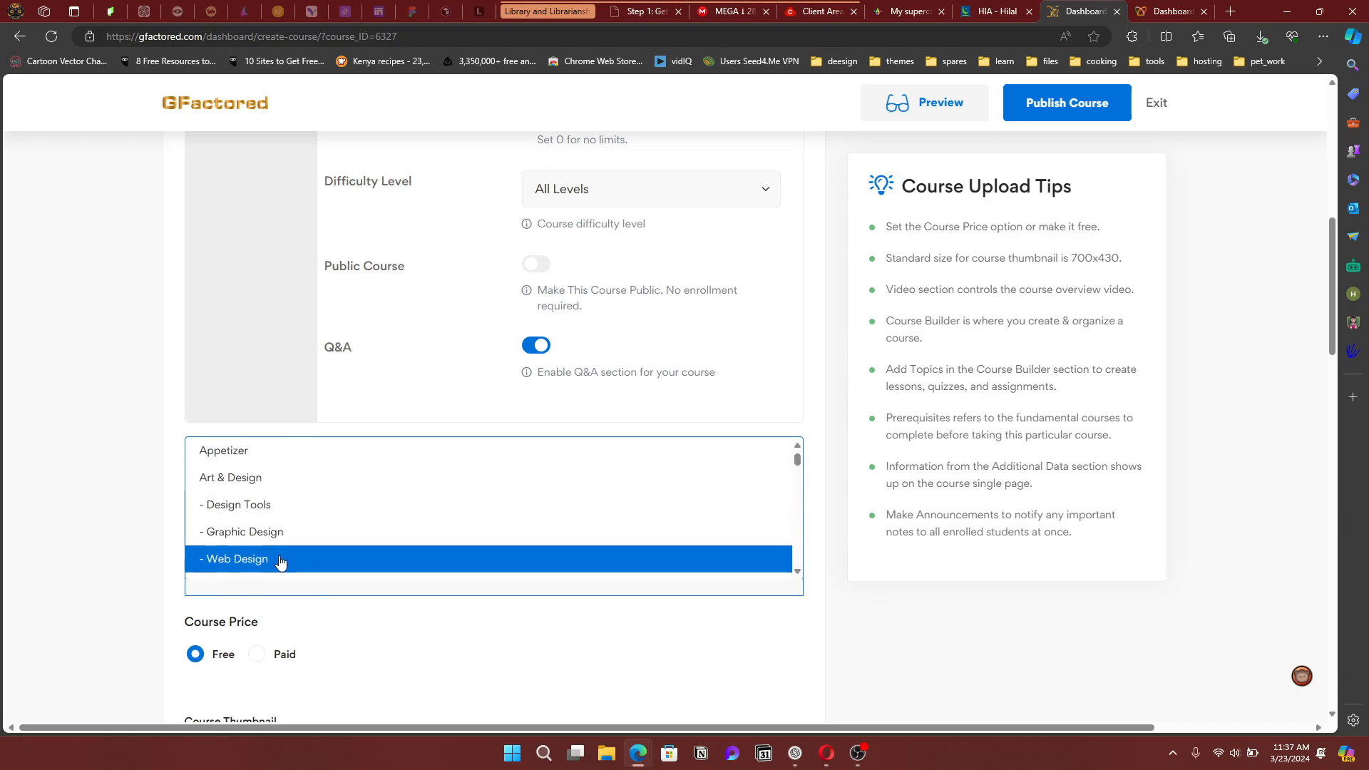
{"action": "left_click", "coordinate": [281, 542]}
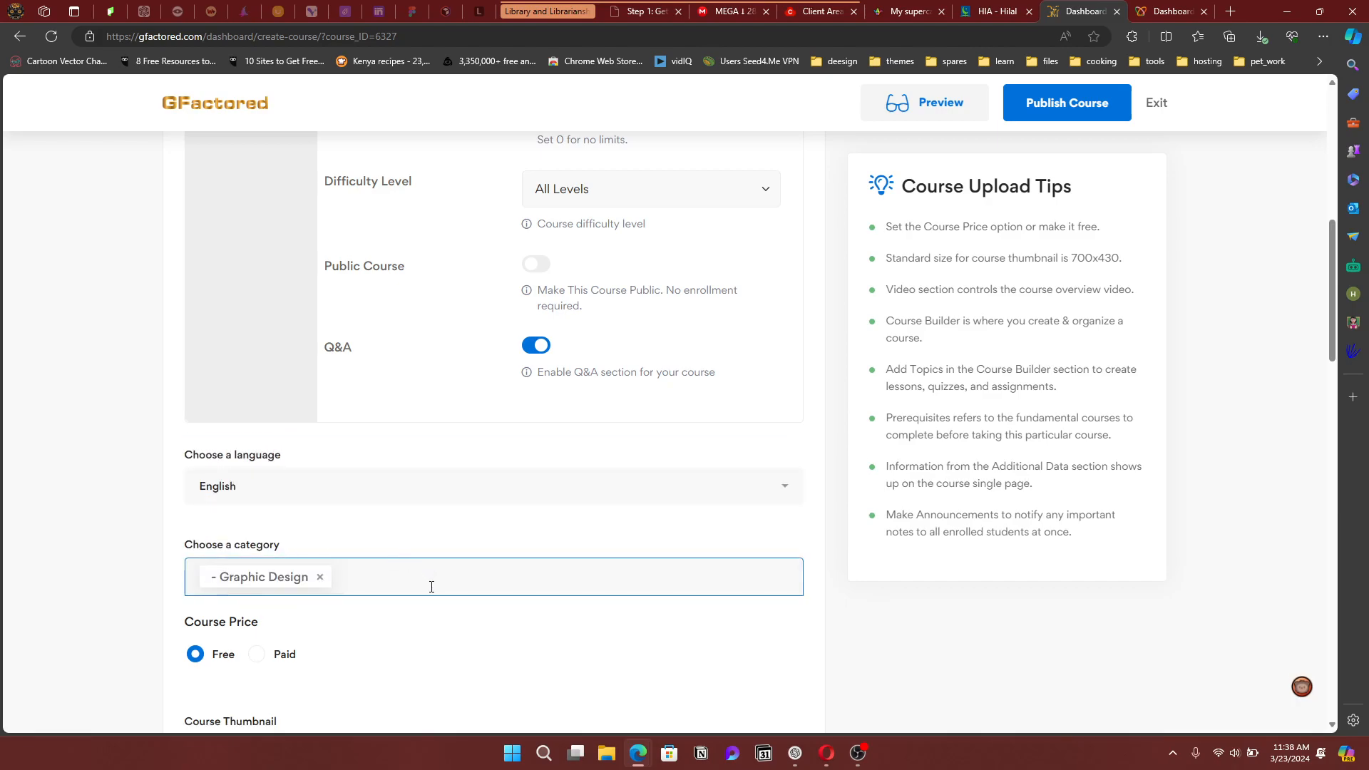
{"action": "scroll", "coordinate": [432, 563], "scroll_direction": "down", "scroll_amount": 2}
{"action": "left_click", "coordinate": [420, 444]}
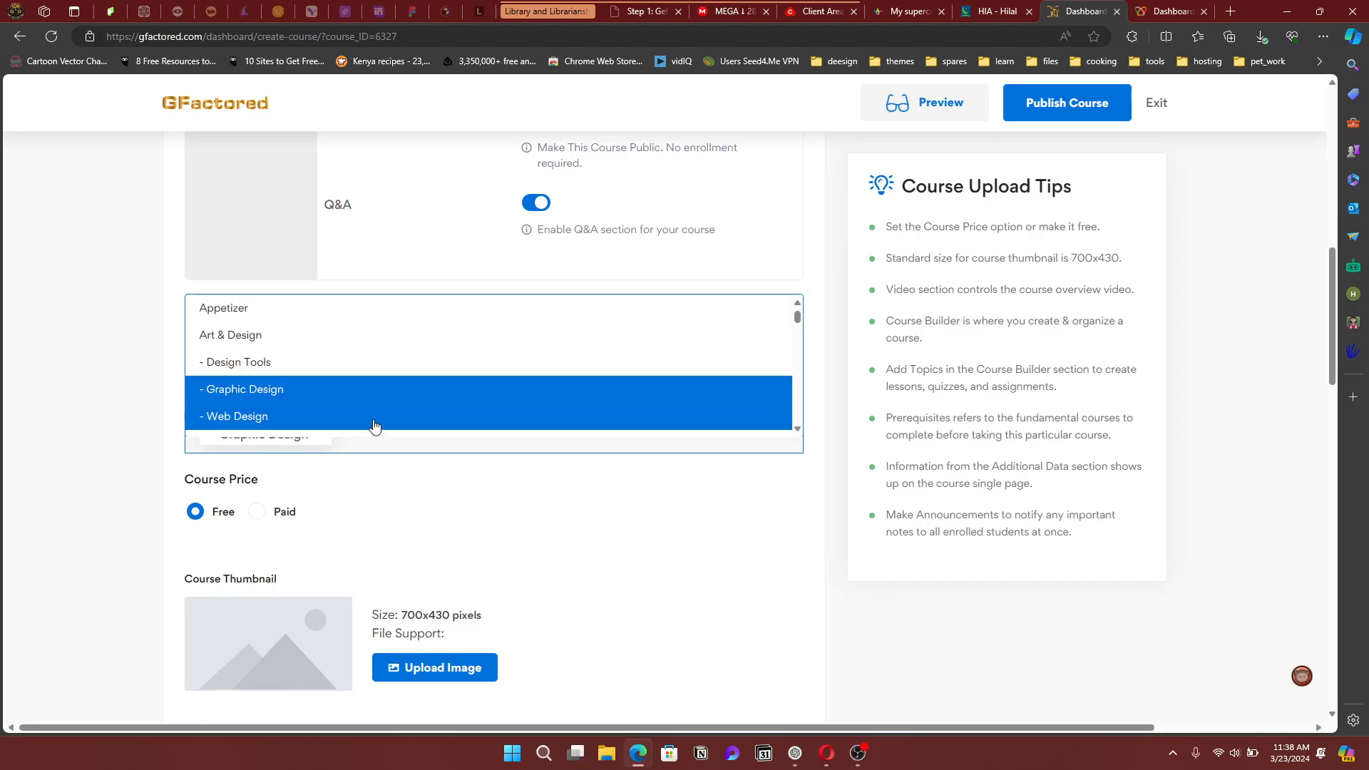
{"action": "left_click", "coordinate": [268, 357]}
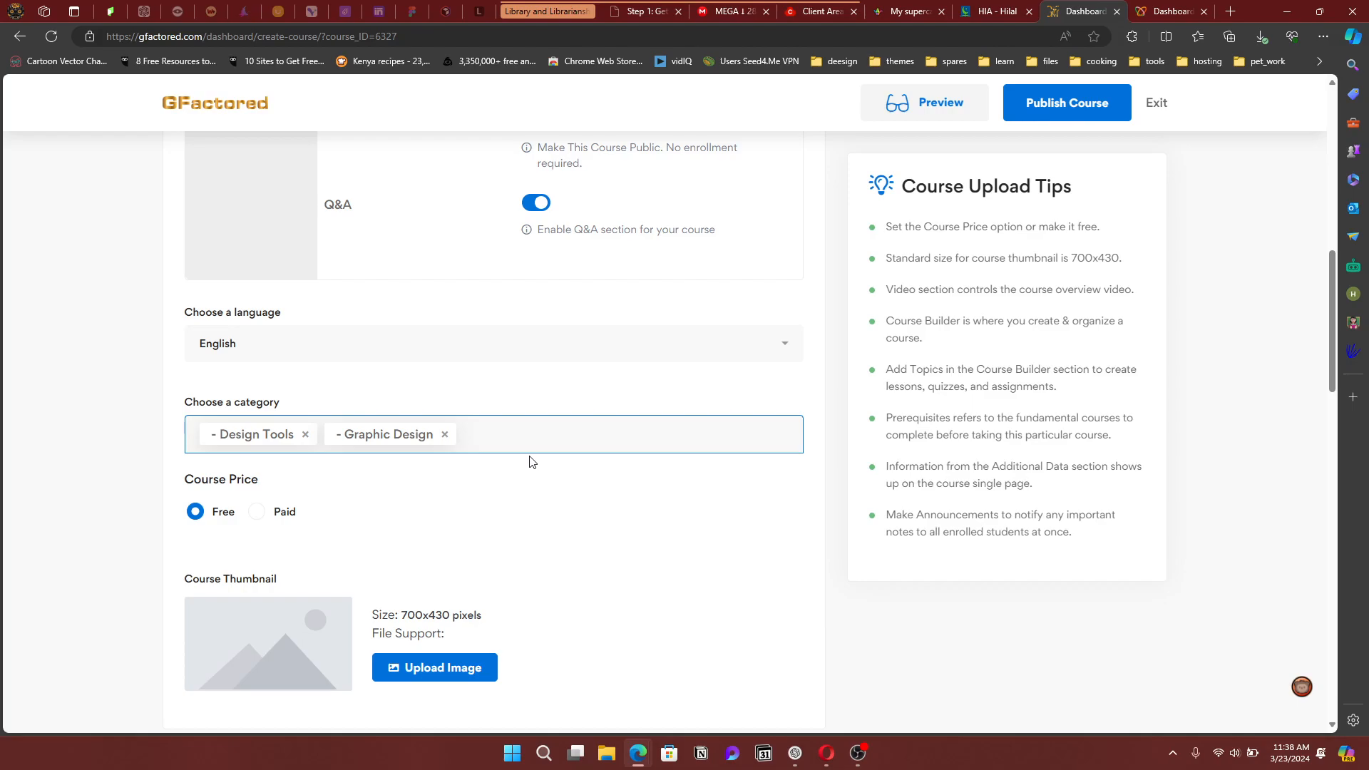
{"action": "scroll", "coordinate": [529, 462], "scroll_direction": "down", "scroll_amount": 2}
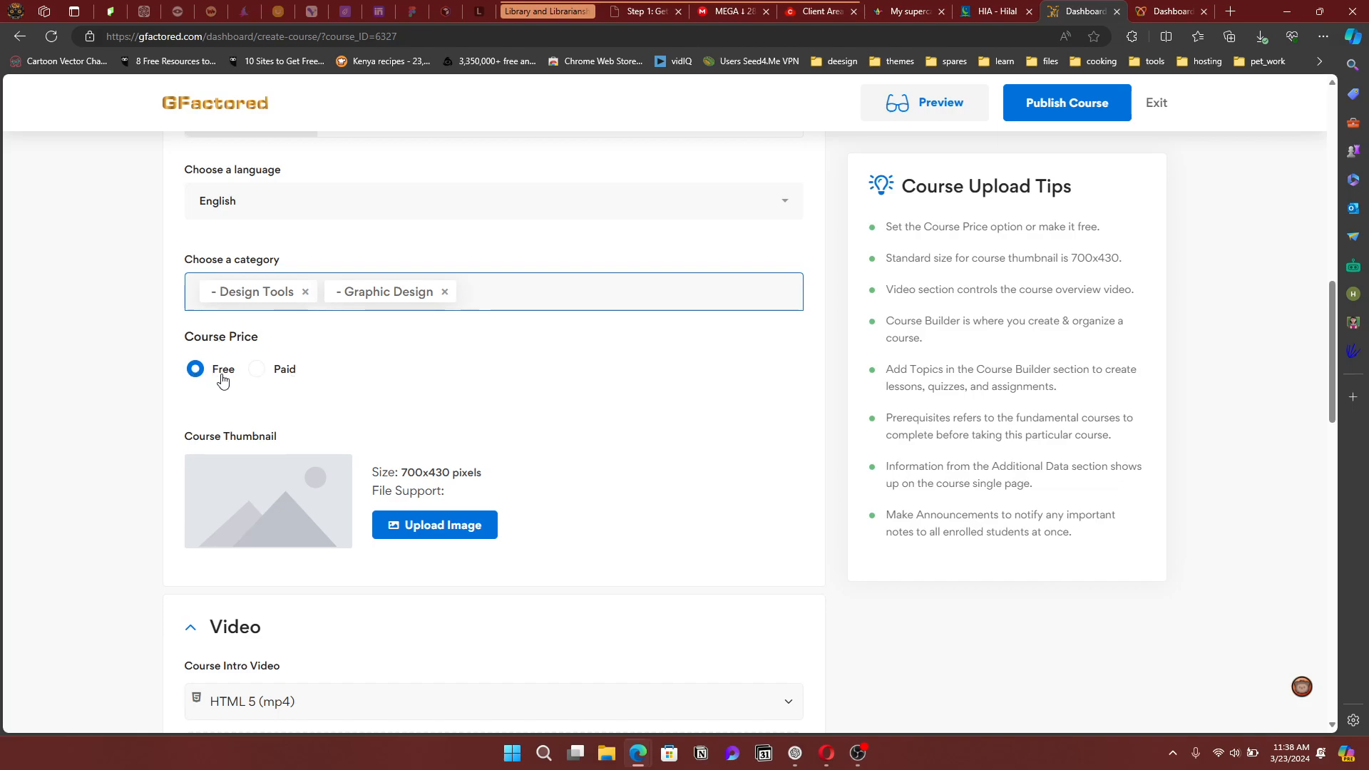
Make the course Paid with a $70 regular price and $50 discounted price
{"action": "left_click", "coordinate": [256, 371]}
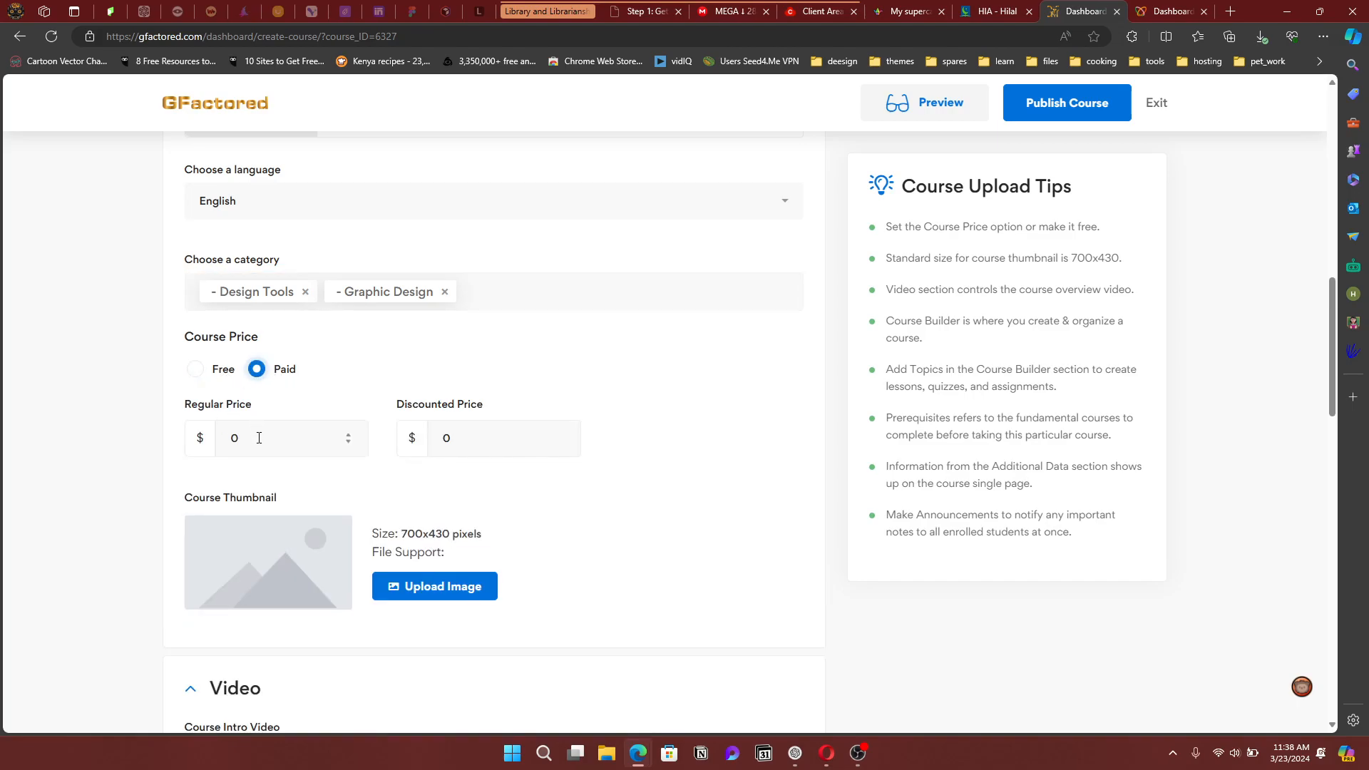
{"action": "left_click_drag", "start_coordinate": [258, 440], "coordinate": [203, 443]}
{"action": "type", "text": "70"}
{"action": "left_click_drag", "start_coordinate": [454, 440], "coordinate": [442, 439]}
{"action": "type", "text": "50"}
{"action": "scroll", "coordinate": [440, 420], "scroll_direction": "down", "scroll_amount": 3}
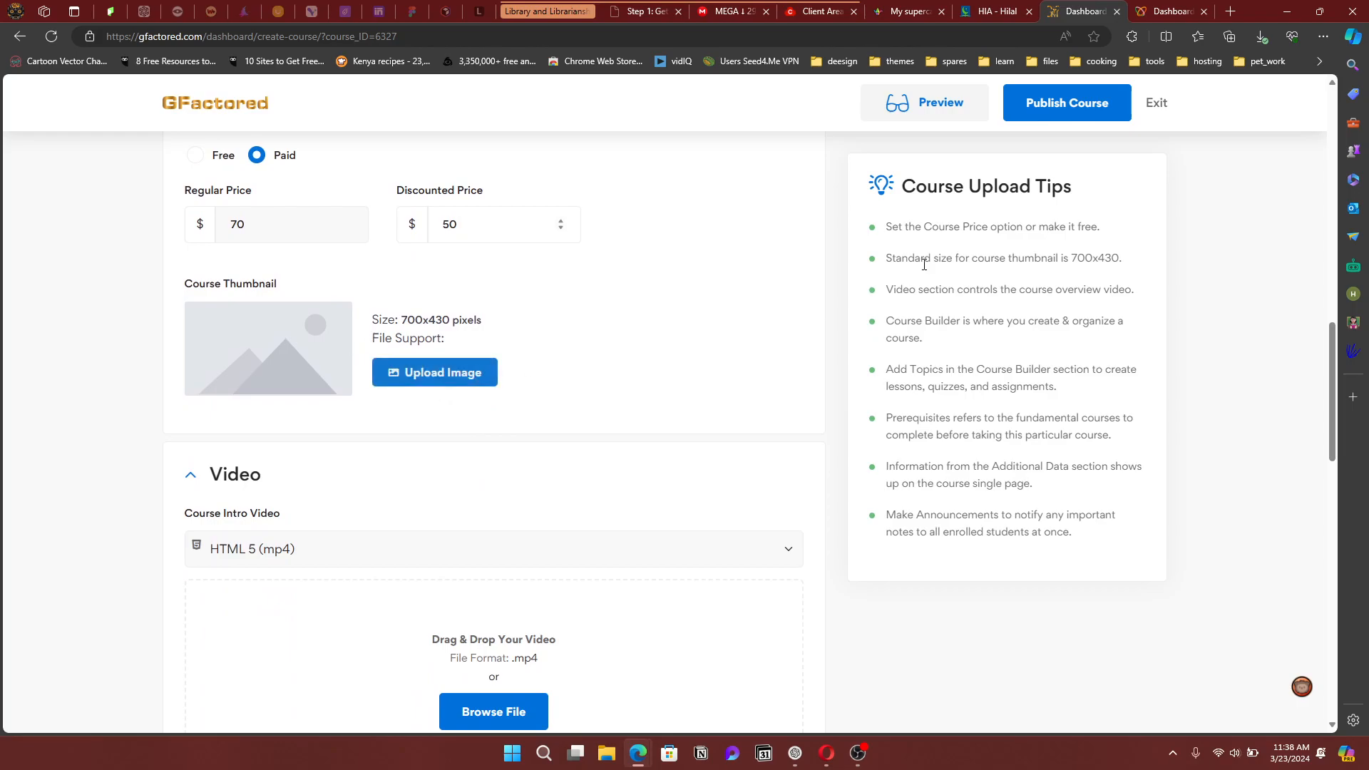
{"action": "left_click", "coordinate": [1324, 36]}
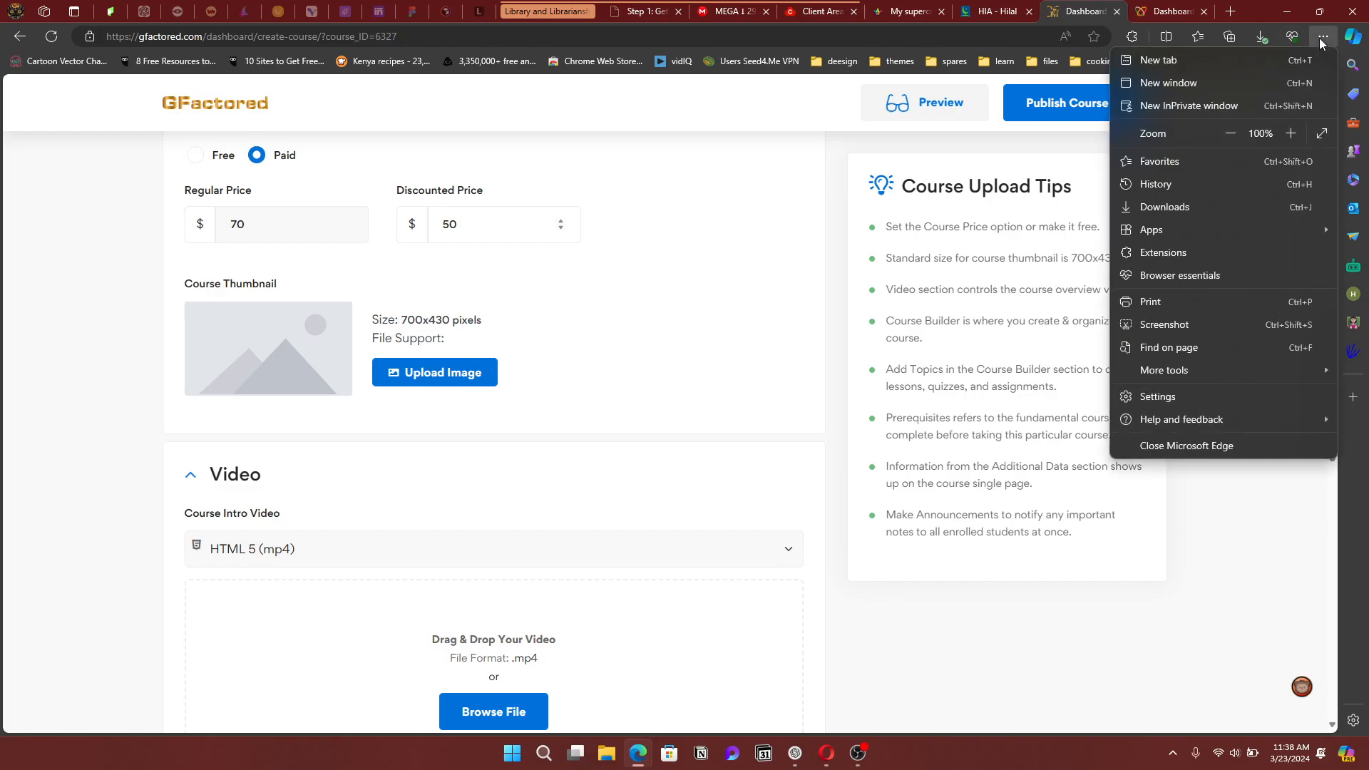
{"action": "left_click", "coordinate": [1200, 106]}
{"action": "type", "text": "gf"}
{"action": "key", "text": "Return"}
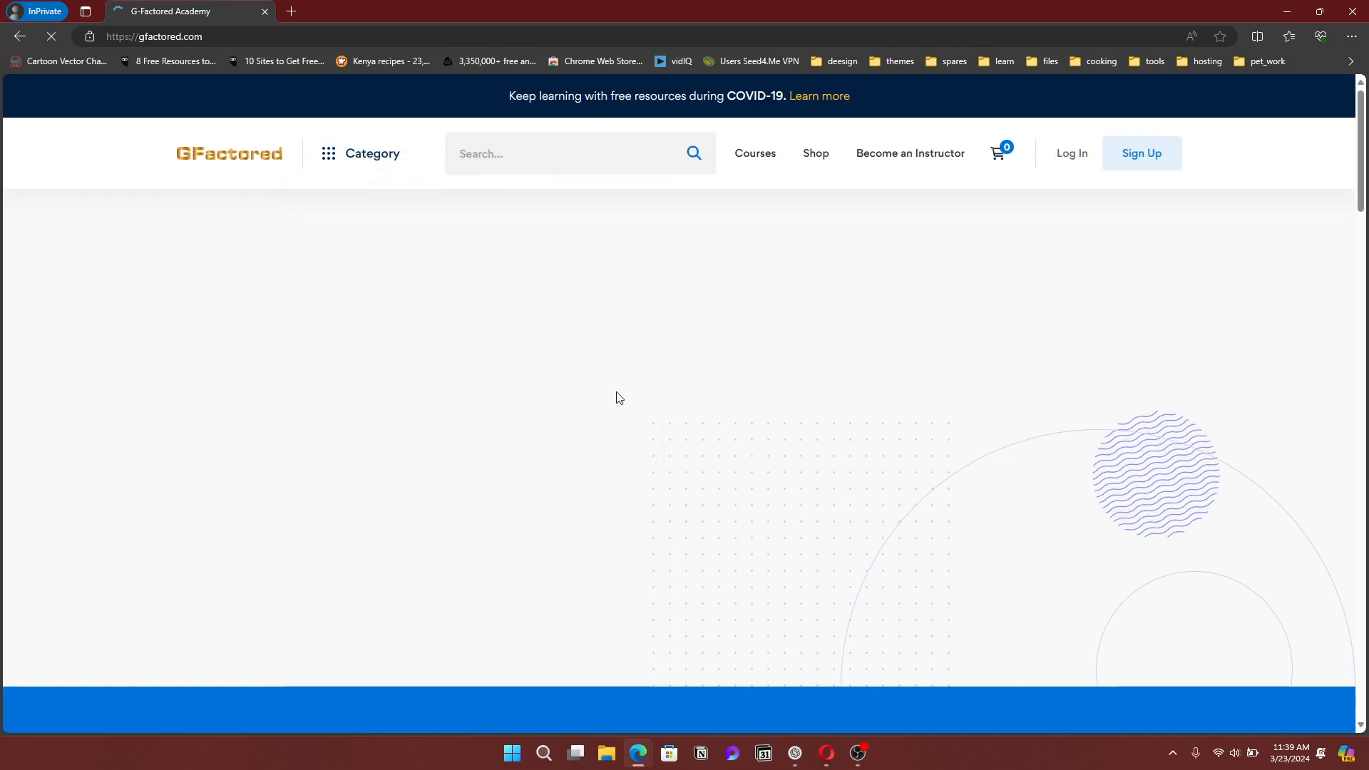
{"action": "scroll", "coordinate": [618, 397], "scroll_direction": "down", "scroll_amount": 15}
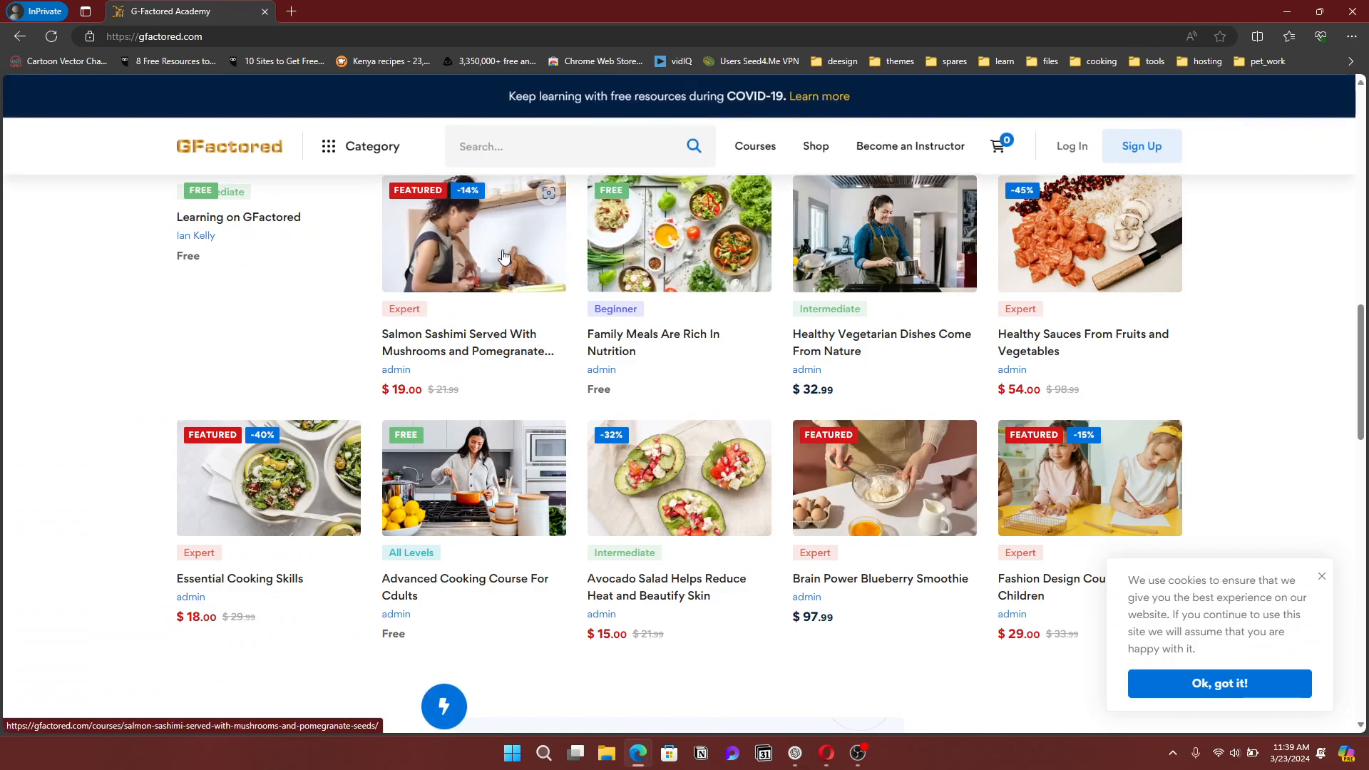
{"action": "scroll", "coordinate": [513, 357], "scroll_direction": "up", "scroll_amount": 2}
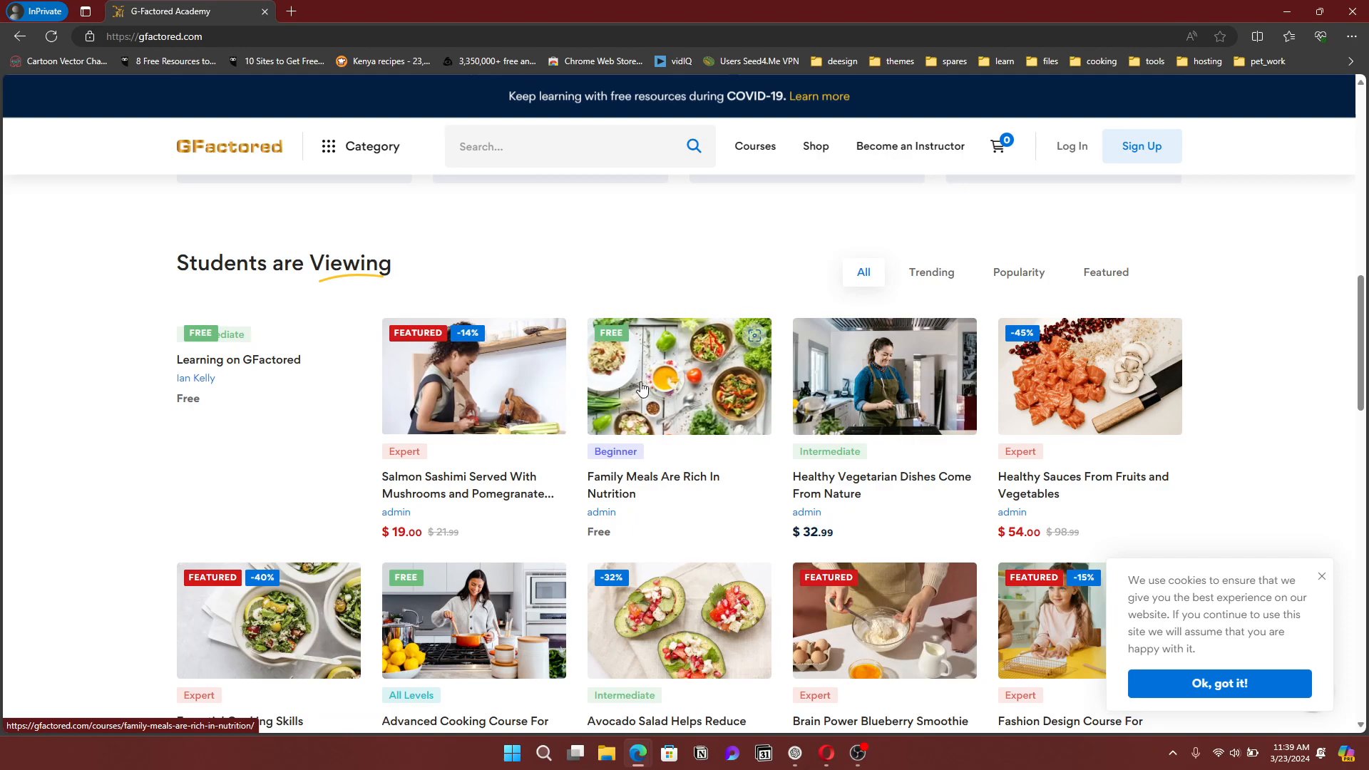
{"action": "left_click", "coordinate": [1322, 576]}
{"action": "scroll", "coordinate": [1103, 474], "scroll_direction": "down", "scroll_amount": 2}
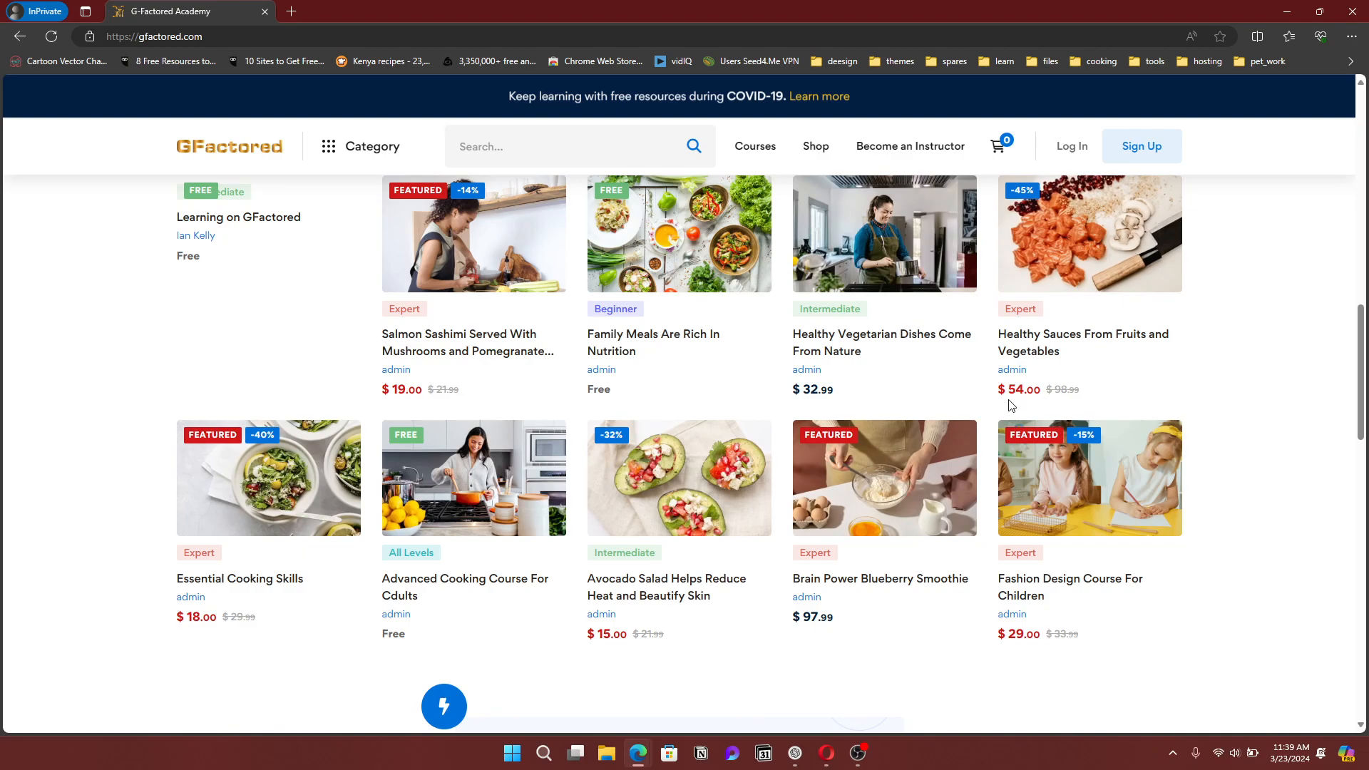
{"action": "key", "text": "alt+Tab"}
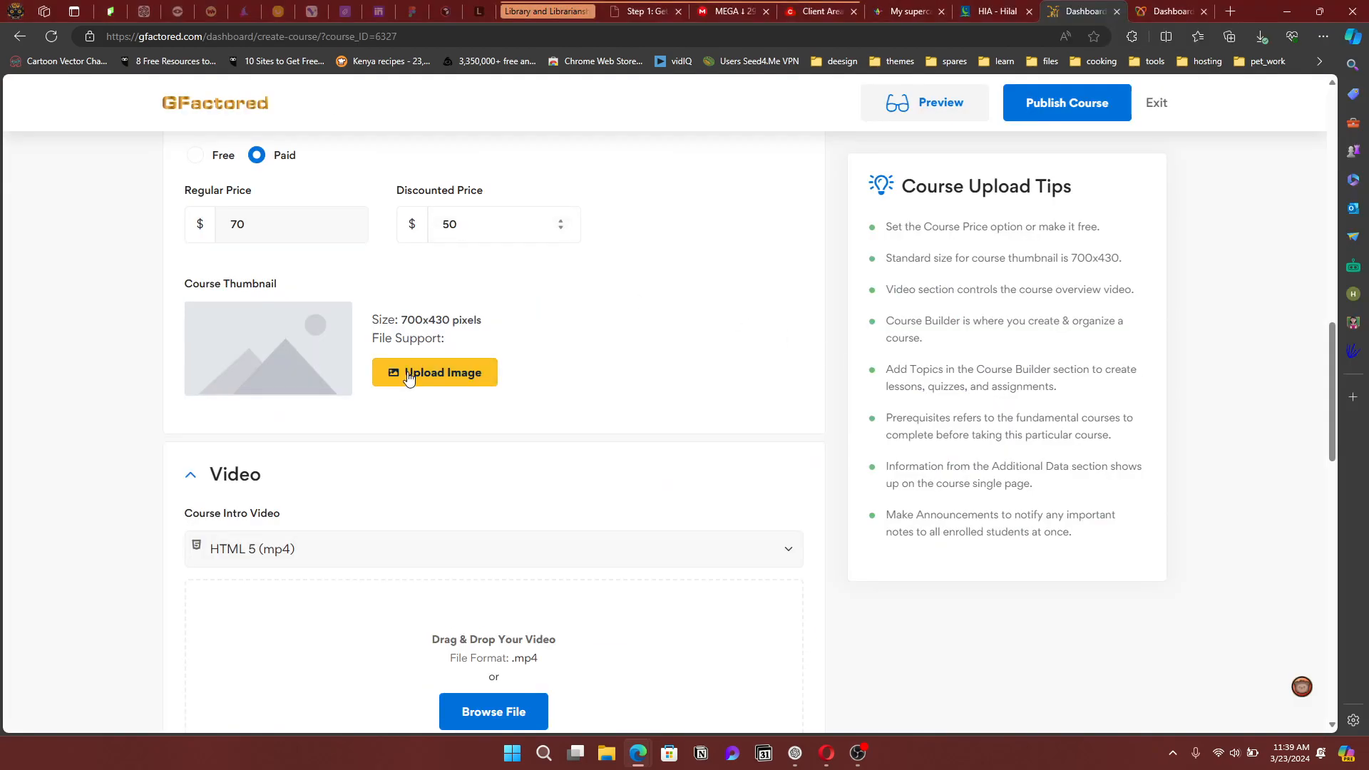
{"action": "left_click", "coordinate": [408, 378]}
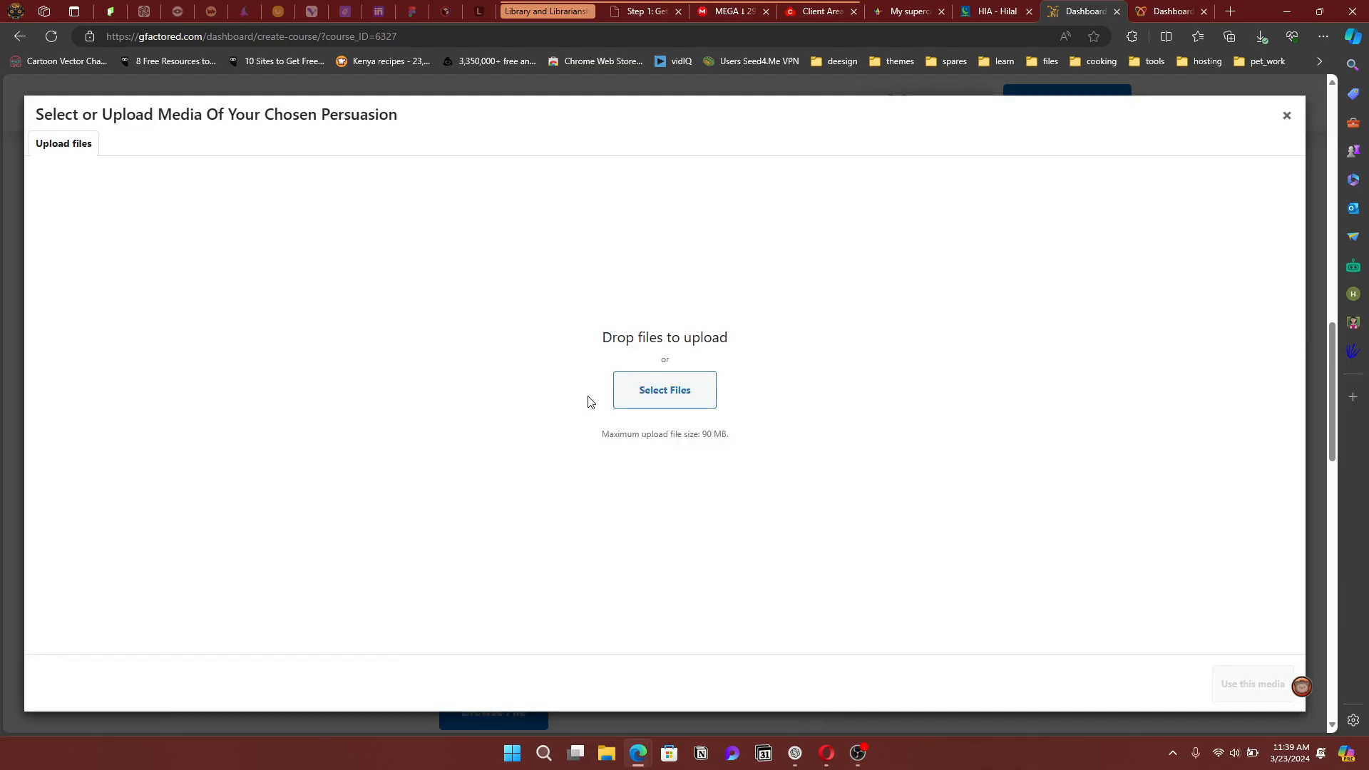
{"action": "left_click", "coordinate": [656, 398]}
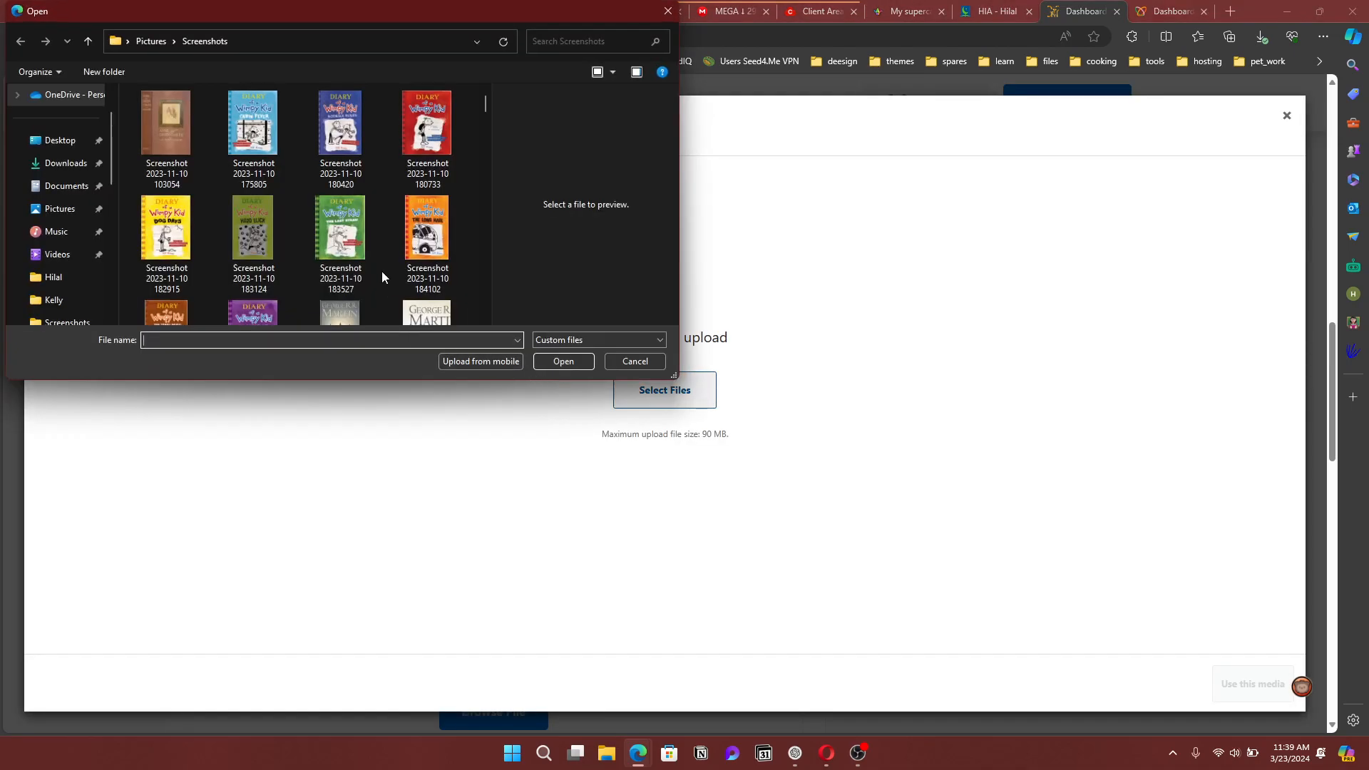
{"action": "scroll", "coordinate": [382, 273], "scroll_direction": "down", "scroll_amount": 5}
{"action": "scroll", "coordinate": [382, 271], "scroll_direction": "down", "scroll_amount": 8}
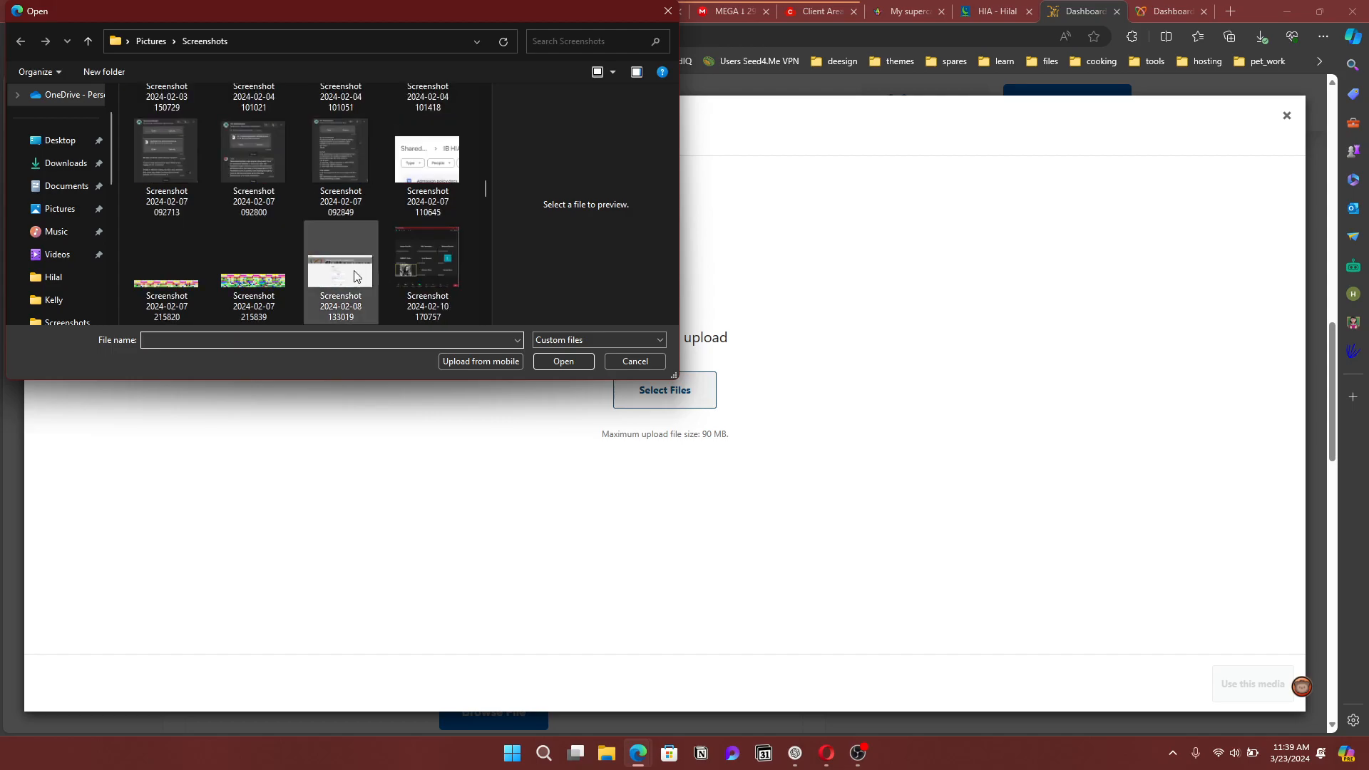
{"action": "left_click", "coordinate": [356, 272]}
{"action": "left_click", "coordinate": [563, 362]}
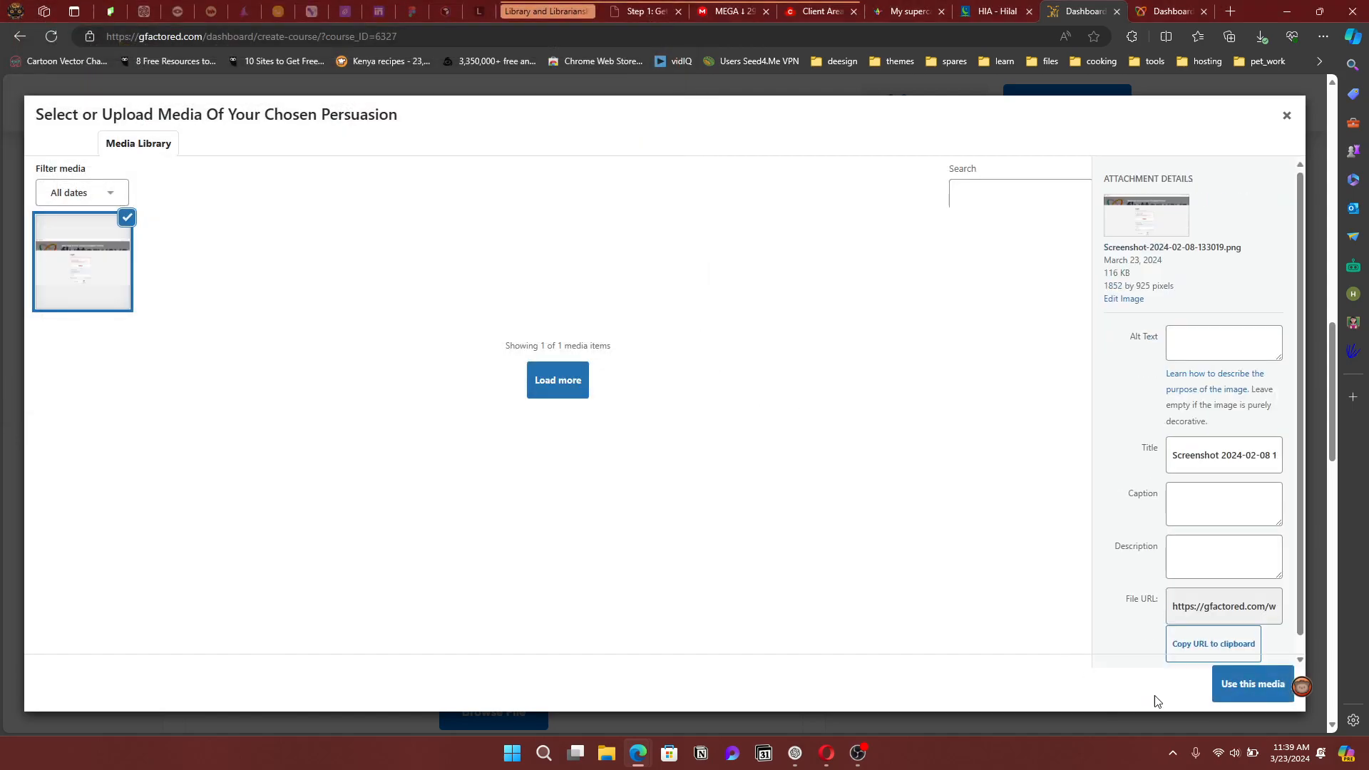
{"action": "left_click", "coordinate": [1273, 695]}
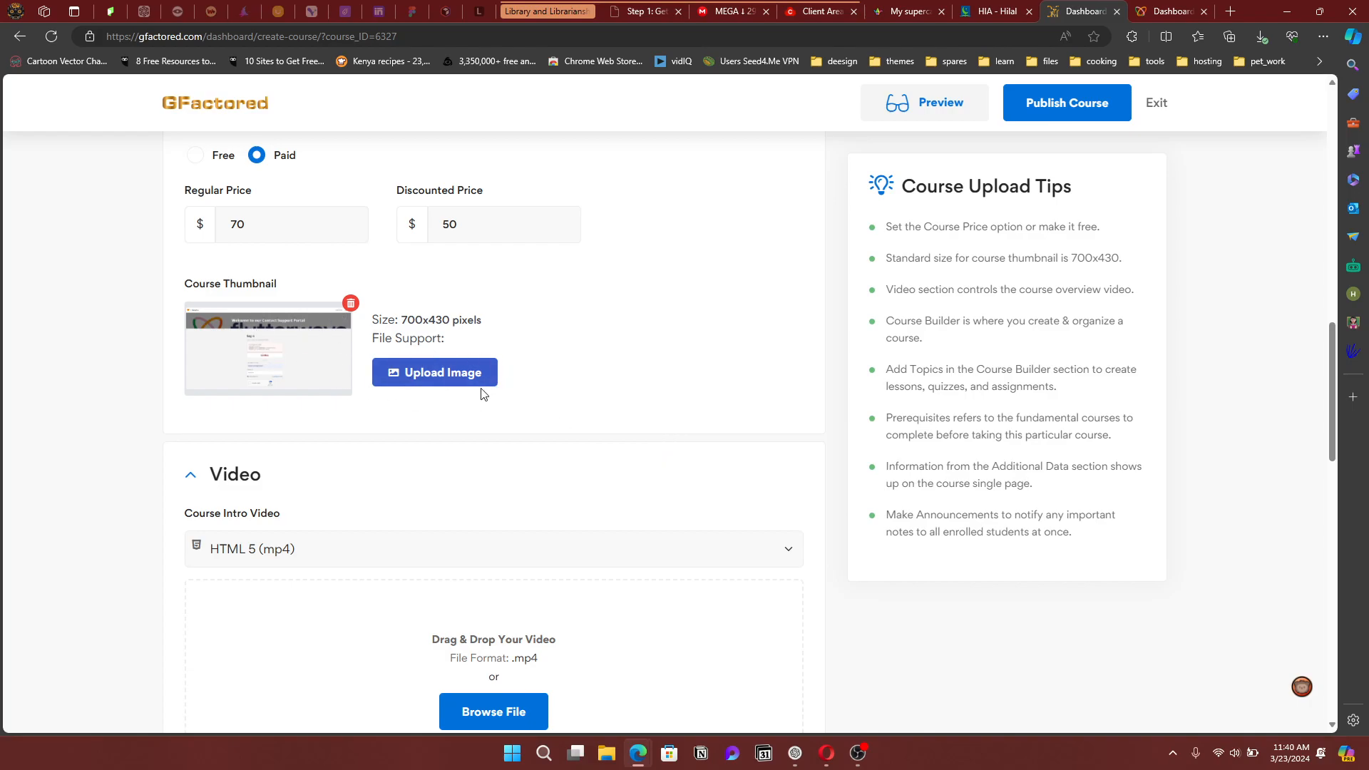
{"action": "scroll", "coordinate": [562, 360], "scroll_direction": "down", "scroll_amount": 3}
{"action": "scroll", "coordinate": [562, 364], "scroll_direction": "up", "scroll_amount": 3}
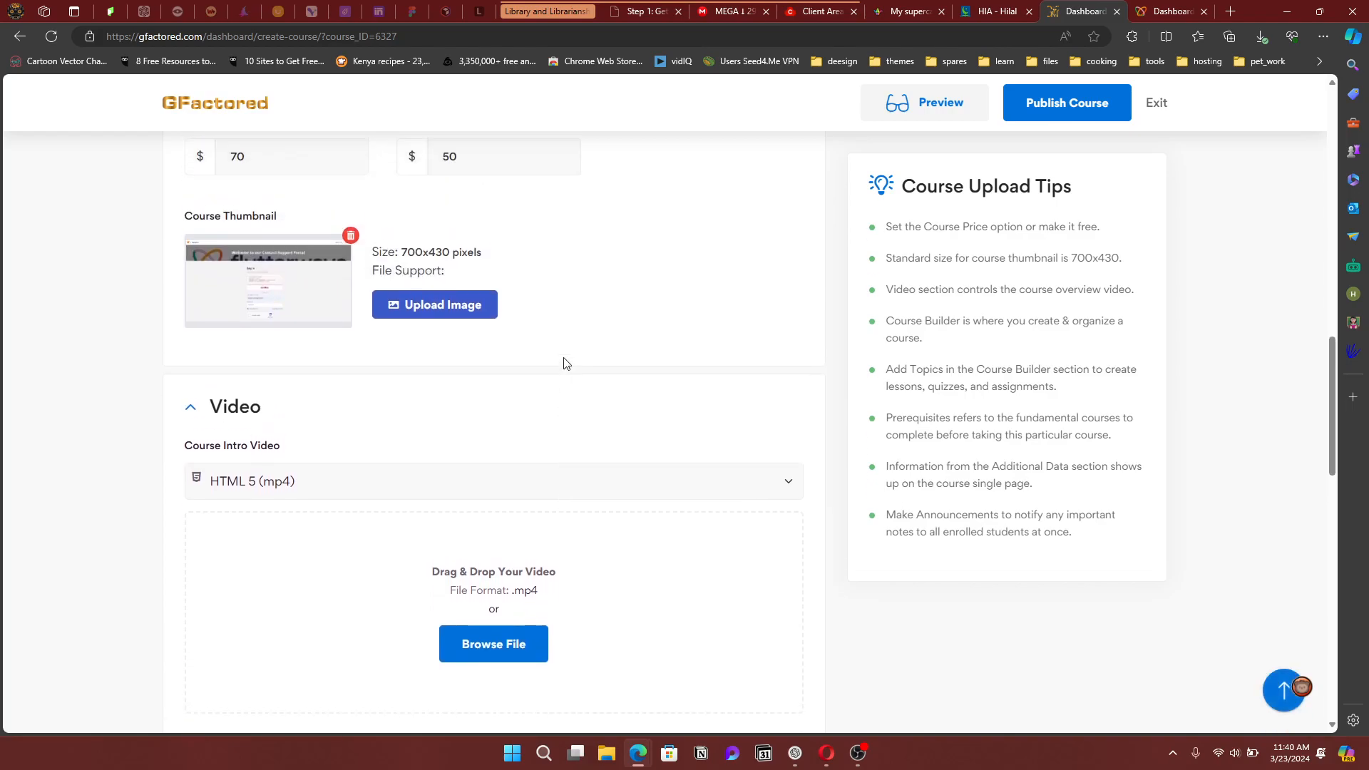
{"action": "scroll", "coordinate": [296, 335], "scroll_direction": "up", "scroll_amount": 2}
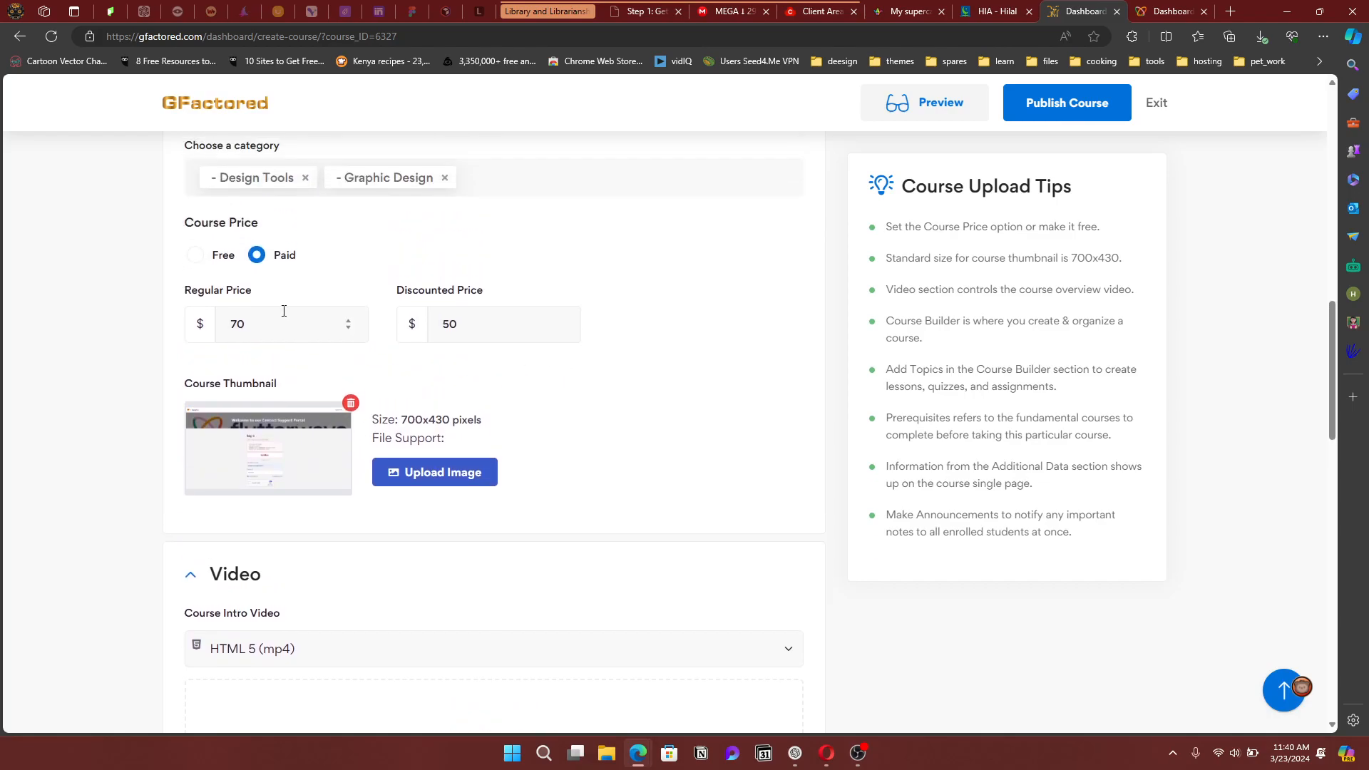
{"action": "scroll", "coordinate": [642, 372], "scroll_direction": "up", "scroll_amount": 1}
{"action": "scroll", "coordinate": [644, 371], "scroll_direction": "down", "scroll_amount": 5}
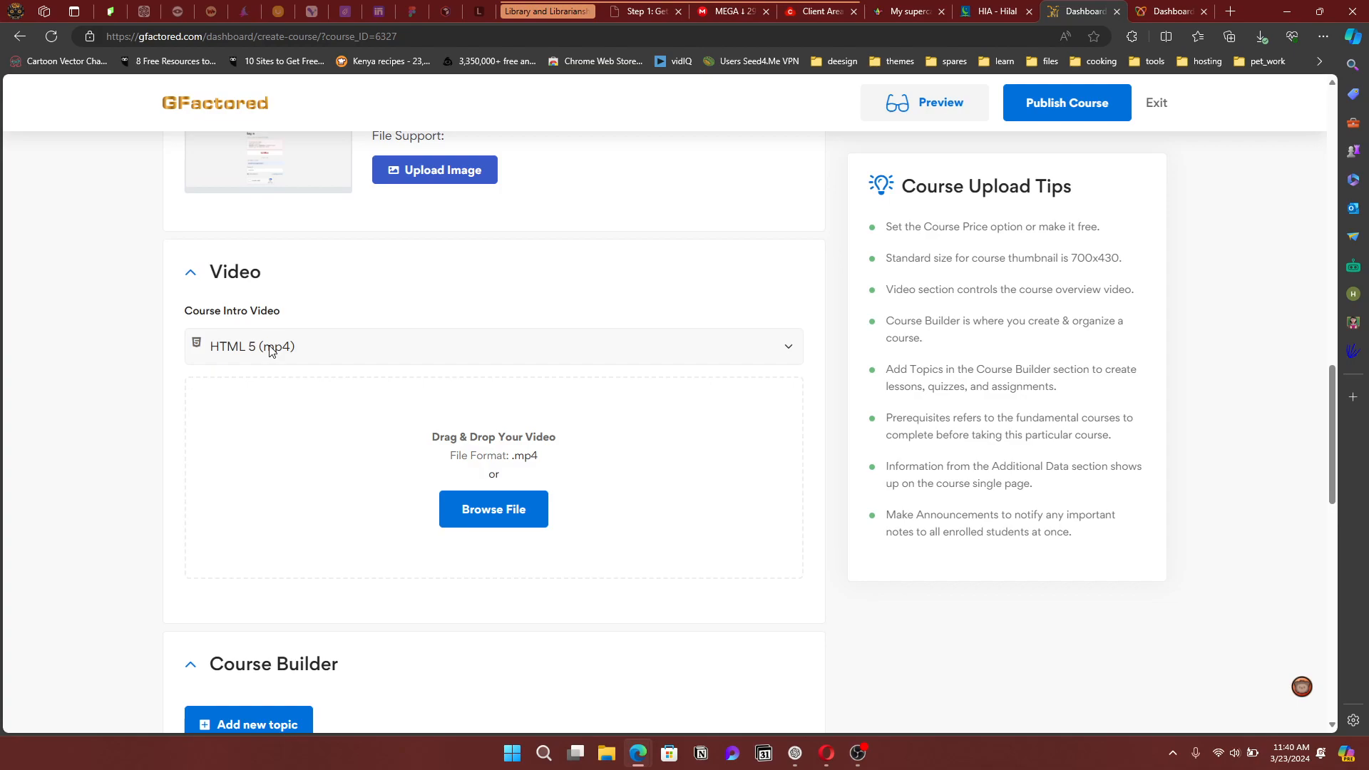
{"action": "left_click", "coordinate": [437, 350]}
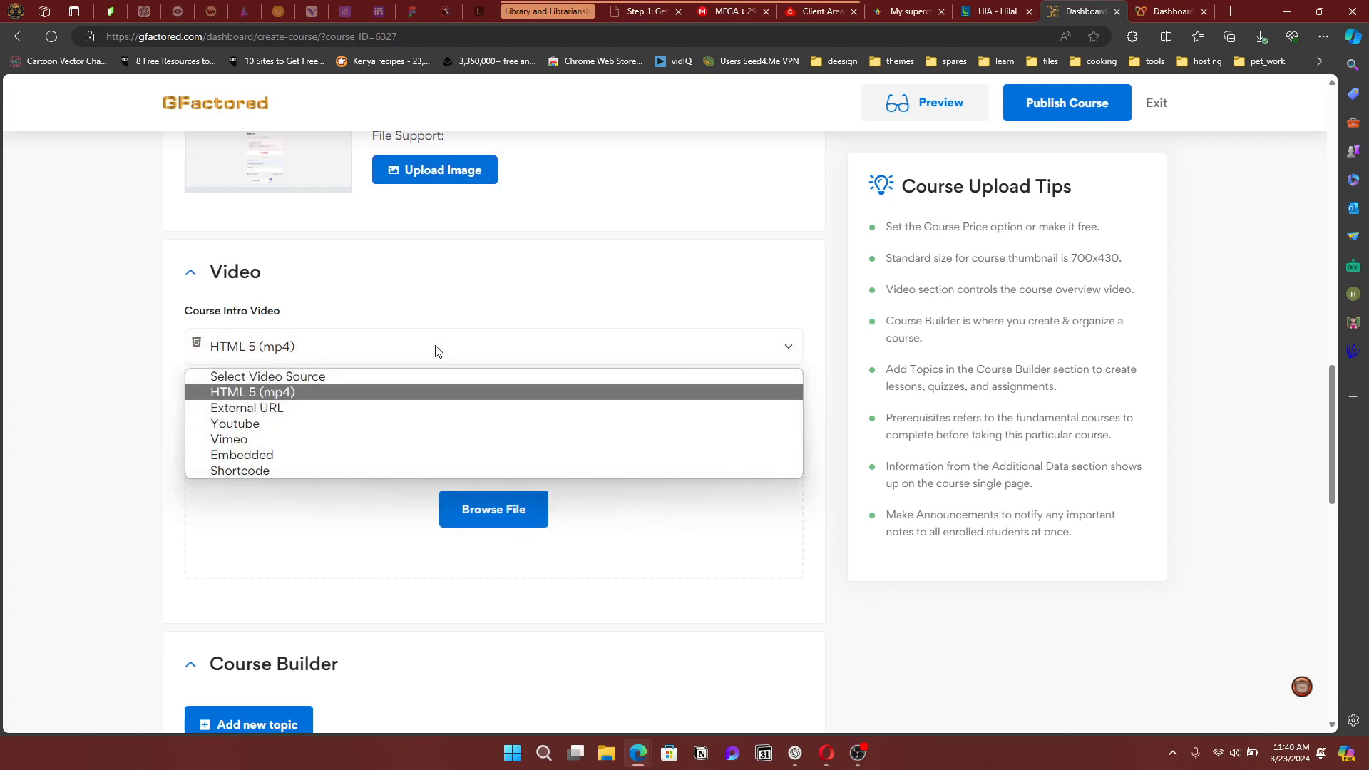
{"action": "left_click", "coordinate": [294, 426]}
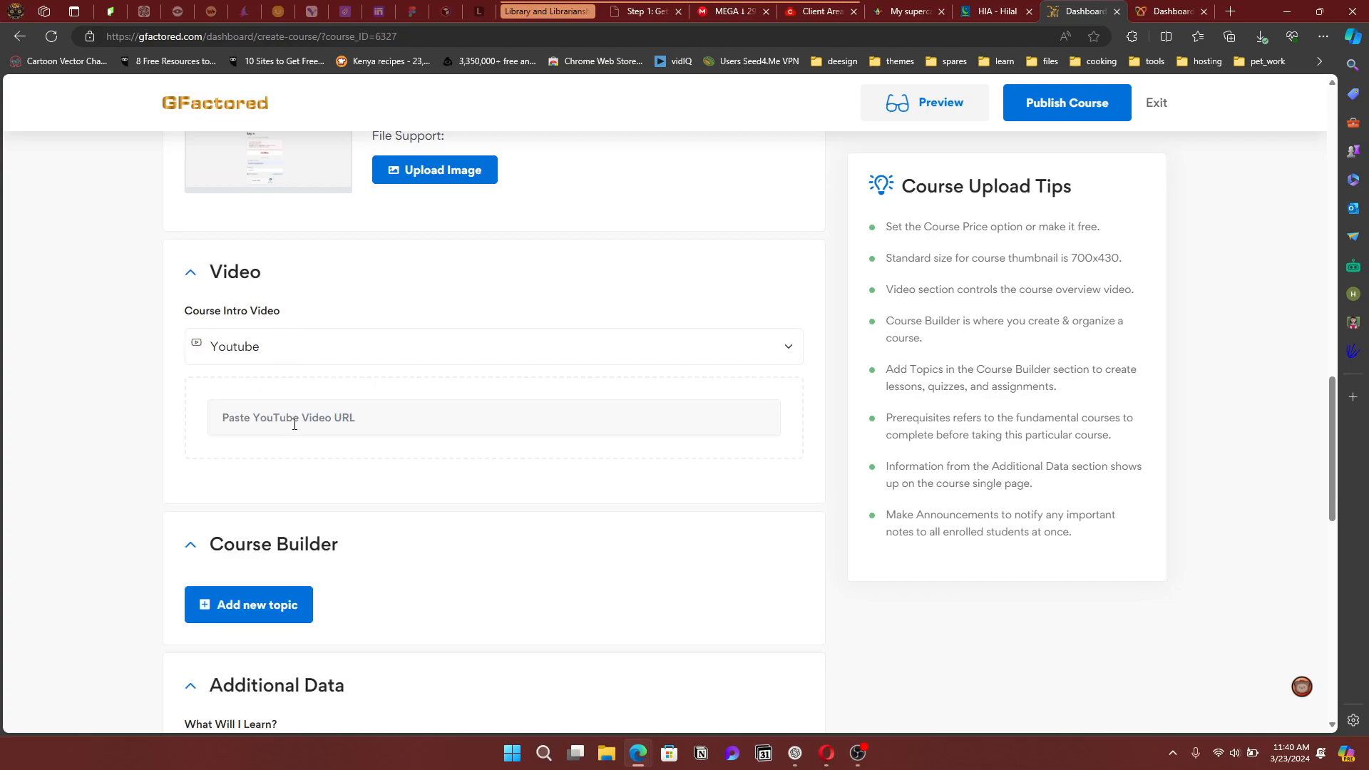
{"action": "left_click", "coordinate": [359, 428]}
{"action": "left_click", "coordinate": [311, 498]}
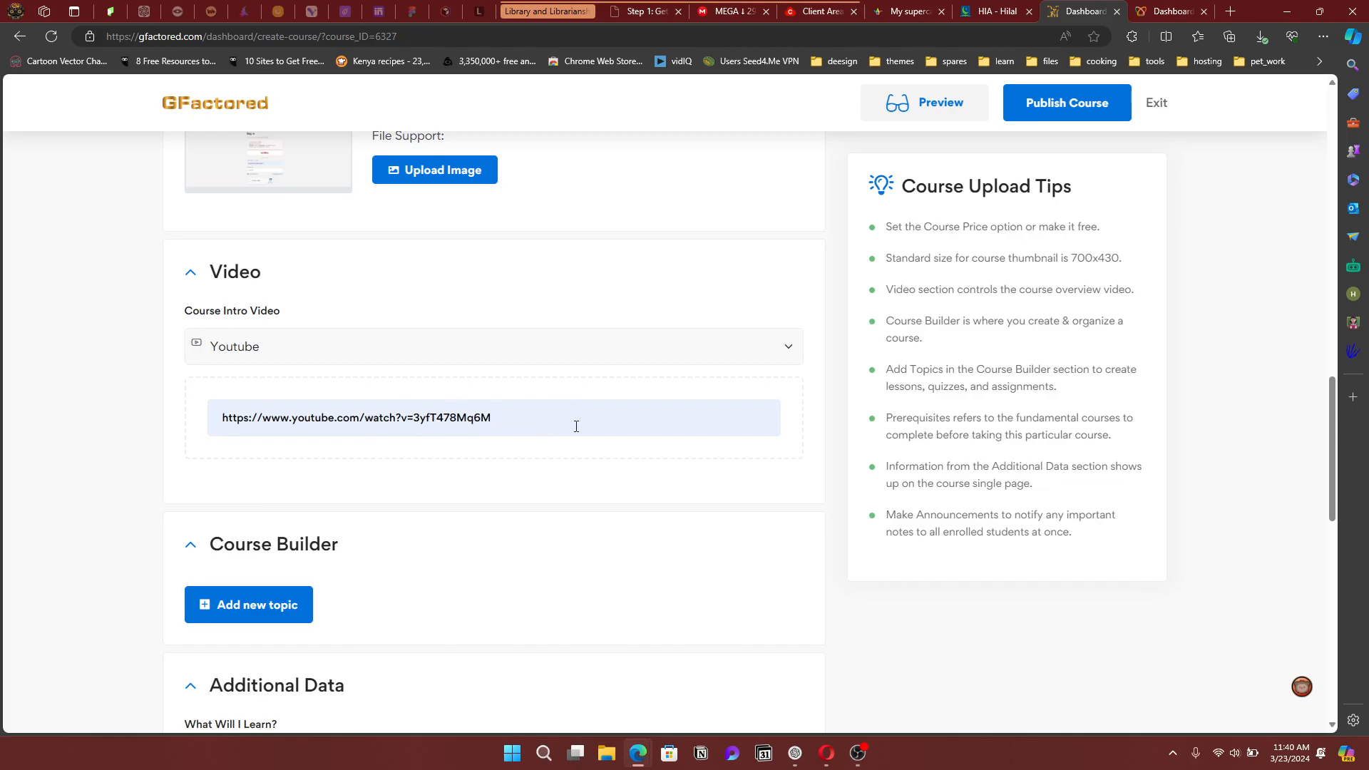
{"action": "scroll", "coordinate": [544, 489], "scroll_direction": "down", "scroll_amount": 3}
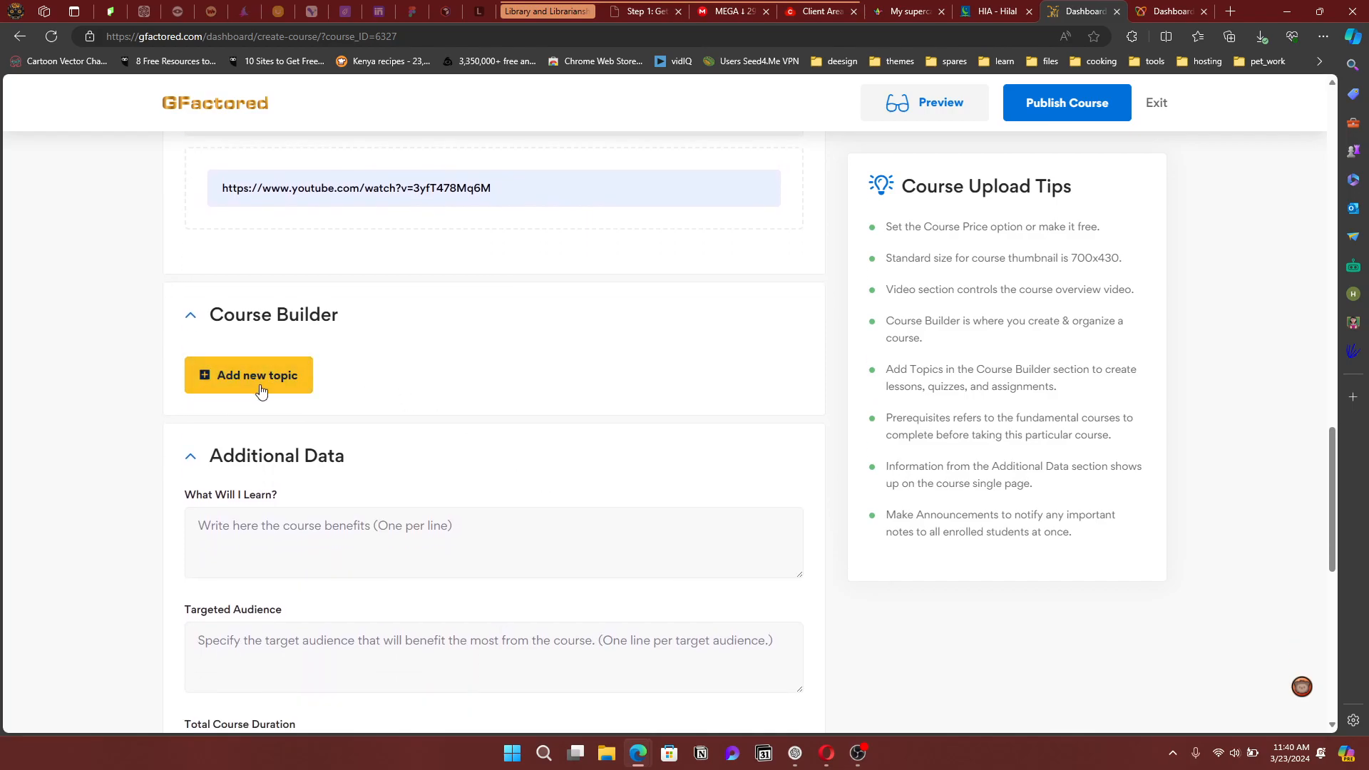
{"action": "left_click", "coordinate": [261, 389]}
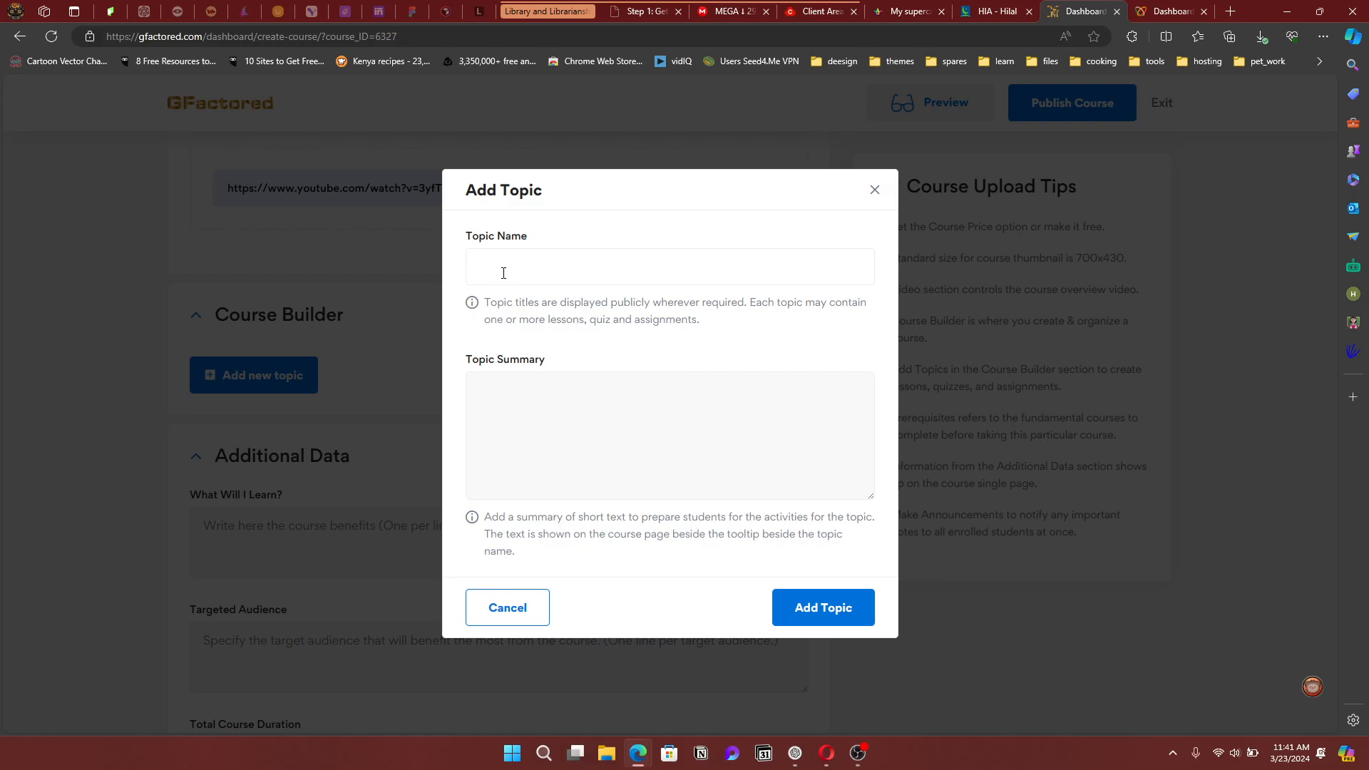
Add topic 'Section 1' with summary 'This is the introduction and the overview.', correcting its spelling
{"action": "type", "text": "Section"}
{"action": "type", "text": " 1"}
{"action": "type", "text": "This is th"}
{"action": "type", "text": "e intro"}
{"action": "type", "text": "duv"}
{"action": "type", "text": "ion an"}
{"action": "type", "text": "d the ove"}
{"action": "type", "text": "rview"}
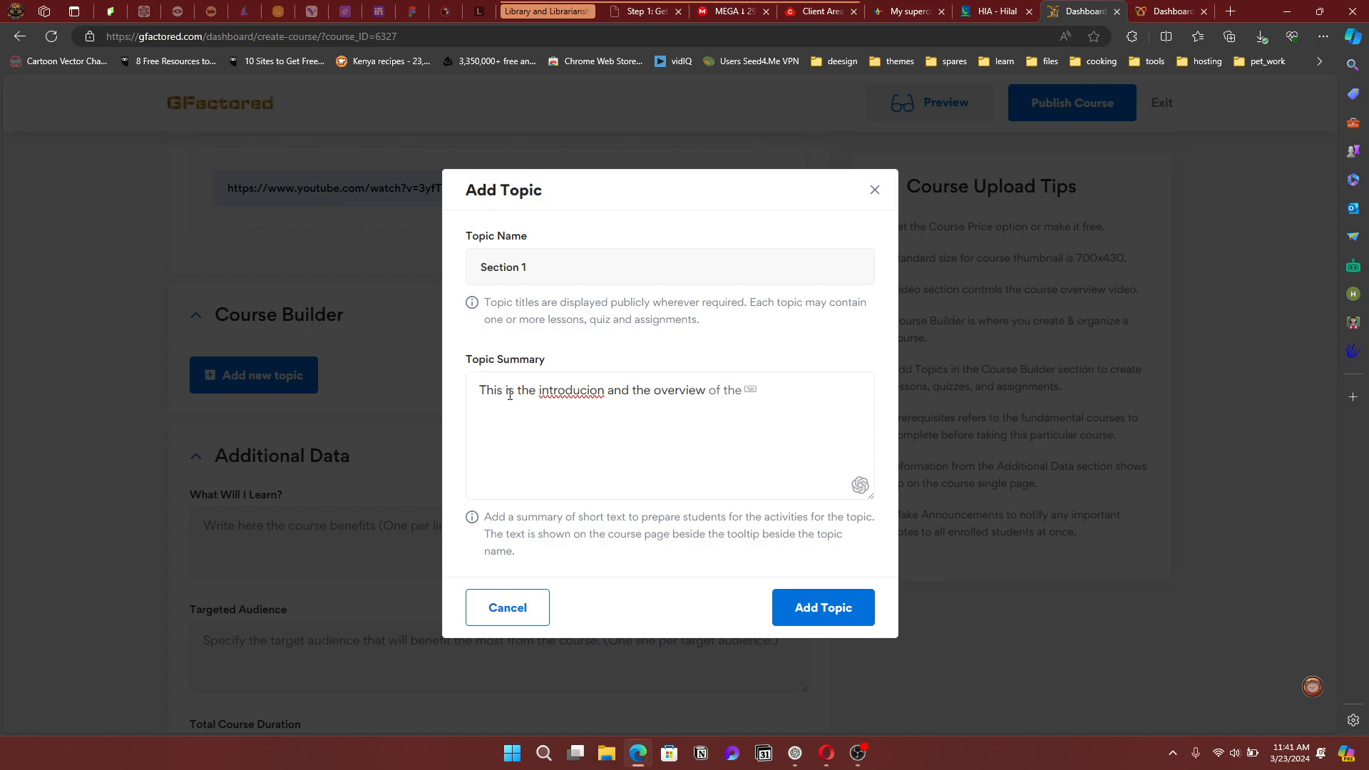
{"action": "right_click", "coordinate": [576, 390]}
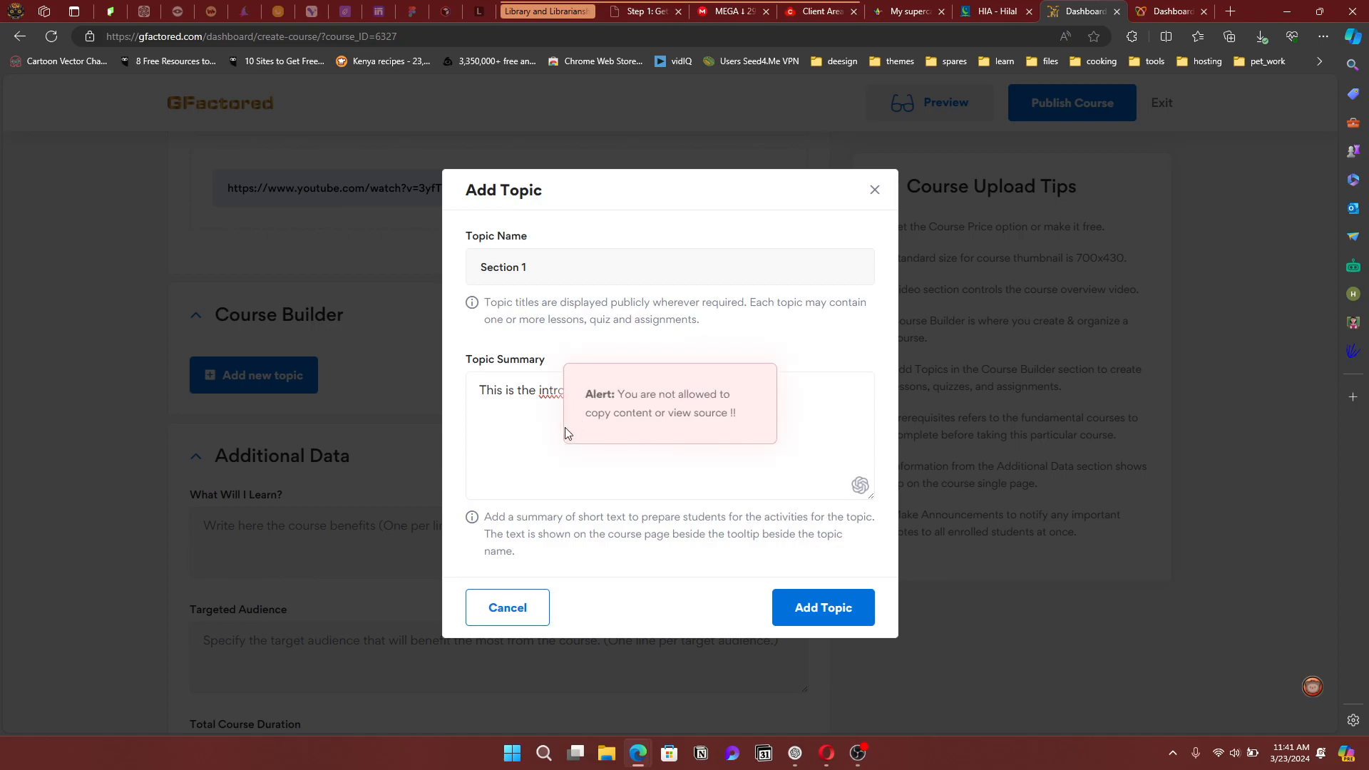
{"action": "left_click", "coordinate": [559, 452]}
{"action": "left_click", "coordinate": [710, 391]}
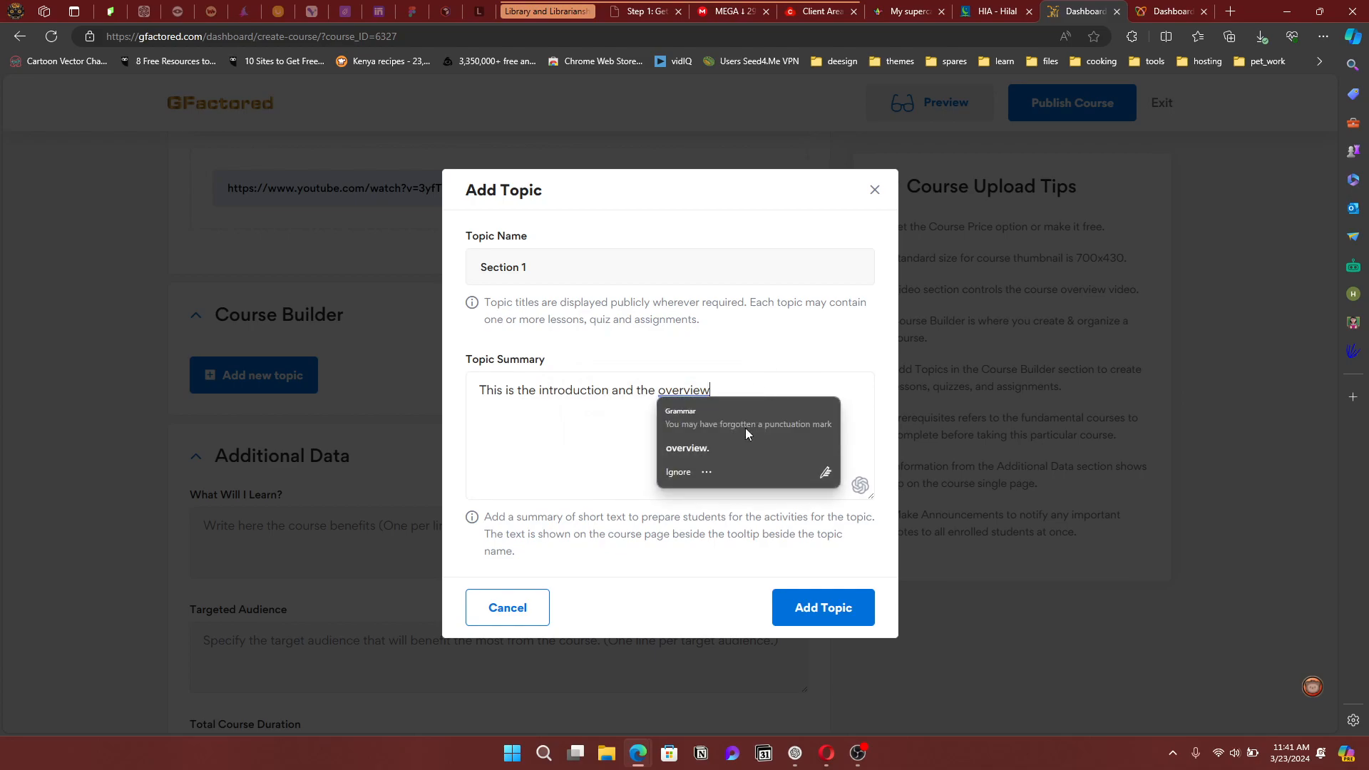
{"action": "left_click", "coordinate": [719, 453]}
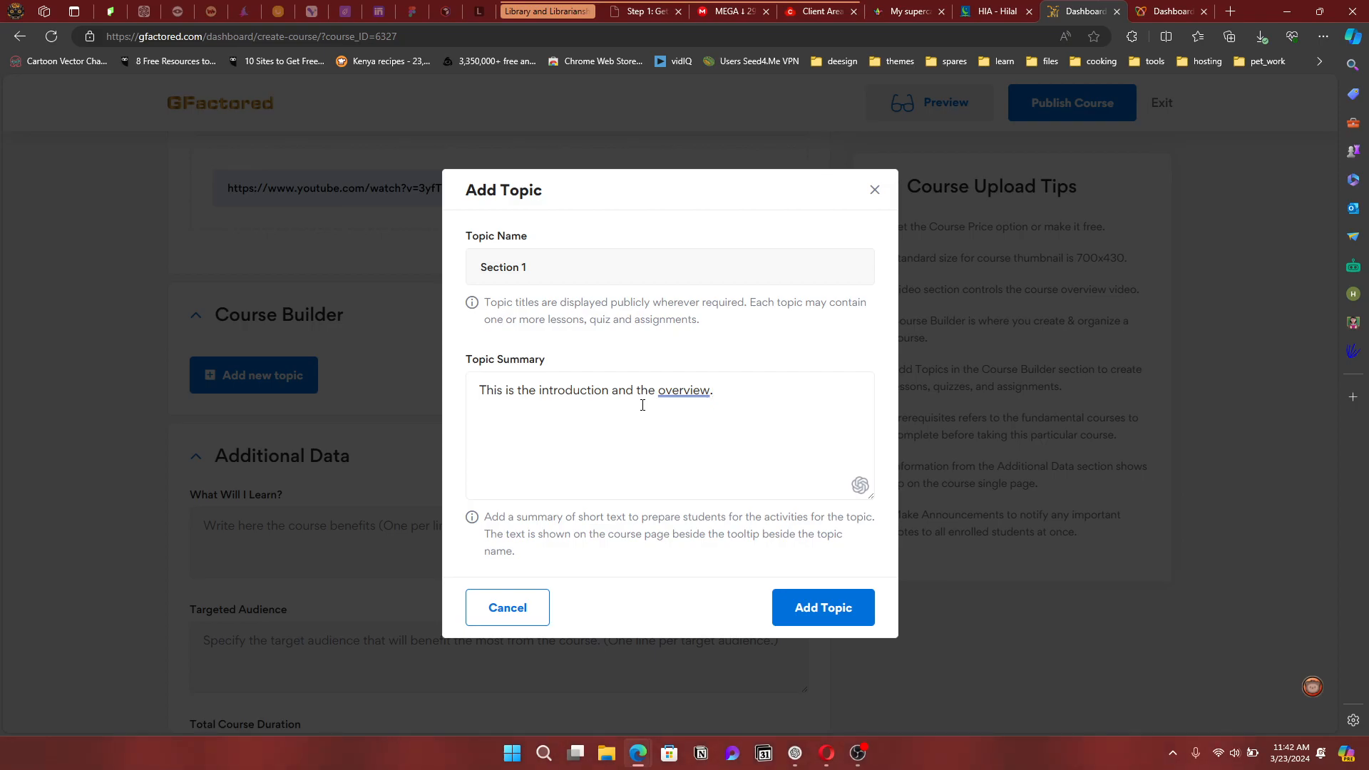
{"action": "left_click", "coordinate": [817, 610]}
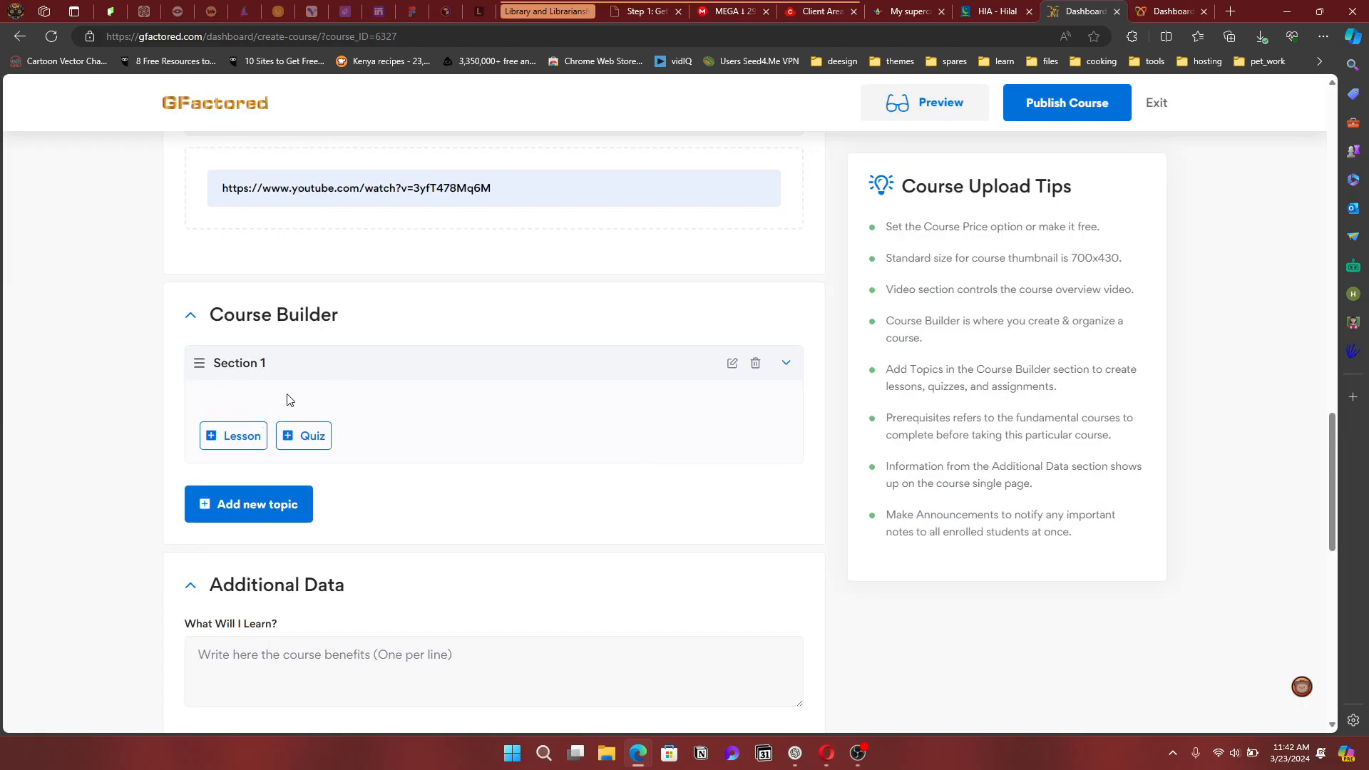
Create a Section 1 lesson named 'Intriduction' with content 'This are the notes for the lesson.'
{"action": "left_click", "coordinate": [230, 442]}
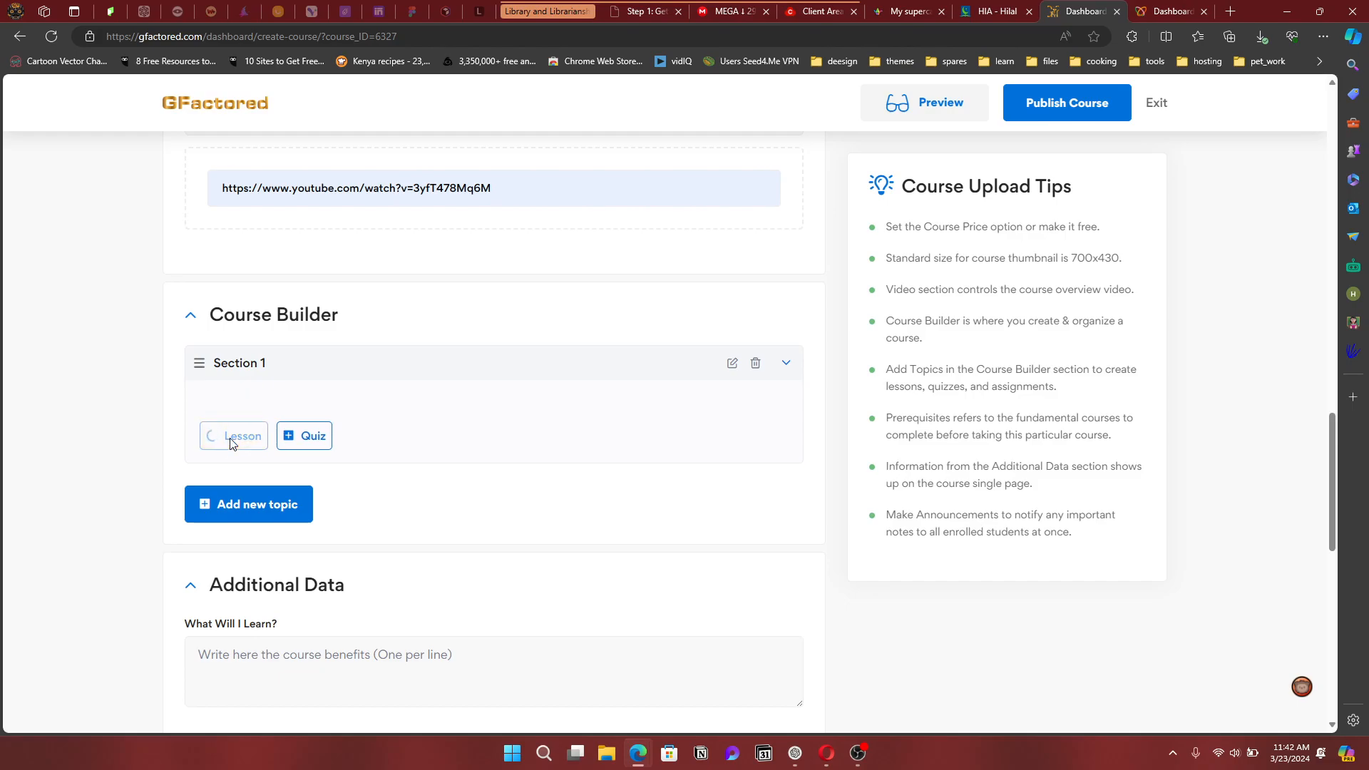
{"action": "left_click_drag", "start_coordinate": [657, 205], "coordinate": [460, 207]}
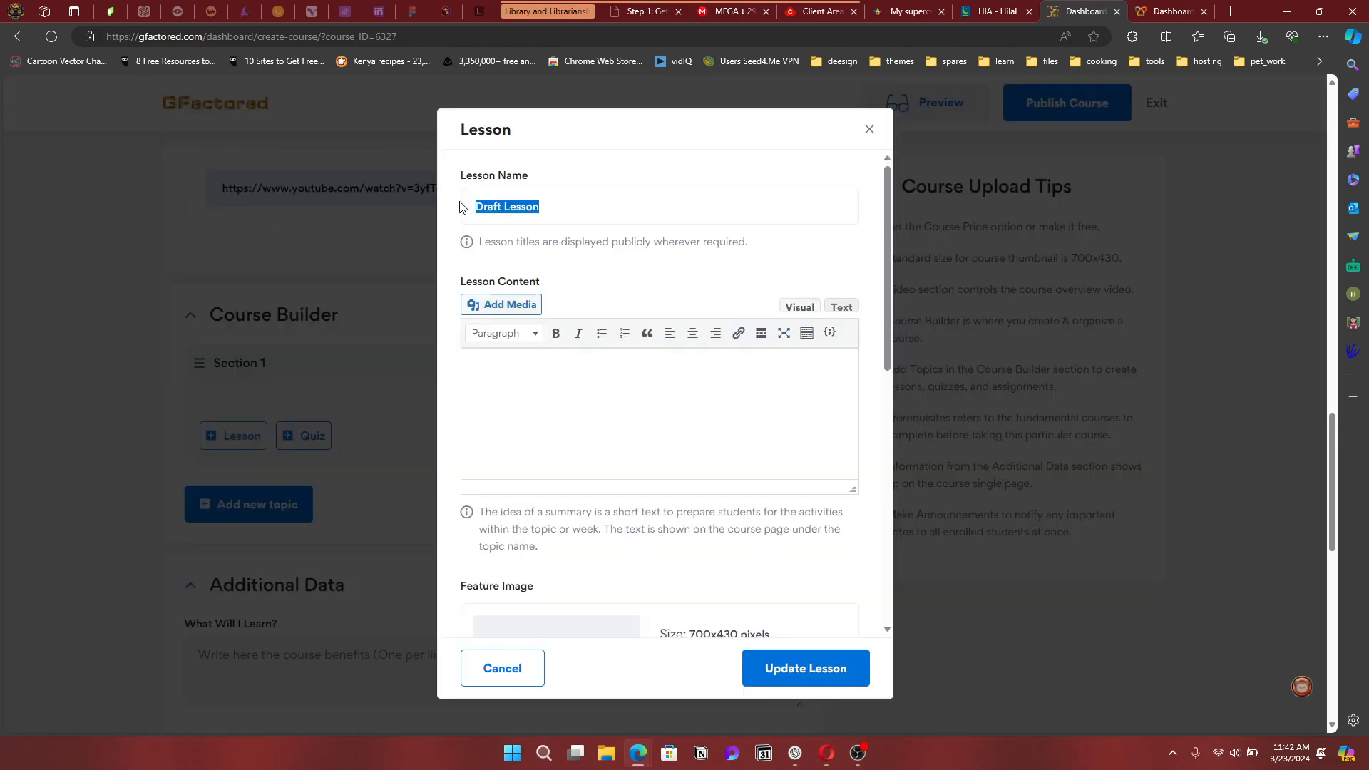
{"action": "type", "text": "Less"}
{"action": "key", "text": "BackSpace"}
{"action": "key", "text": "BackSpace"}
{"action": "key", "text": "BackSpace"}
{"action": "type", "text": "Intriduction"}
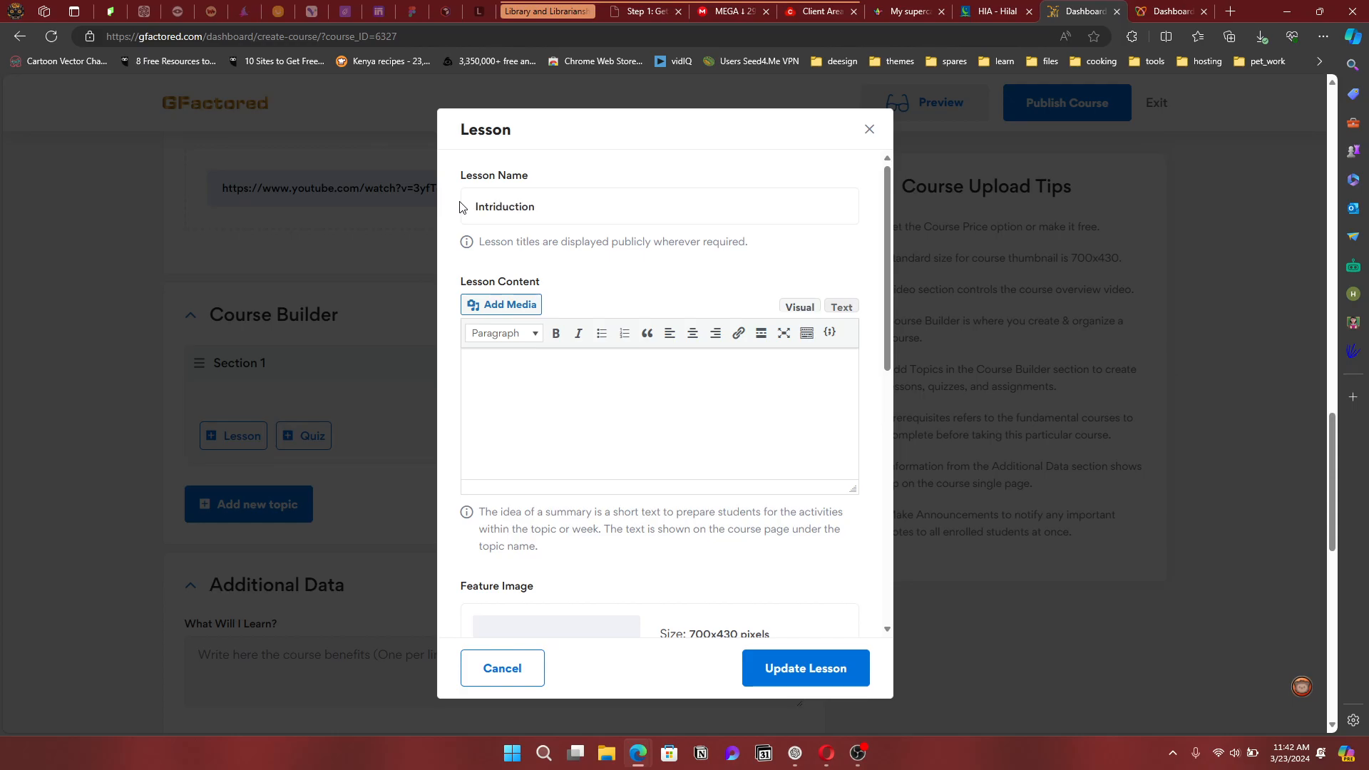
{"action": "left_click", "coordinate": [611, 393]}
{"action": "type", "text": "This iare the notes for the lesson"}
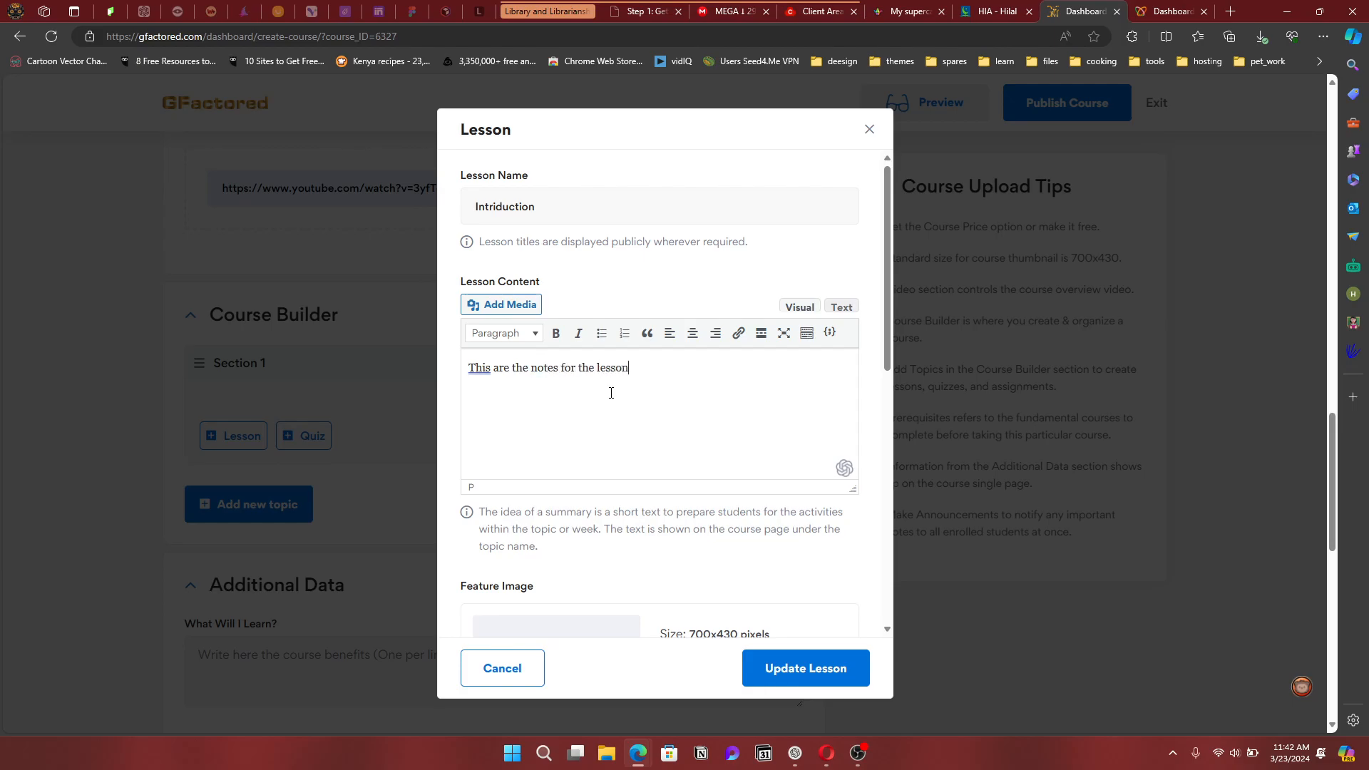
{"action": "type", "text": "."}
{"action": "scroll", "coordinate": [671, 423], "scroll_direction": "down", "scroll_amount": 2}
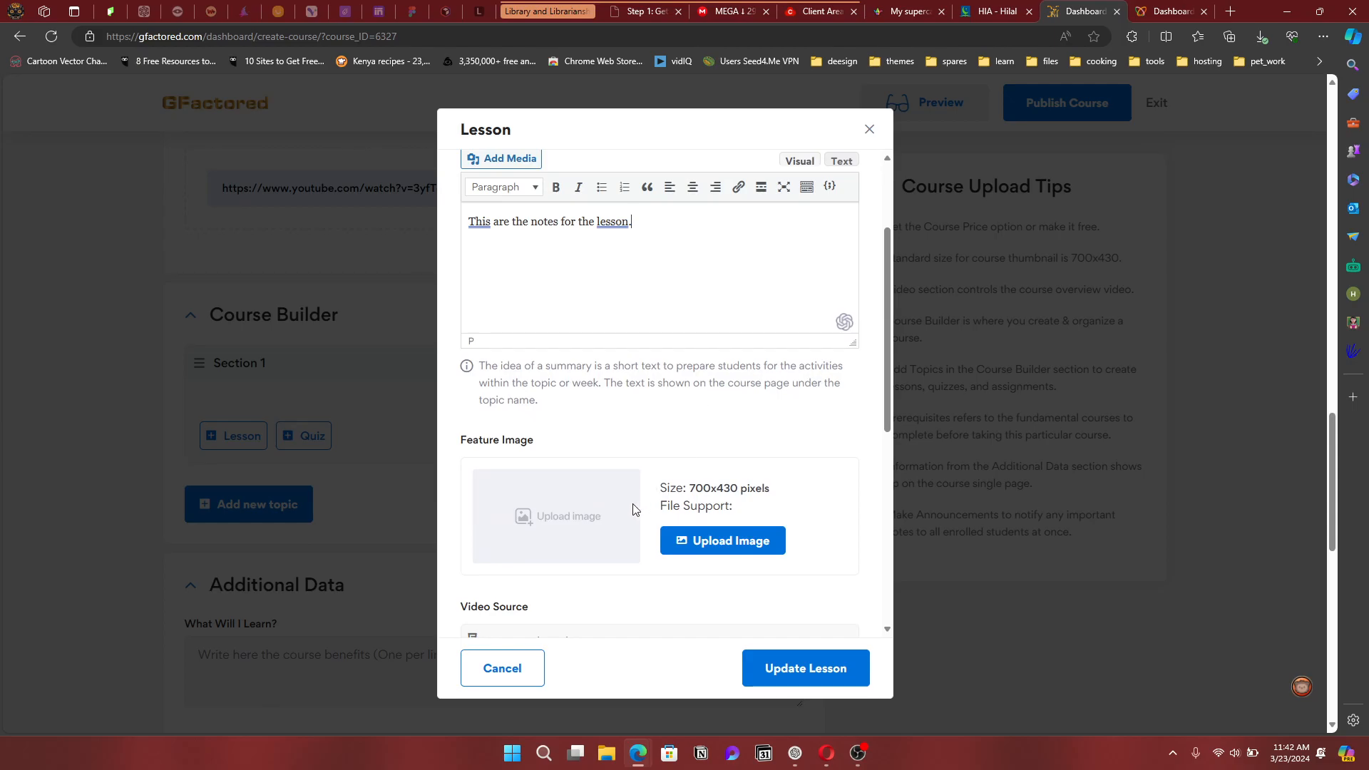
{"action": "scroll", "coordinate": [573, 507], "scroll_direction": "down", "scroll_amount": 3}
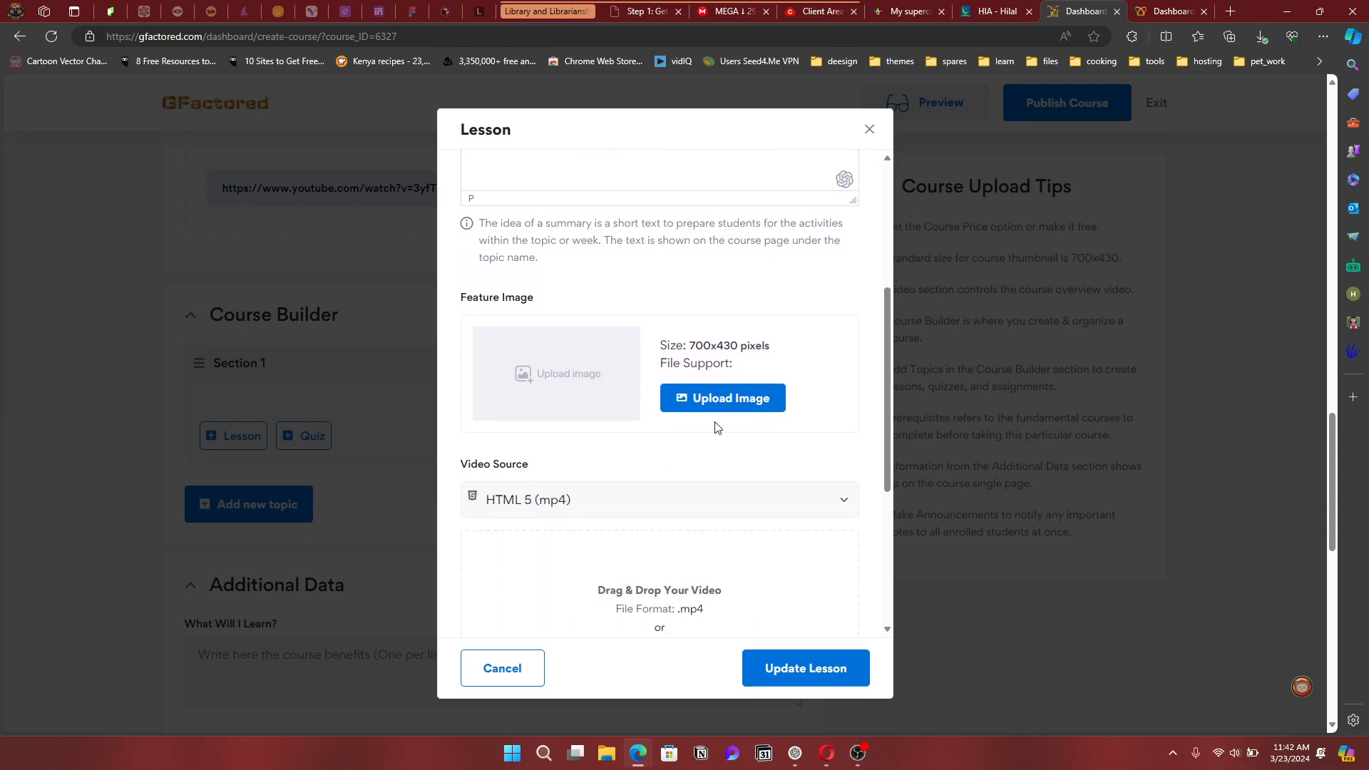
Set the HILAL International Academy logo from the Media Library as the lesson's feature image
{"action": "left_click", "coordinate": [693, 401]}
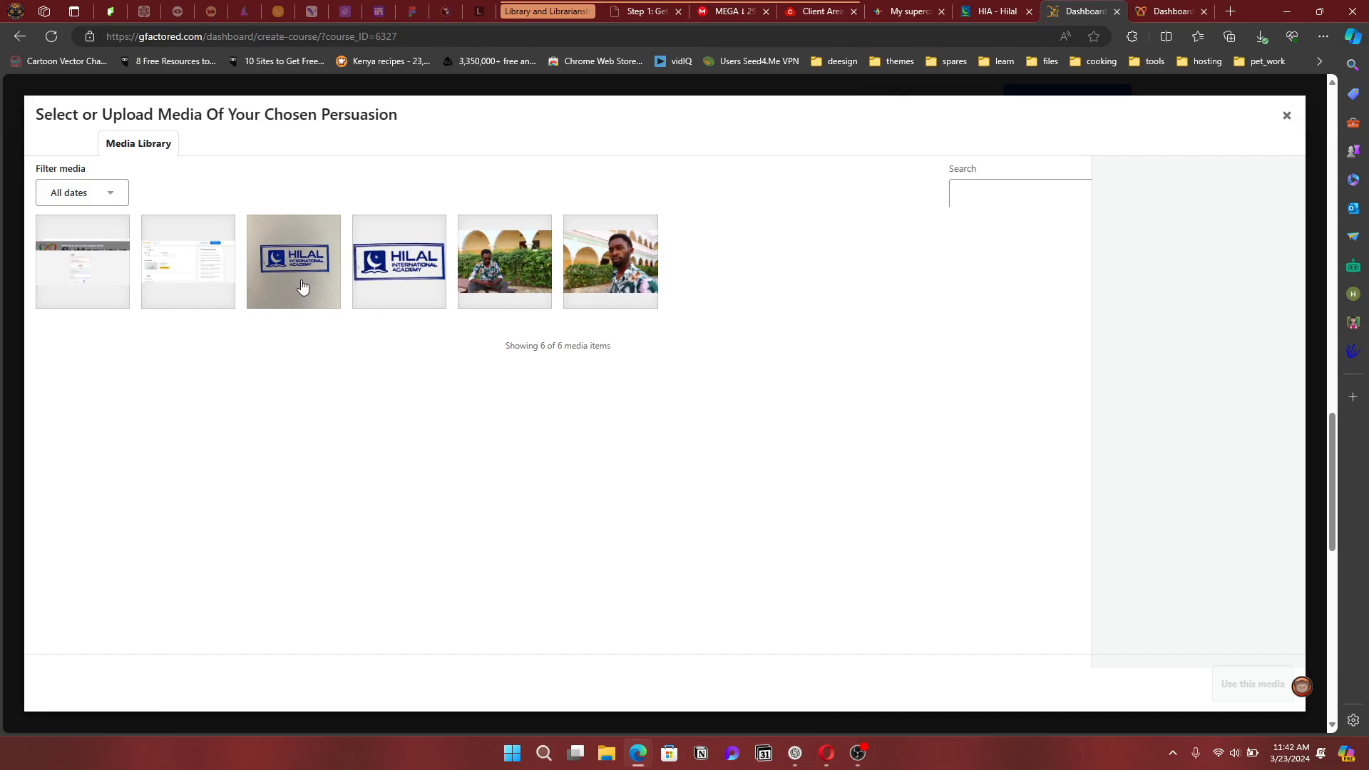
{"action": "left_click", "coordinate": [405, 280]}
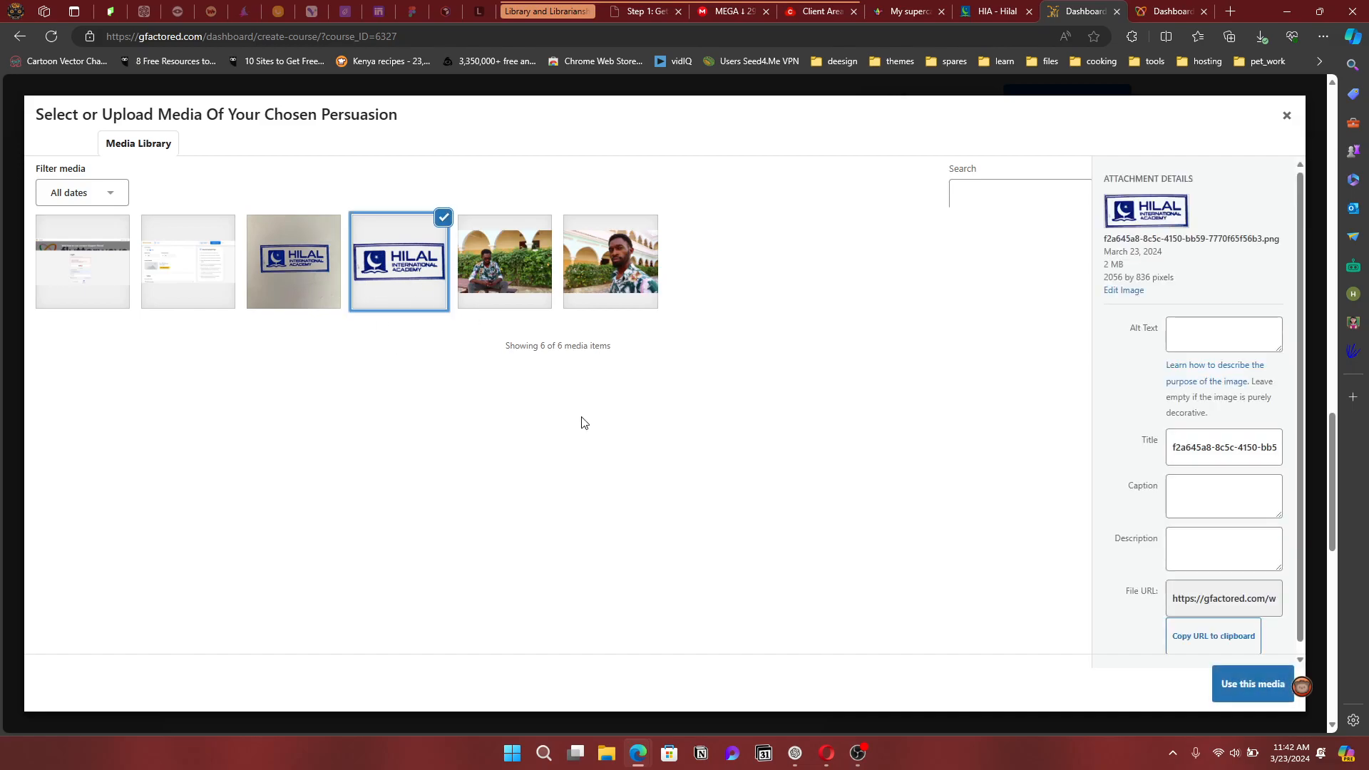
{"action": "left_click", "coordinate": [1237, 686]}
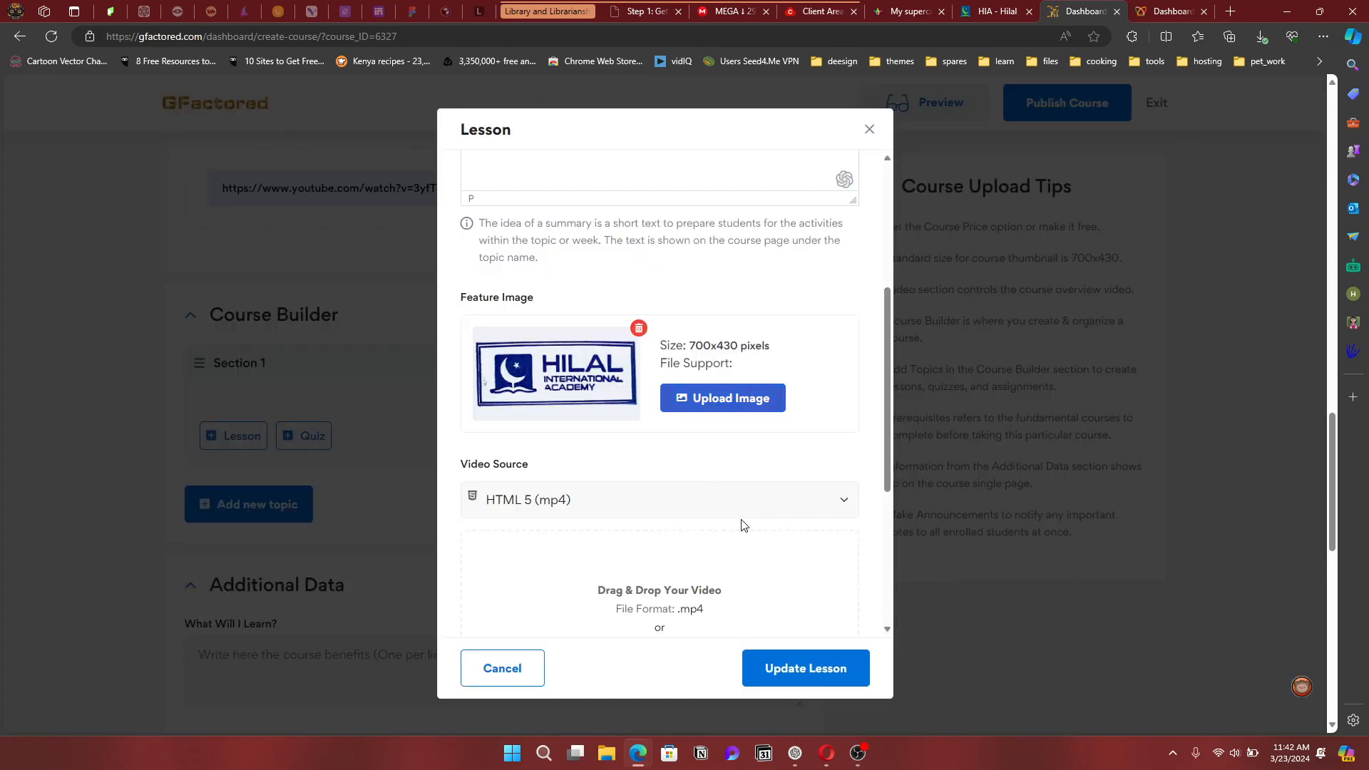
{"action": "scroll", "coordinate": [711, 537], "scroll_direction": "down", "scroll_amount": 2}
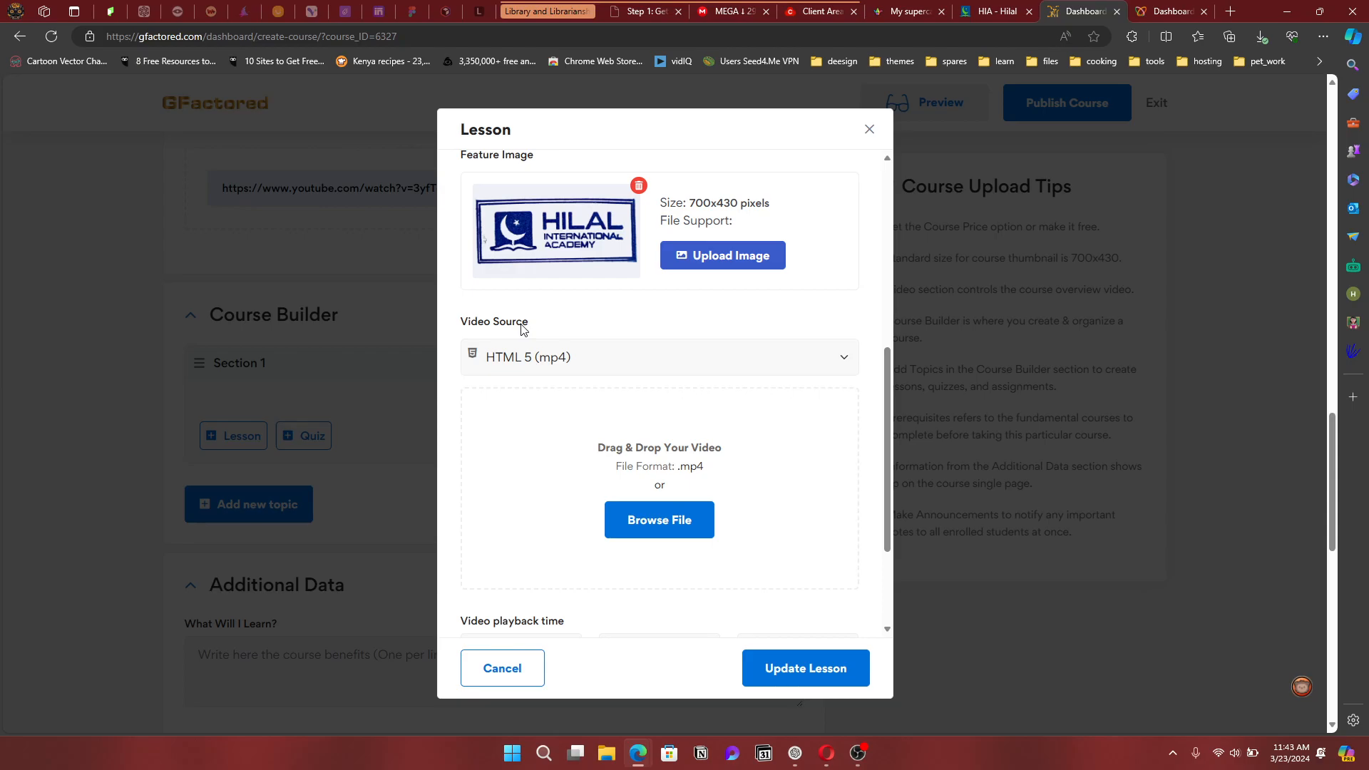
{"action": "left_click", "coordinate": [559, 368]}
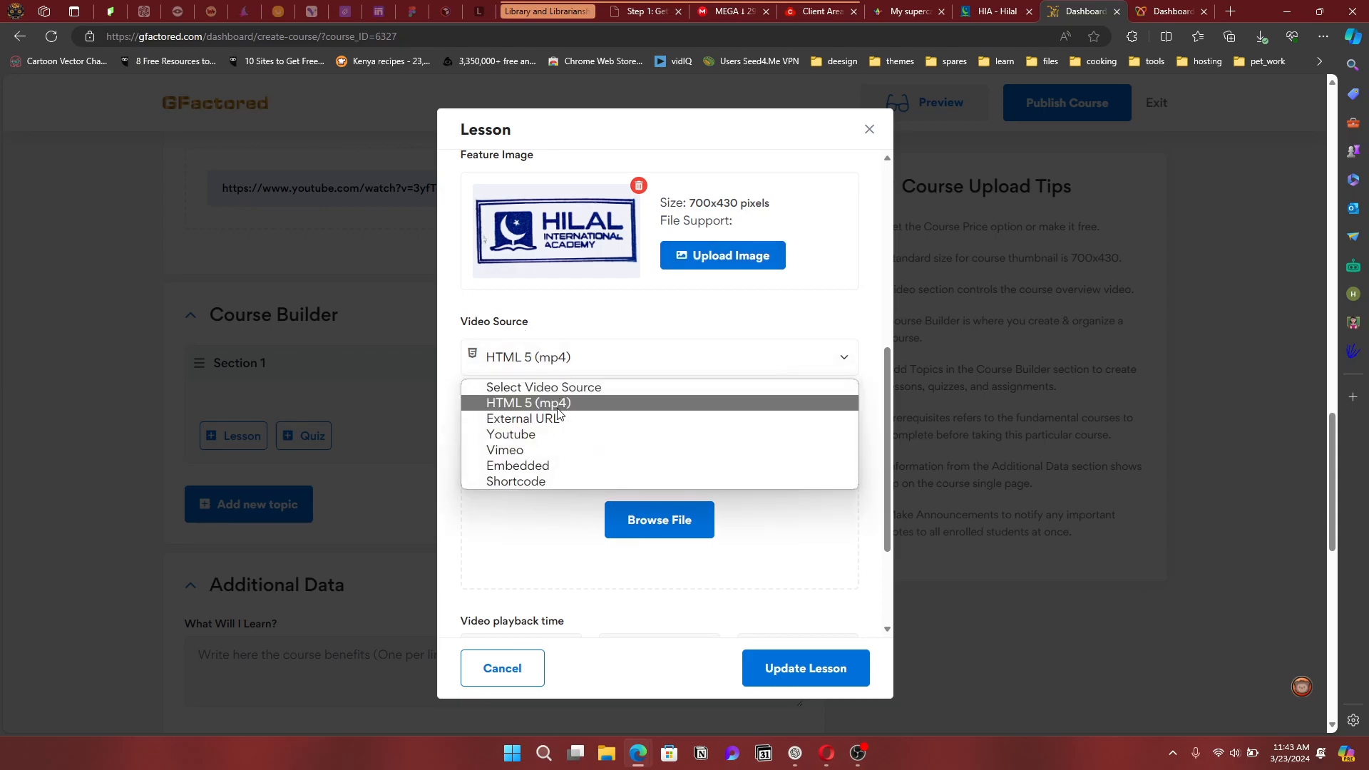
{"action": "left_click", "coordinate": [537, 434]}
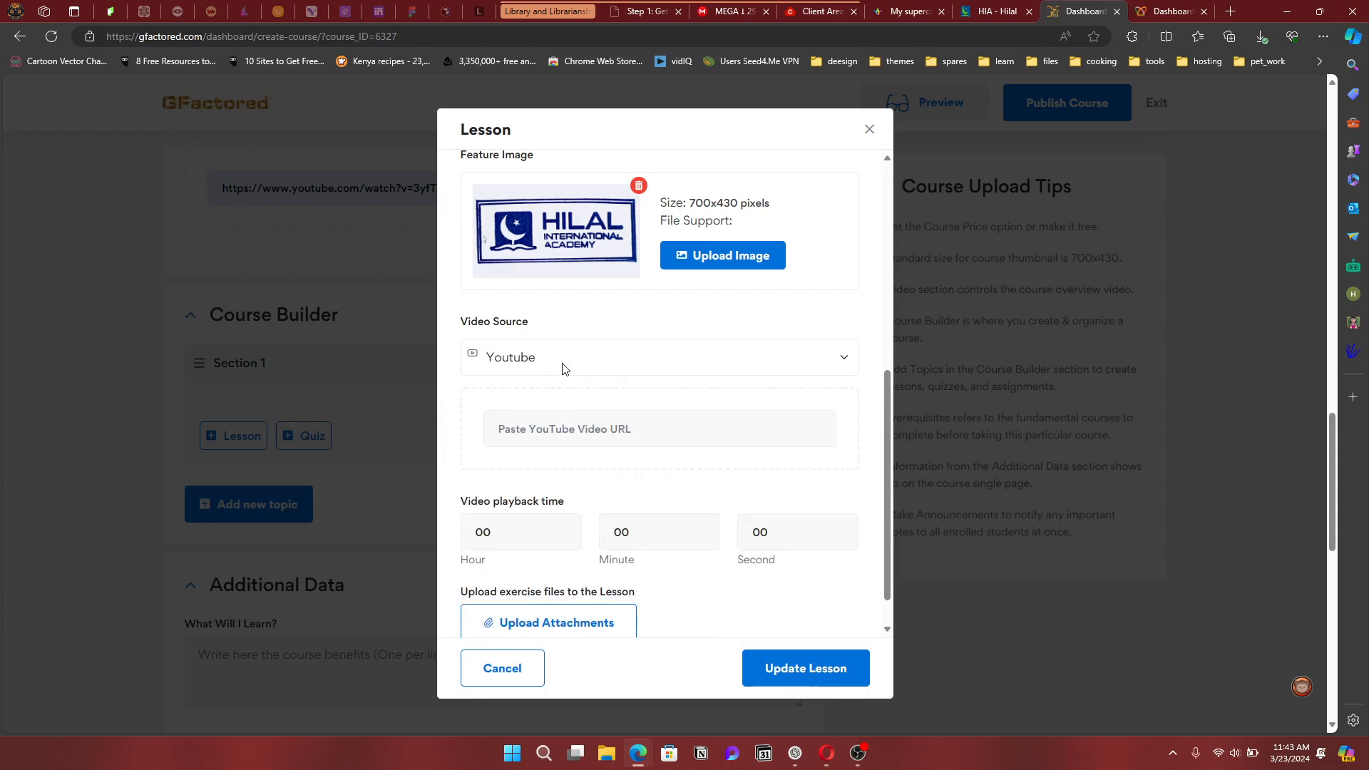
{"action": "left_click", "coordinate": [558, 426]}
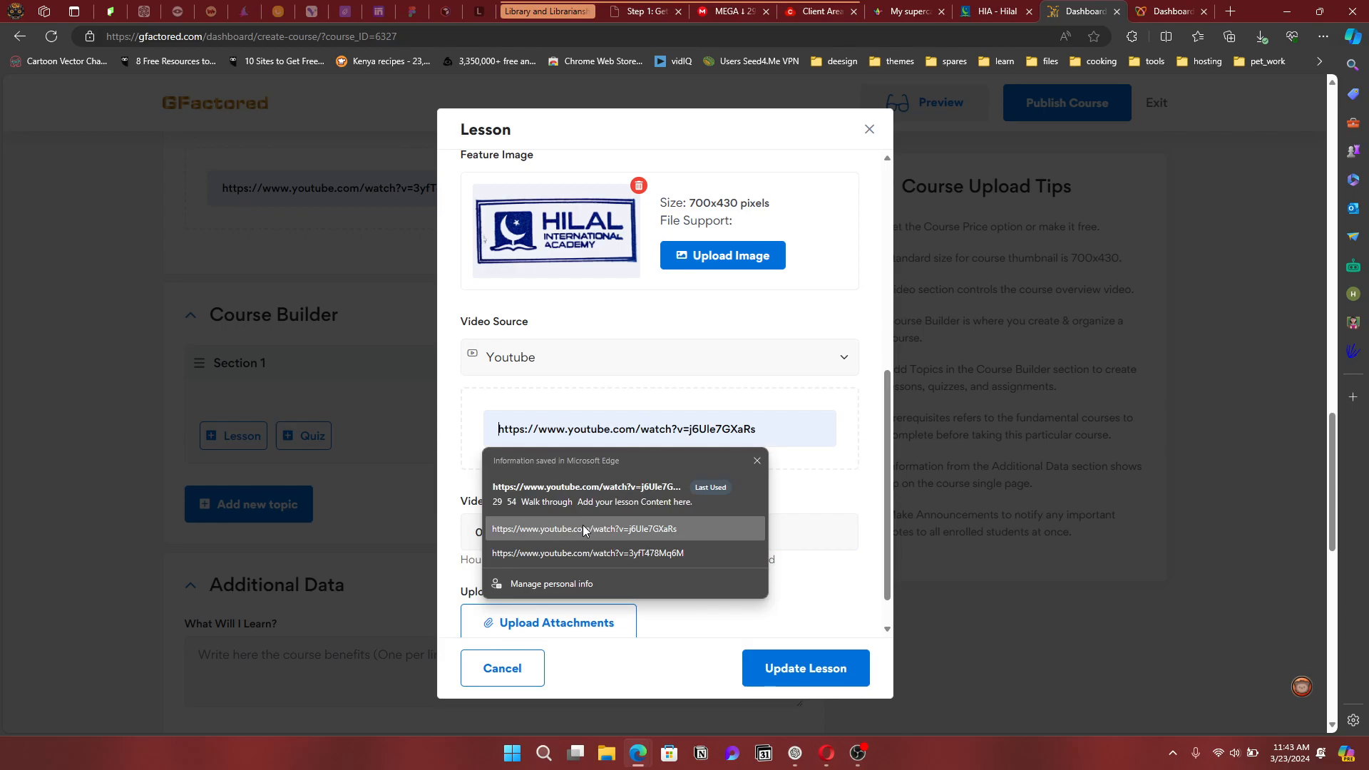
{"action": "left_click", "coordinate": [585, 499]}
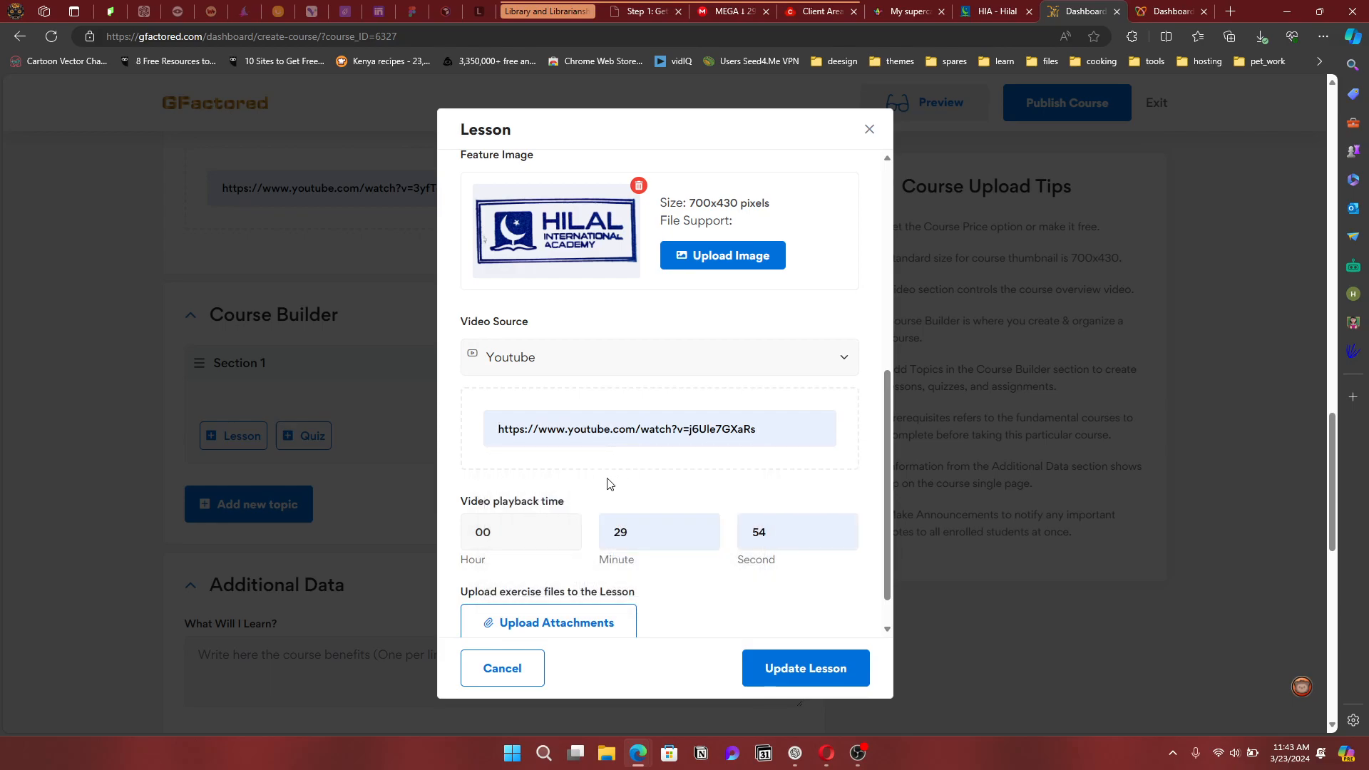
{"action": "scroll", "coordinate": [606, 485], "scroll_direction": "down", "scroll_amount": 1}
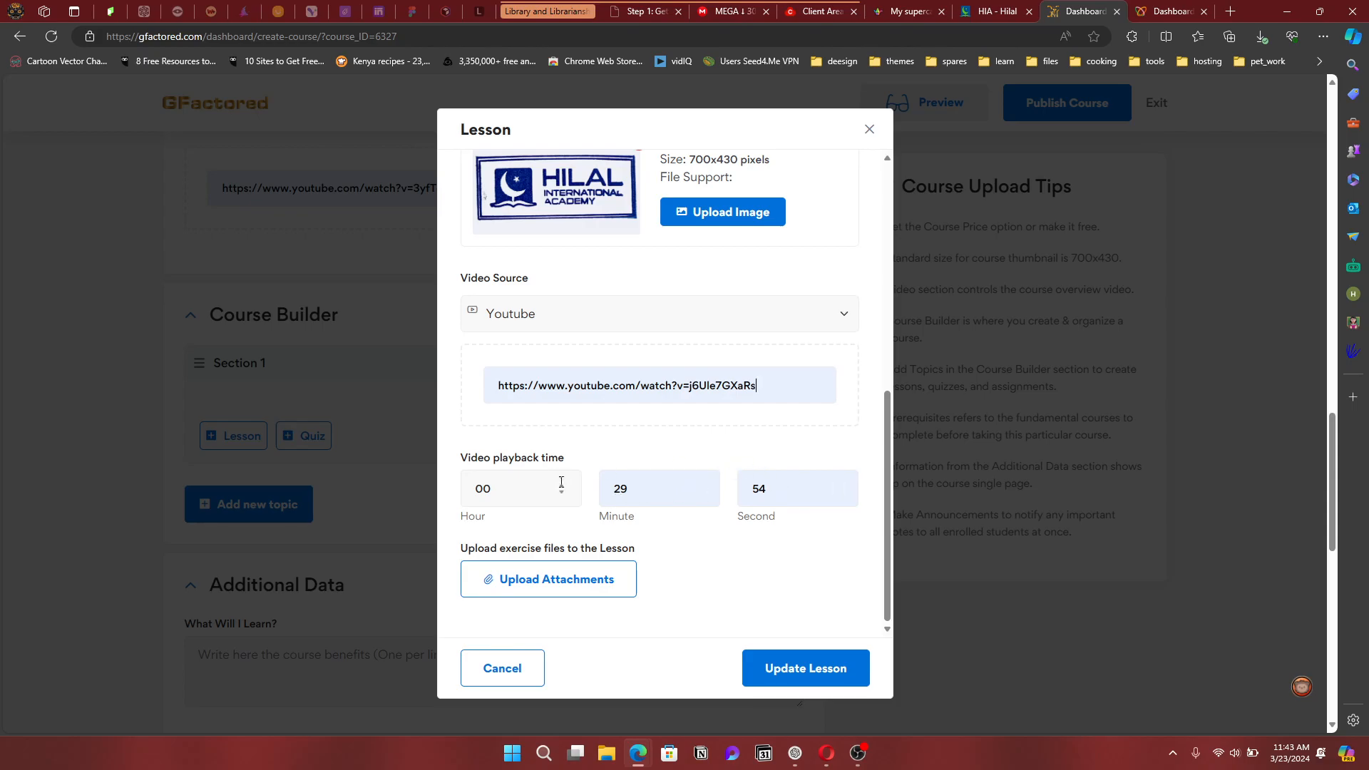
Attach the HILAL photo as the lesson's exercise file and save the lesson
{"action": "left_click", "coordinate": [589, 586]}
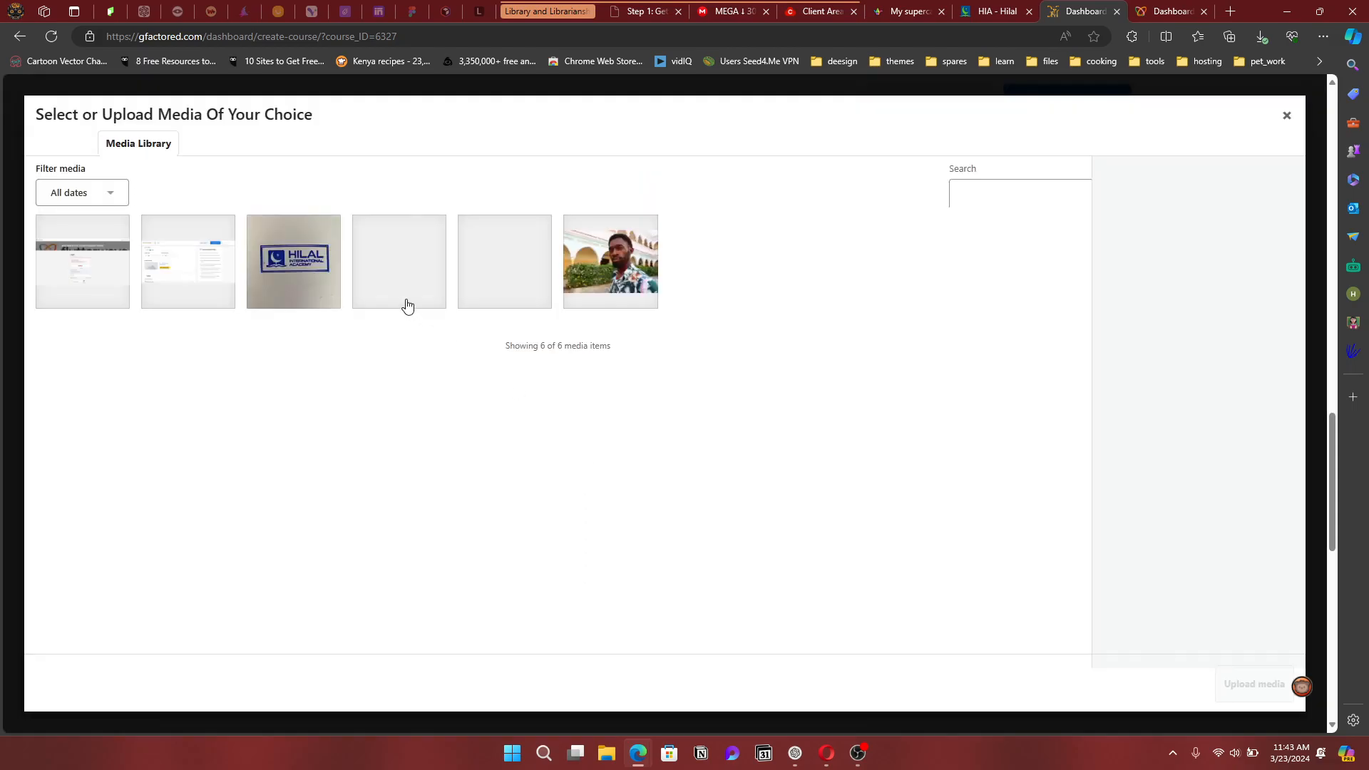
{"action": "left_click", "coordinate": [298, 278]}
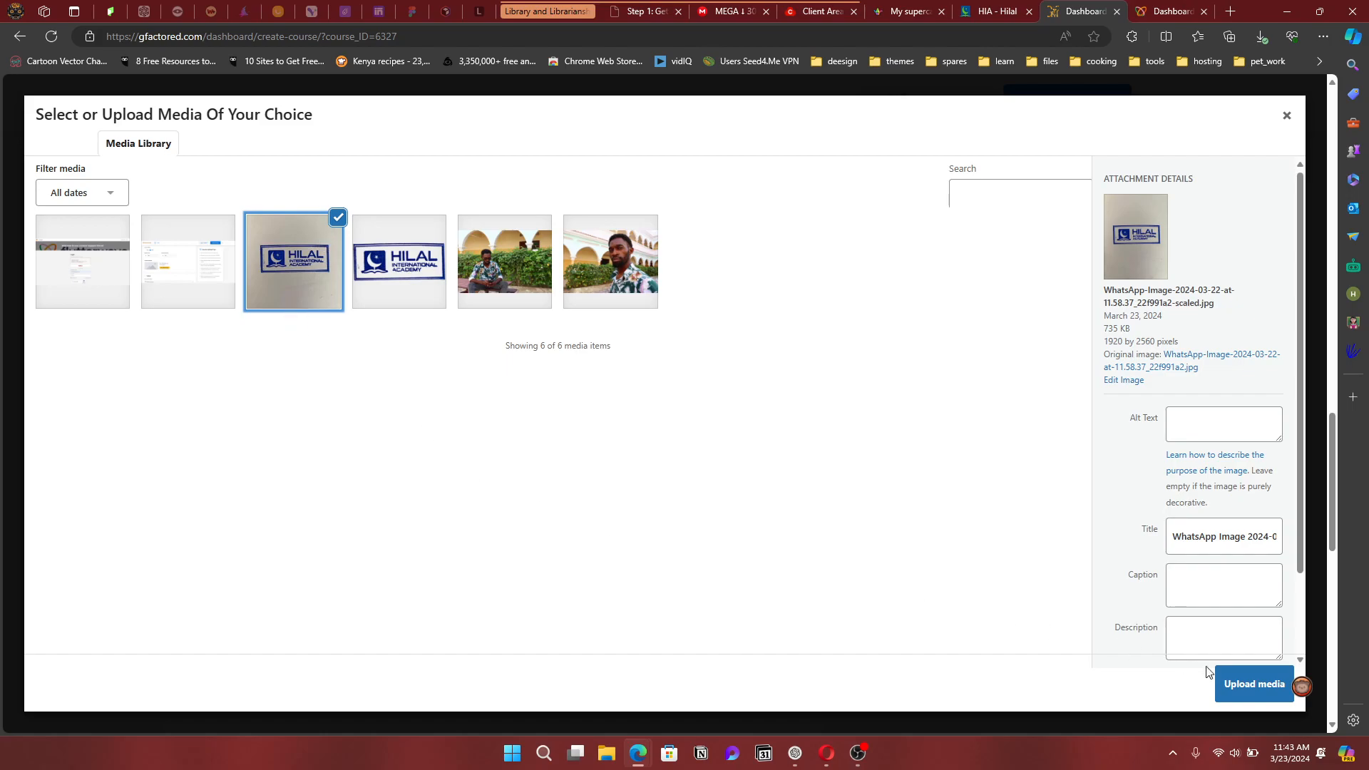
{"action": "left_click", "coordinate": [1234, 690]}
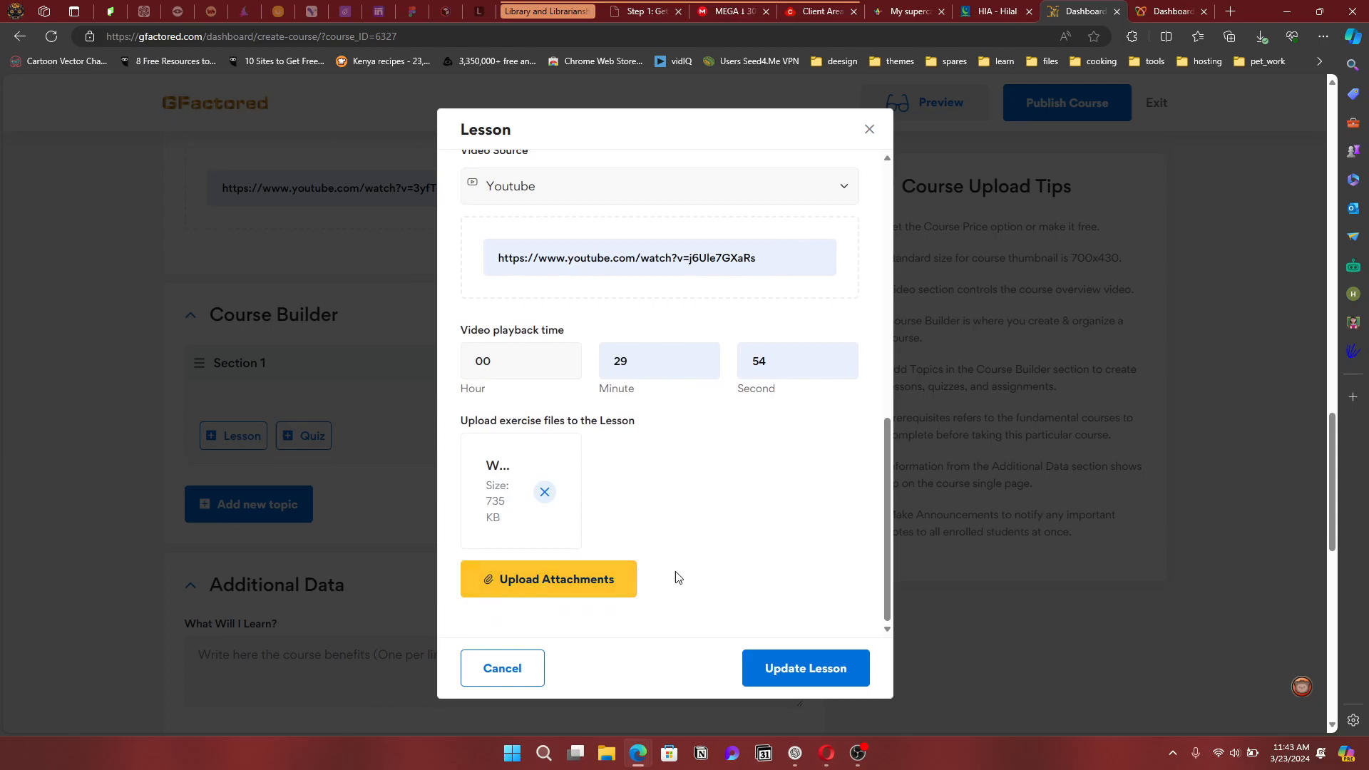
{"action": "scroll", "coordinate": [721, 467], "scroll_direction": "up", "scroll_amount": 8}
{"action": "scroll", "coordinate": [718, 484], "scroll_direction": "down", "scroll_amount": 4}
{"action": "scroll", "coordinate": [718, 484], "scroll_direction": "down", "scroll_amount": 5}
{"action": "left_click", "coordinate": [805, 673]}
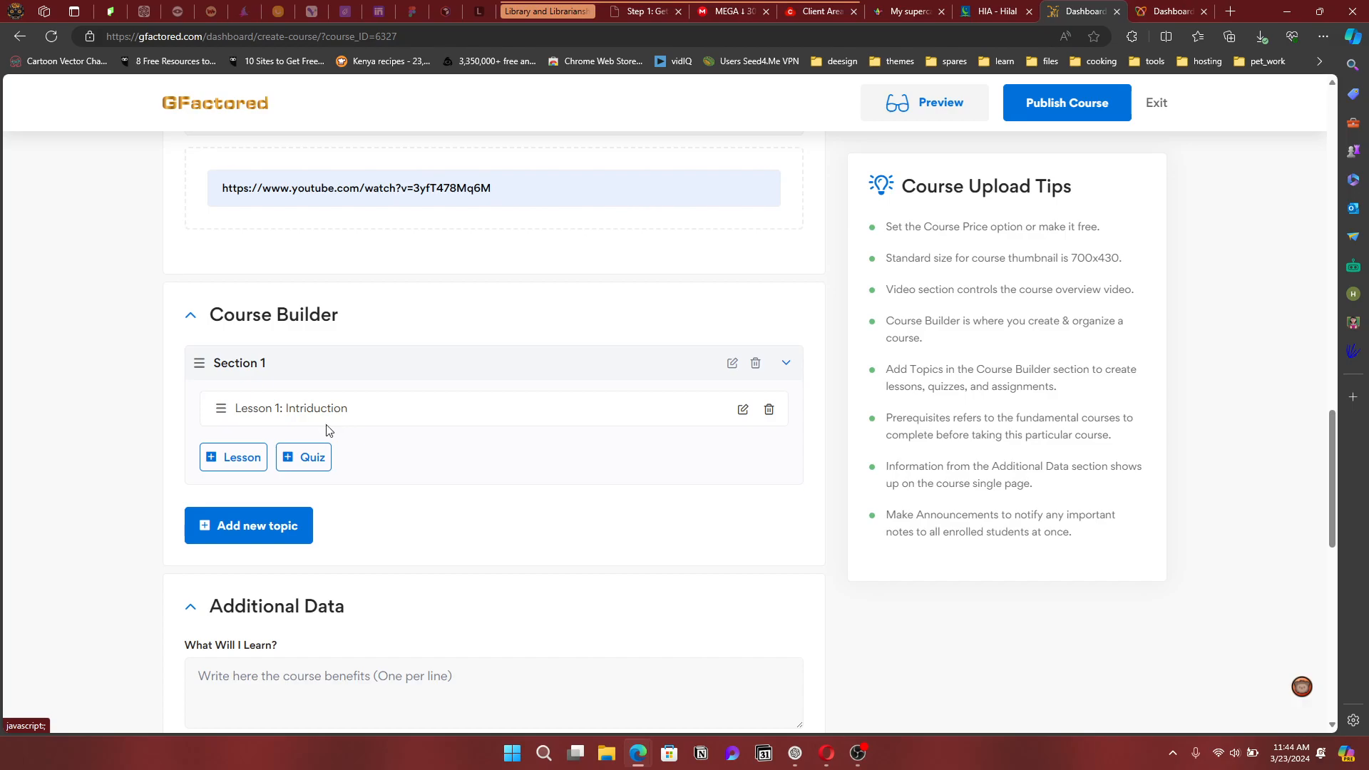
Create quiz 'Section 1' with summary 'i want to know if this was helpful to you' and save it
{"action": "left_click", "coordinate": [315, 460]}
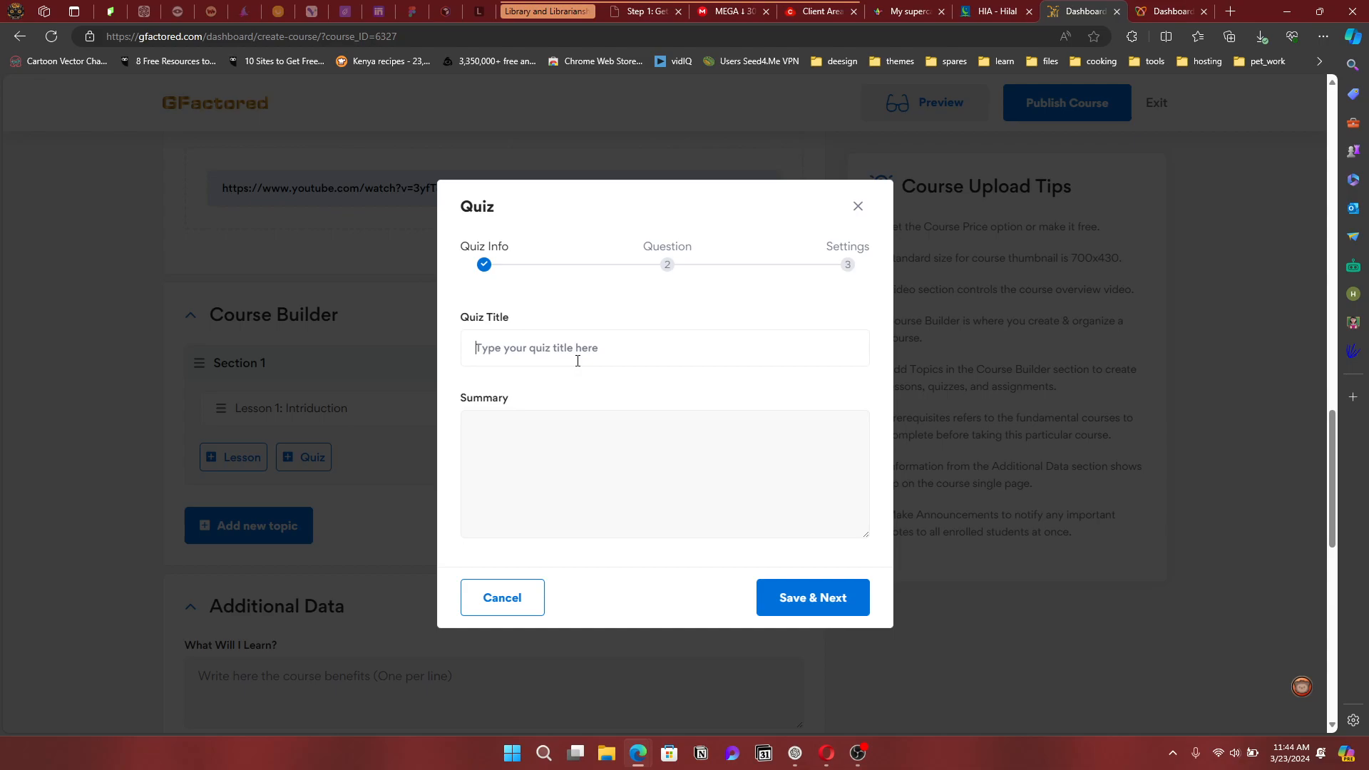
{"action": "type", "text": "Section 1"}
{"action": "left_click", "coordinate": [562, 441]}
{"action": "type", "text": "i want to know if this was "}
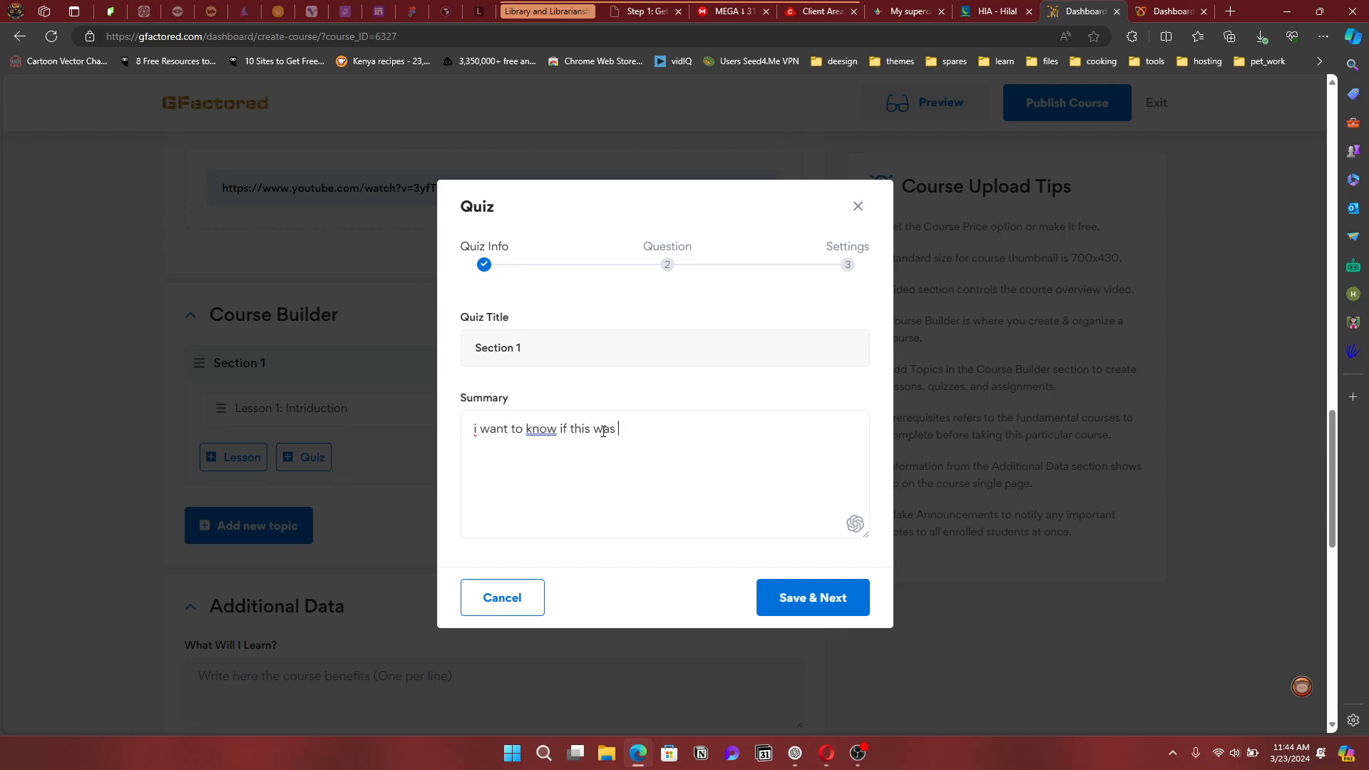
{"action": "type", "text": "helpful to you"}
{"action": "left_click", "coordinate": [800, 597]}
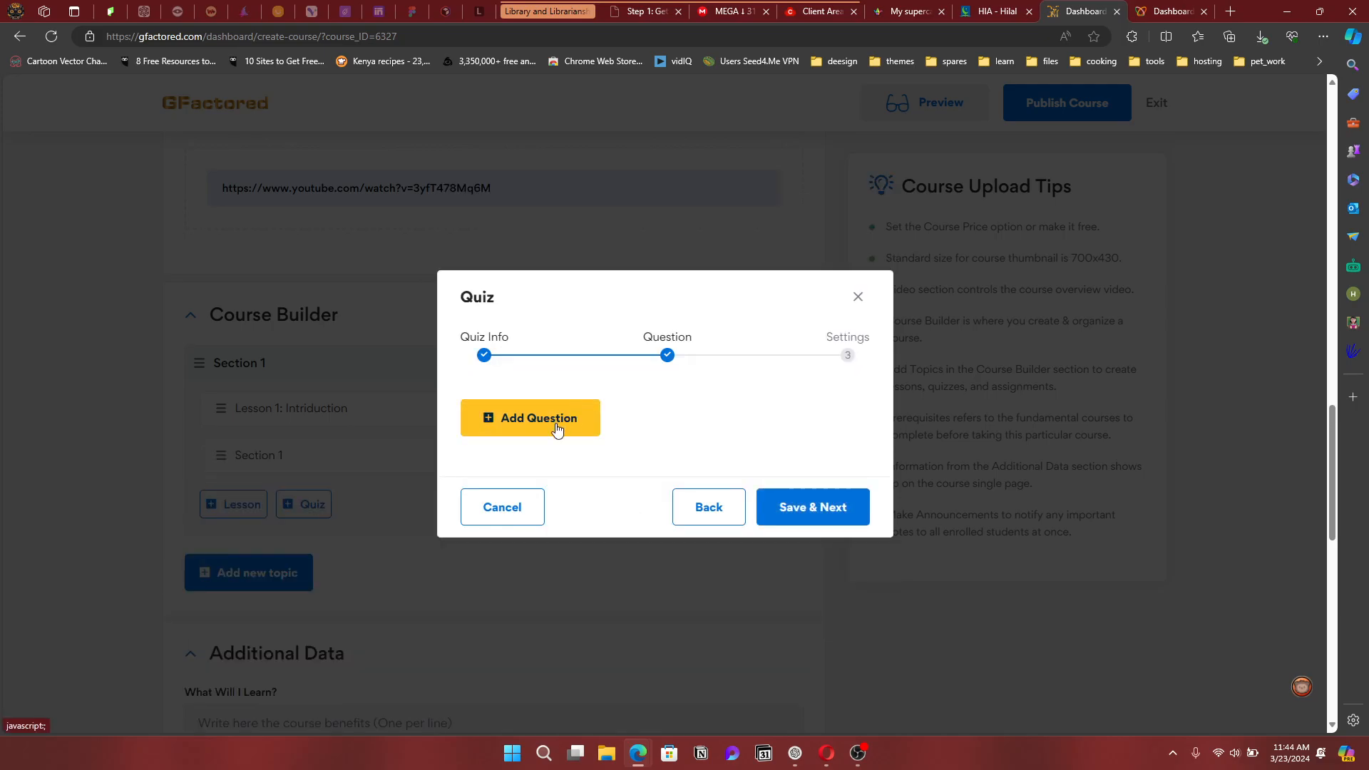
Add a quiz question reading 'Was this helpful?' in place of the default text
{"action": "left_click", "coordinate": [557, 430]}
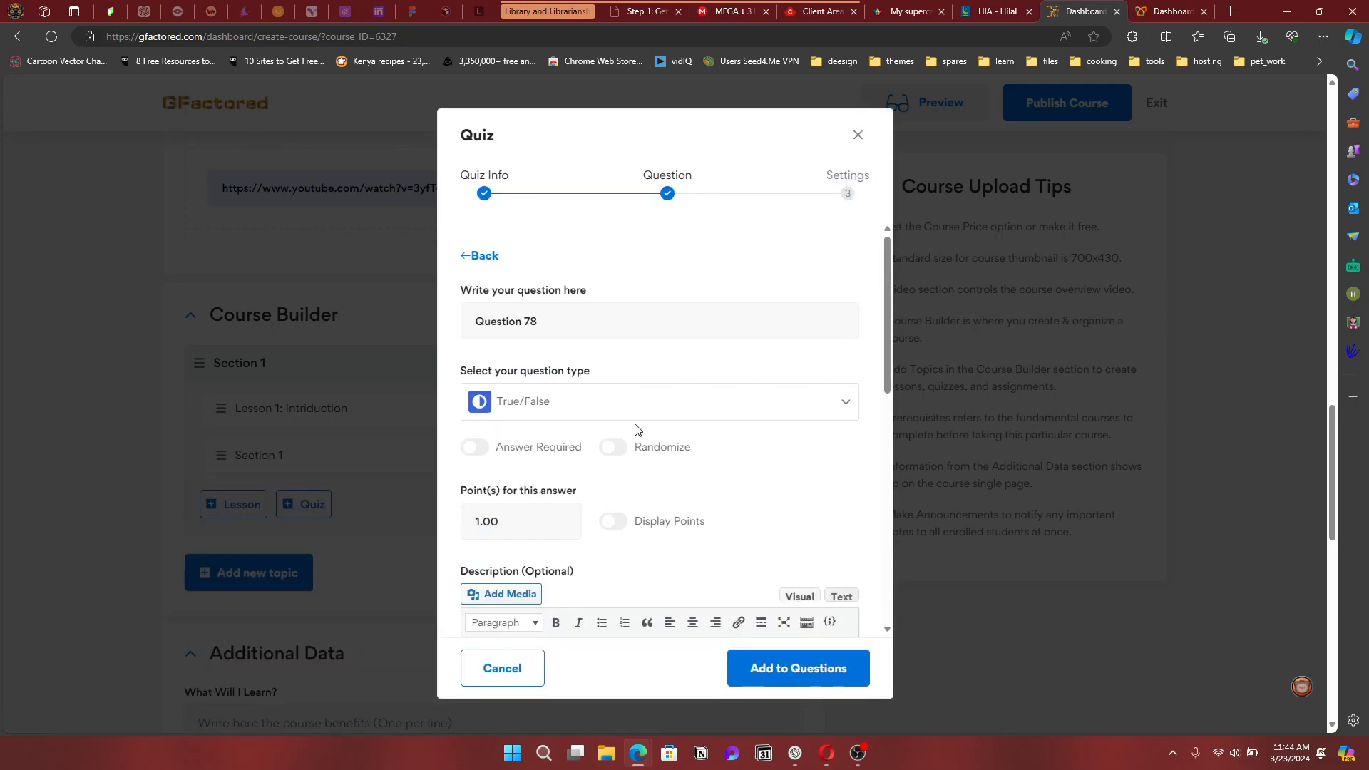
{"action": "left_click_drag", "start_coordinate": [574, 320], "coordinate": [479, 316]}
{"action": "type", "text": "Was this helpful?"}
{"action": "scroll", "coordinate": [763, 455], "scroll_direction": "down", "scroll_amount": 6}
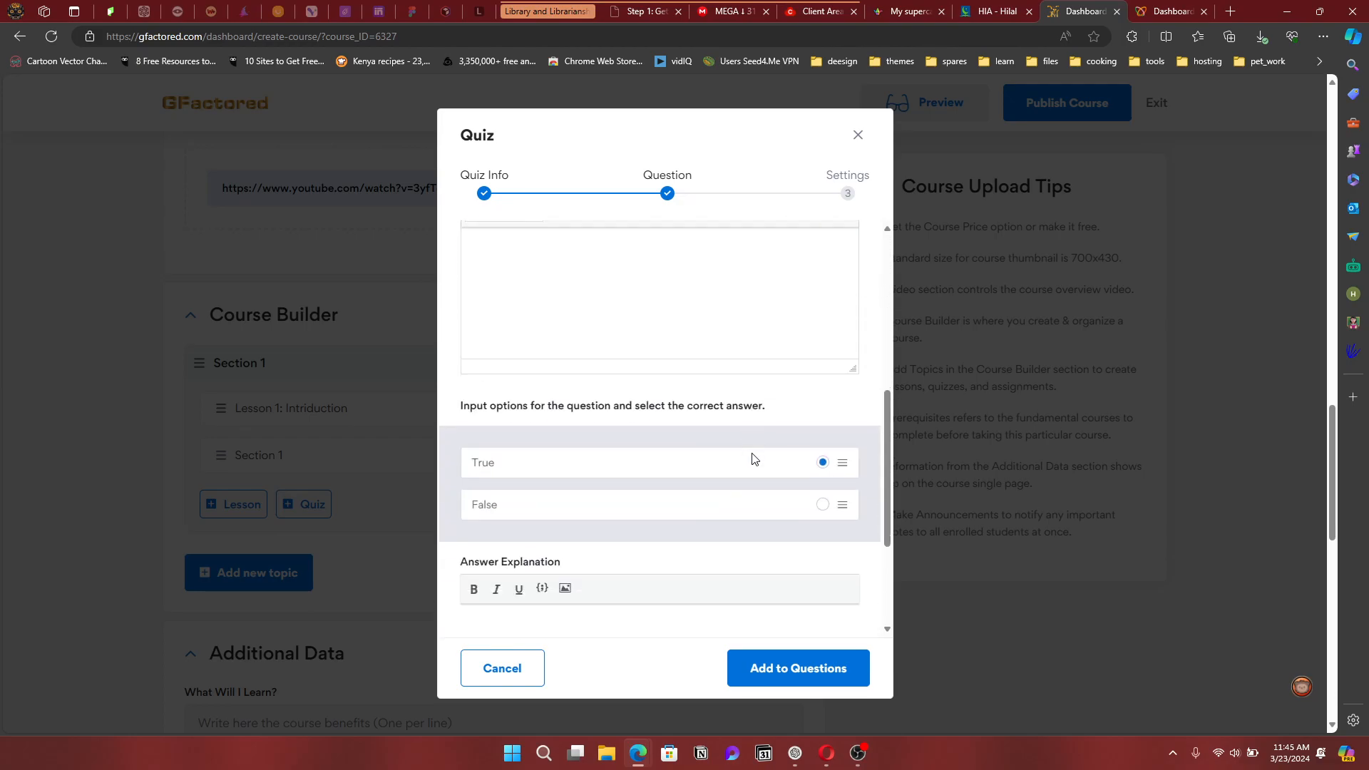
{"action": "scroll", "coordinate": [754, 458], "scroll_direction": "up", "scroll_amount": 3}
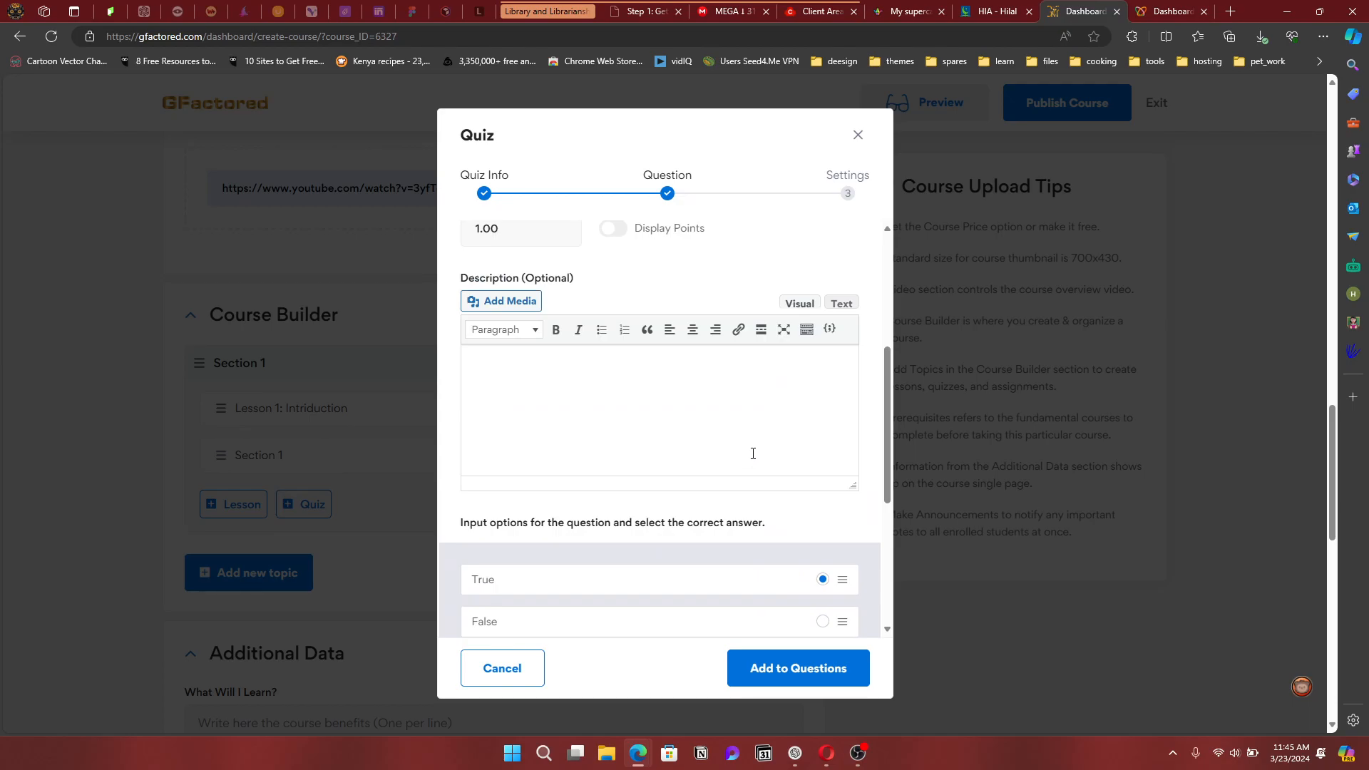
{"action": "scroll", "coordinate": [753, 453], "scroll_direction": "up", "scroll_amount": 4}
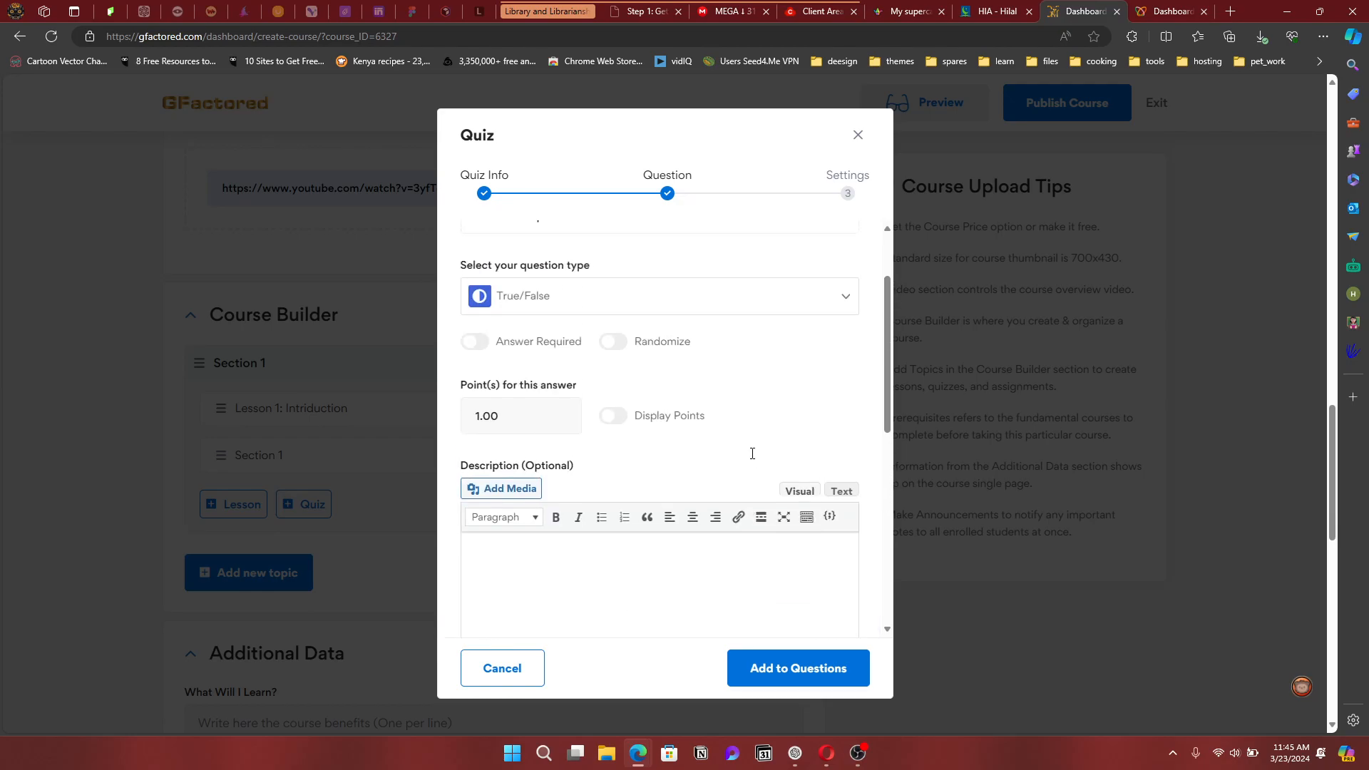
{"action": "left_click", "coordinate": [774, 378]}
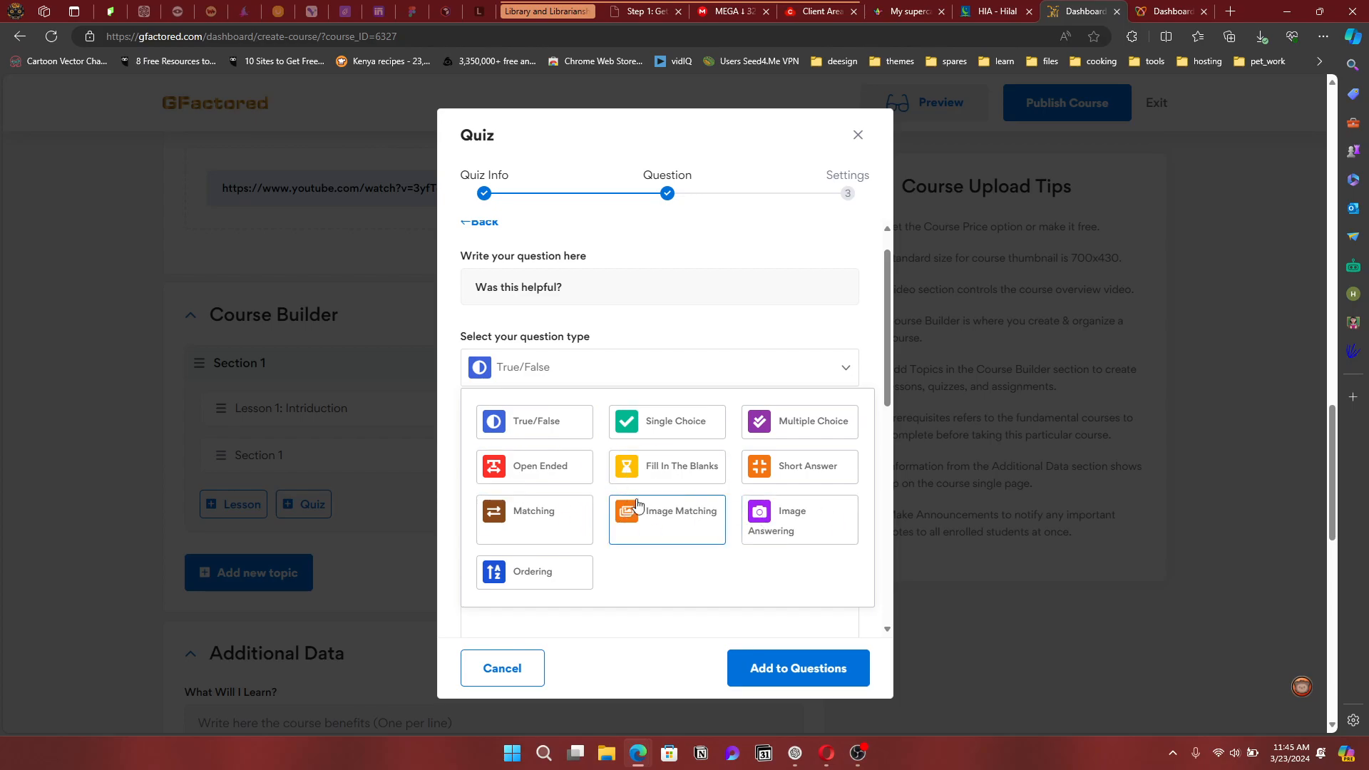
Make the question Multiple Choice with Answer Required and Display Points switched on
{"action": "left_click", "coordinate": [820, 427]}
{"action": "scroll", "coordinate": [784, 421], "scroll_direction": "down", "scroll_amount": 5}
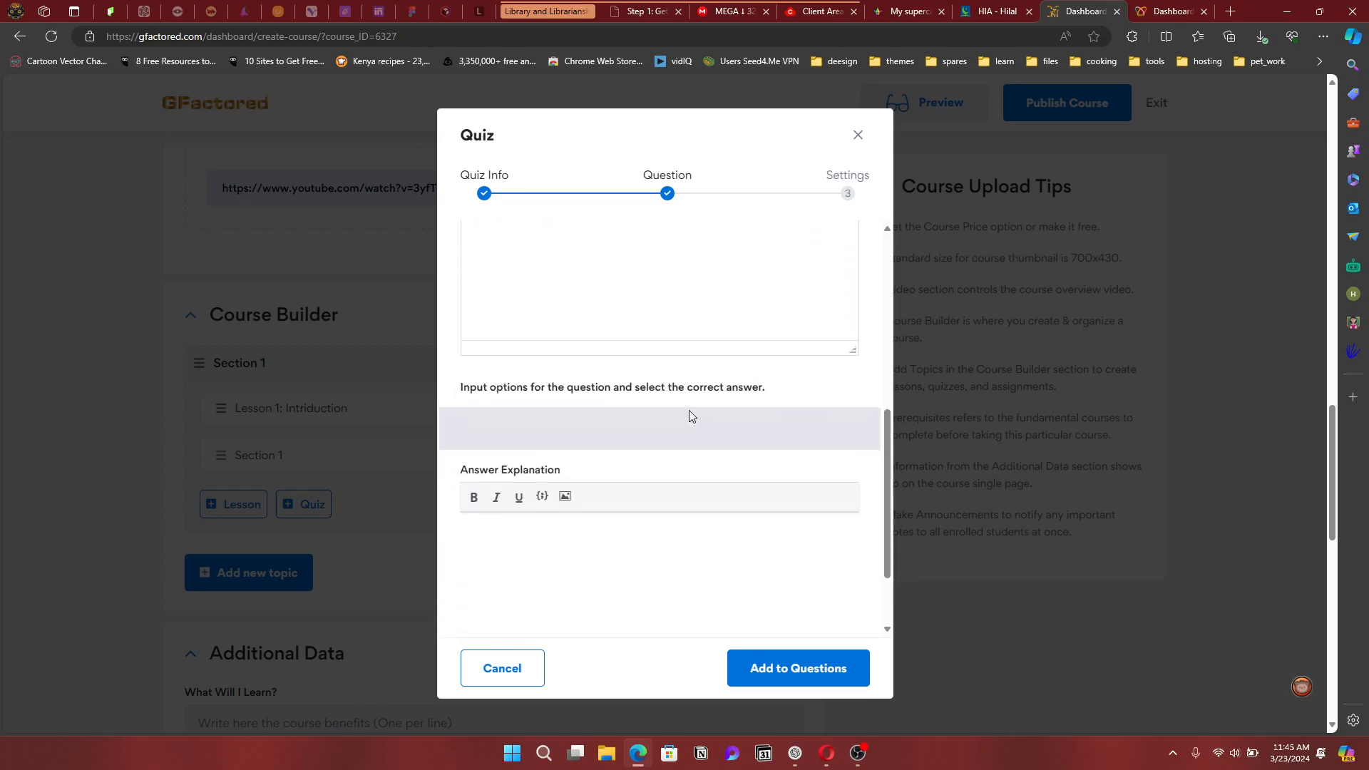
{"action": "scroll", "coordinate": [642, 399], "scroll_direction": "up", "scroll_amount": 4}
{"action": "scroll", "coordinate": [641, 399], "scroll_direction": "down", "scroll_amount": 3}
{"action": "scroll", "coordinate": [643, 396], "scroll_direction": "up", "scroll_amount": 5}
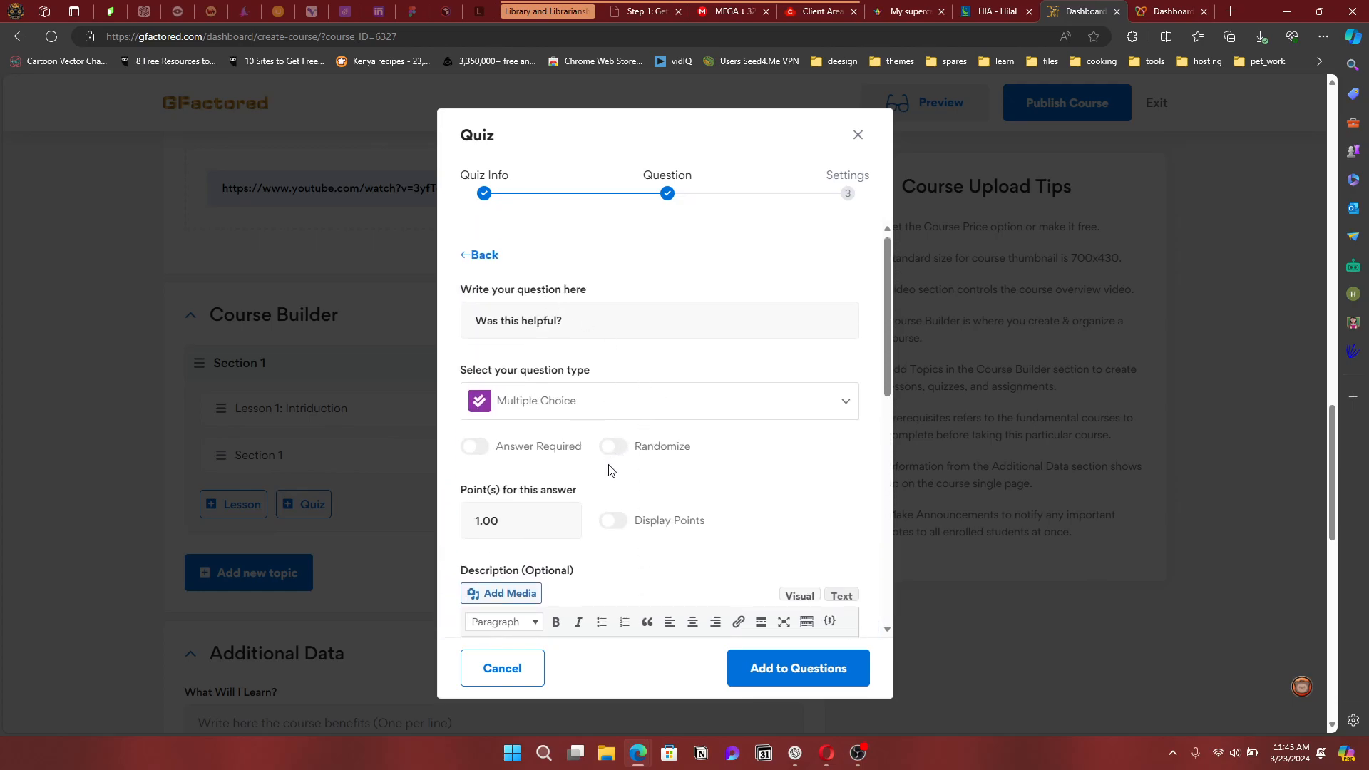
{"action": "left_click", "coordinate": [476, 449]}
{"action": "scroll", "coordinate": [608, 480], "scroll_direction": "down", "scroll_amount": 2}
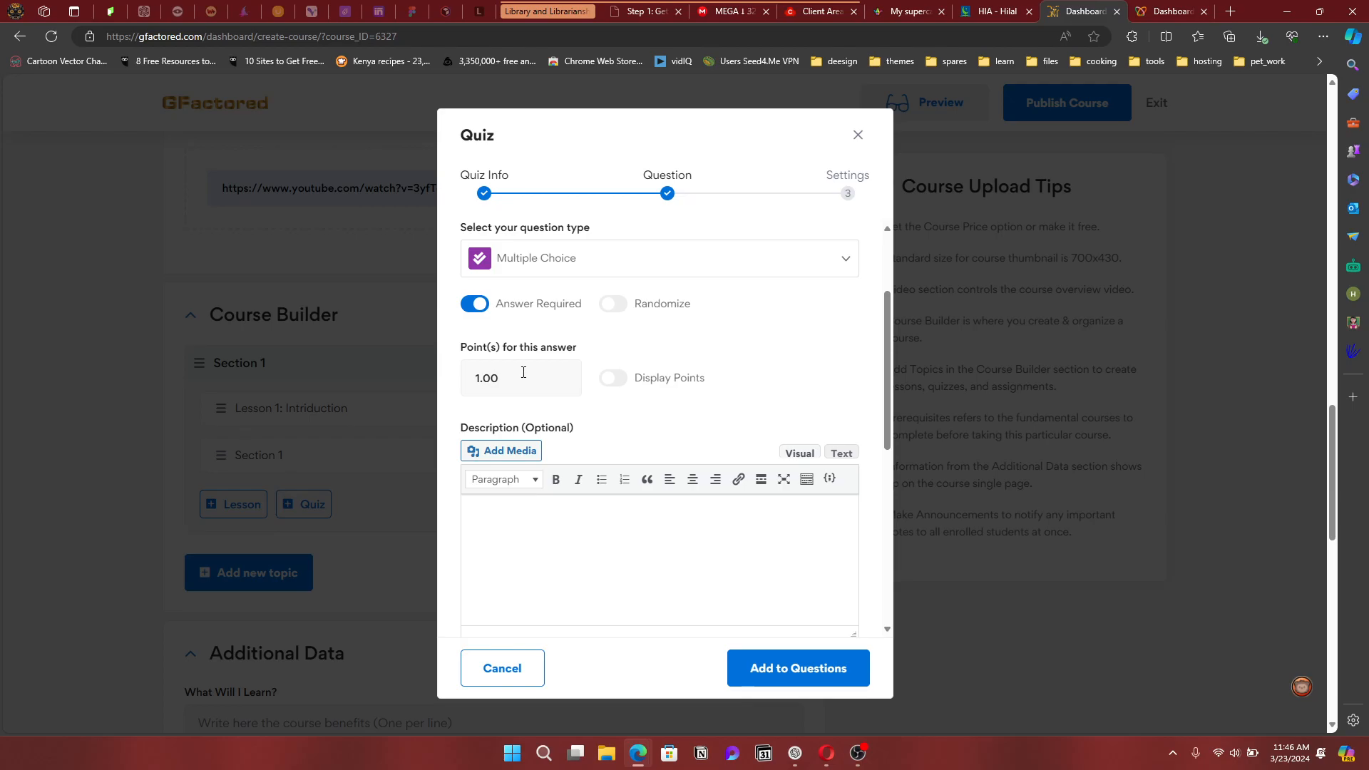
{"action": "left_click", "coordinate": [607, 385]}
{"action": "scroll", "coordinate": [568, 520], "scroll_direction": "down", "scroll_amount": 2}
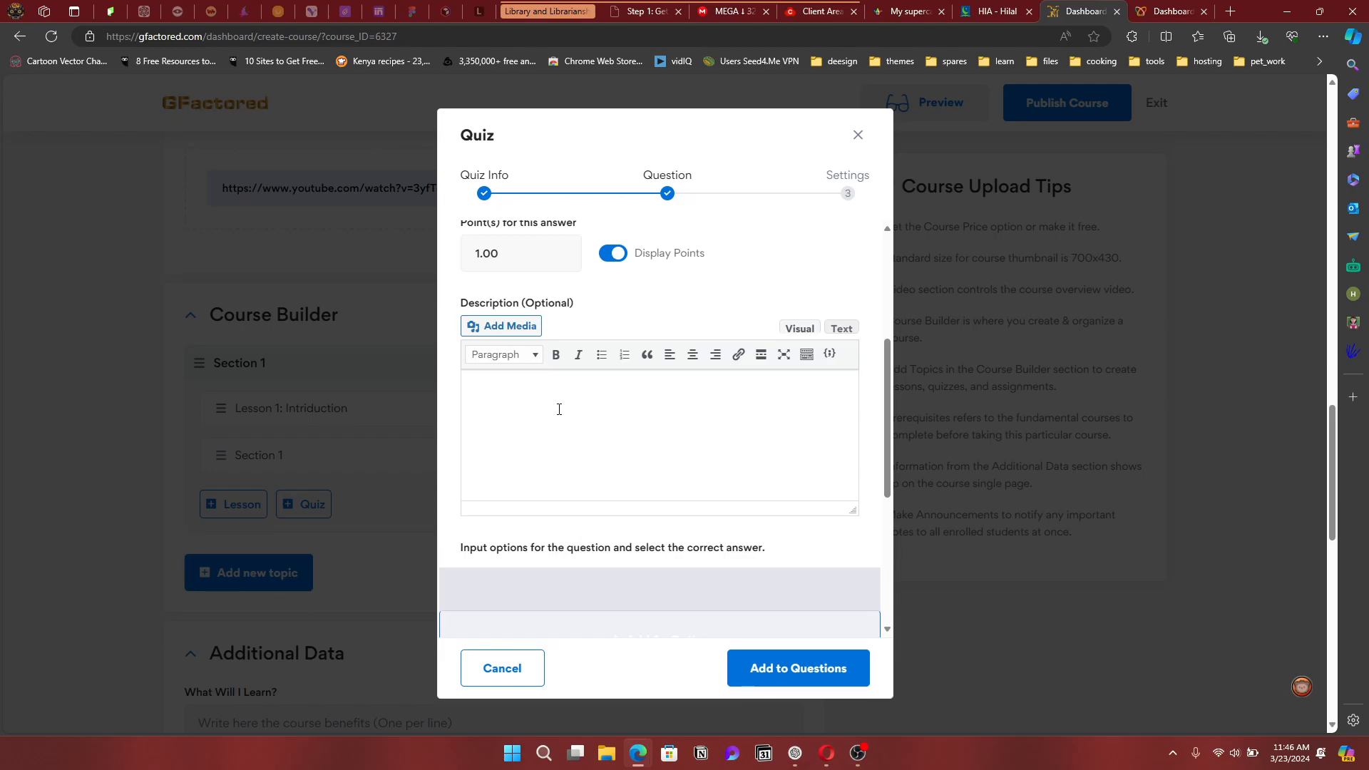
{"action": "scroll", "coordinate": [654, 429], "scroll_direction": "up", "scroll_amount": 4}
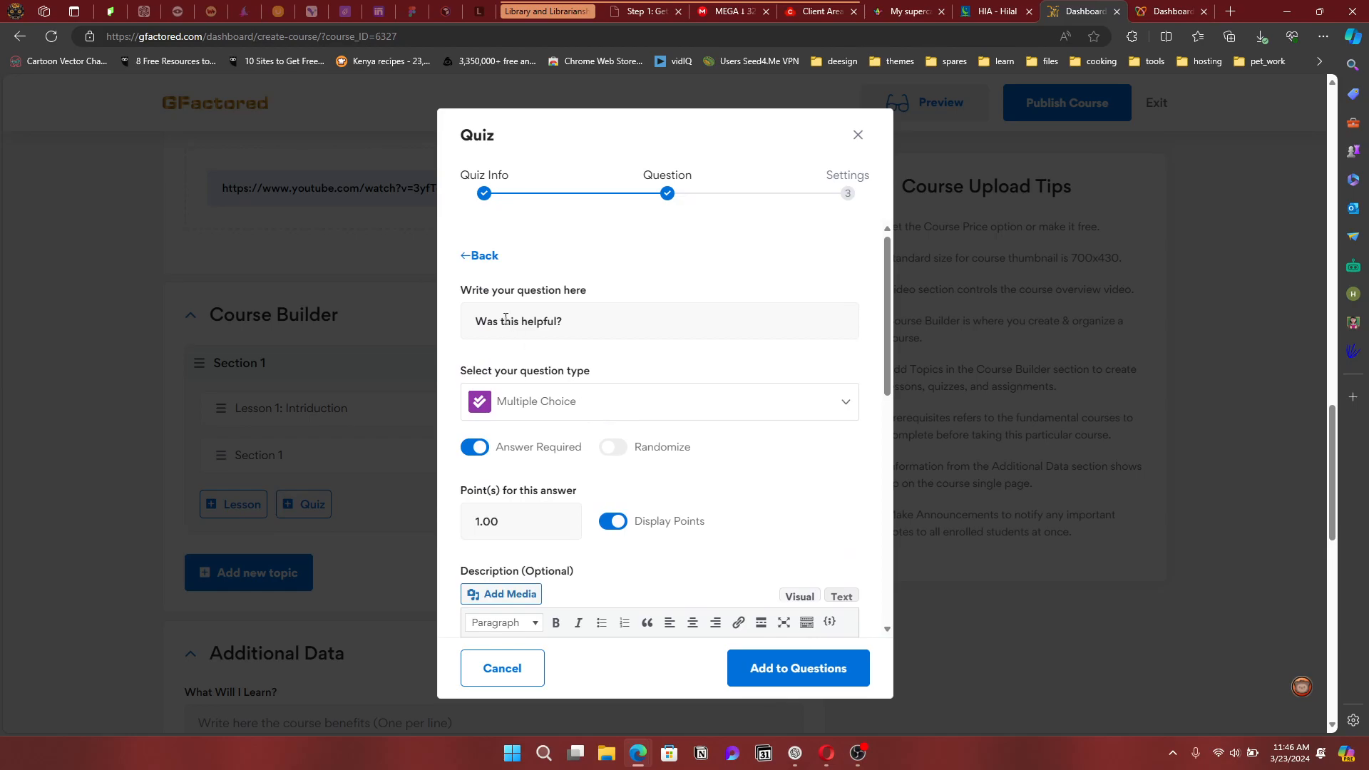
{"action": "scroll", "coordinate": [673, 485], "scroll_direction": "down", "scroll_amount": 2}
{"action": "scroll", "coordinate": [673, 492], "scroll_direction": "down", "scroll_amount": 5}
{"action": "scroll", "coordinate": [590, 437], "scroll_direction": "up", "scroll_amount": 2}
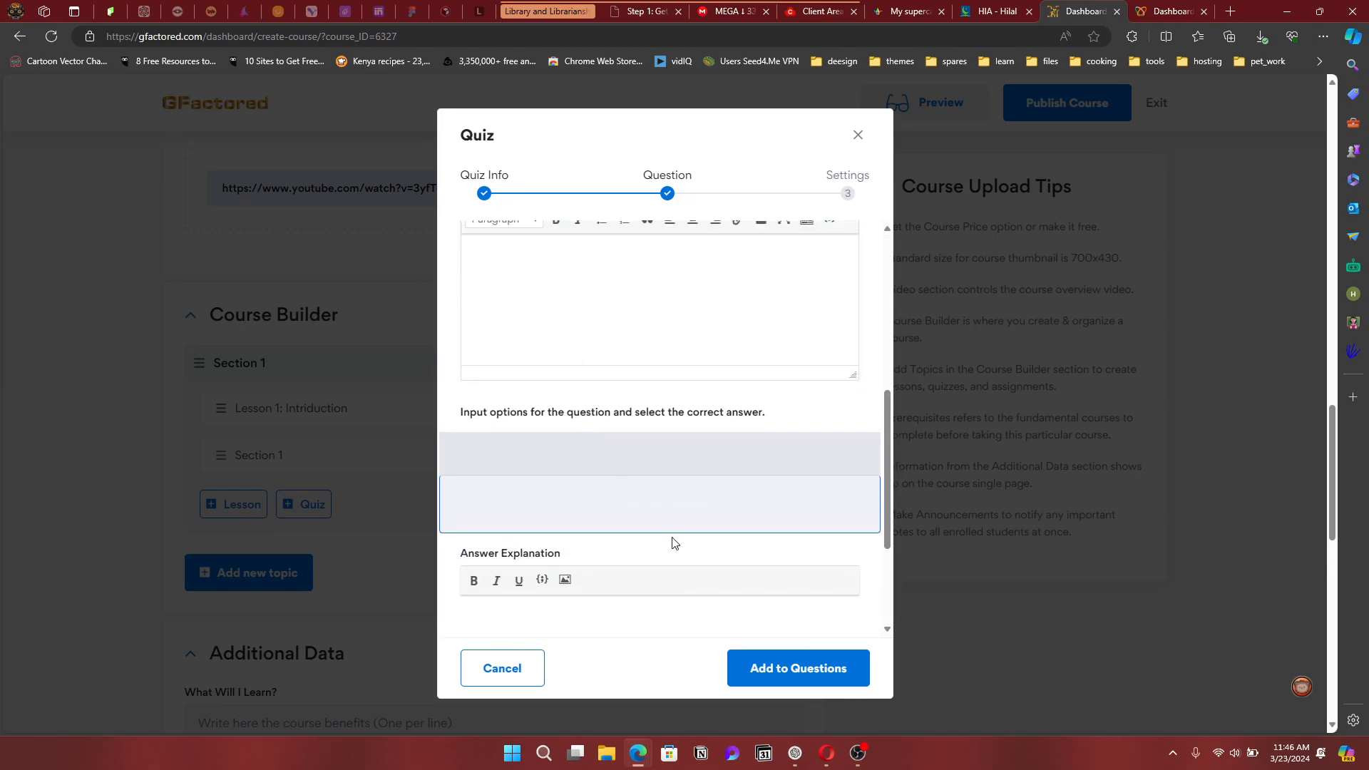
Add the answer options Yes and No to the question
{"action": "left_click", "coordinate": [656, 502]}
{"action": "left_click", "coordinate": [594, 482]}
{"action": "scroll", "coordinate": [603, 481], "scroll_direction": "down", "scroll_amount": 3}
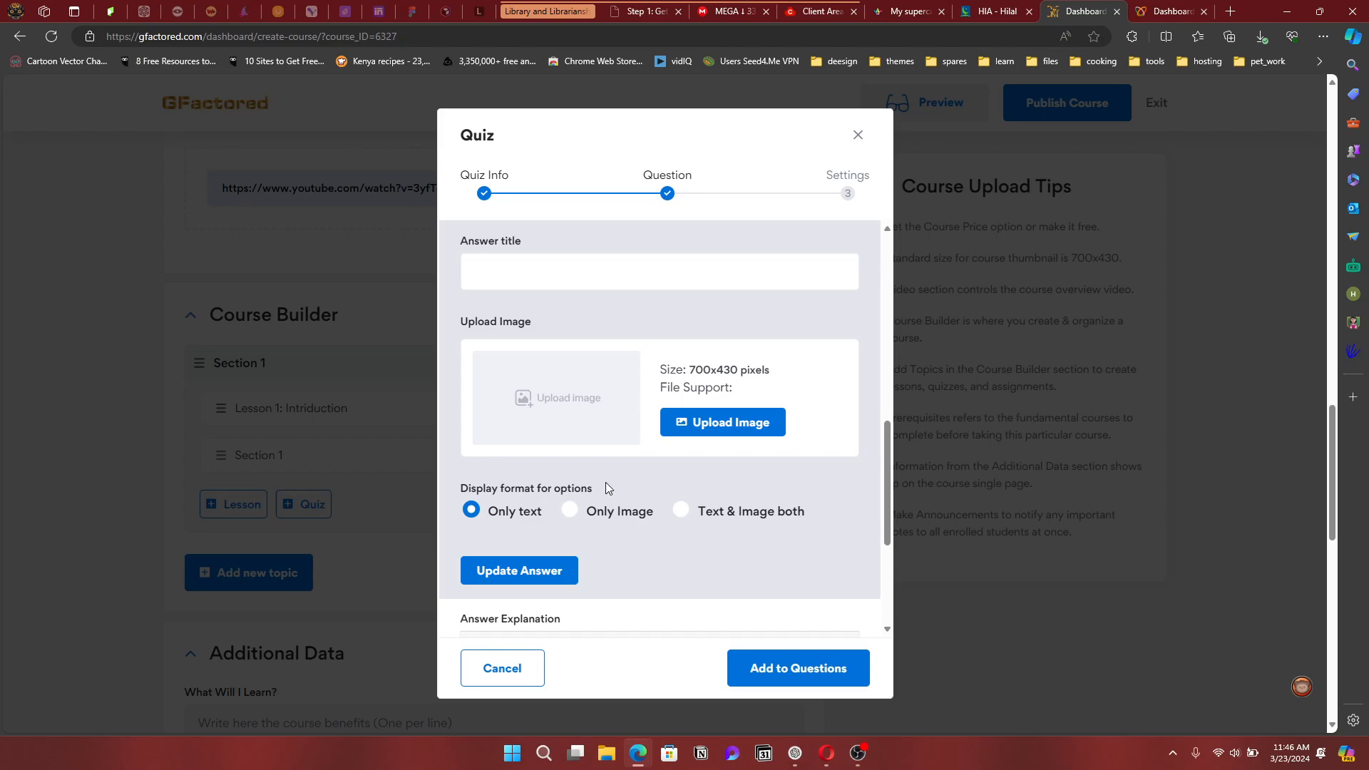
{"action": "type", "text": "Yes"}
{"action": "left_click", "coordinate": [553, 575]}
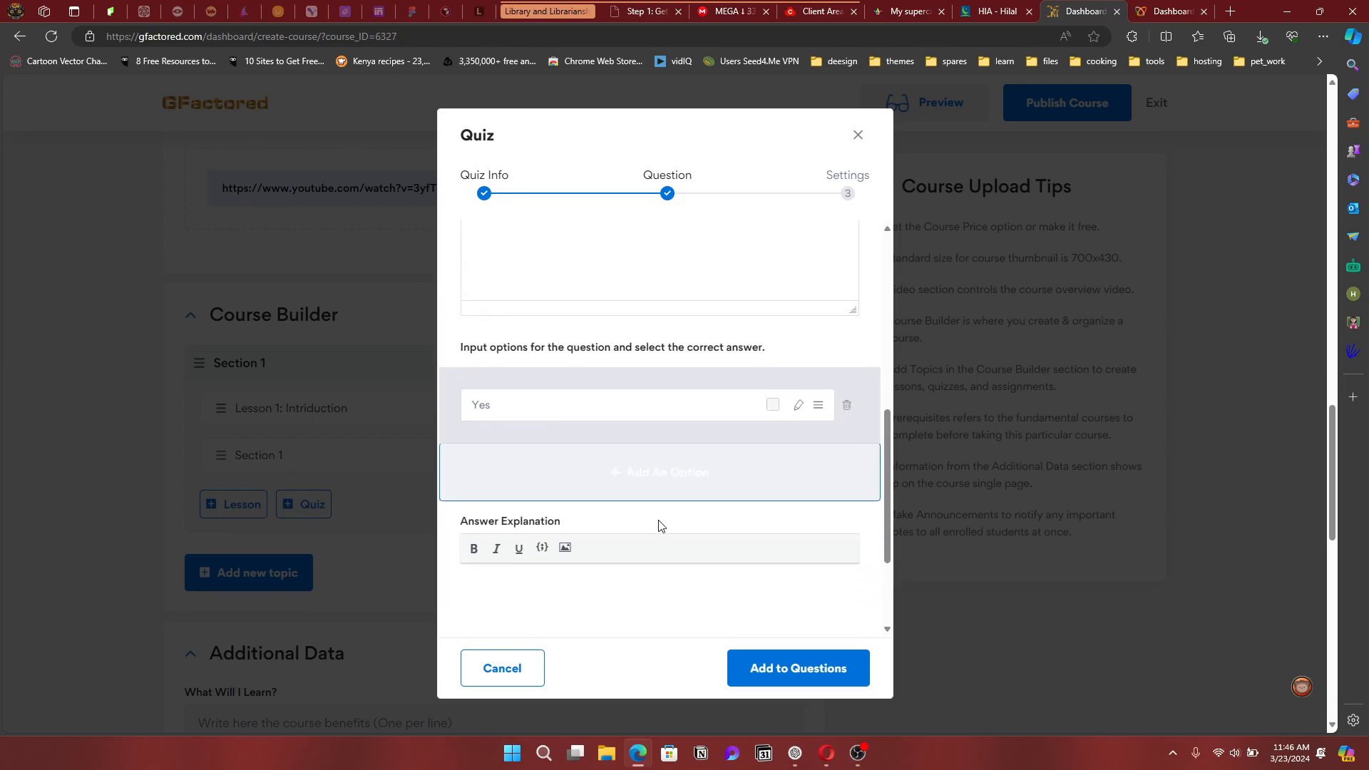
{"action": "scroll", "coordinate": [658, 524], "scroll_direction": "down", "scroll_amount": 1}
{"action": "left_click", "coordinate": [657, 524]}
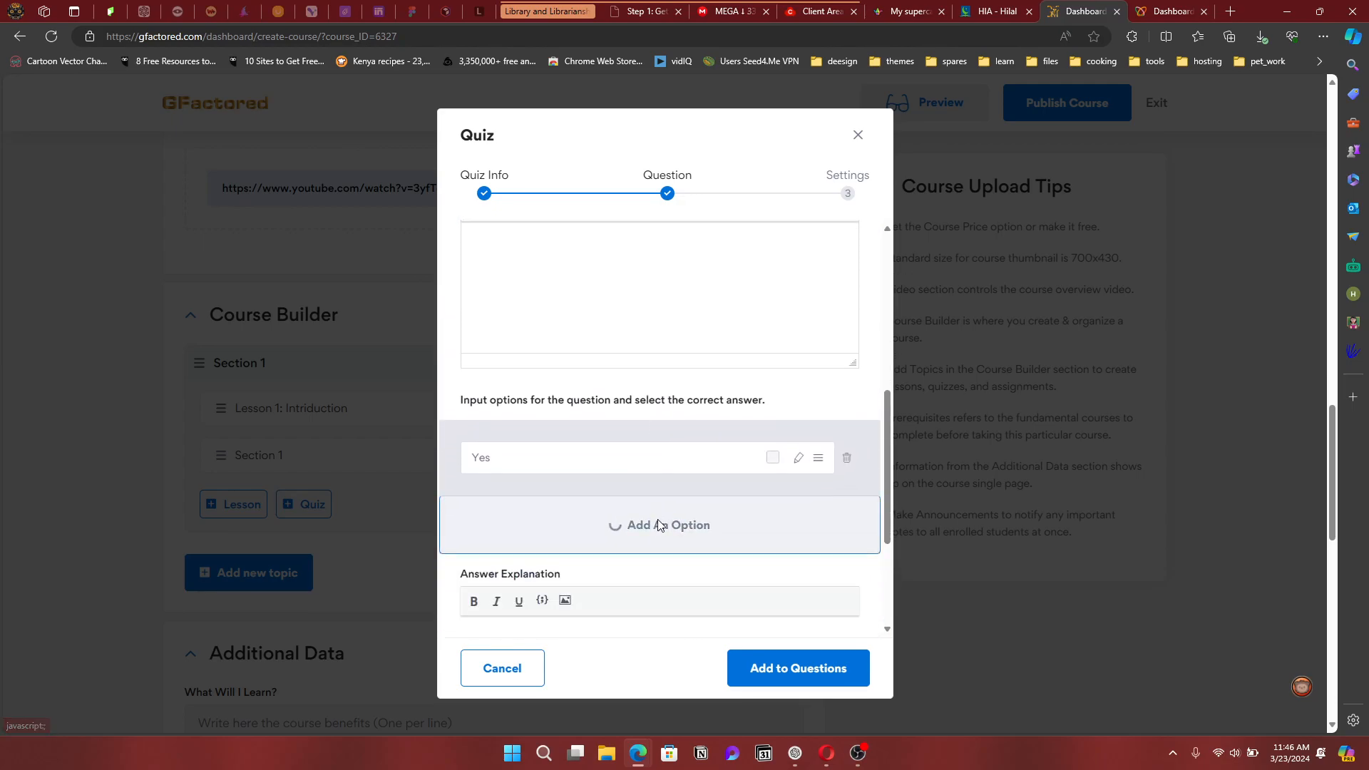
{"action": "scroll", "coordinate": [657, 519], "scroll_direction": "down", "scroll_amount": 4}
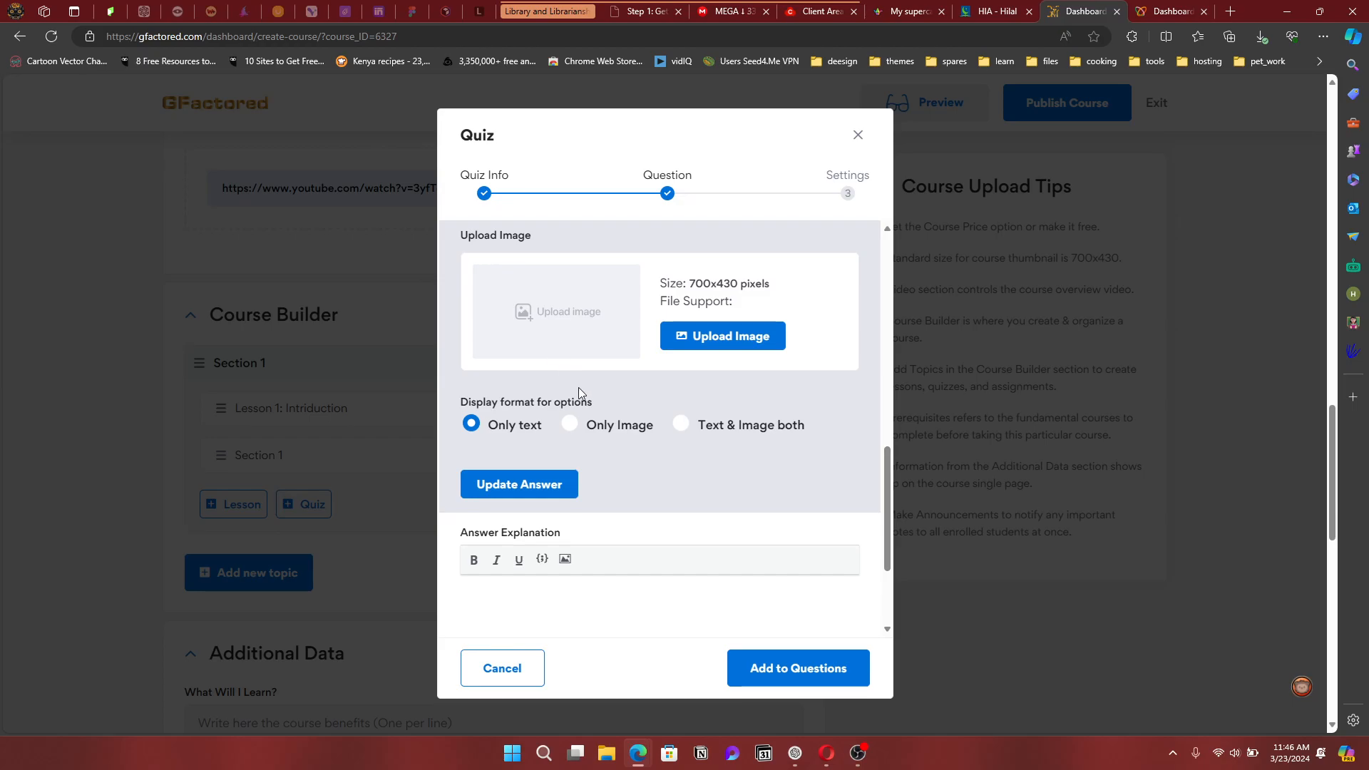
{"action": "scroll", "coordinate": [562, 307], "scroll_direction": "up", "scroll_amount": 1}
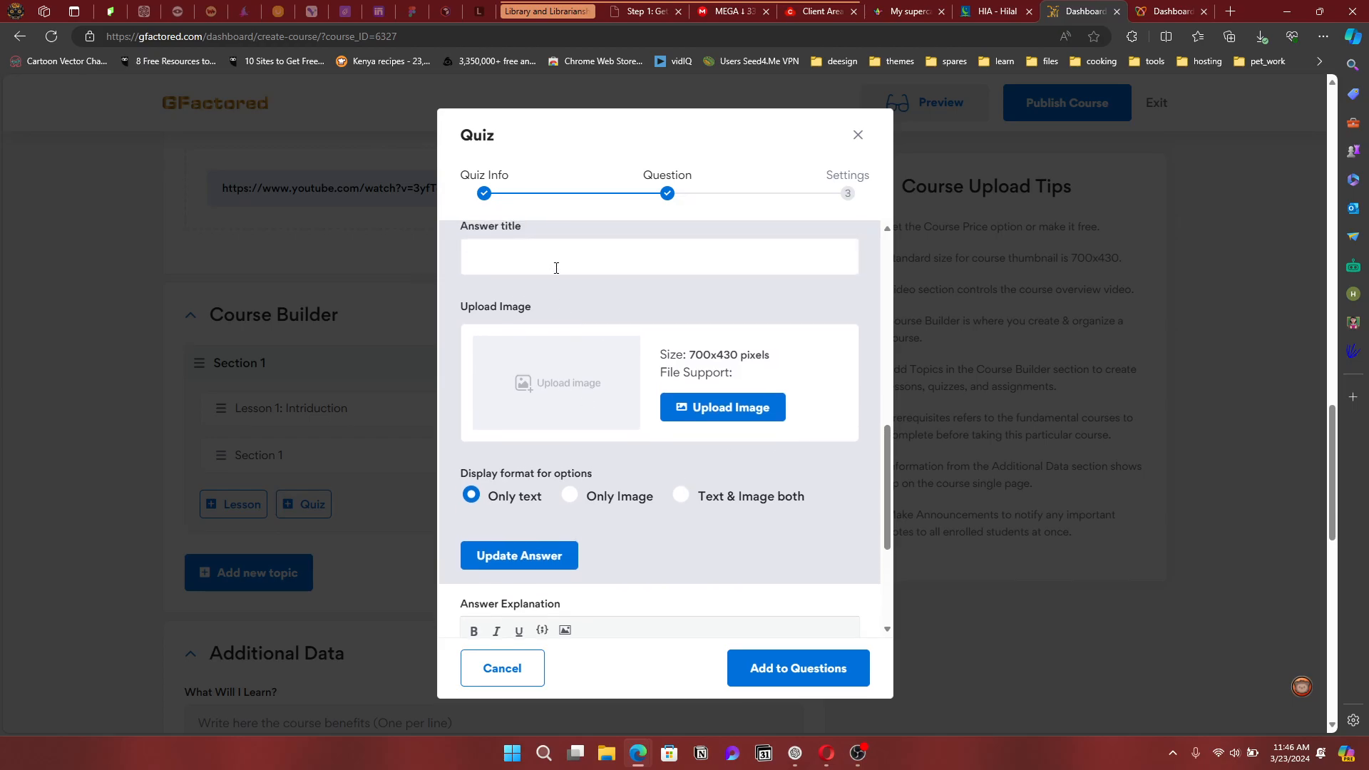
{"action": "type", "text": "No"}
{"action": "left_click", "coordinate": [544, 561]}
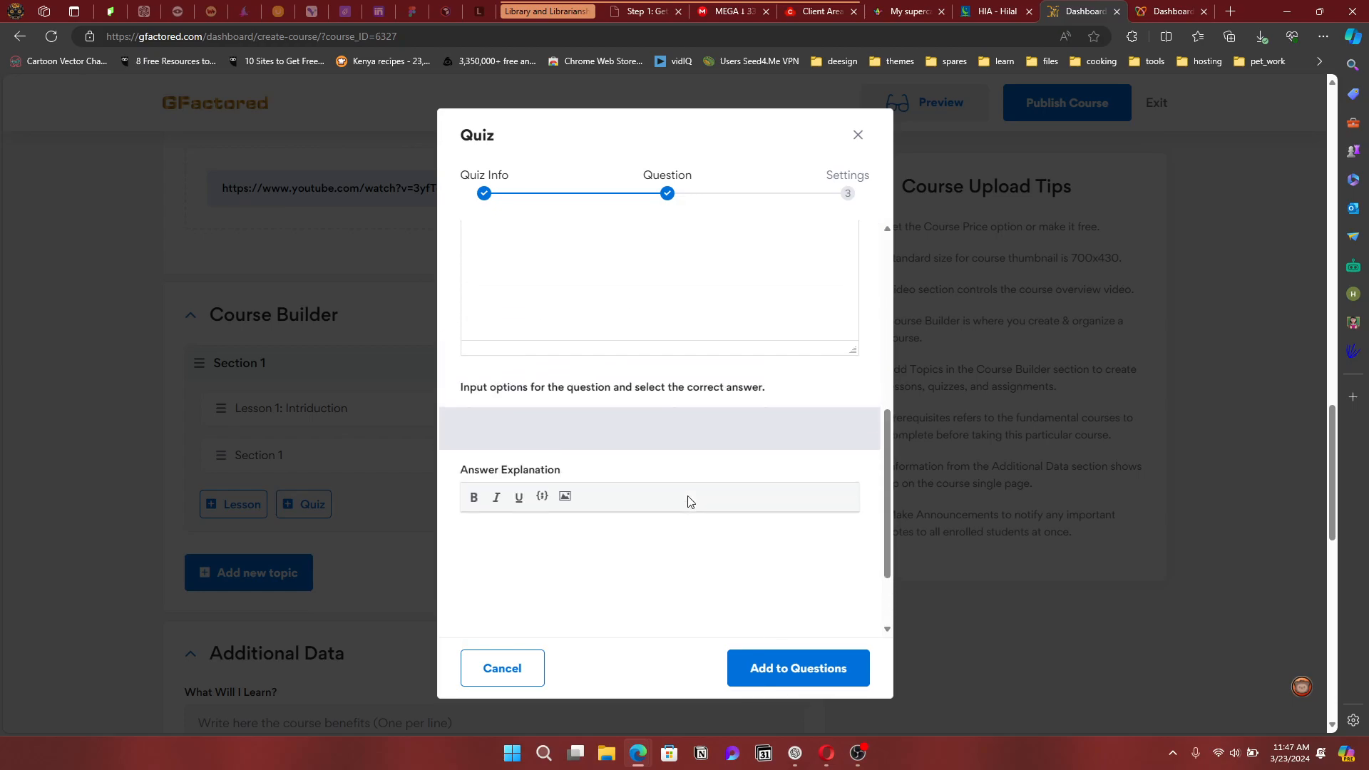
Add the answer options Maybe and i don't know
{"action": "scroll", "coordinate": [631, 442], "scroll_direction": "up", "scroll_amount": 3}
{"action": "scroll", "coordinate": [632, 442], "scroll_direction": "down", "scroll_amount": 3}
{"action": "left_click", "coordinate": [613, 493]}
{"action": "type", "text": "Maybe"}
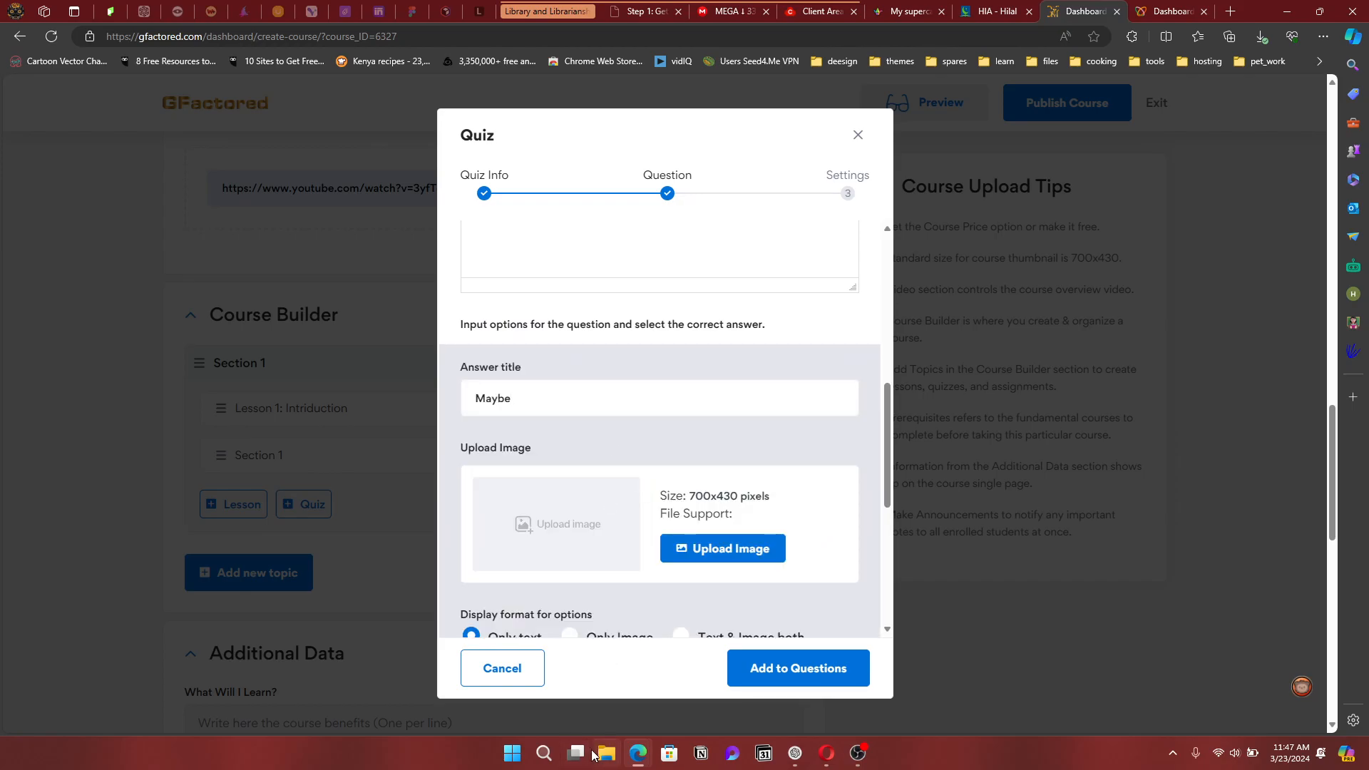
{"action": "scroll", "coordinate": [581, 603], "scroll_direction": "down", "scroll_amount": 3}
{"action": "left_click", "coordinate": [540, 481]}
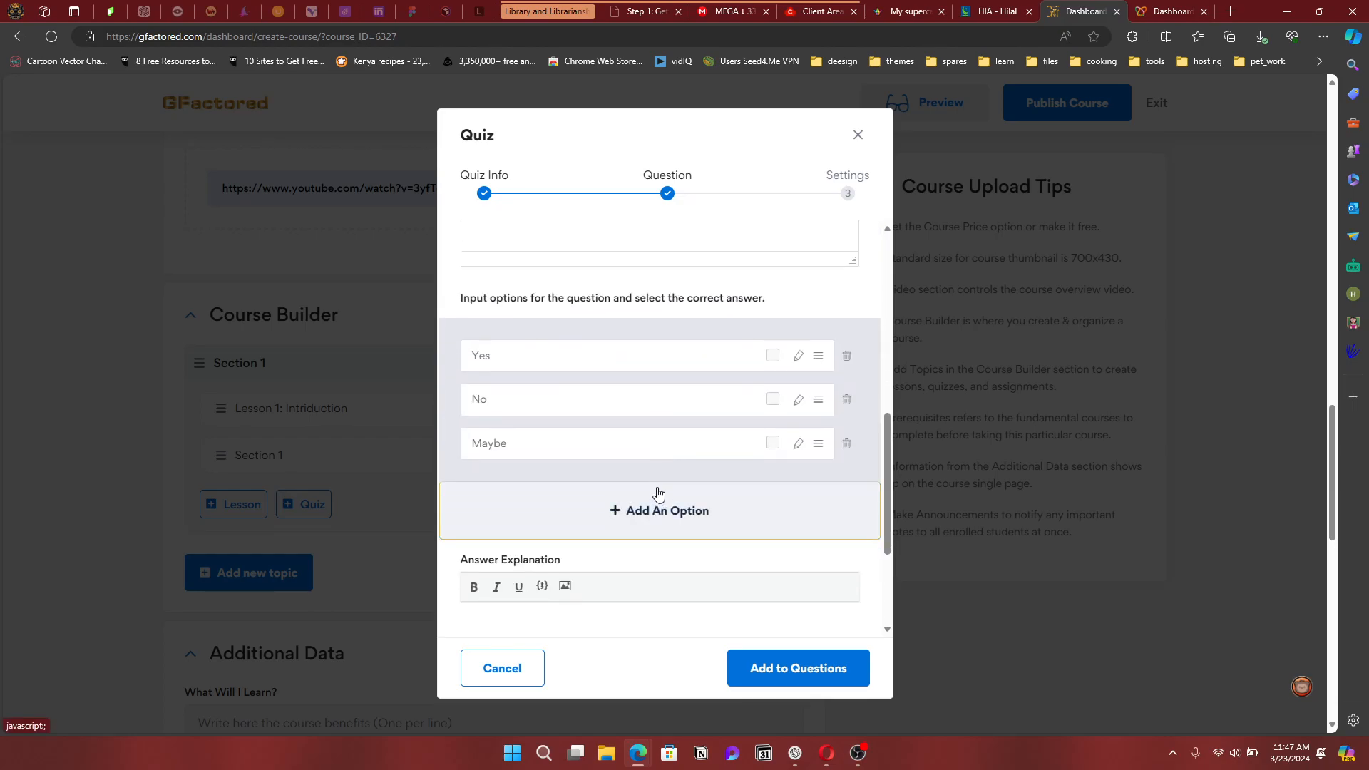
{"action": "left_click", "coordinate": [660, 508]}
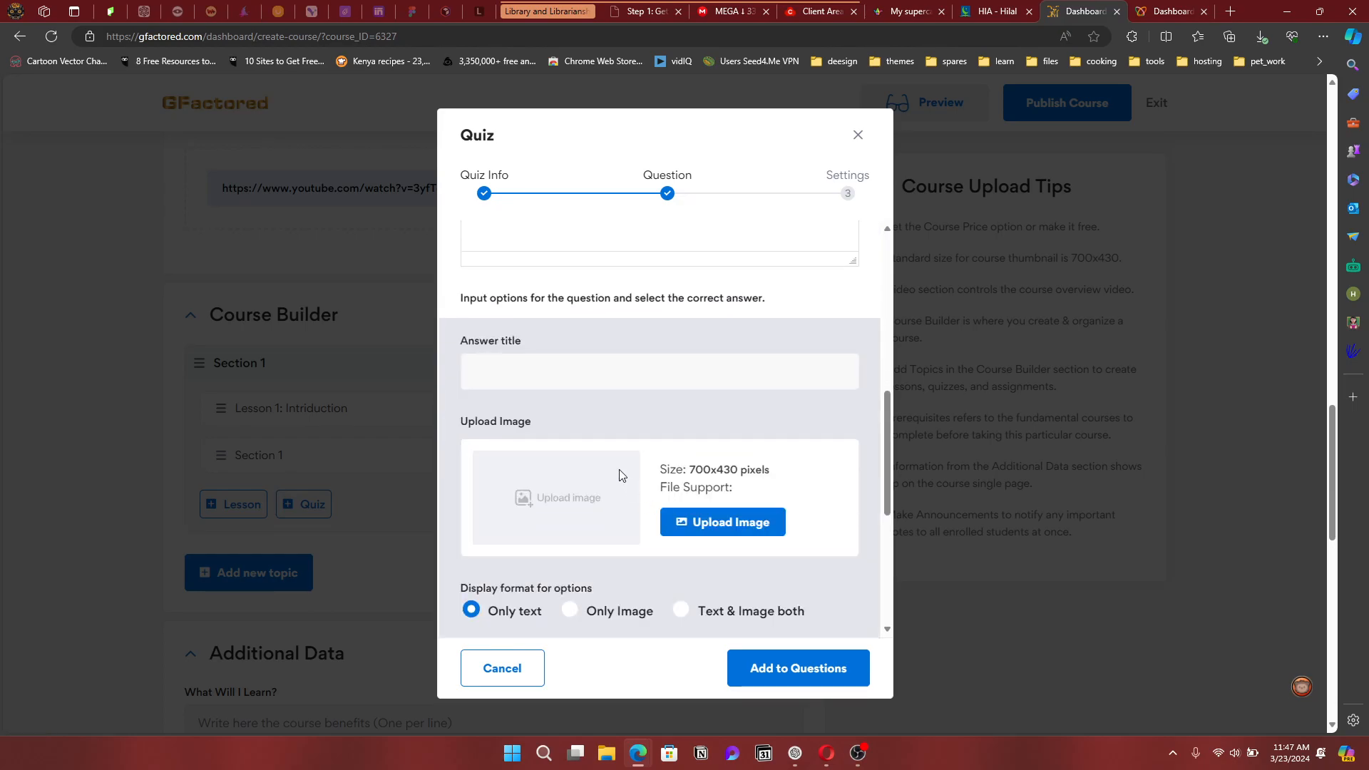
{"action": "left_click", "coordinate": [607, 367]}
{"action": "type", "text": "i don't know"}
{"action": "left_click", "coordinate": [536, 519]}
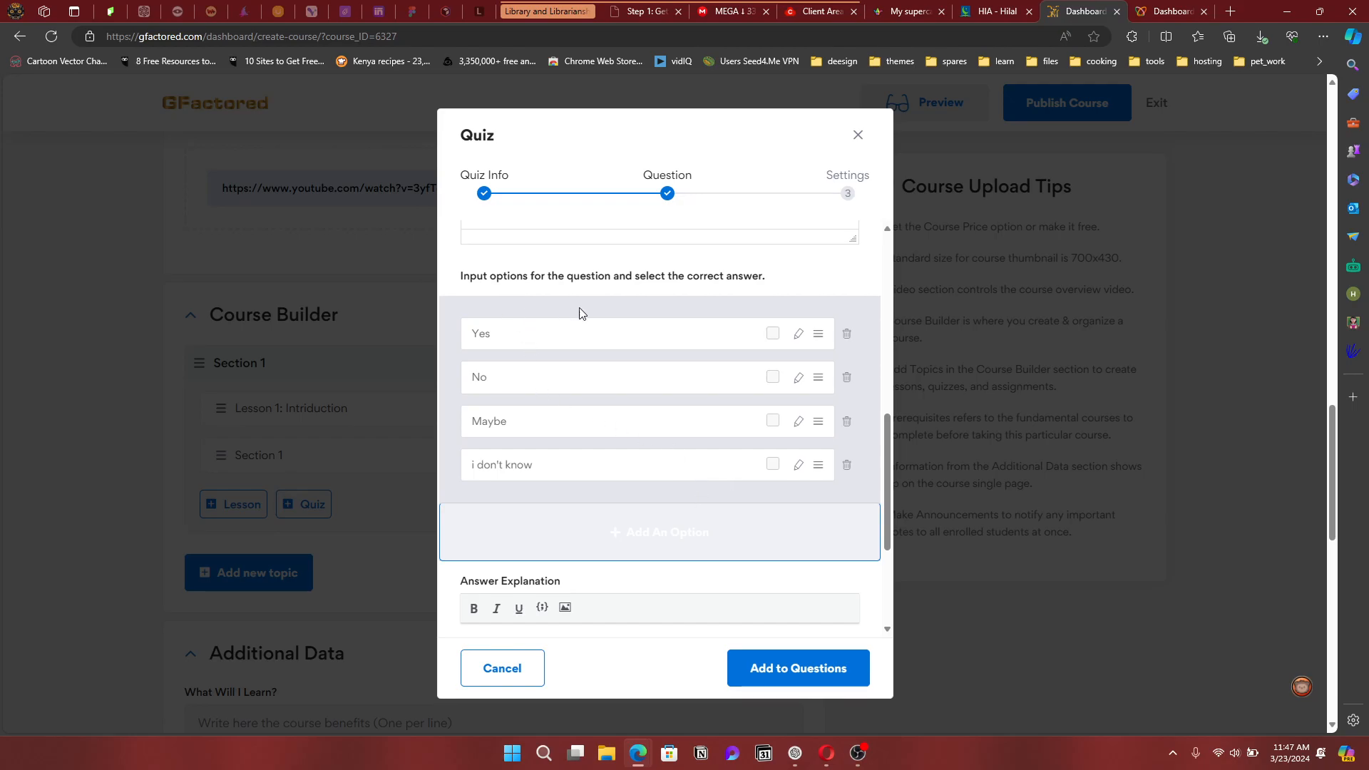
Mark all four answers (Yes, No, Maybe, i don't know) as correct
{"action": "left_click", "coordinate": [772, 333]}
{"action": "left_click", "coordinate": [774, 380]}
{"action": "left_click", "coordinate": [773, 422]}
{"action": "left_click", "coordinate": [773, 465]}
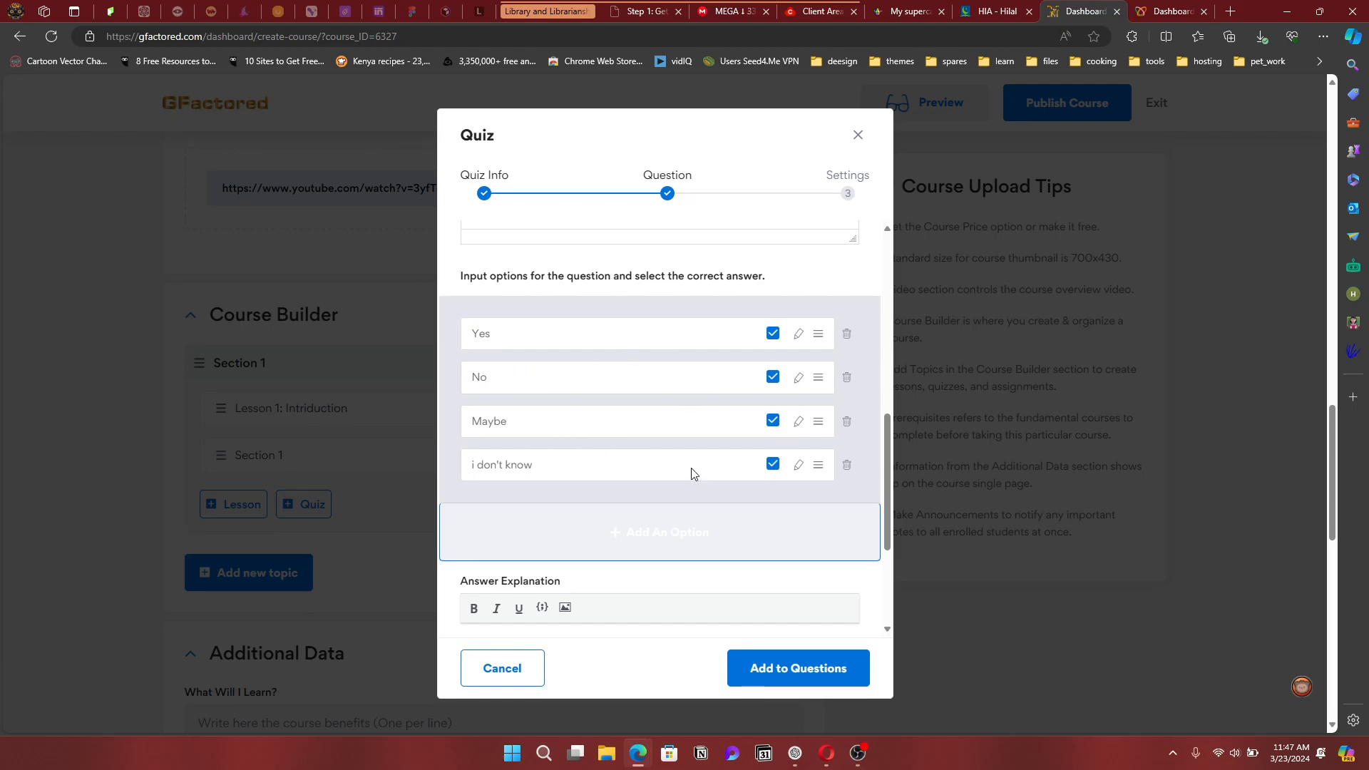
{"action": "scroll", "coordinate": [741, 450], "scroll_direction": "down", "scroll_amount": 3}
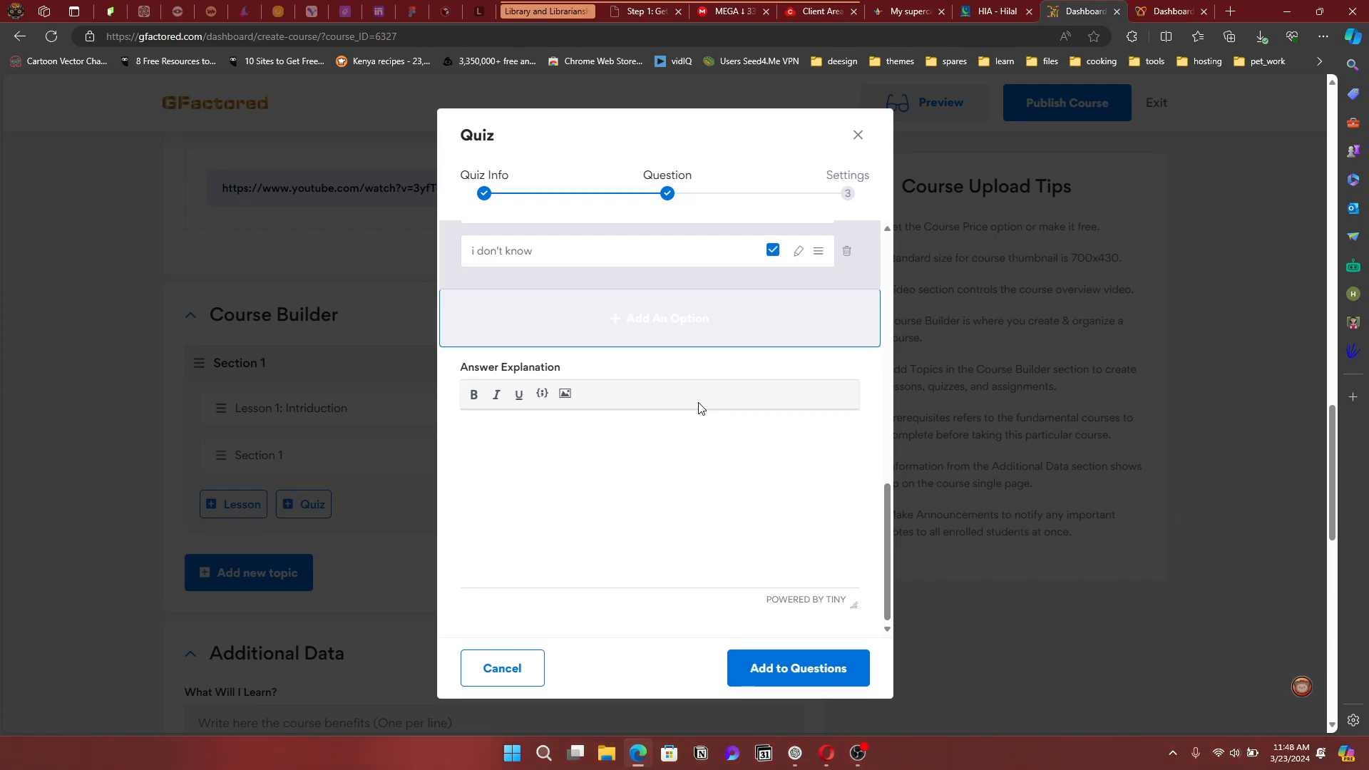
{"action": "scroll", "coordinate": [695, 410], "scroll_direction": "up", "scroll_amount": 1}
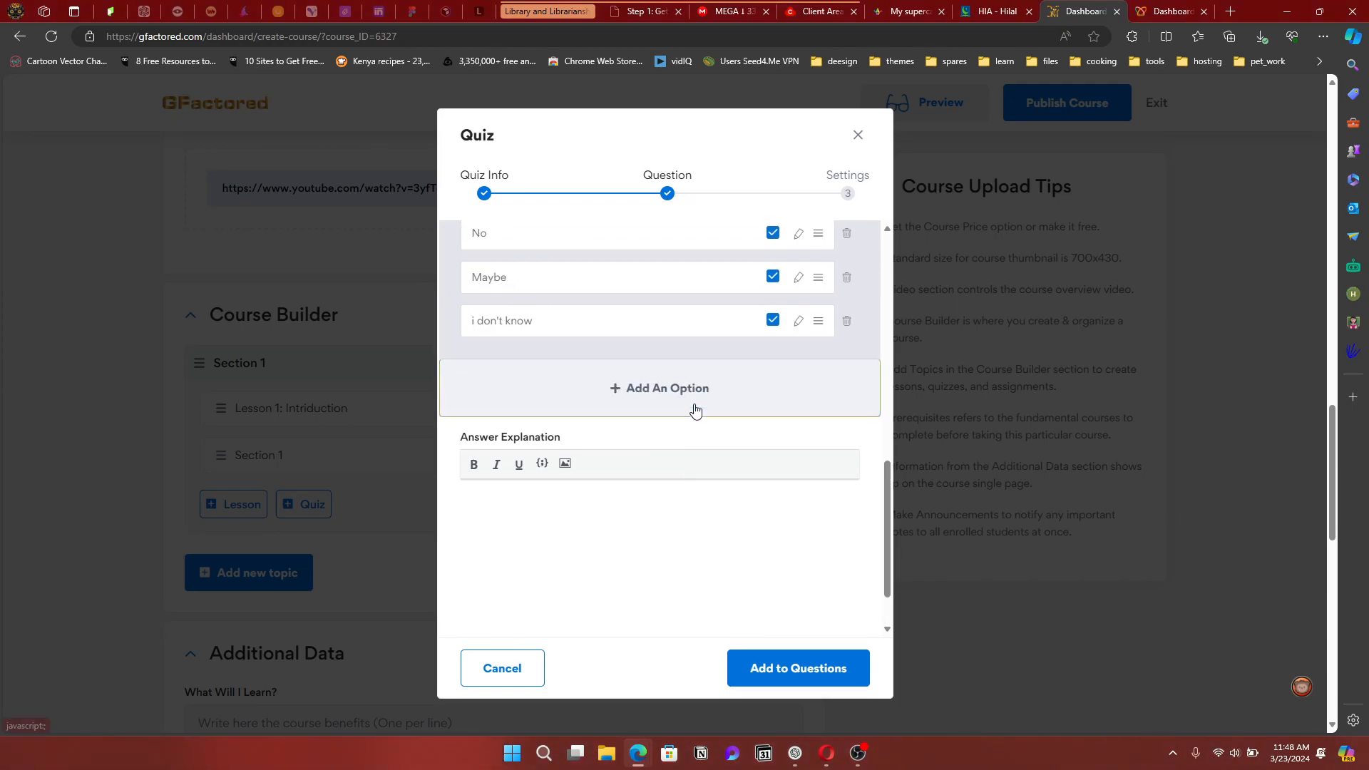
{"action": "scroll", "coordinate": [692, 412], "scroll_direction": "down", "scroll_amount": 1}
{"action": "scroll", "coordinate": [690, 413], "scroll_direction": "up", "scroll_amount": 4}
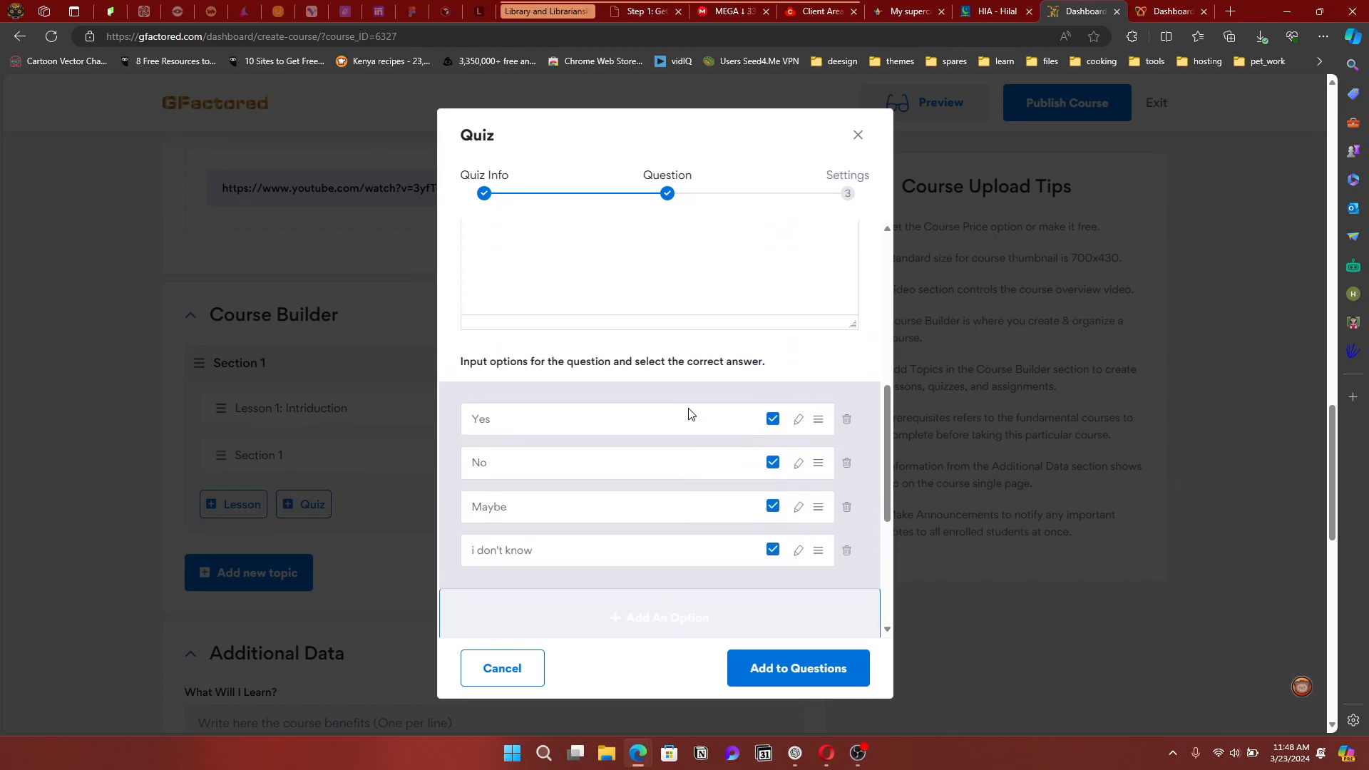
{"action": "scroll", "coordinate": [690, 414], "scroll_direction": "down", "scroll_amount": 4}
Save the first question and start a second one: 'Why did you select that answer?'
{"action": "left_click", "coordinate": [792, 670]}
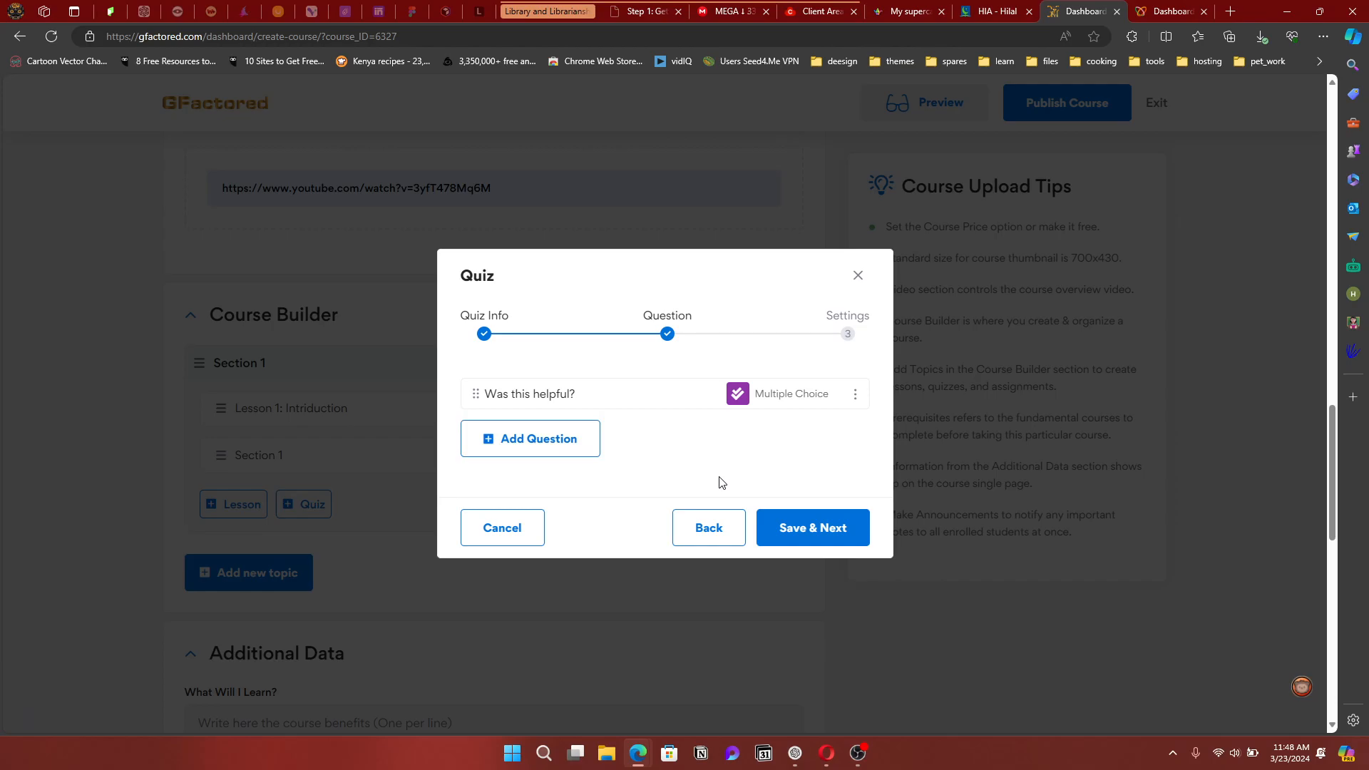
{"action": "left_click", "coordinate": [574, 446]}
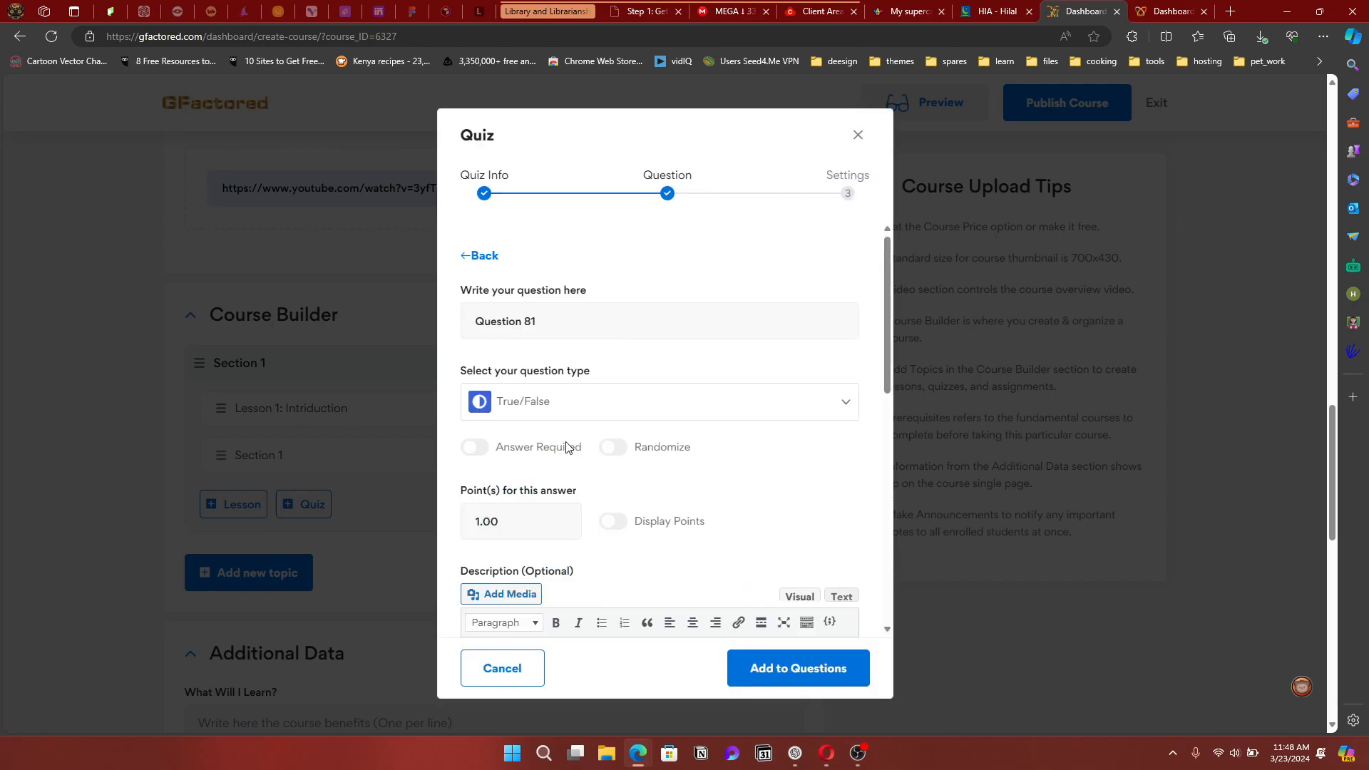
{"action": "left_click_drag", "start_coordinate": [599, 320], "coordinate": [454, 323]}
{"action": "type", "text": "Why did you select that answer?"}
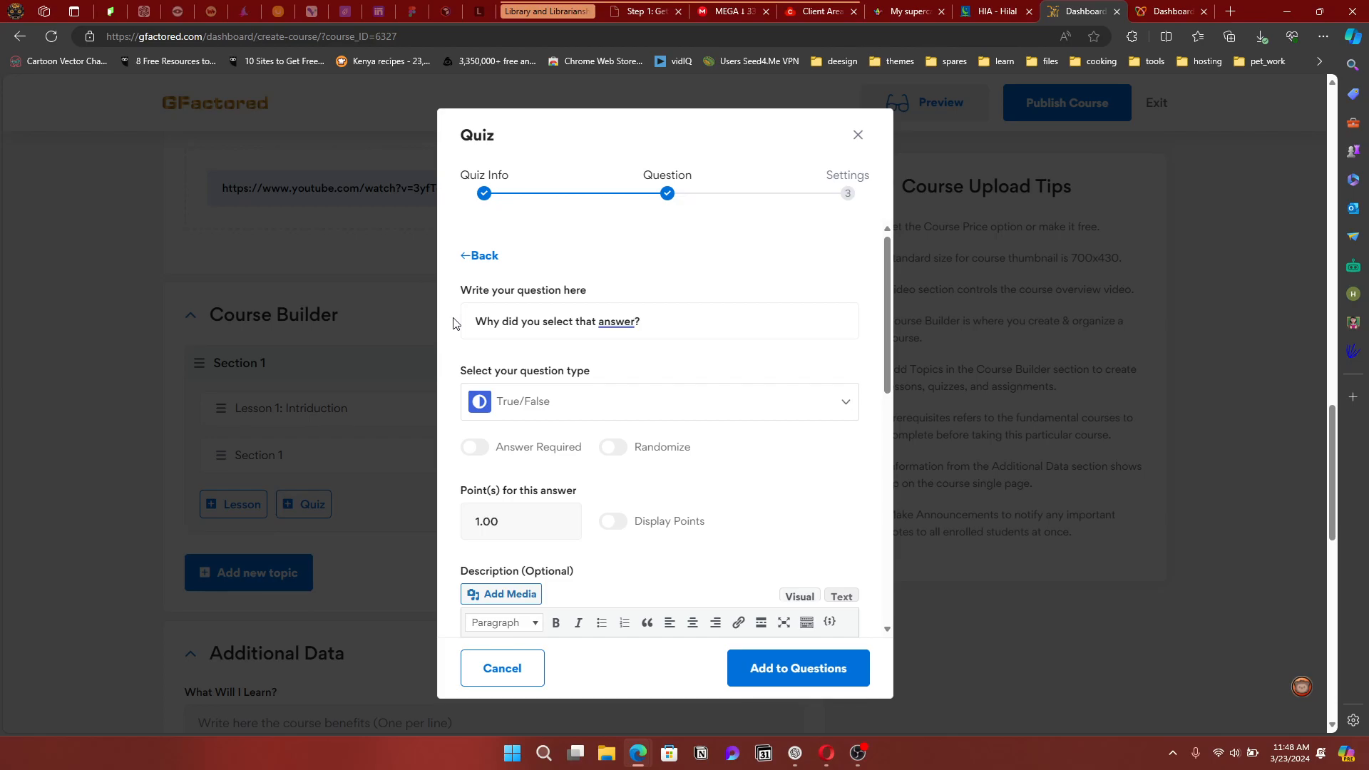
Make it a required Short Answer question and add it to the quiz
{"action": "left_click", "coordinate": [580, 405]}
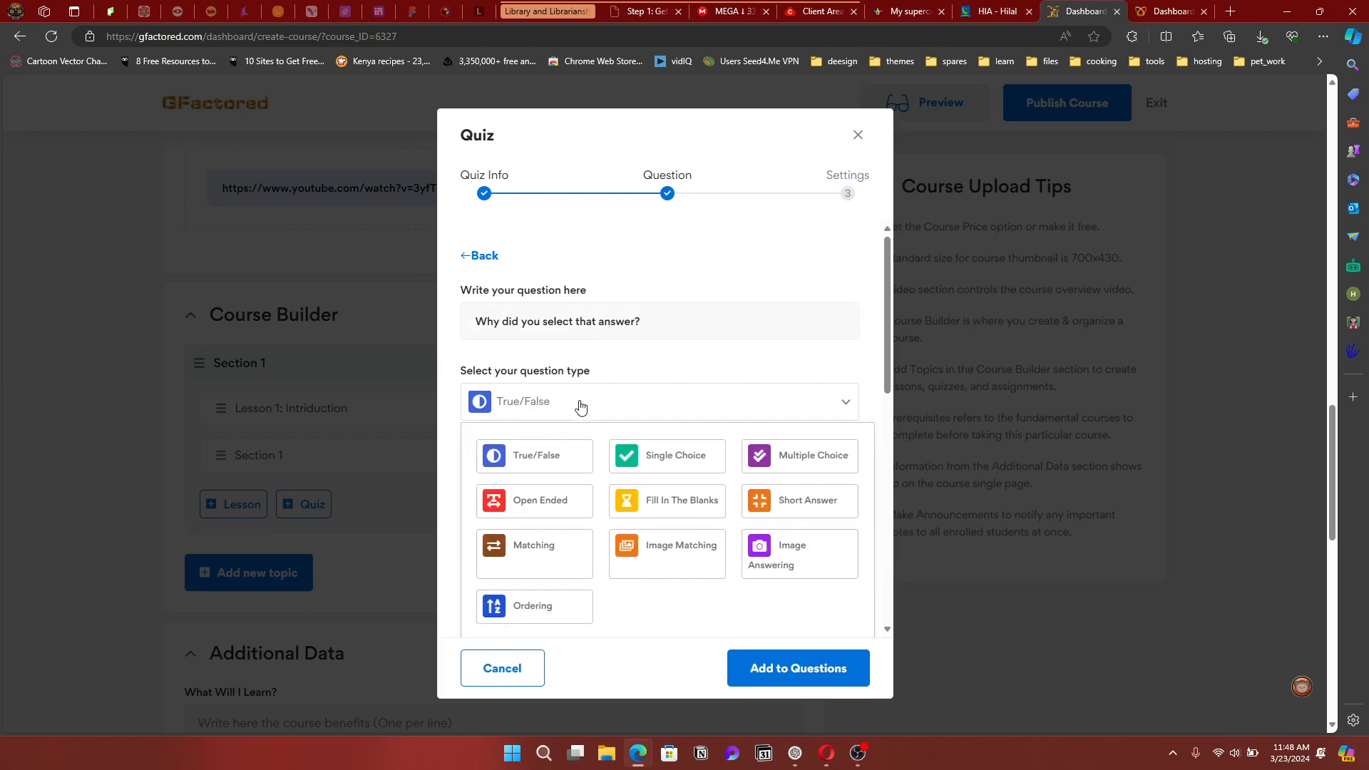
{"action": "left_click", "coordinate": [756, 507]}
{"action": "scroll", "coordinate": [535, 392], "scroll_direction": "down", "scroll_amount": 6}
{"action": "scroll", "coordinate": [611, 382], "scroll_direction": "up", "scroll_amount": 5}
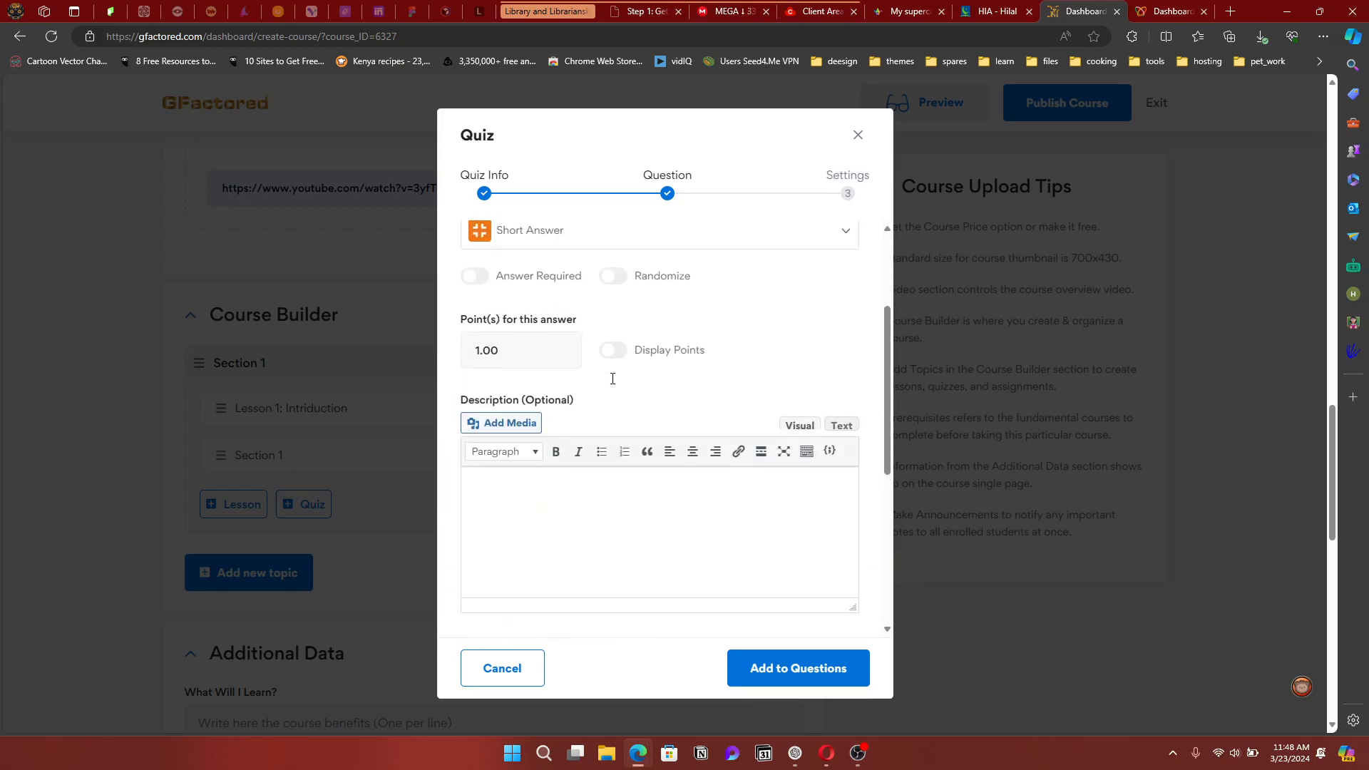
{"action": "scroll", "coordinate": [611, 384], "scroll_direction": "up", "scroll_amount": 1}
{"action": "left_click", "coordinate": [475, 447]}
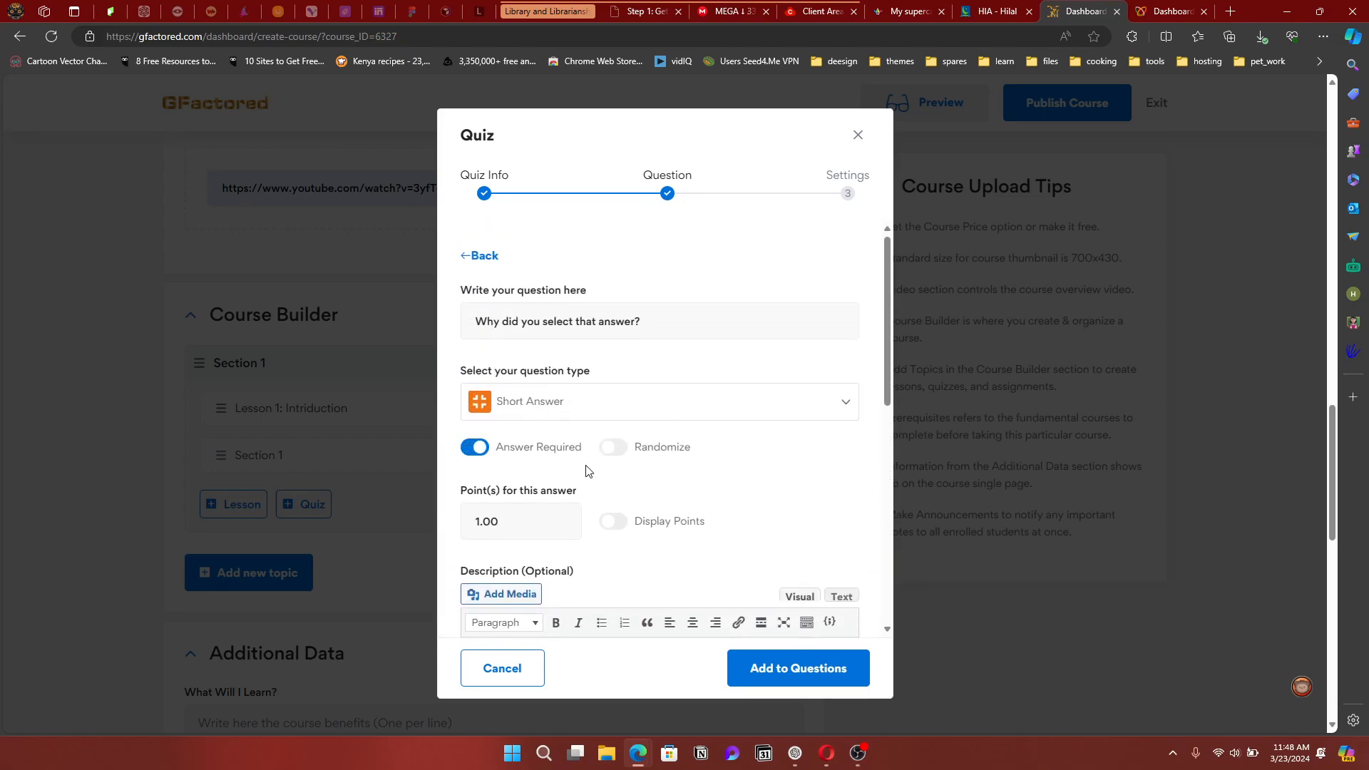
{"action": "scroll", "coordinate": [624, 532], "scroll_direction": "down", "scroll_amount": 3}
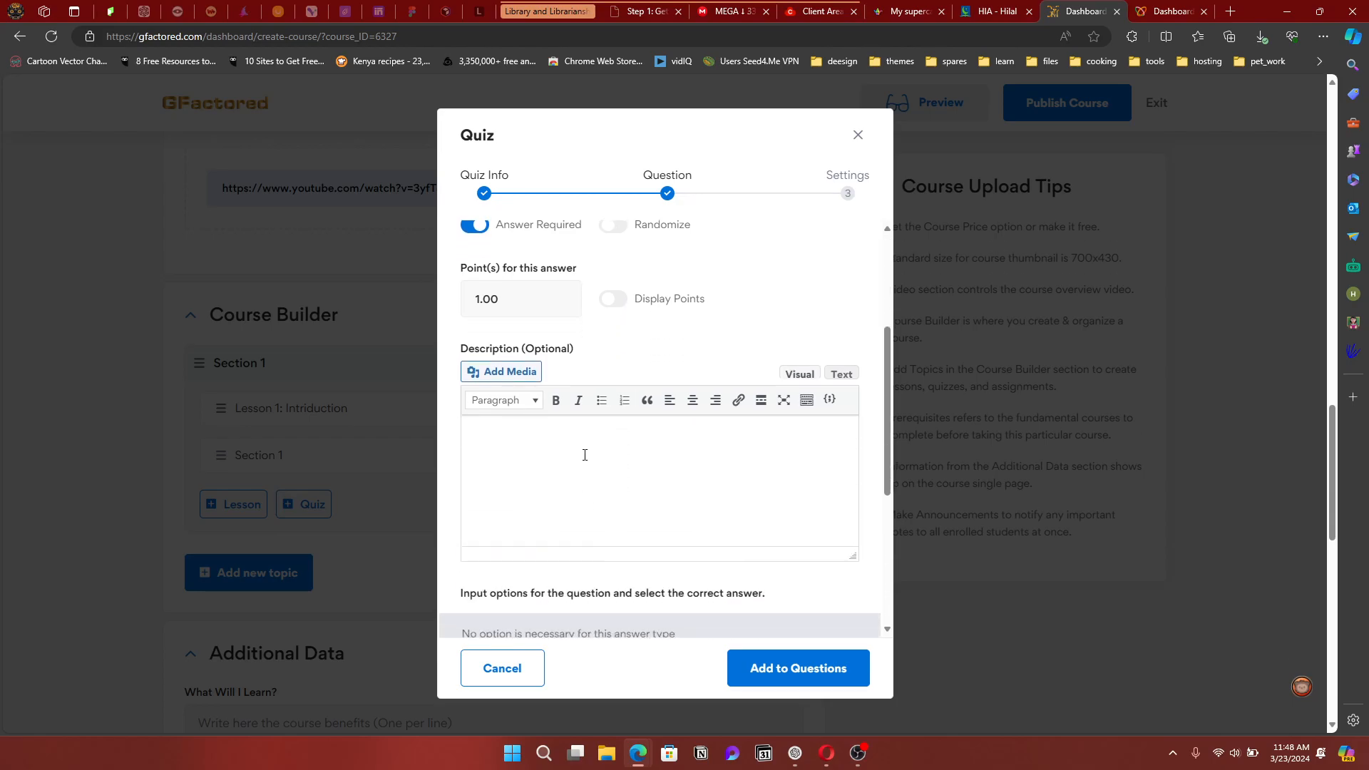
{"action": "scroll", "coordinate": [585, 455], "scroll_direction": "down", "scroll_amount": 3}
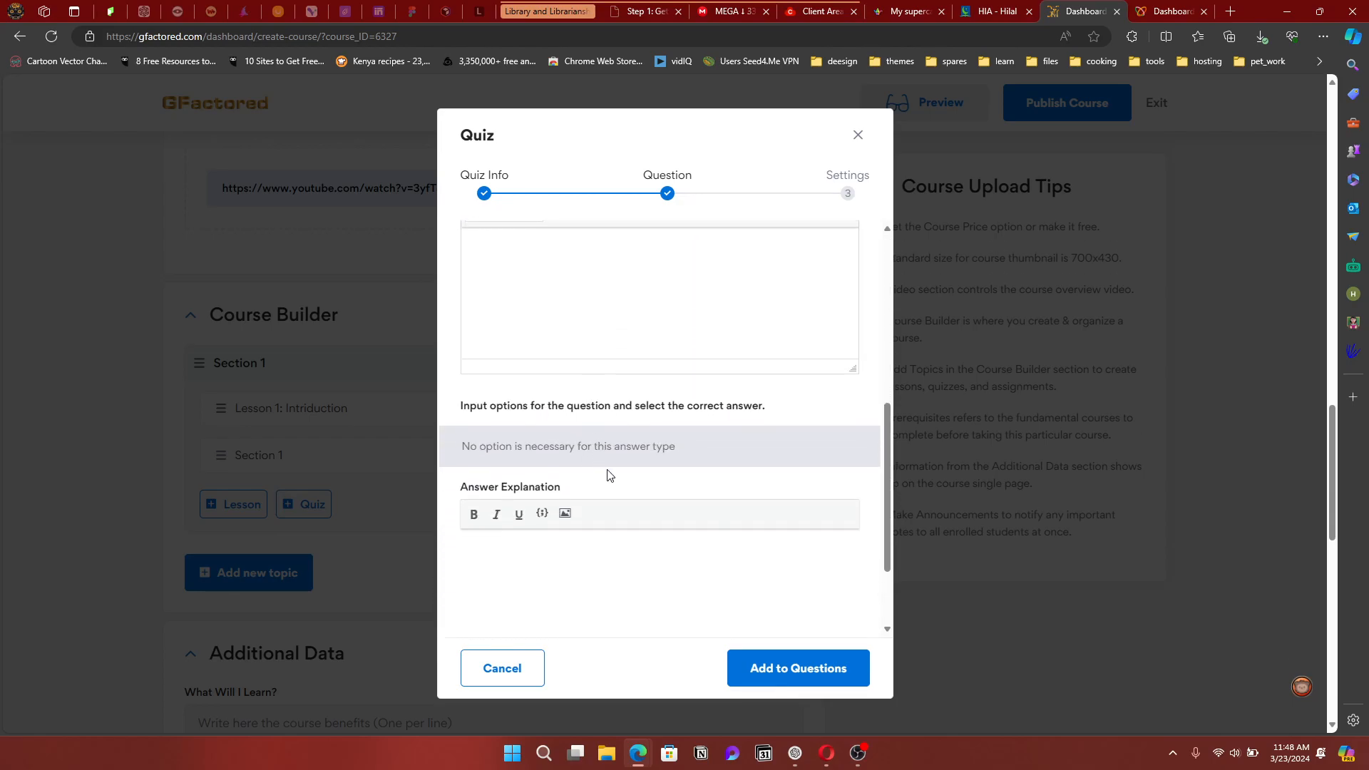
{"action": "scroll", "coordinate": [592, 549], "scroll_direction": "down", "scroll_amount": 2}
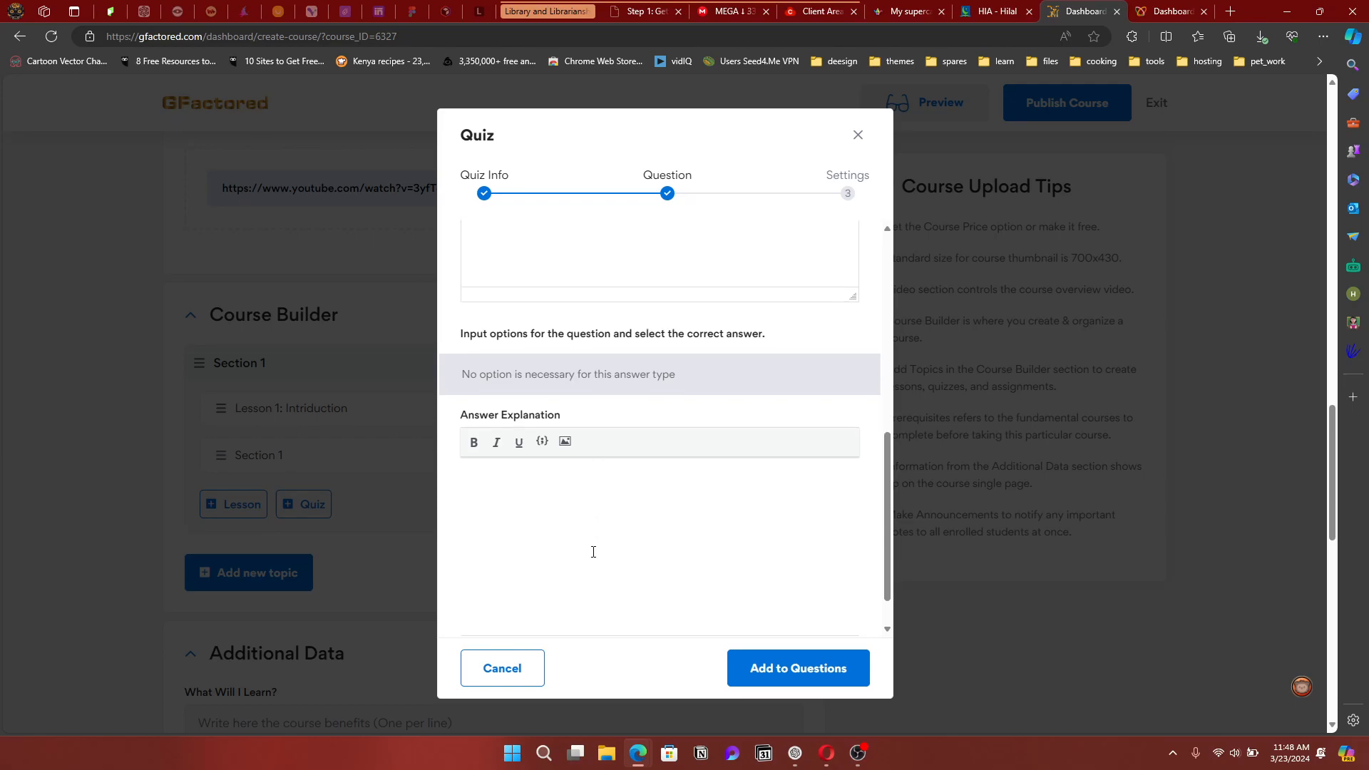
{"action": "left_click", "coordinate": [808, 669]}
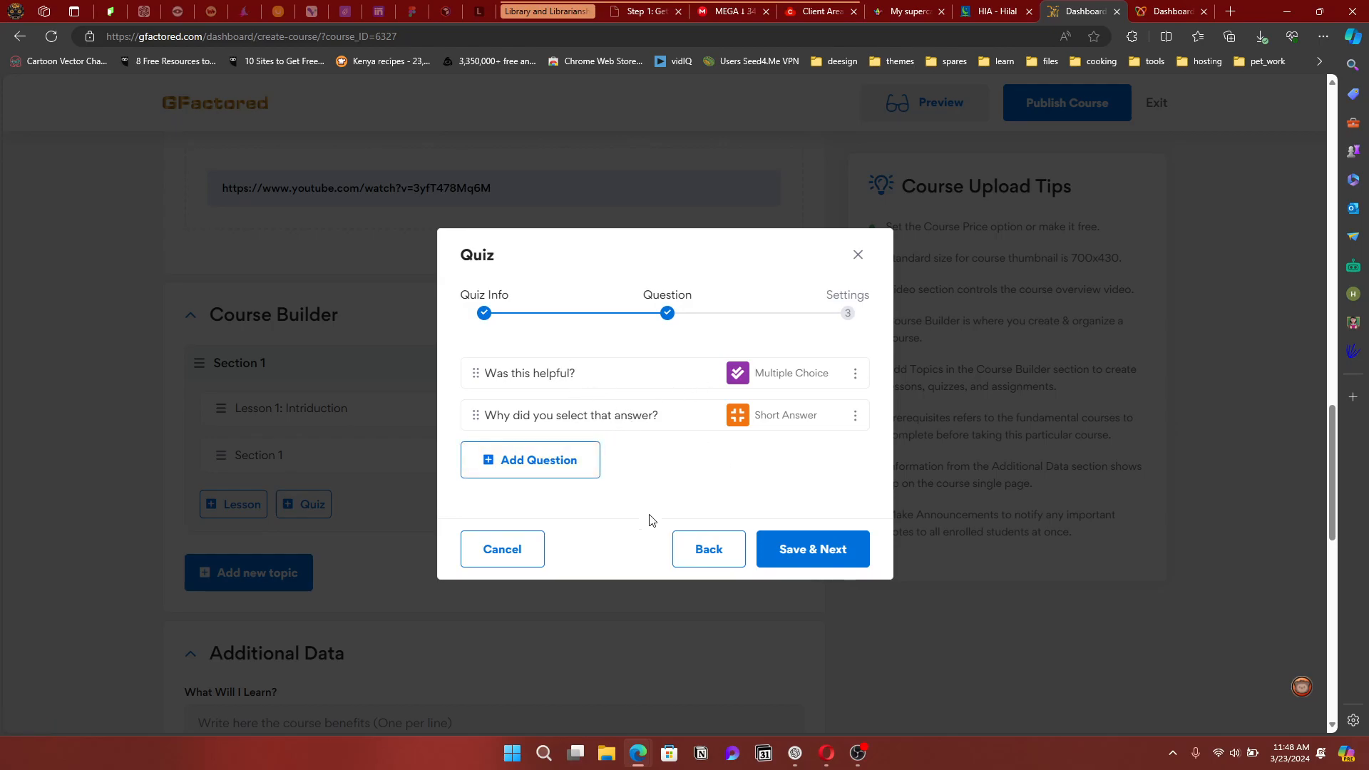
Save the quiz questions and set the quiz time limit to 20 minutes
{"action": "left_click", "coordinate": [805, 553]}
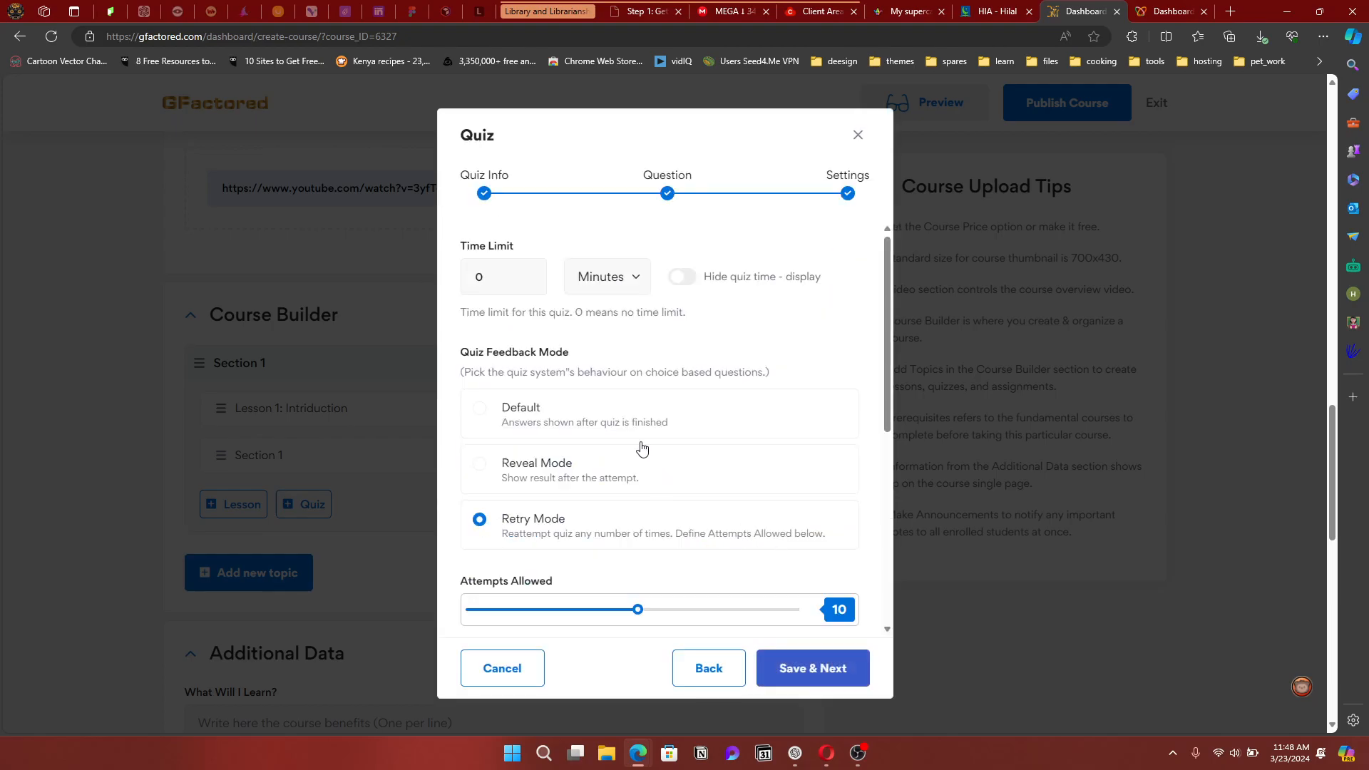
{"action": "left_click_drag", "start_coordinate": [484, 280], "coordinate": [471, 280]}
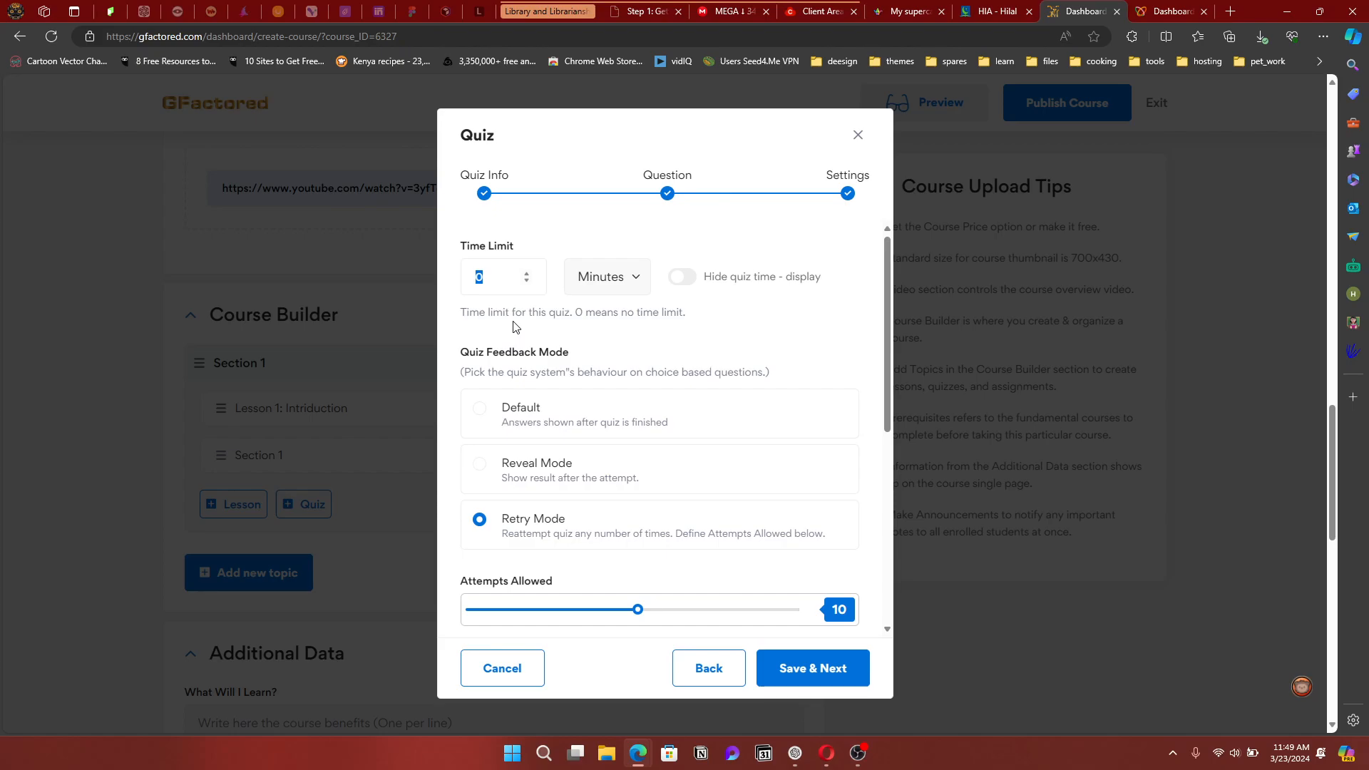
{"action": "type", "text": "20"}
Reduce Retry Mode's allowed attempts from 10 to 3
{"action": "scroll", "coordinate": [504, 367], "scroll_direction": "down", "scroll_amount": 3}
{"action": "scroll", "coordinate": [541, 370], "scroll_direction": "up", "scroll_amount": 2}
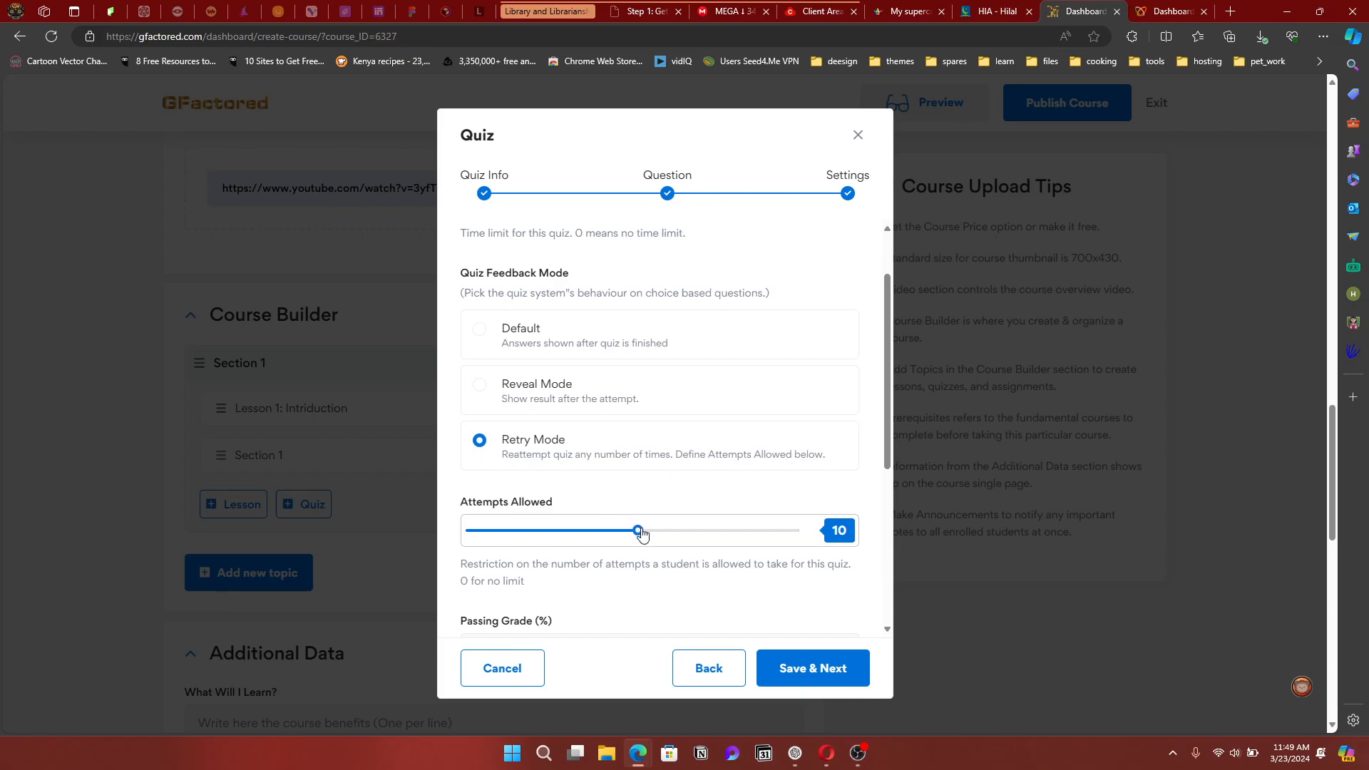
{"action": "left_click_drag", "start_coordinate": [638, 537], "coordinate": [517, 542]}
{"action": "mouse_move", "coordinate": [522, 533]}
{"action": "left_mouse_down"}
{"action": "mouse_move", "coordinate": [808, 532]}
{"action": "mouse_move", "coordinate": [466, 540]}
{"action": "mouse_move", "coordinate": [521, 536]}
{"action": "left_mouse_up"}
{"action": "scroll", "coordinate": [626, 508], "scroll_direction": "down", "scroll_amount": 3}
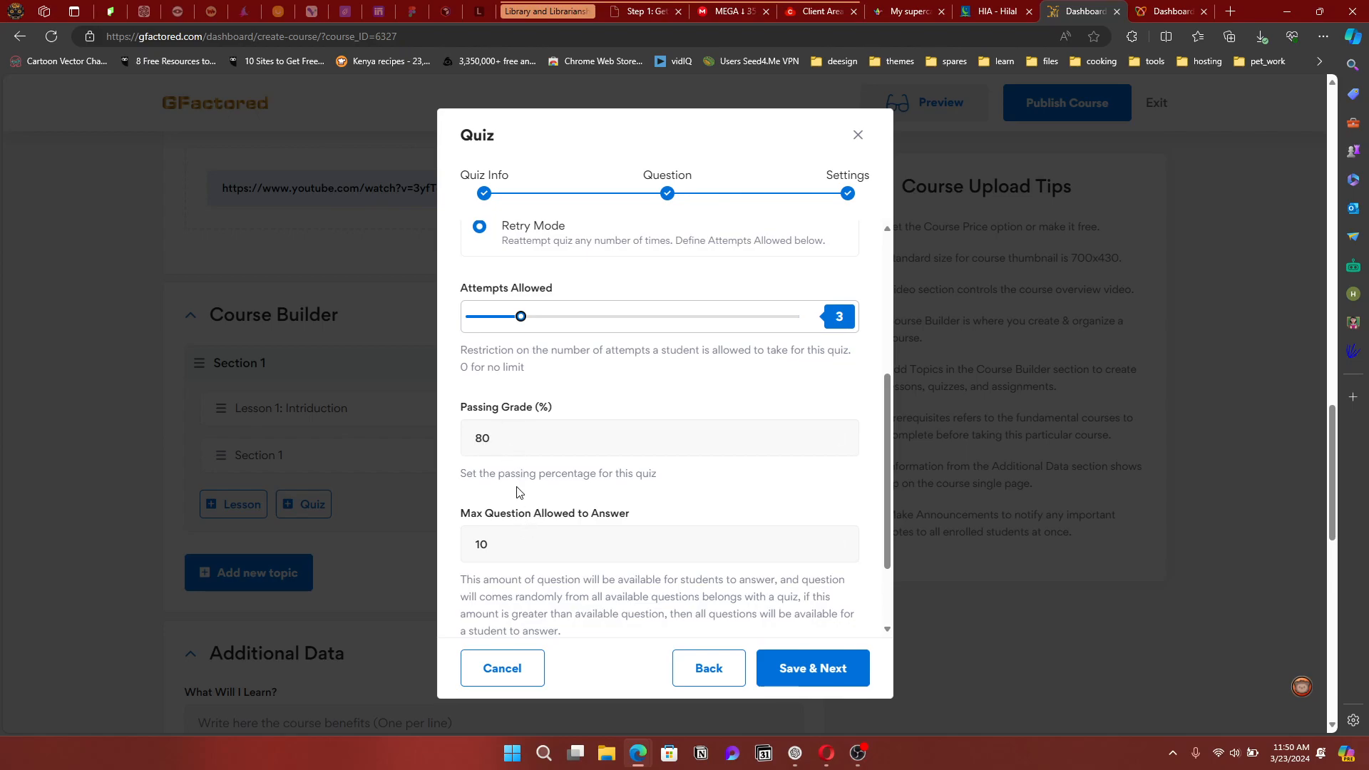
{"action": "scroll", "coordinate": [560, 490], "scroll_direction": "down", "scroll_amount": 2}
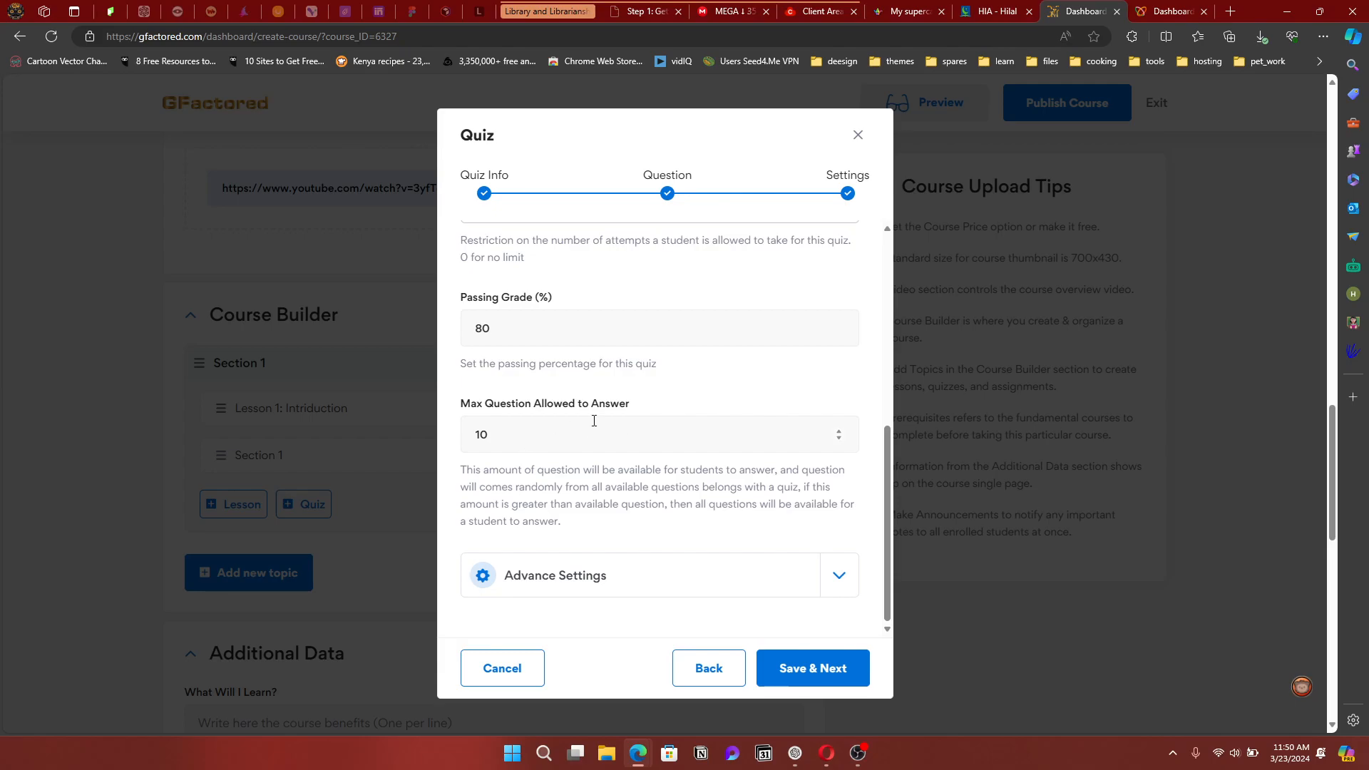
In Advance Settings, leave Question Layout unchanged and keep Questions Order as Random
{"action": "left_click", "coordinate": [835, 577]}
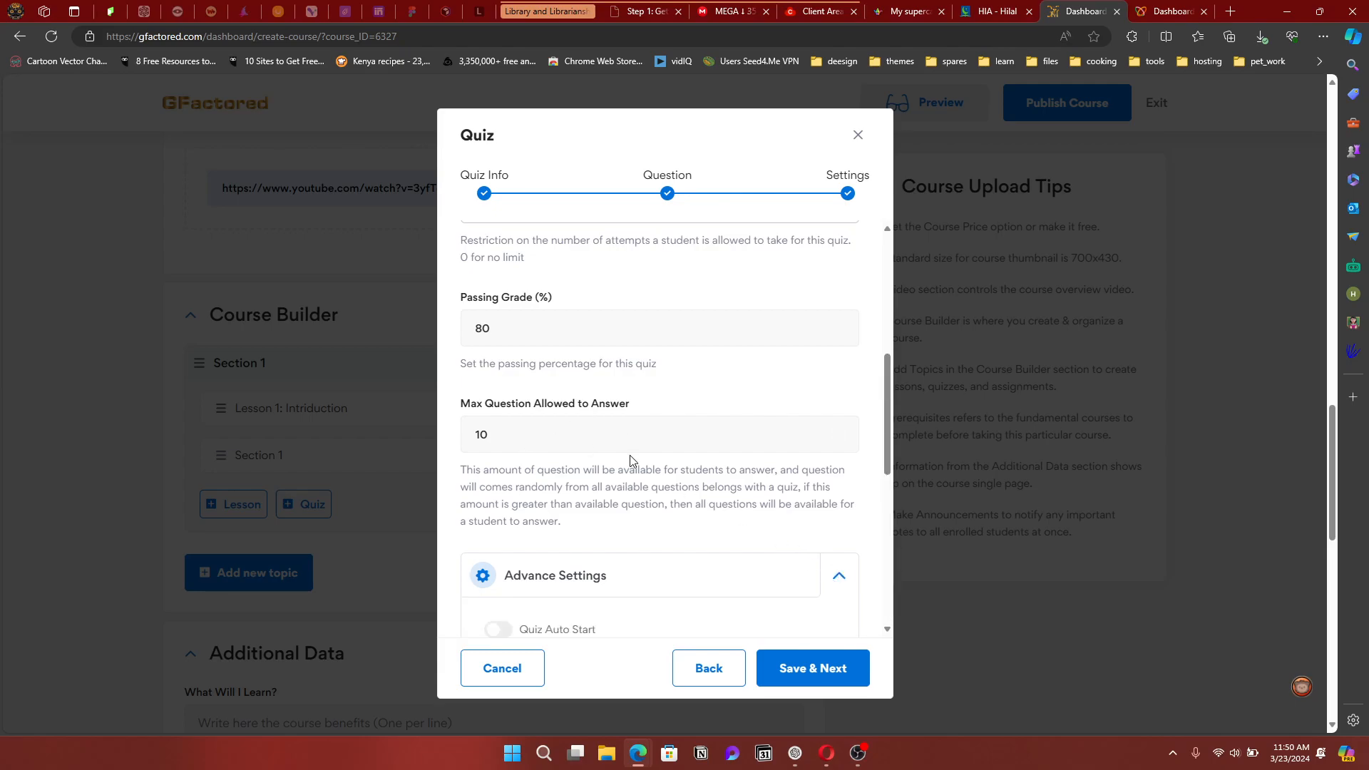
{"action": "scroll", "coordinate": [630, 461], "scroll_direction": "down", "scroll_amount": 4}
{"action": "scroll", "coordinate": [630, 461], "scroll_direction": "down", "scroll_amount": 1}
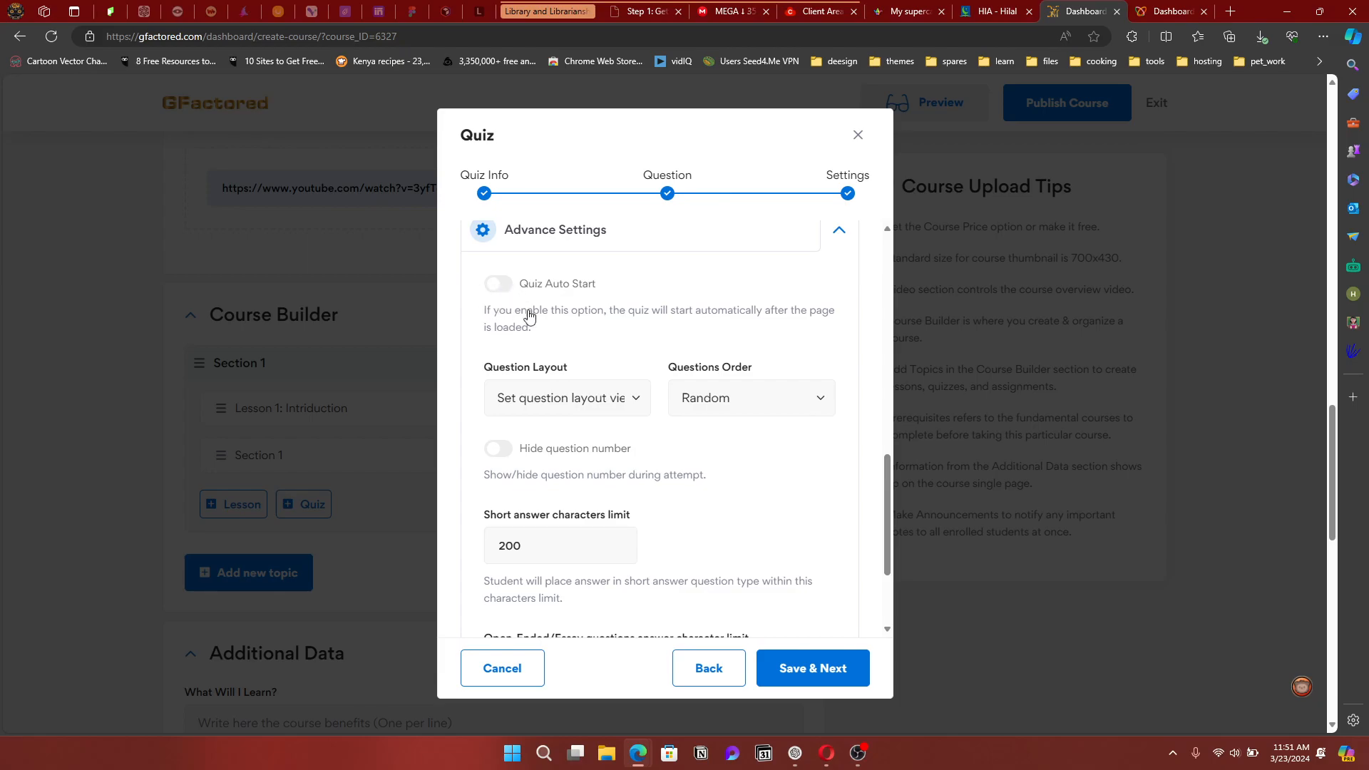
{"action": "left_click", "coordinate": [632, 407]}
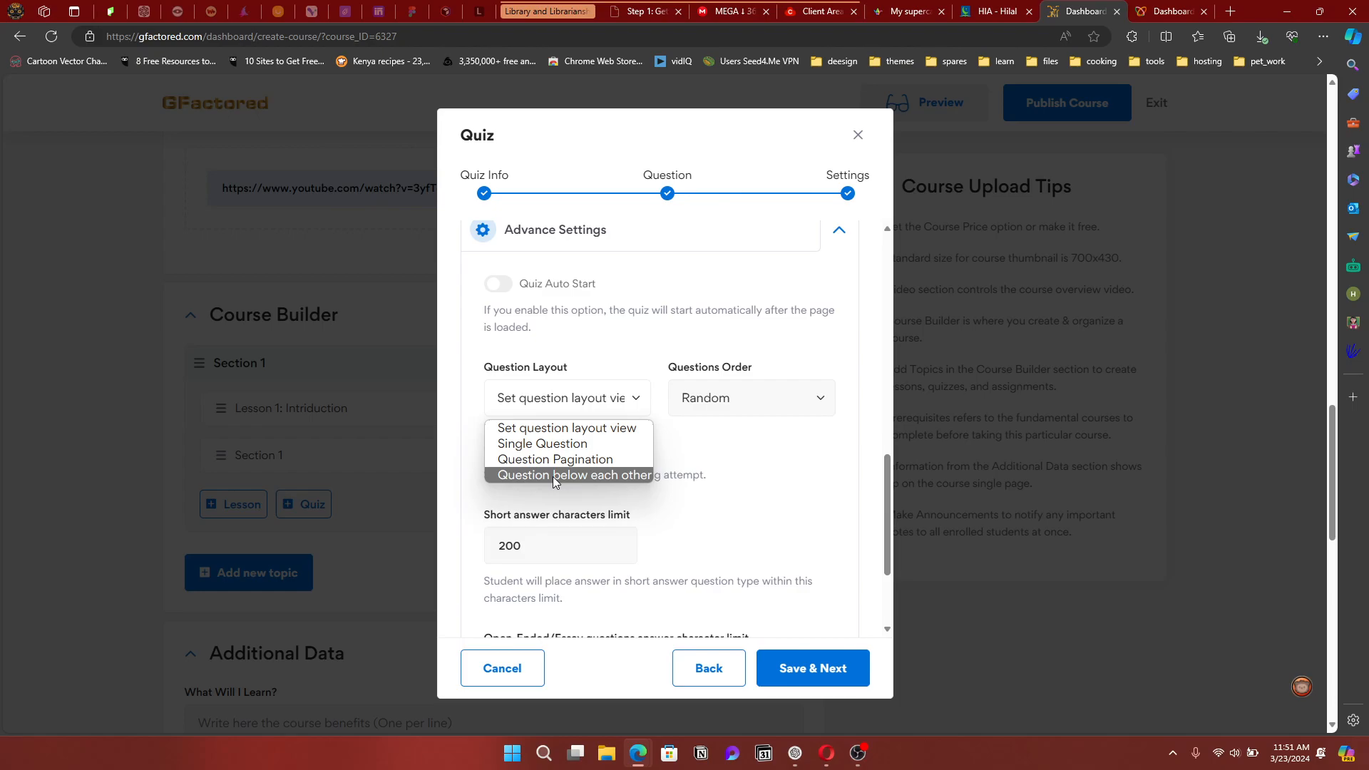
{"action": "left_click", "coordinate": [606, 429]}
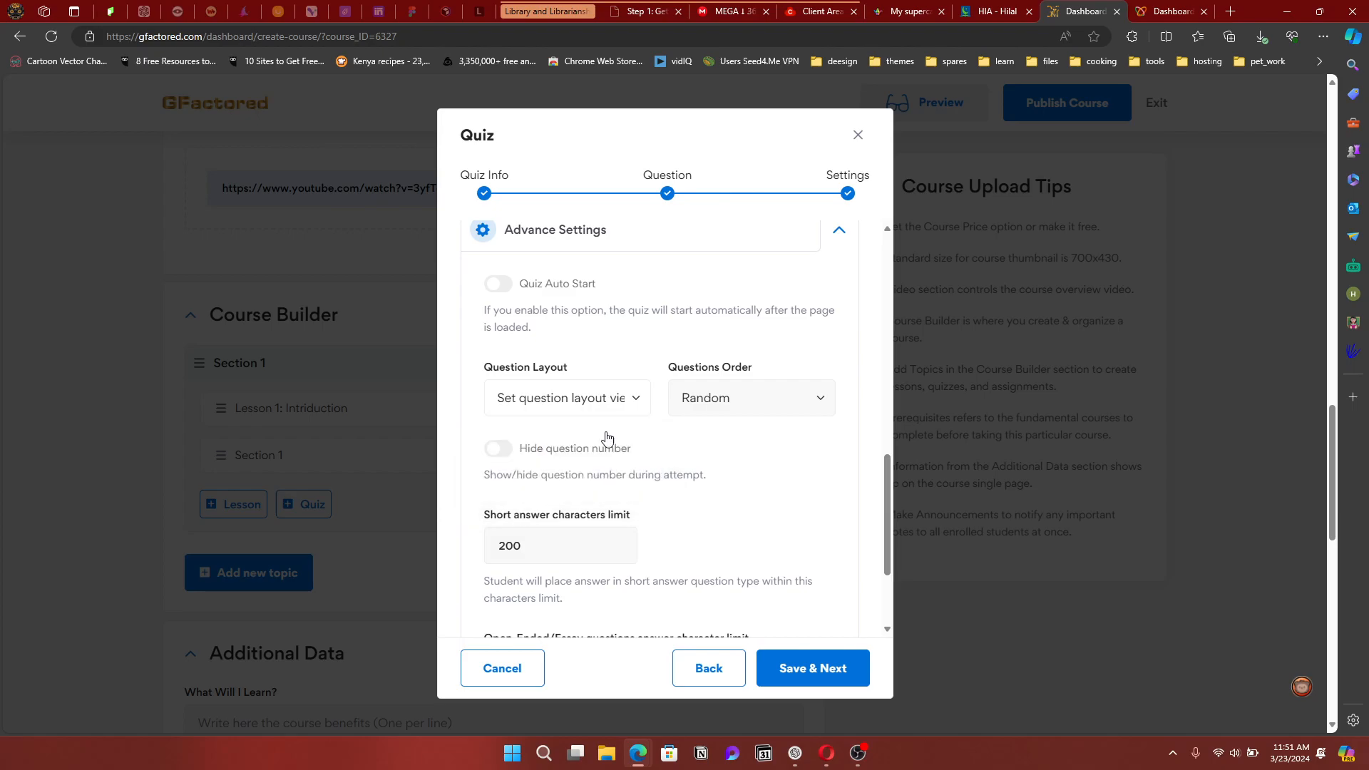
{"action": "left_click", "coordinate": [742, 406]}
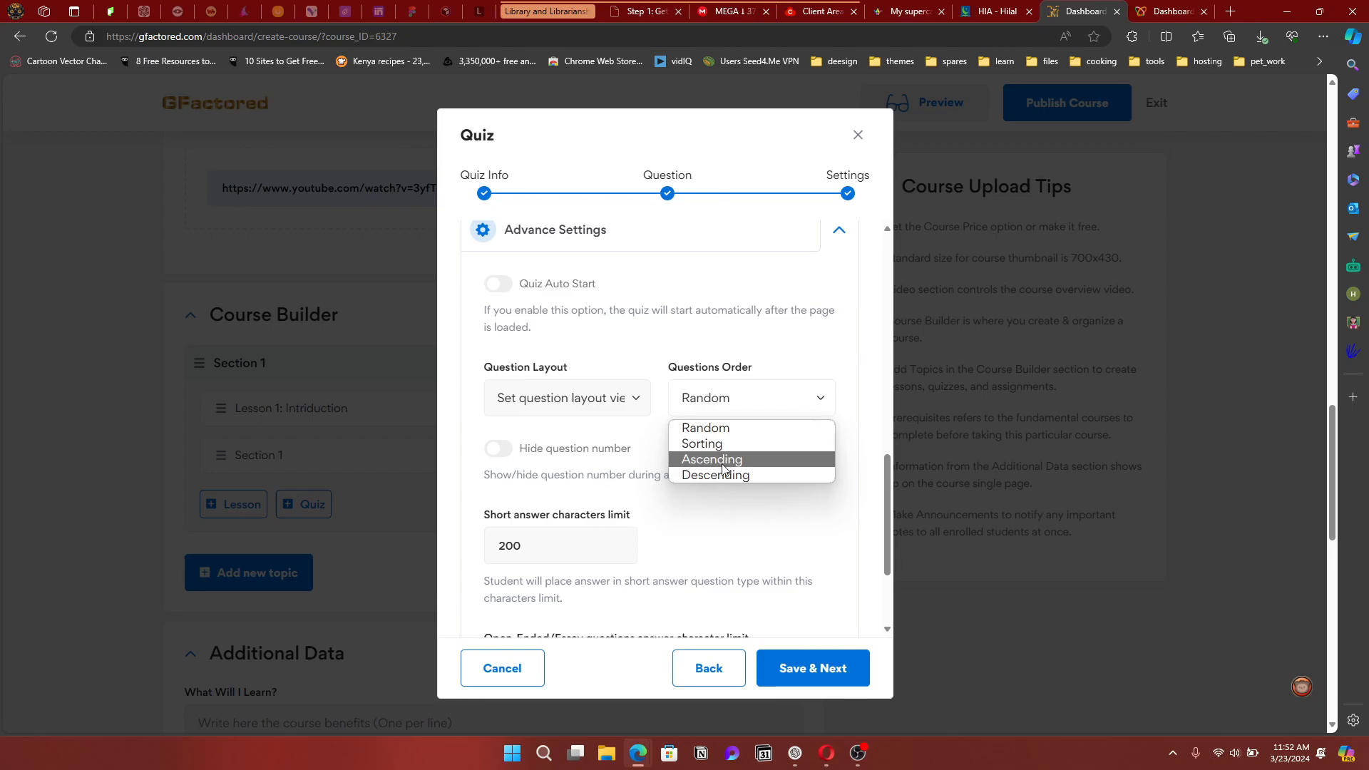
{"action": "left_click", "coordinate": [710, 428]}
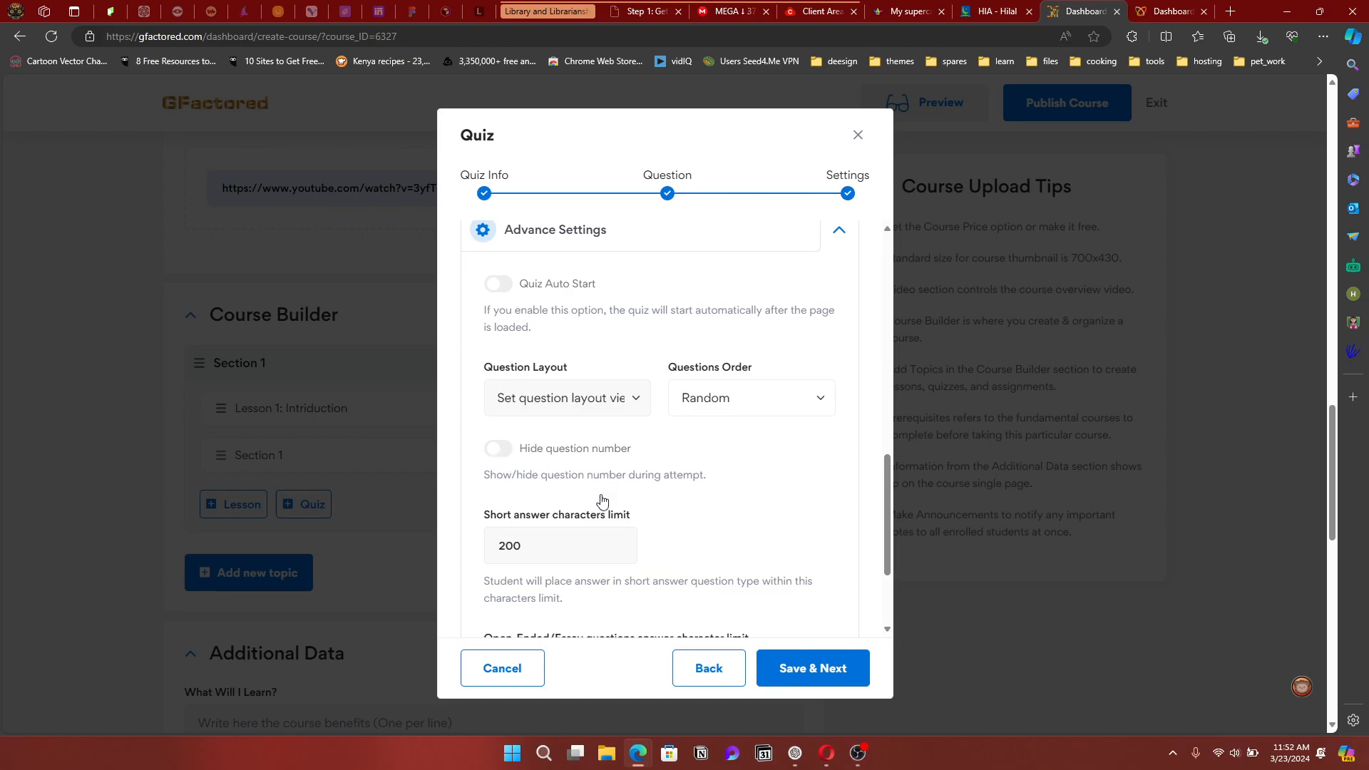
Limit short answers to 500 characters and open-ended/essay answers to 3000
{"action": "scroll", "coordinate": [571, 546], "scroll_direction": "down", "scroll_amount": 2}
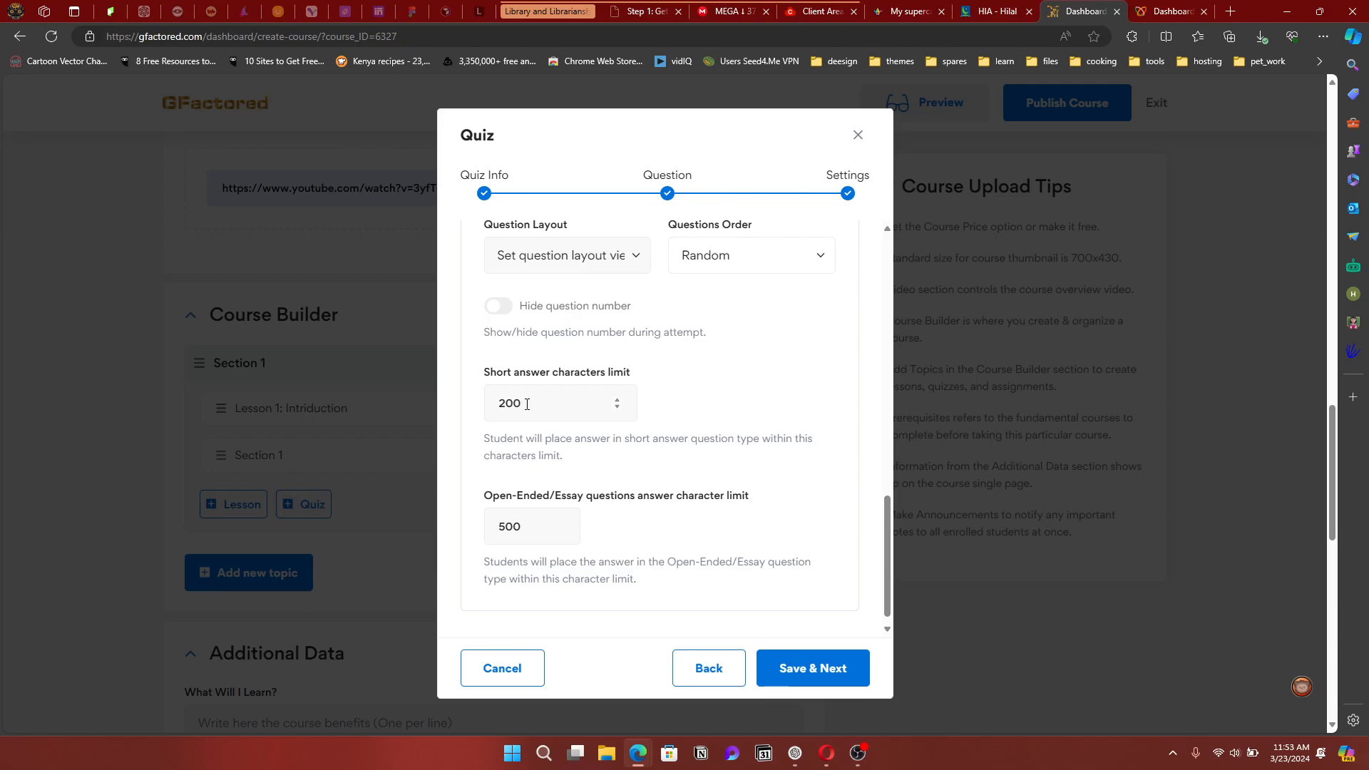
{"action": "left_click_drag", "start_coordinate": [527, 404], "coordinate": [489, 397]}
{"action": "type", "text": "500"}
{"action": "scroll", "coordinate": [626, 495], "scroll_direction": "down", "scroll_amount": 1}
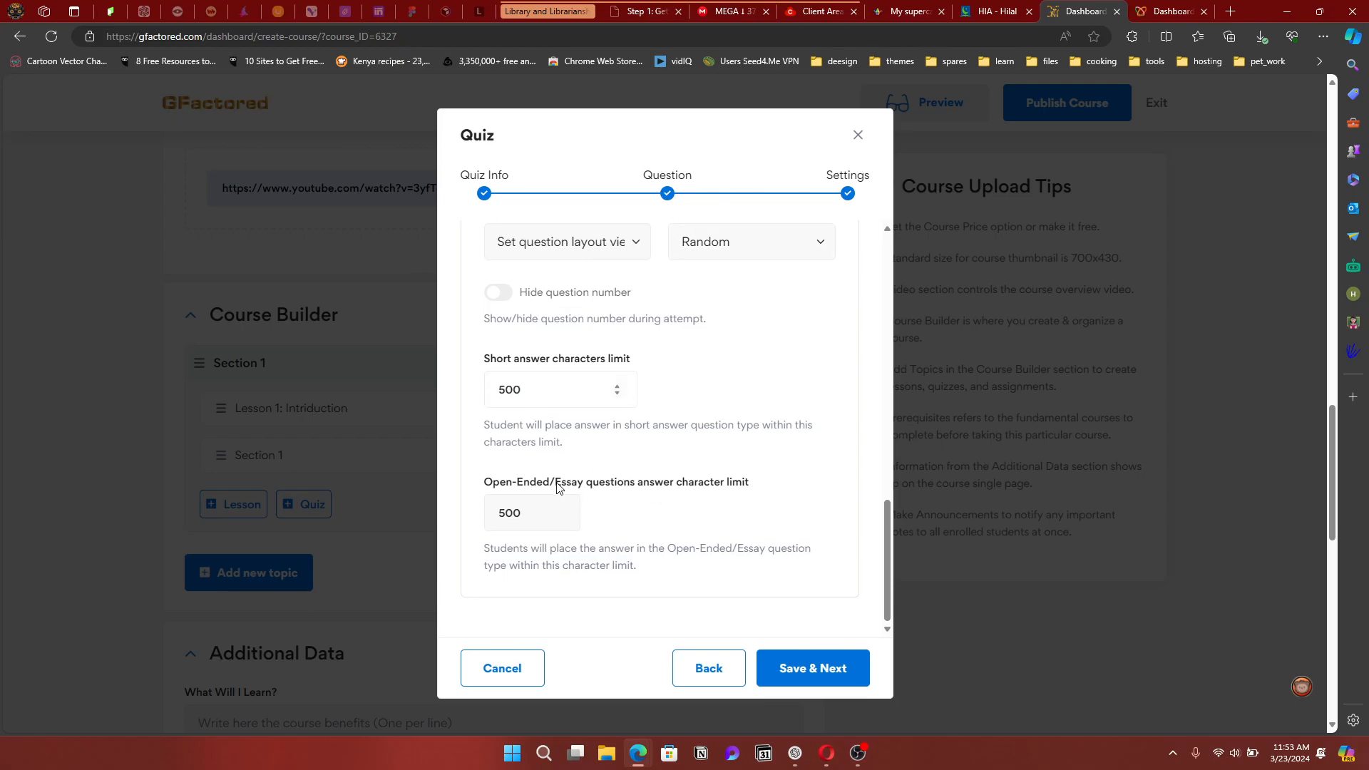
{"action": "left_click_drag", "start_coordinate": [537, 514], "coordinate": [476, 521]}
{"action": "type", "text": "3000"}
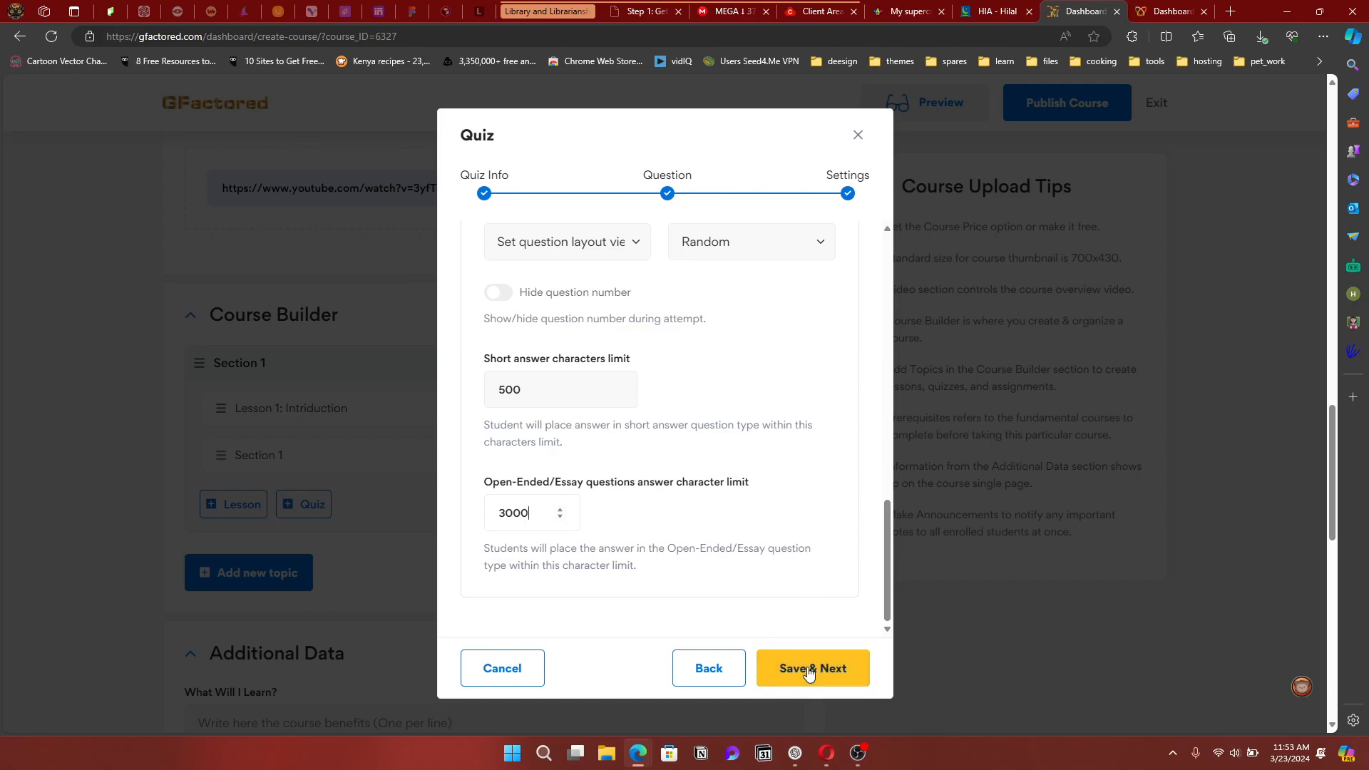
Save the quiz and scroll down to the course's Additional Data section
{"action": "left_click", "coordinate": [833, 672]}
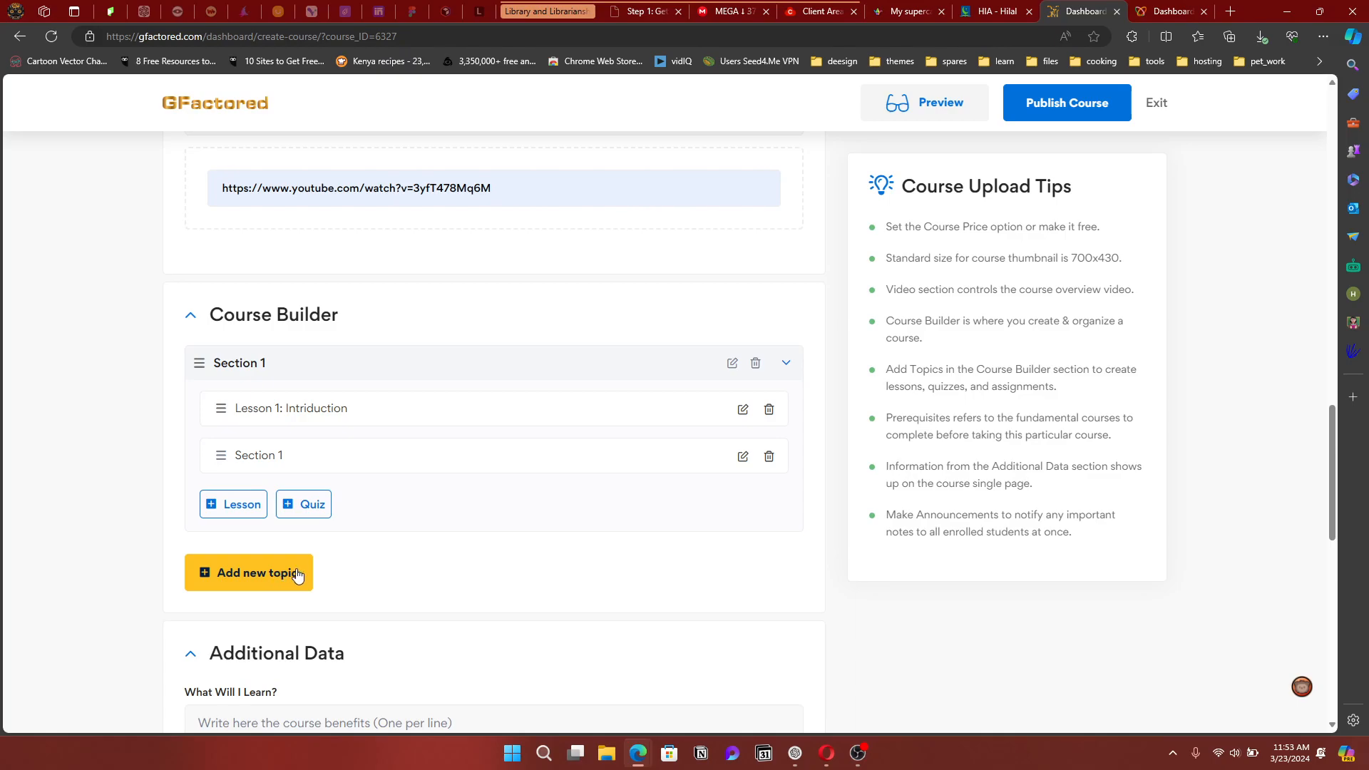
{"action": "scroll", "coordinate": [478, 563], "scroll_direction": "down", "scroll_amount": 2}
{"action": "scroll", "coordinate": [478, 564], "scroll_direction": "down", "scroll_amount": 2}
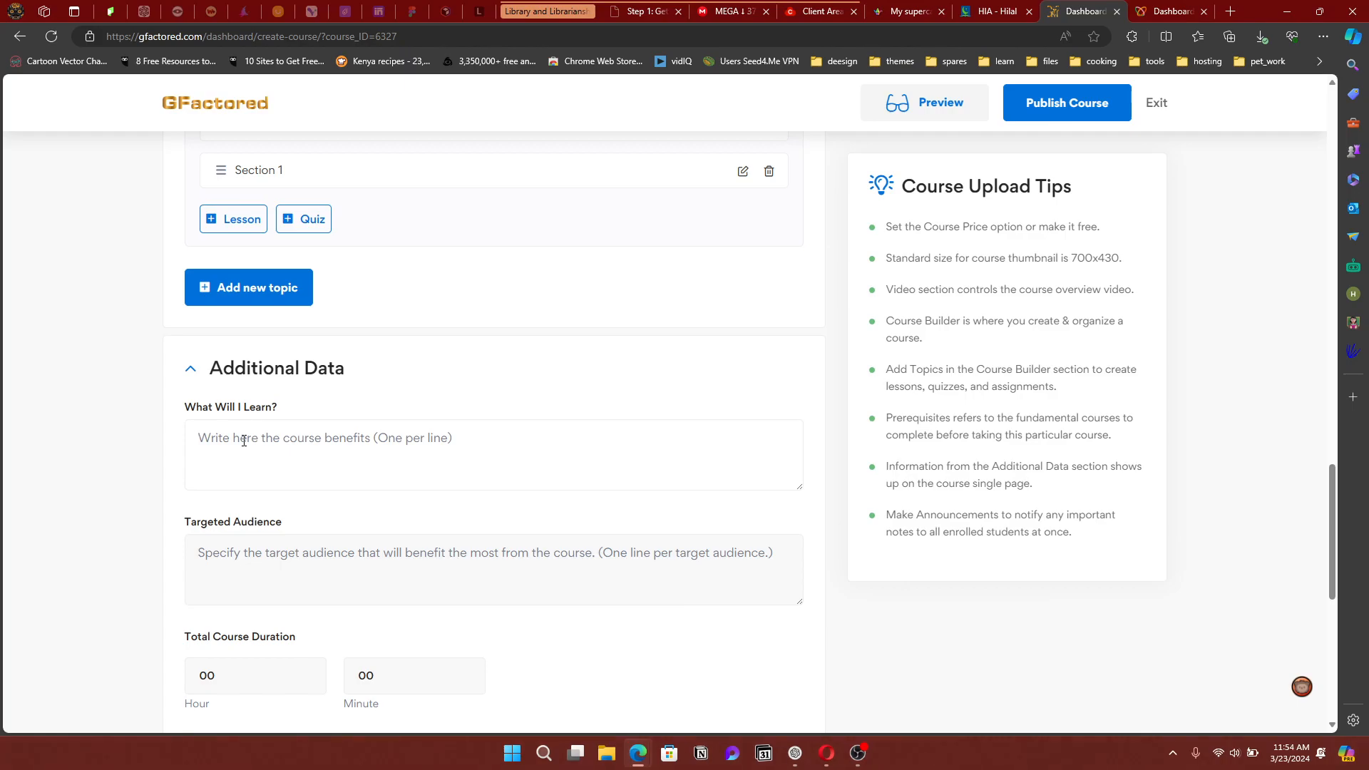
List 'how to use the GFactored platform' and 'How to make money online.' under What Will I Learn?
{"action": "type", "text": "ho"}
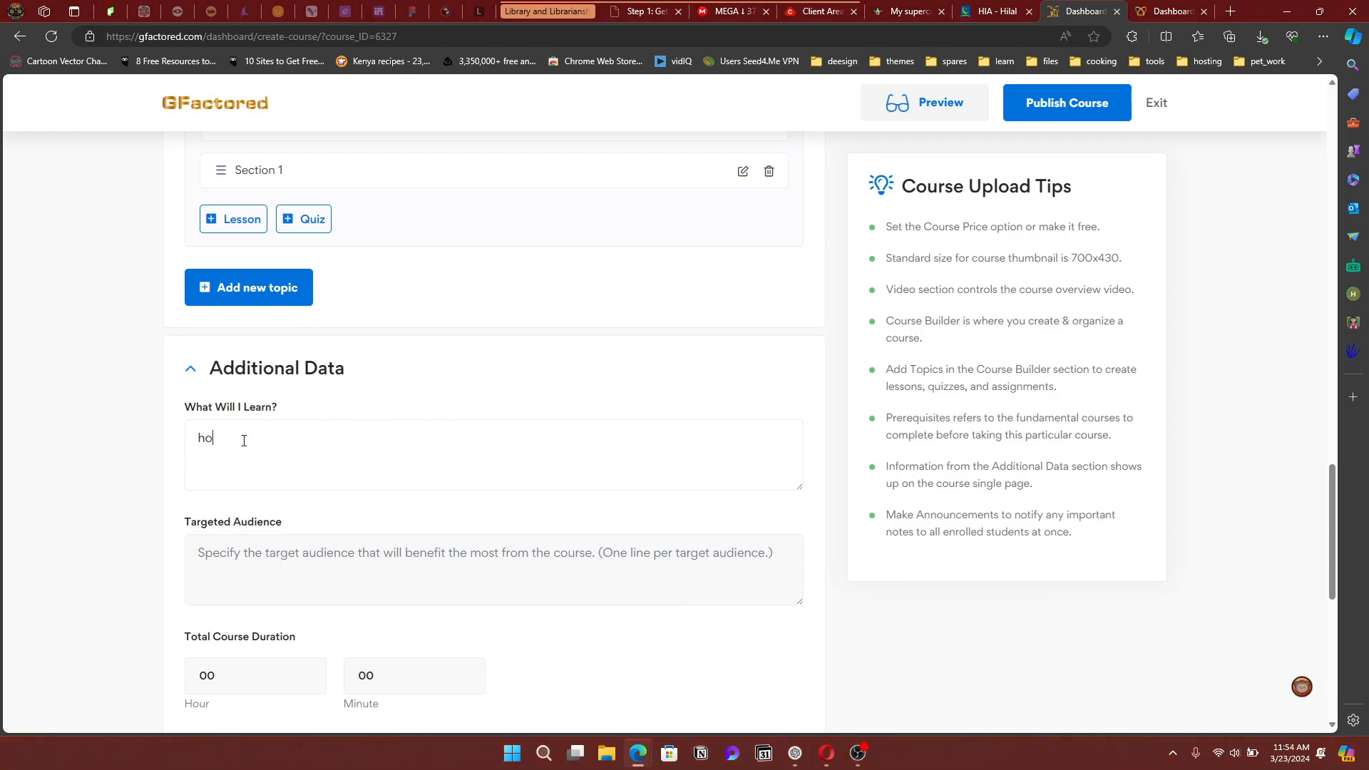
{"action": "type", "text": "w to use the GFactored platf"}
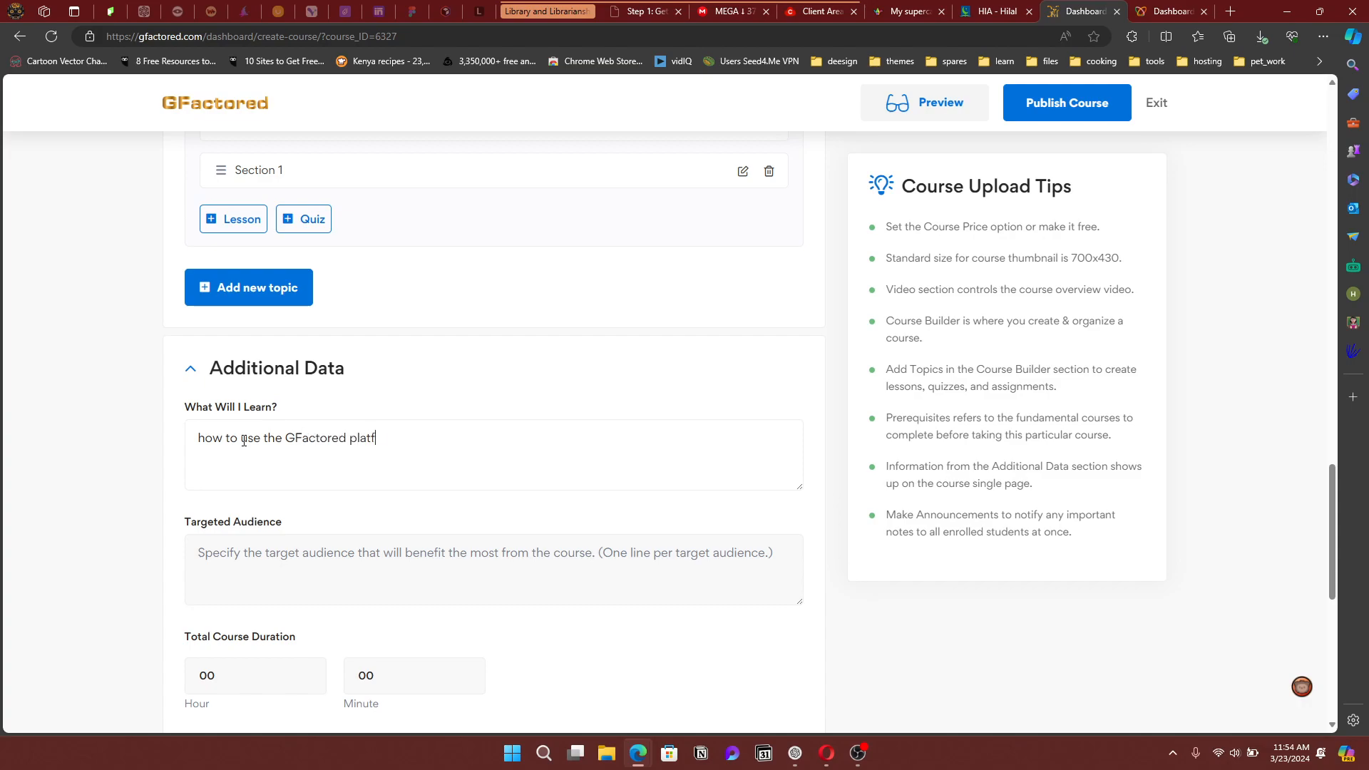
{"action": "type", "text": "orfm"}
{"action": "key", "text": "Return"}
{"action": "key", "text": "Return"}
{"action": "type", "text": "How to make money onl"}
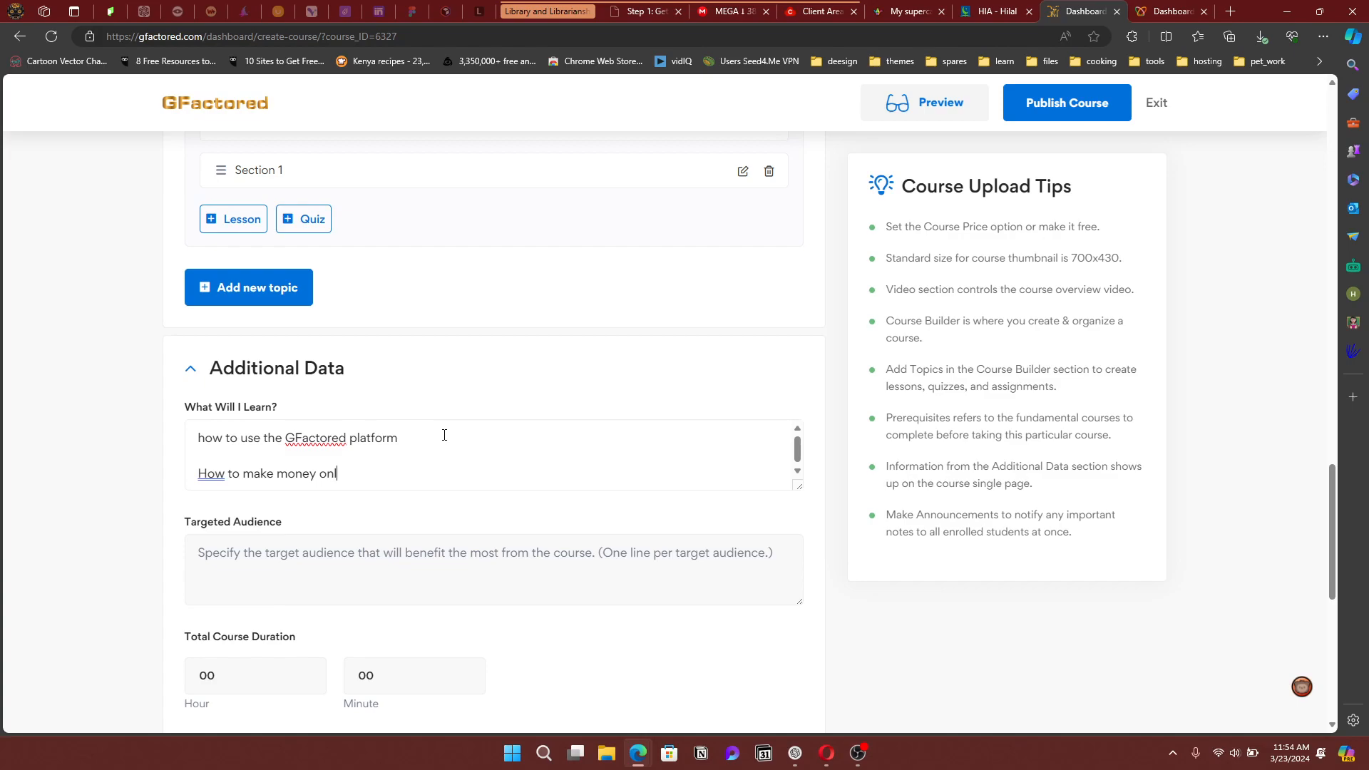
{"action": "type", "text": "ine."}
{"action": "left_click", "coordinate": [414, 437]}
Enter Teachers, Doctors and Lawyers in Targeted Audience, one per line
{"action": "left_click", "coordinate": [427, 542]}
{"action": "type", "text": "T"}
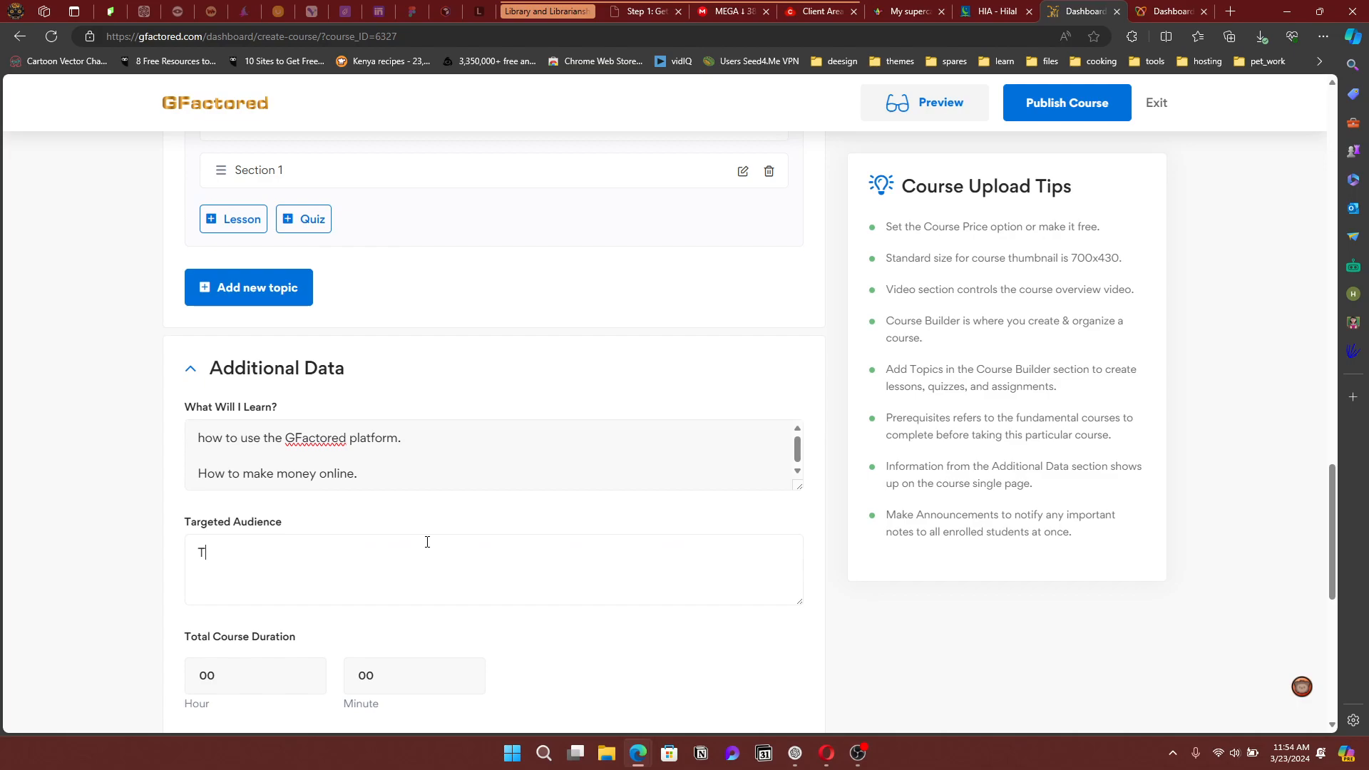
{"action": "type", "text": "eachers"}
{"action": "key", "text": "Return"}
{"action": "key", "text": "Return"}
{"action": "type", "text": "Doctors"}
{"action": "key", "text": "Return"}
{"action": "key", "text": "Return"}
{"action": "type", "text": "La"}
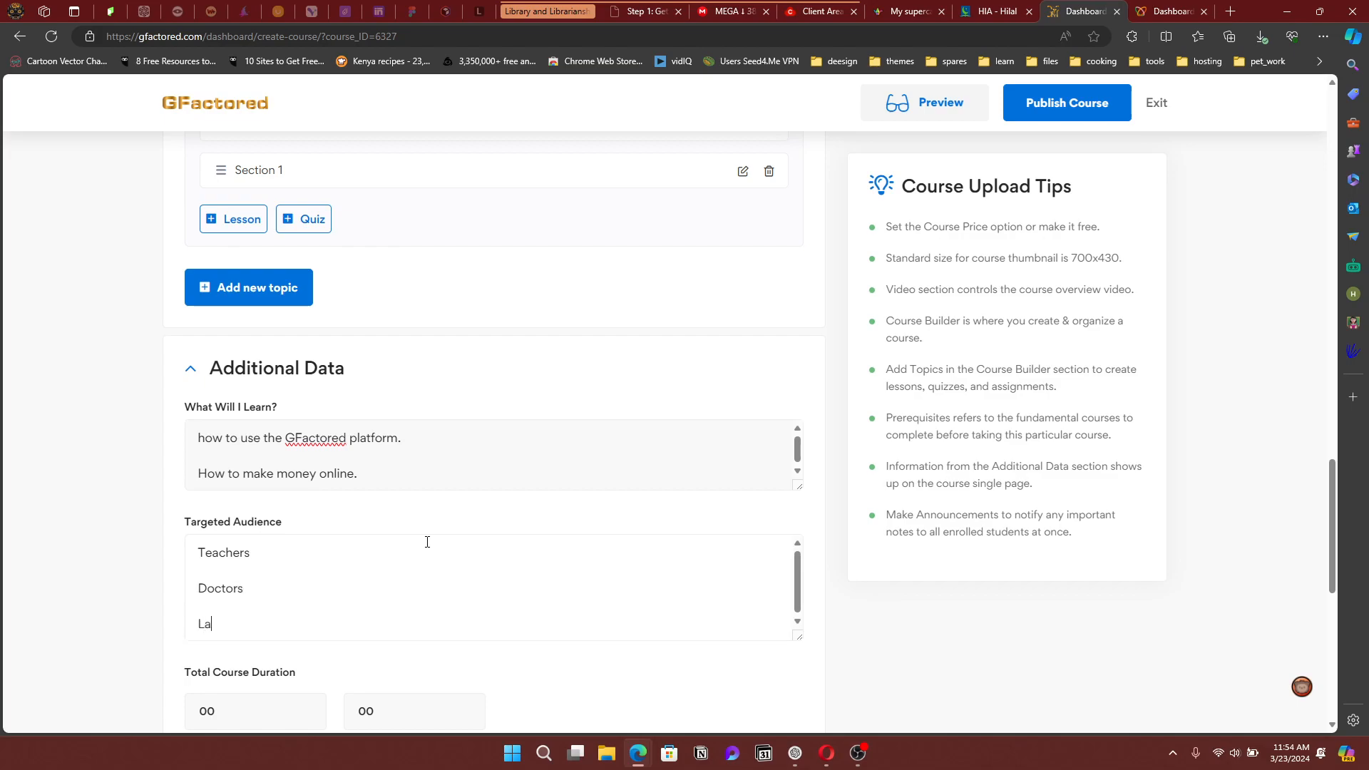
{"action": "type", "text": "wyers"}
{"action": "scroll", "coordinate": [449, 535], "scroll_direction": "down", "scroll_amount": 5}
{"action": "scroll", "coordinate": [473, 489], "scroll_direction": "up", "scroll_amount": 2}
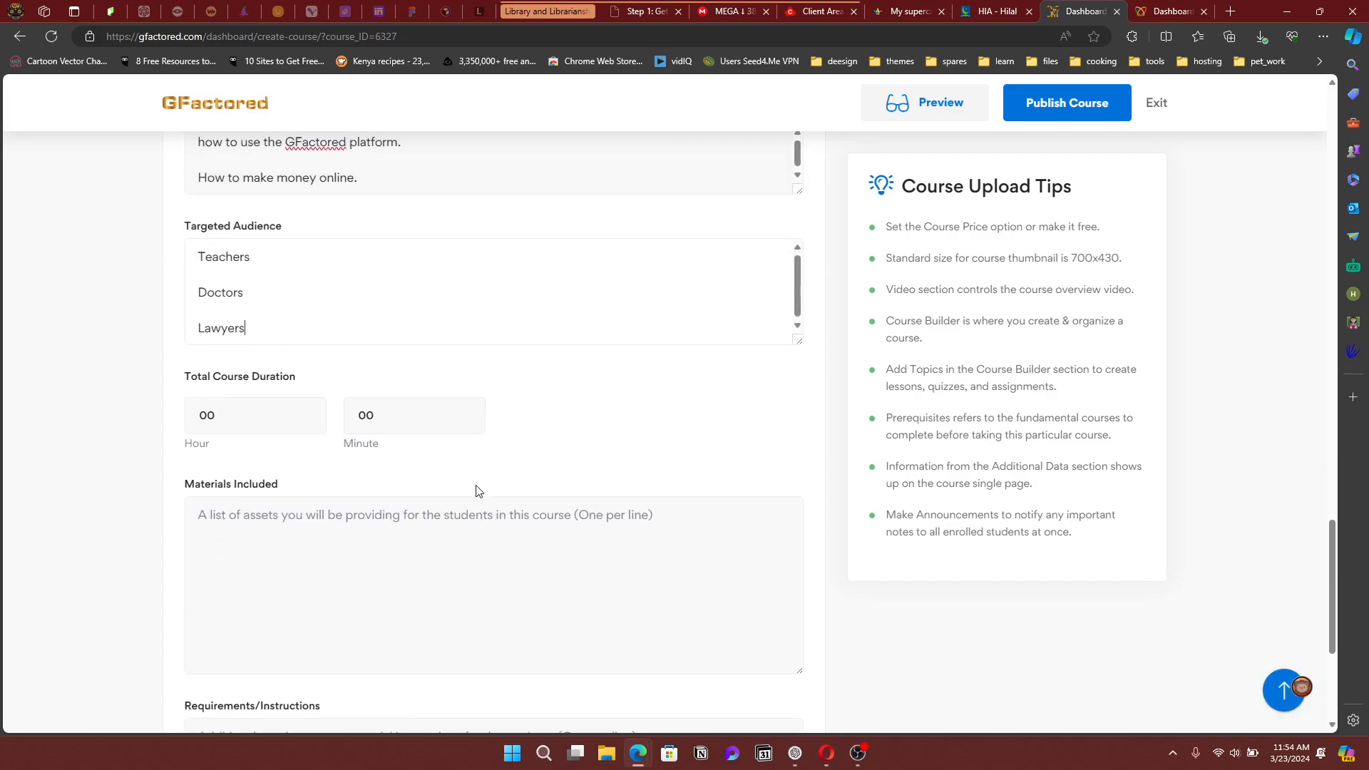
Add All as a new first line above Teachers
{"action": "left_click", "coordinate": [200, 267]}
{"action": "key", "text": "Return"}
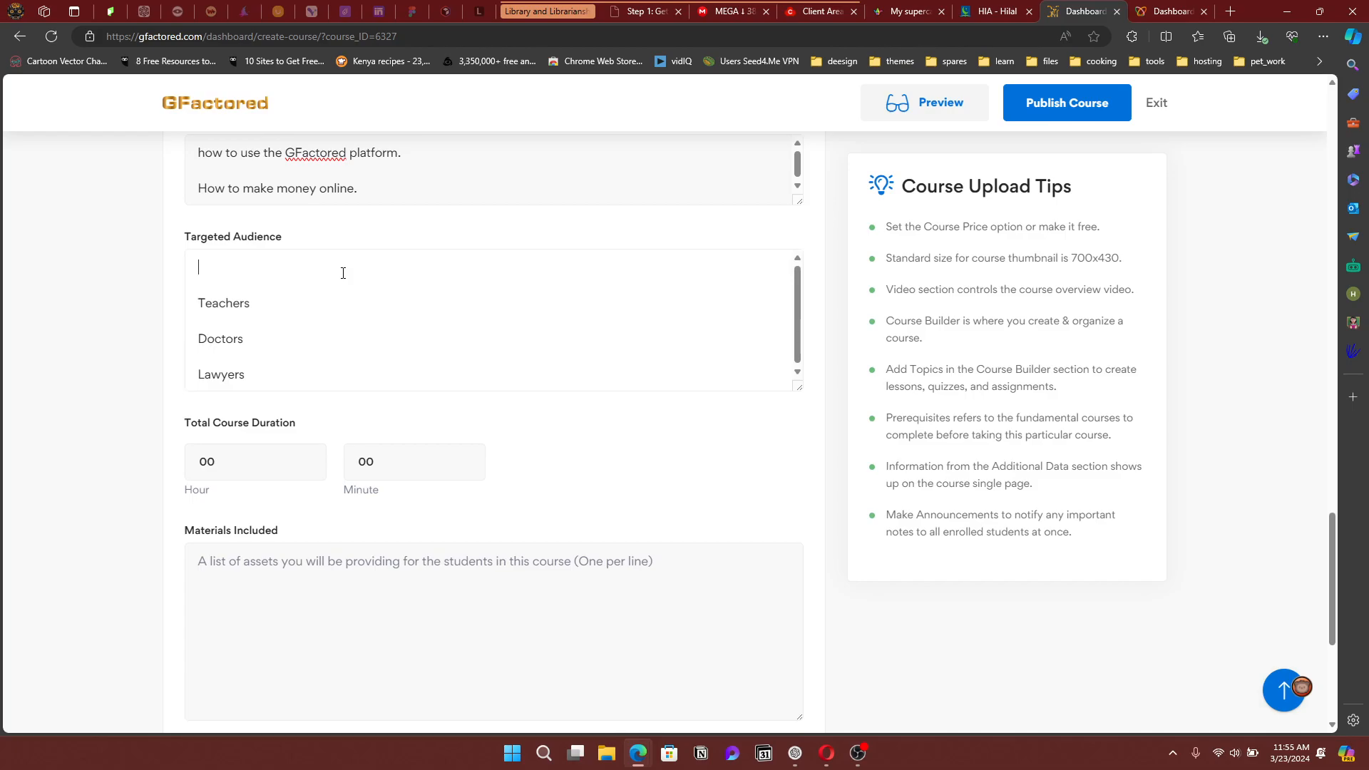
{"action": "type", "text": "All"}
Set the Total Course Duration hour to 3 and minutes to 20
{"action": "scroll", "coordinate": [329, 326], "scroll_direction": "down", "scroll_amount": 2}
{"action": "left_click_drag", "start_coordinate": [247, 309], "coordinate": [156, 317]}
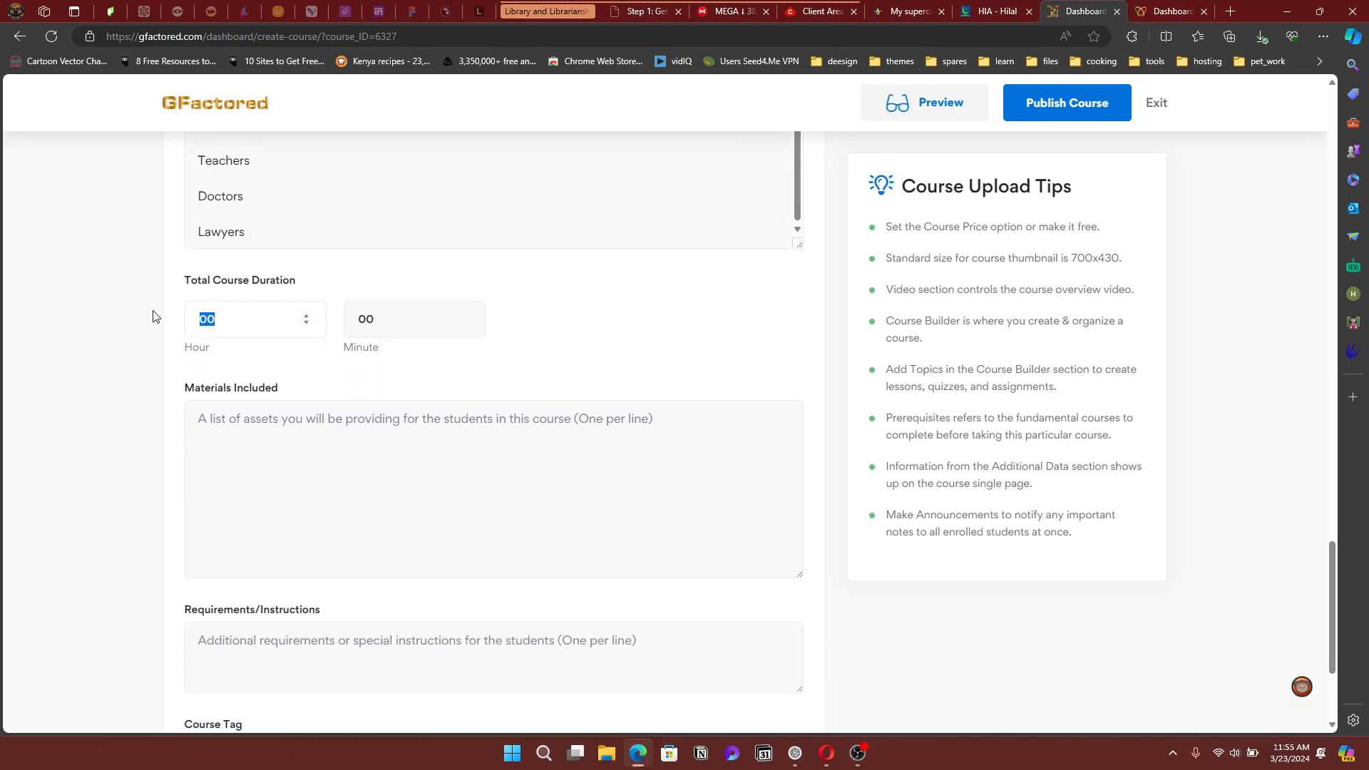
{"action": "scroll", "coordinate": [183, 342], "scroll_direction": "up", "scroll_amount": 8}
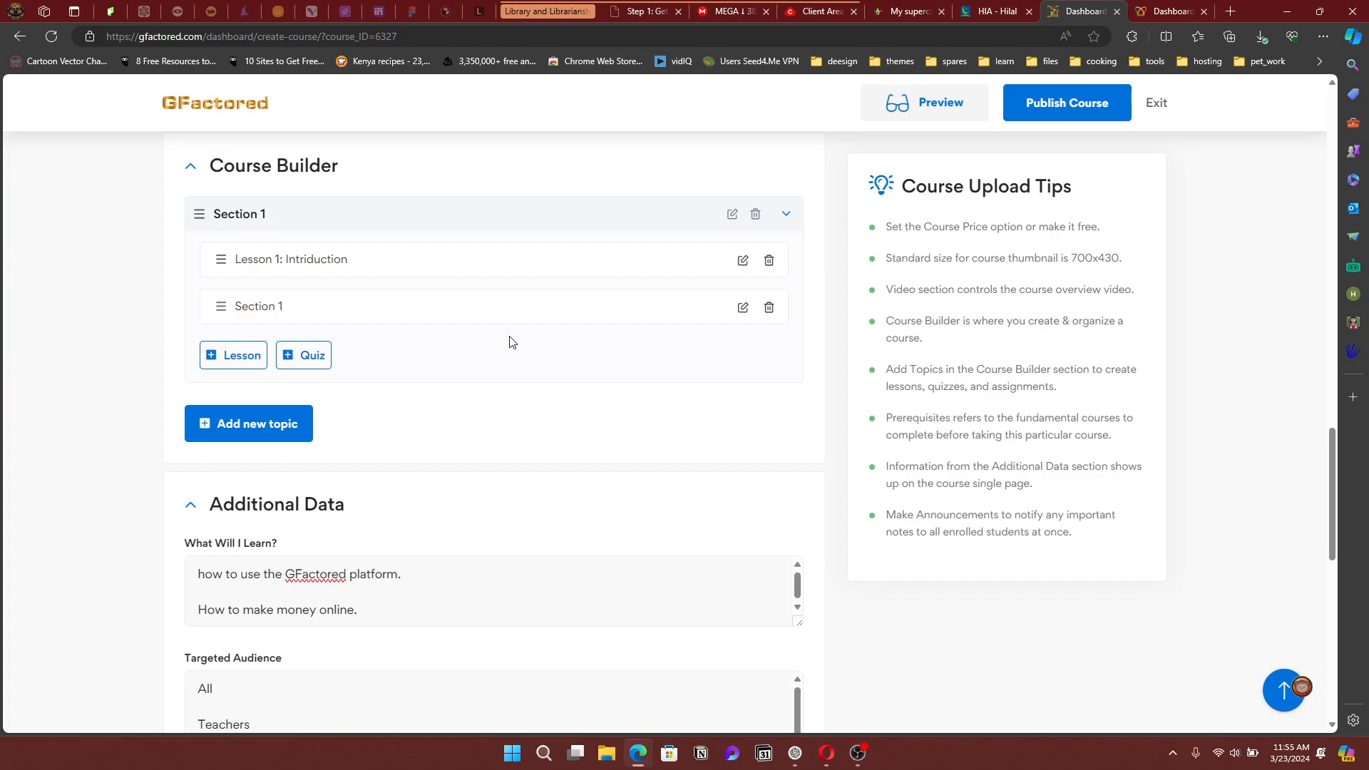
{"action": "scroll", "coordinate": [475, 394], "scroll_direction": "down", "scroll_amount": 8}
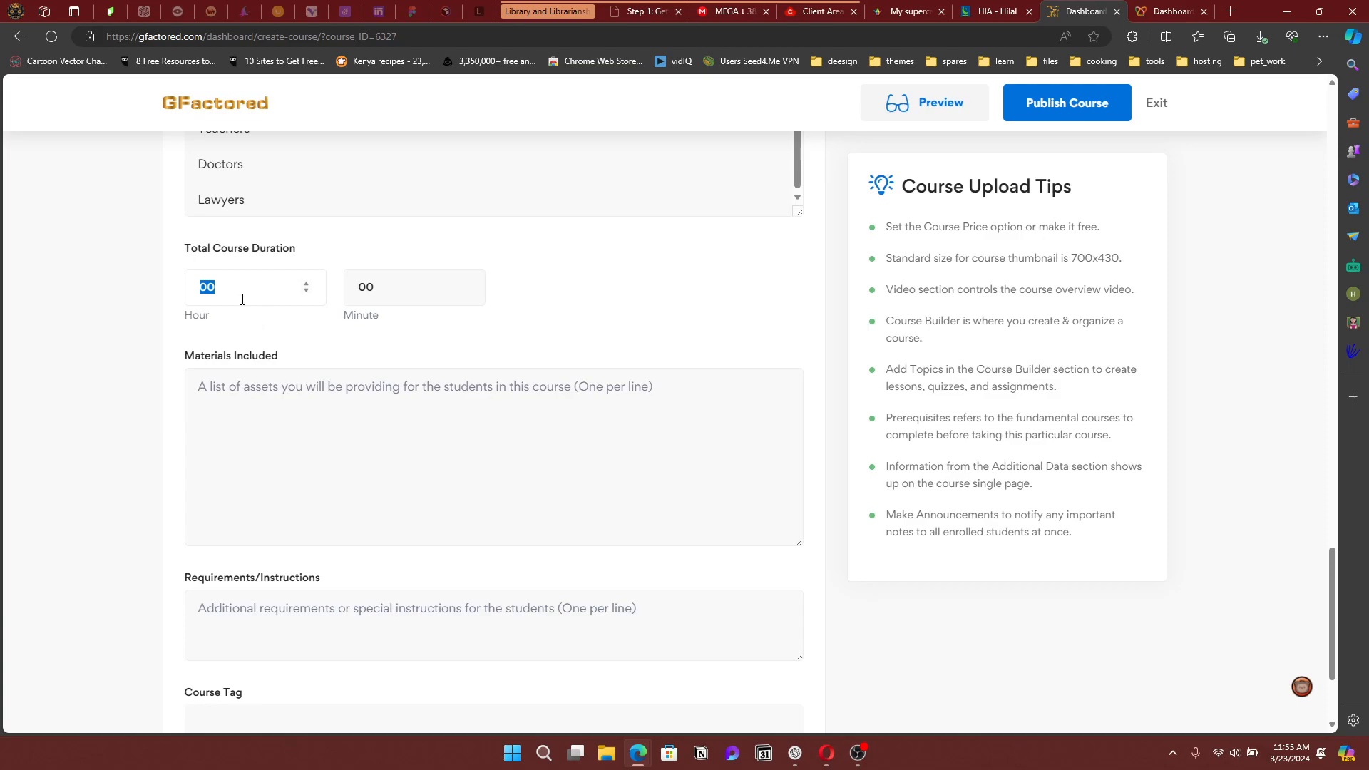
{"action": "type", "text": "3"}
{"action": "double_click", "coordinate": [361, 288]}
{"action": "type", "text": "20"}
{"action": "scroll", "coordinate": [388, 407], "scroll_direction": "down", "scroll_amount": 1}
{"action": "left_click", "coordinate": [334, 348]}
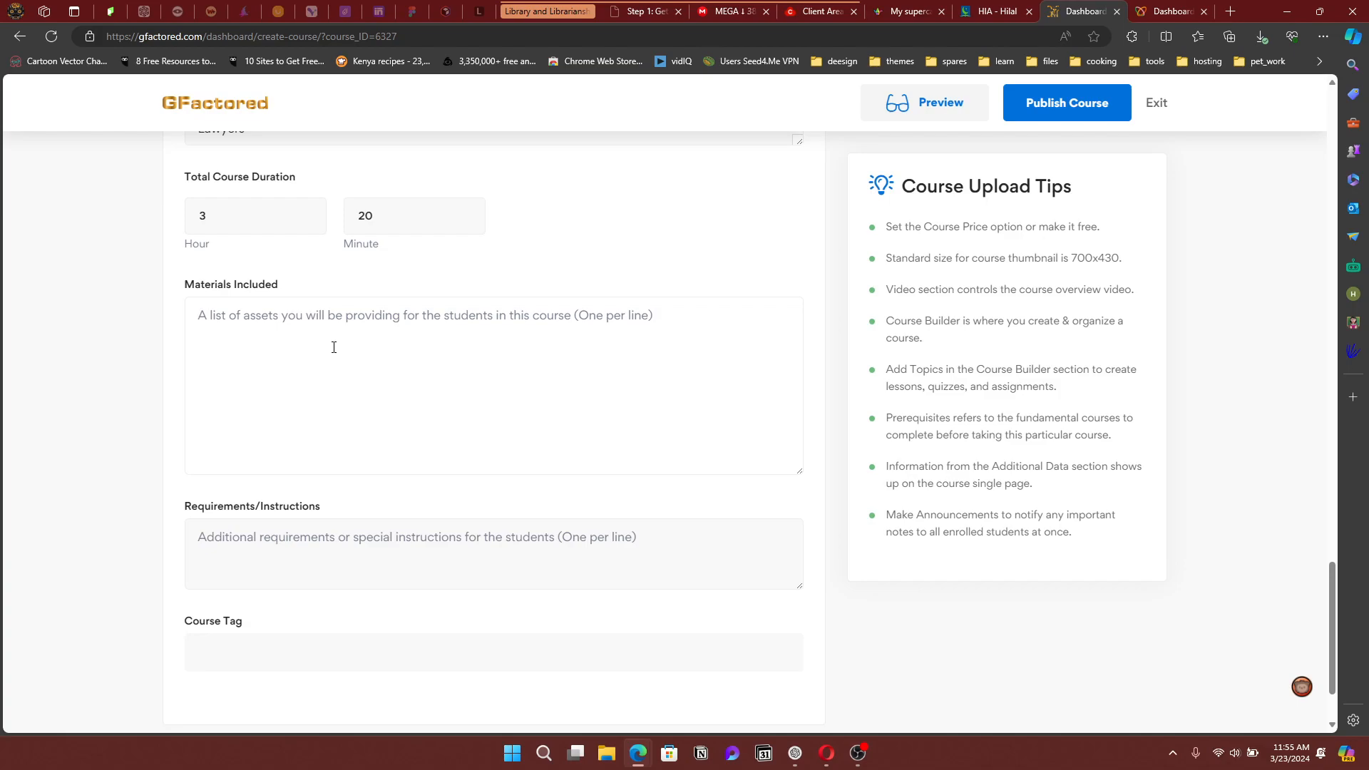
Enter Notes, Worksheets, Workbooks, Videos and images in Materials Included, one per line
{"action": "type", "text": "Notes  "}
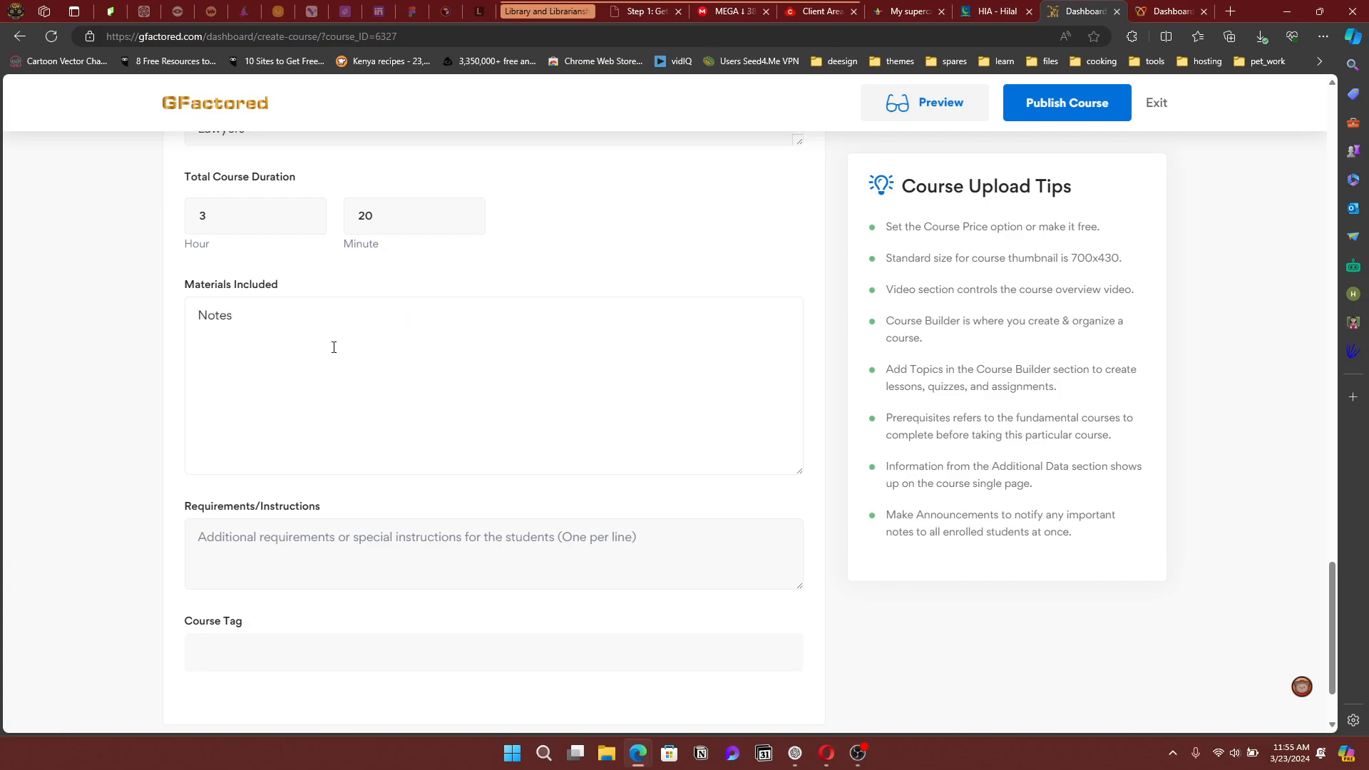
{"action": "type", "text": "Workshee"}
{"action": "type", "text": "ts  "}
{"action": "type", "text": "Workbo"}
{"action": "type", "text": "oks"}
{"action": "key", "text": "Return"}
{"action": "key", "text": "Return"}
{"action": "type", "text": "Vides"}
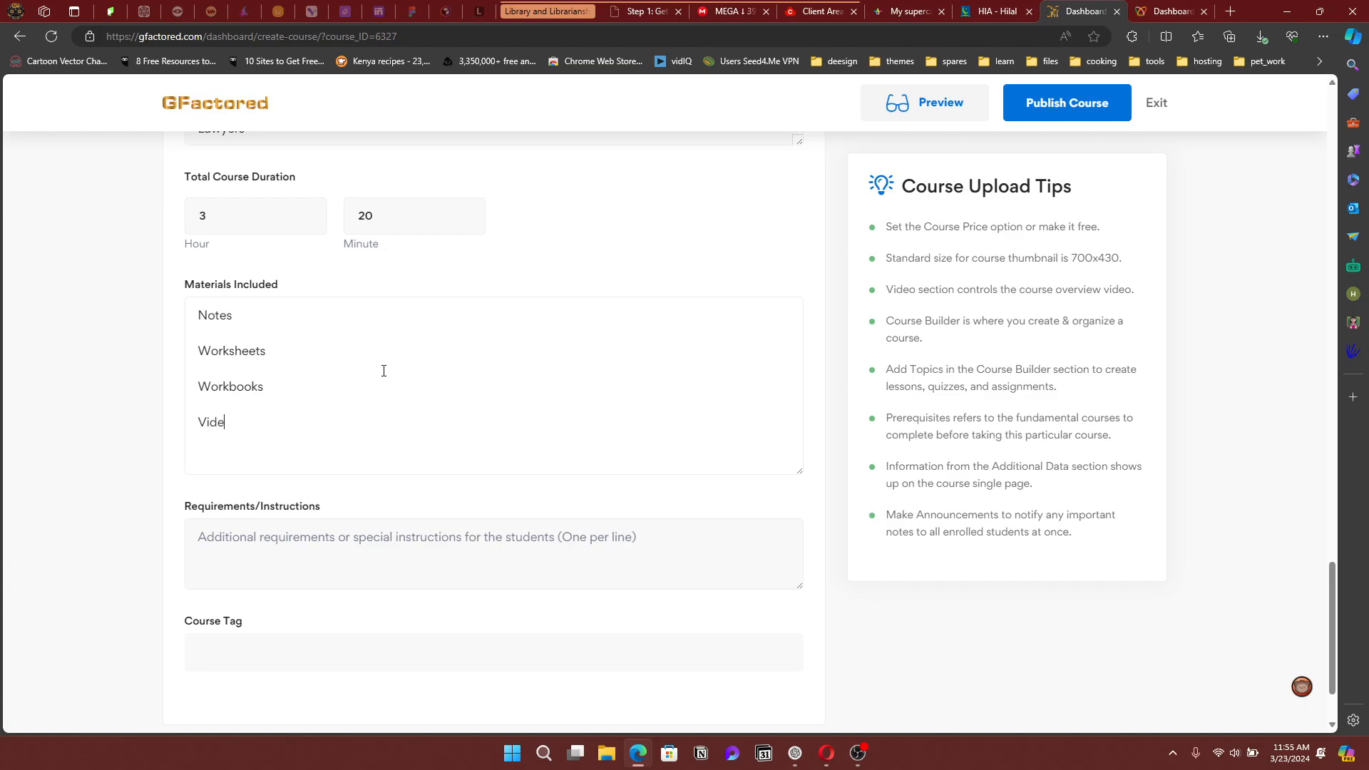
{"action": "key", "text": "BackSpace"}
{"action": "type", "text": "os"}
{"action": "key", "text": "Return"}
{"action": "key", "text": "Return"}
{"action": "type", "text": "images"}
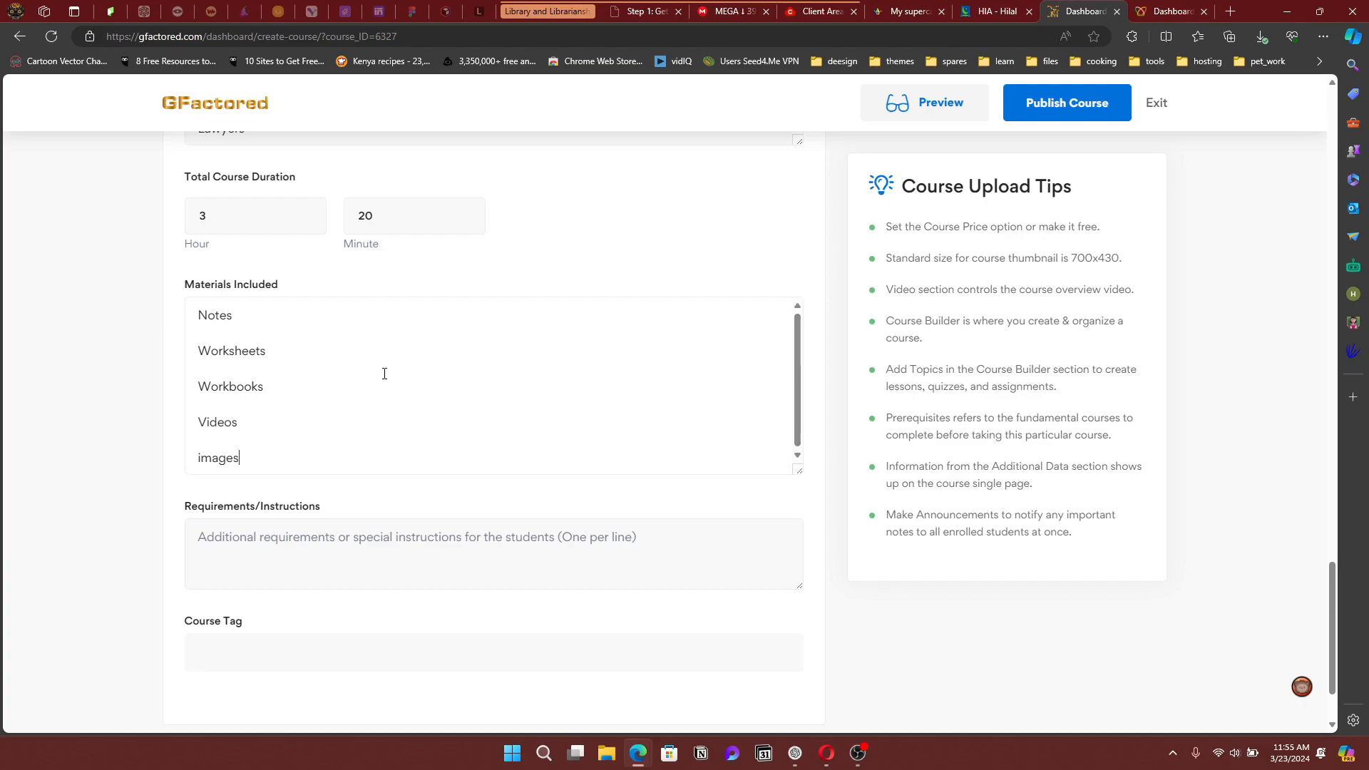
{"action": "scroll", "coordinate": [479, 453], "scroll_direction": "down", "scroll_amount": 2}
{"action": "left_click", "coordinate": [338, 432]}
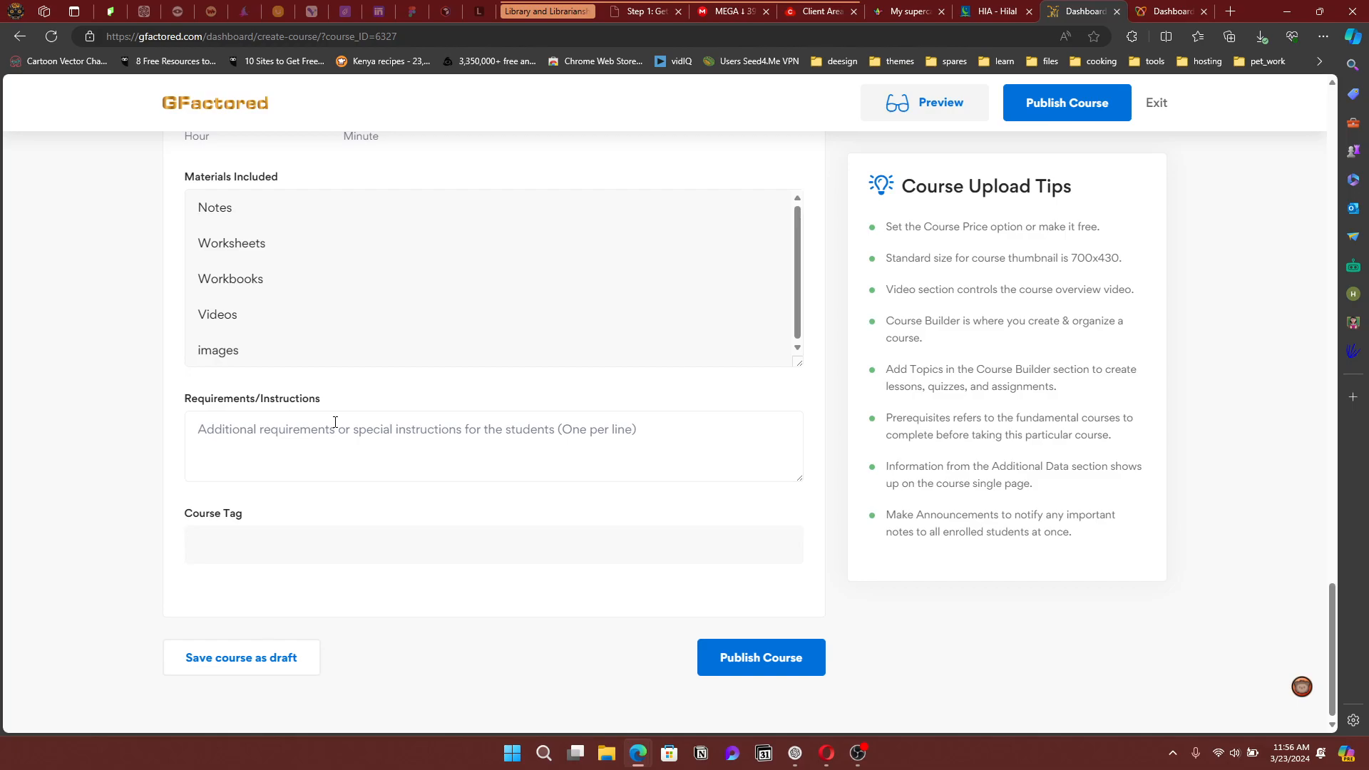
Enter Laptop, Smart Phone, Internet Connection and Open Minded as requirements, one per line
{"action": "type", "text": "Lap"}
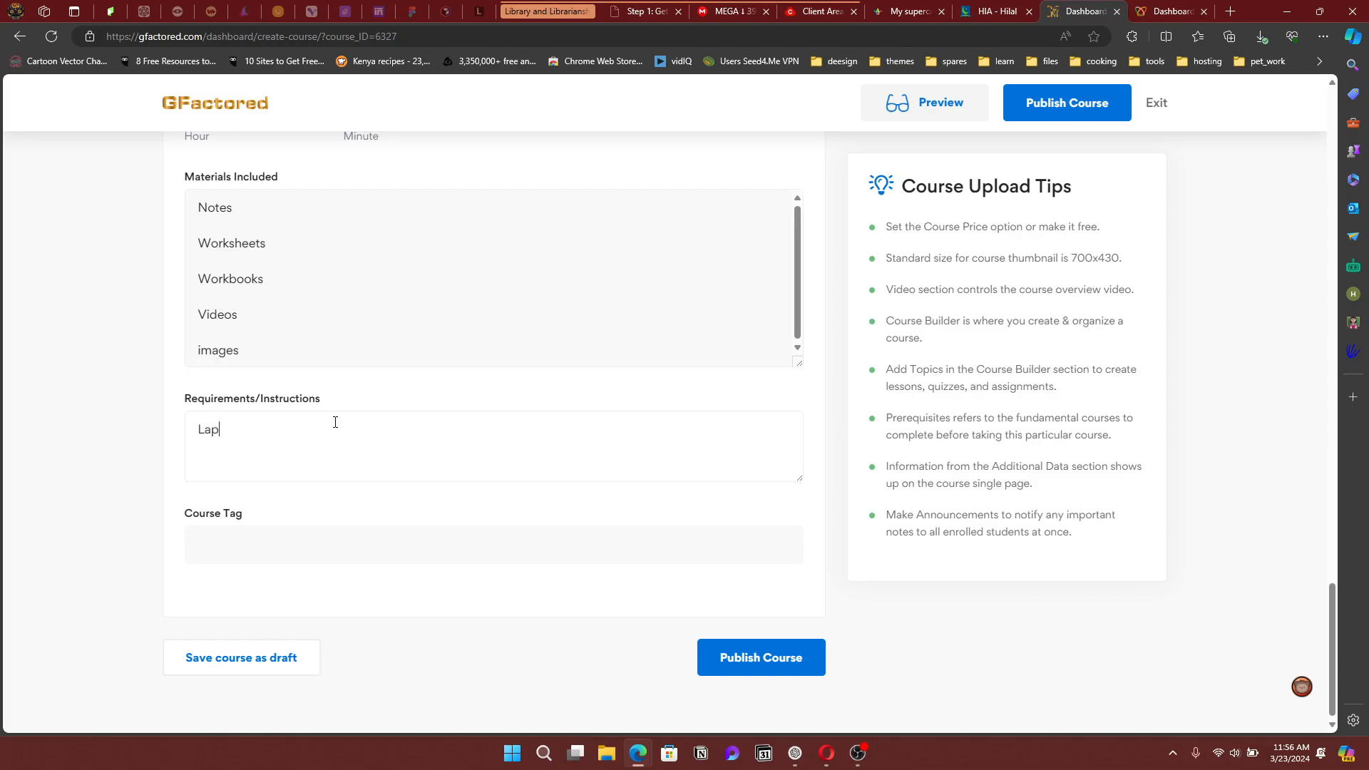
{"action": "type", "text": "top"}
{"action": "key", "text": "Return"}
{"action": "type", "text": "Smart Phone"}
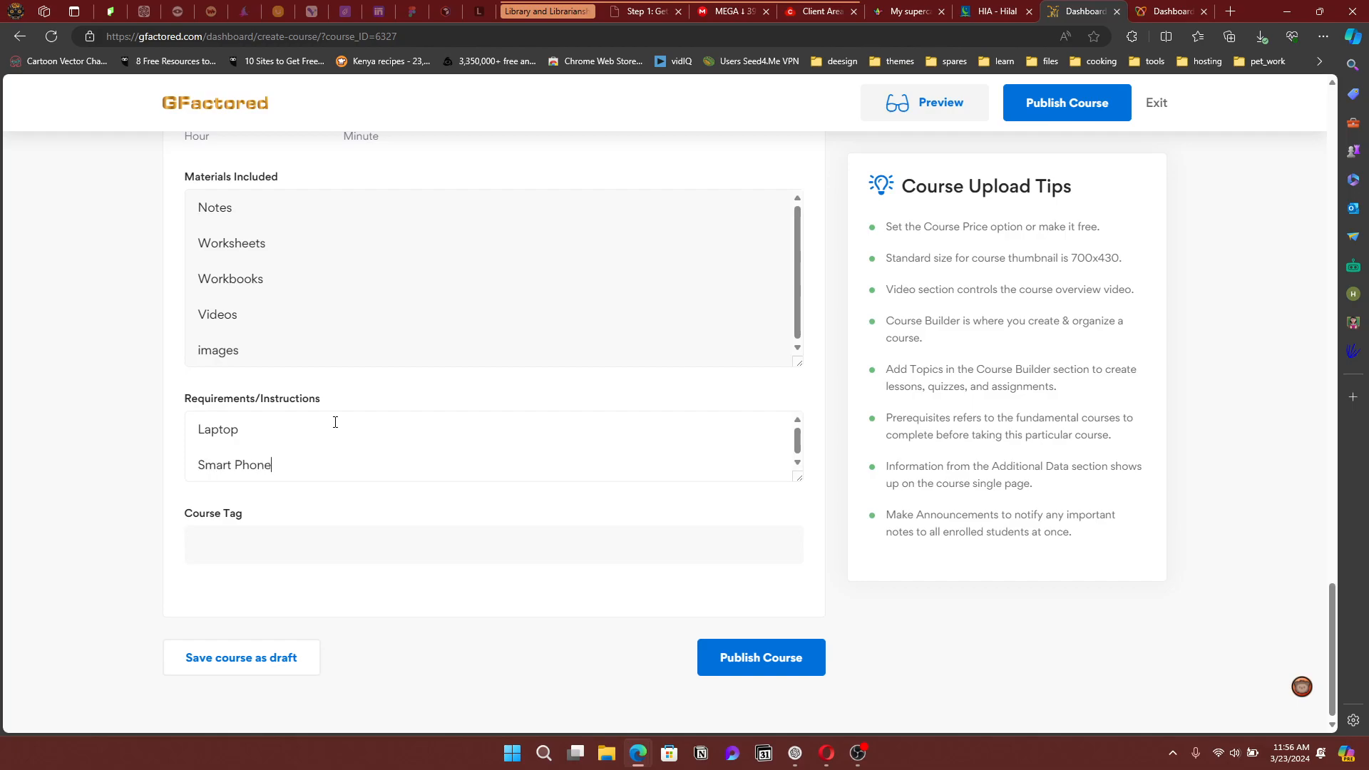
{"action": "key", "text": "Return"}
{"action": "type", "text": "Internet"}
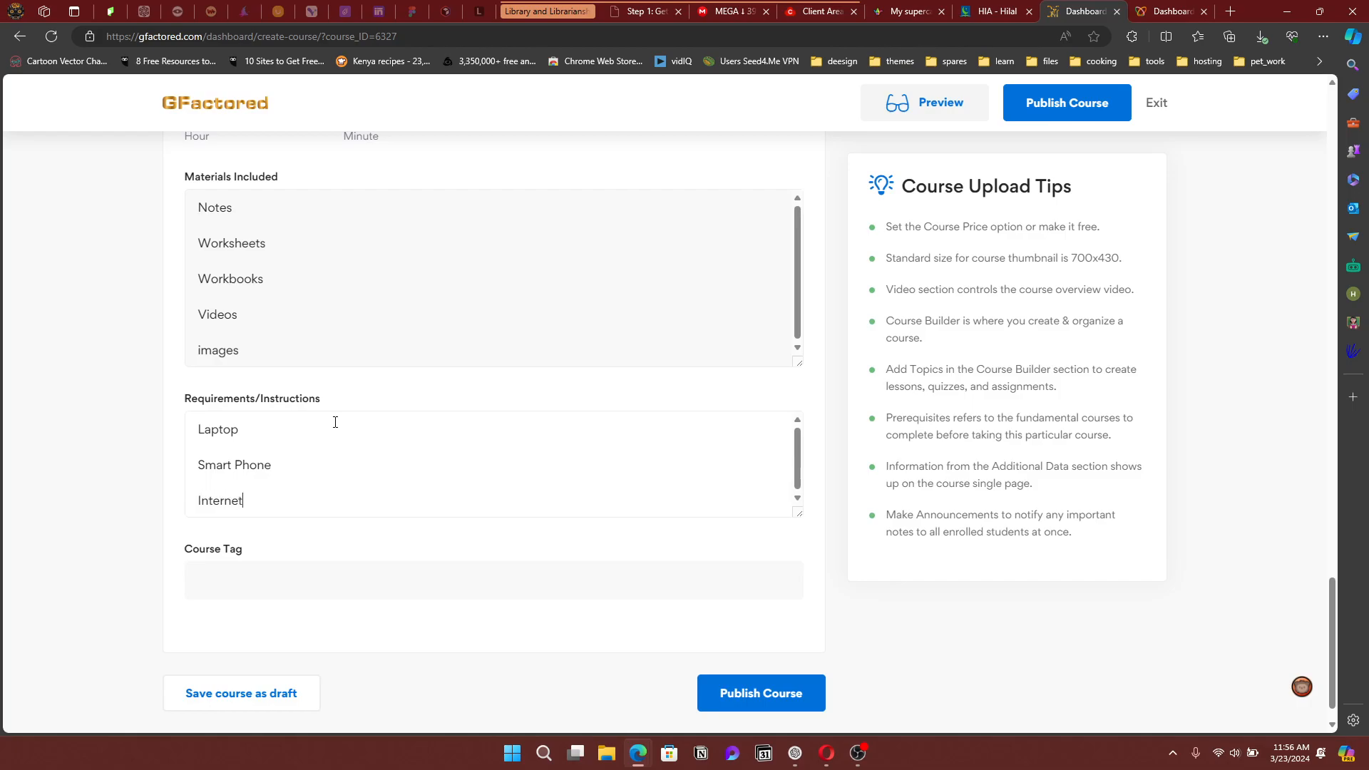
{"action": "type", "text": " Connection"}
{"action": "key", "text": "Return"}
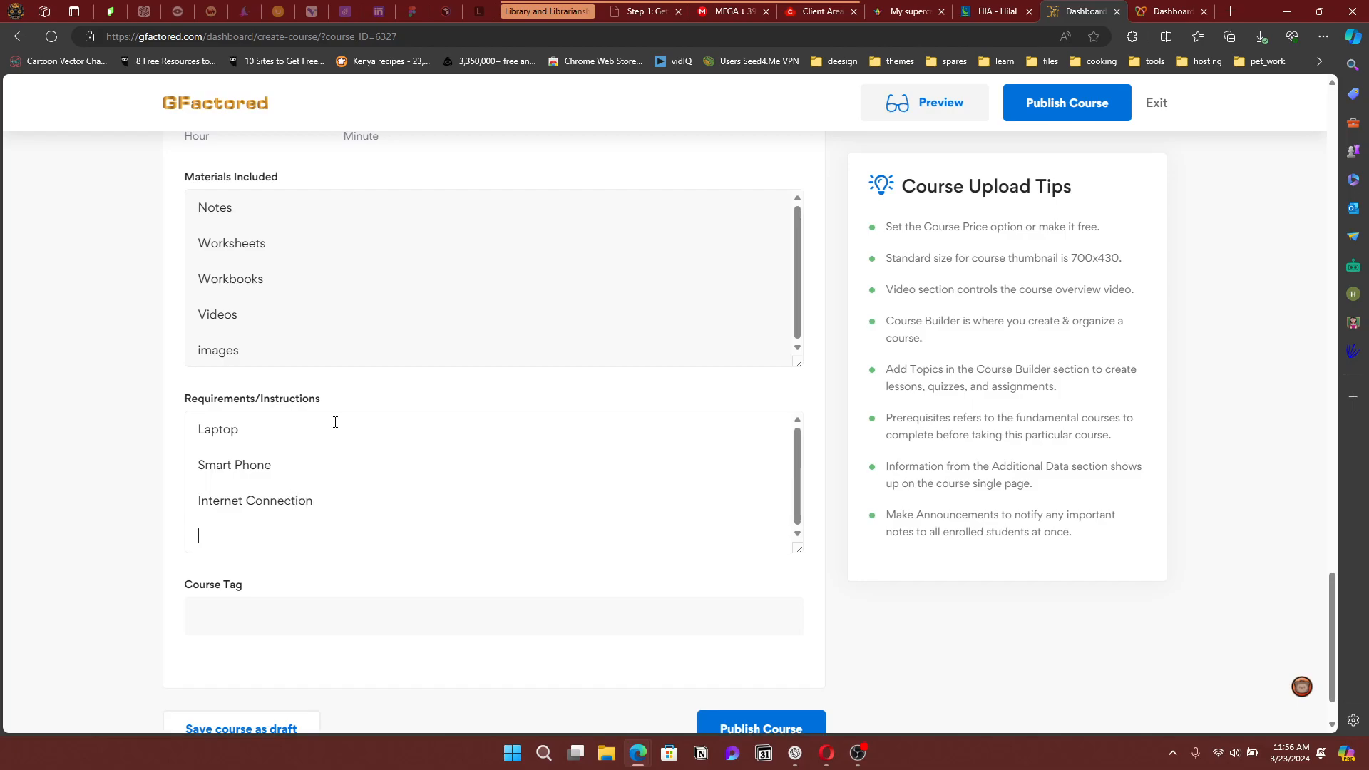
{"action": "type", "text": "Open Minded"}
{"action": "scroll", "coordinate": [442, 502], "scroll_direction": "down", "scroll_amount": 1}
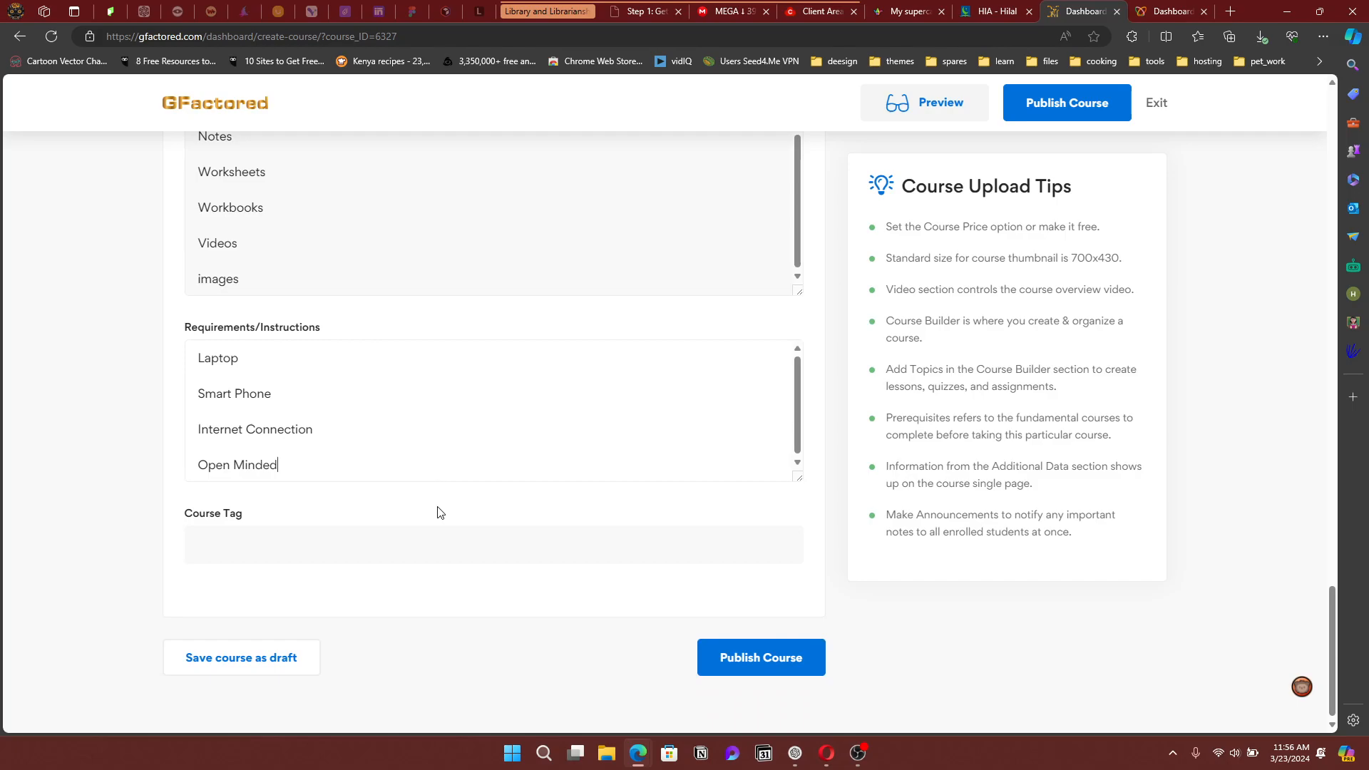
Add the business and Business Idea Generation course tags
{"action": "left_click", "coordinate": [337, 543]}
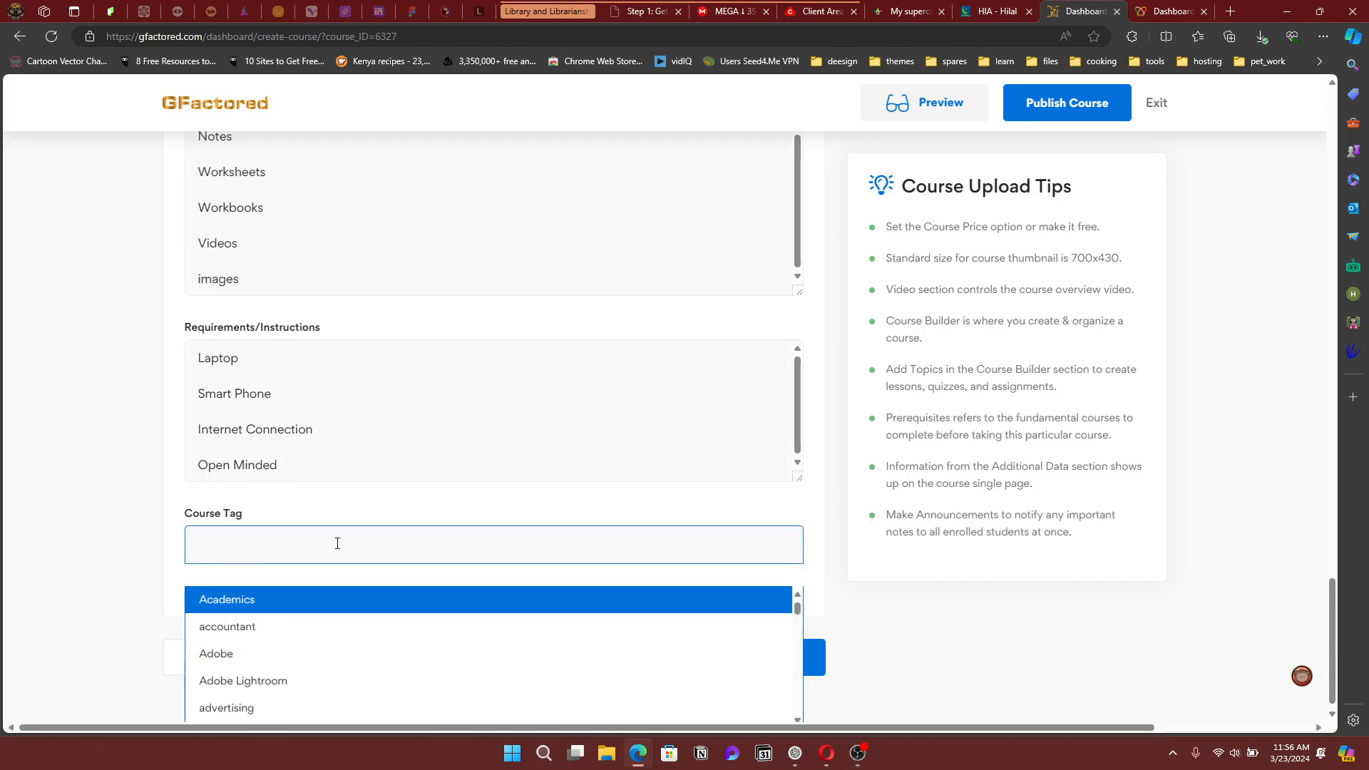
{"action": "scroll", "coordinate": [354, 611], "scroll_direction": "down", "scroll_amount": 1}
{"action": "scroll", "coordinate": [345, 632], "scroll_direction": "down", "scroll_amount": 1}
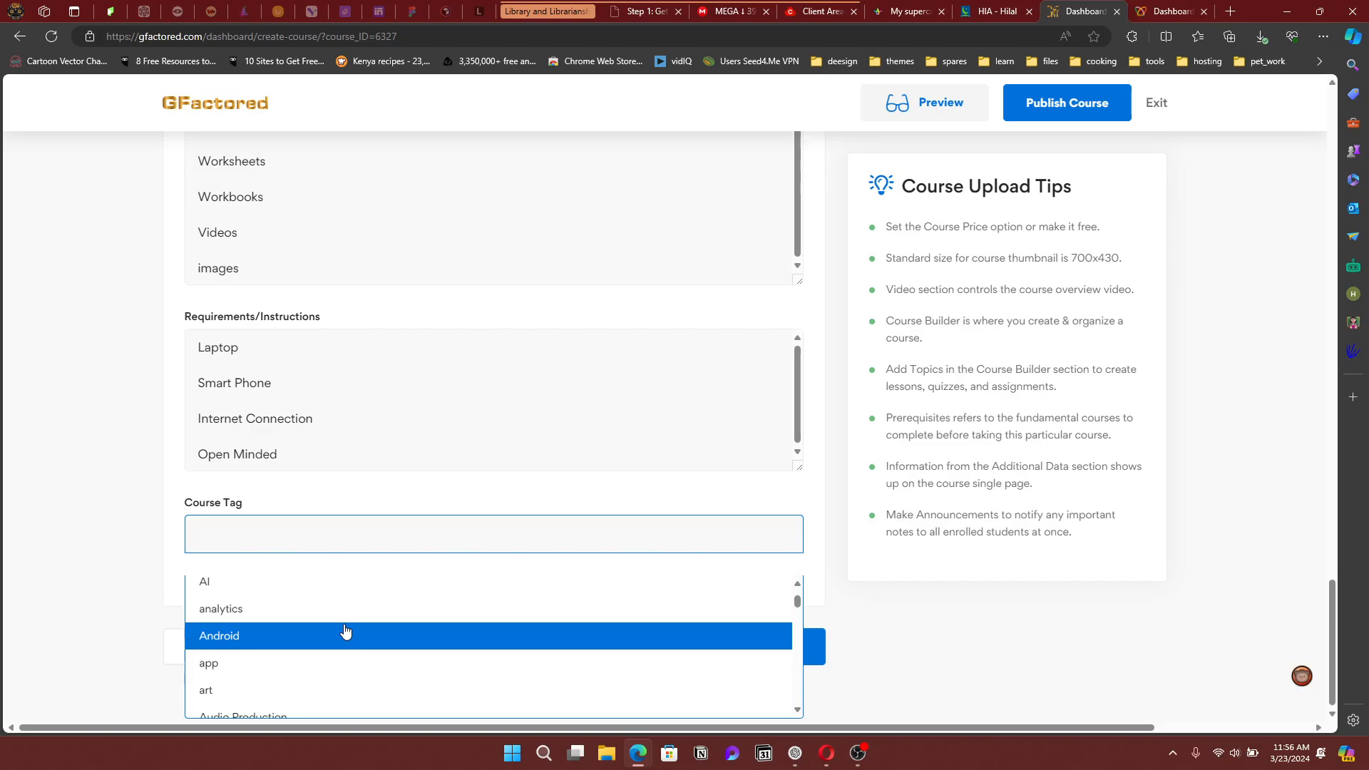
{"action": "scroll", "coordinate": [345, 632], "scroll_direction": "down", "scroll_amount": 2}
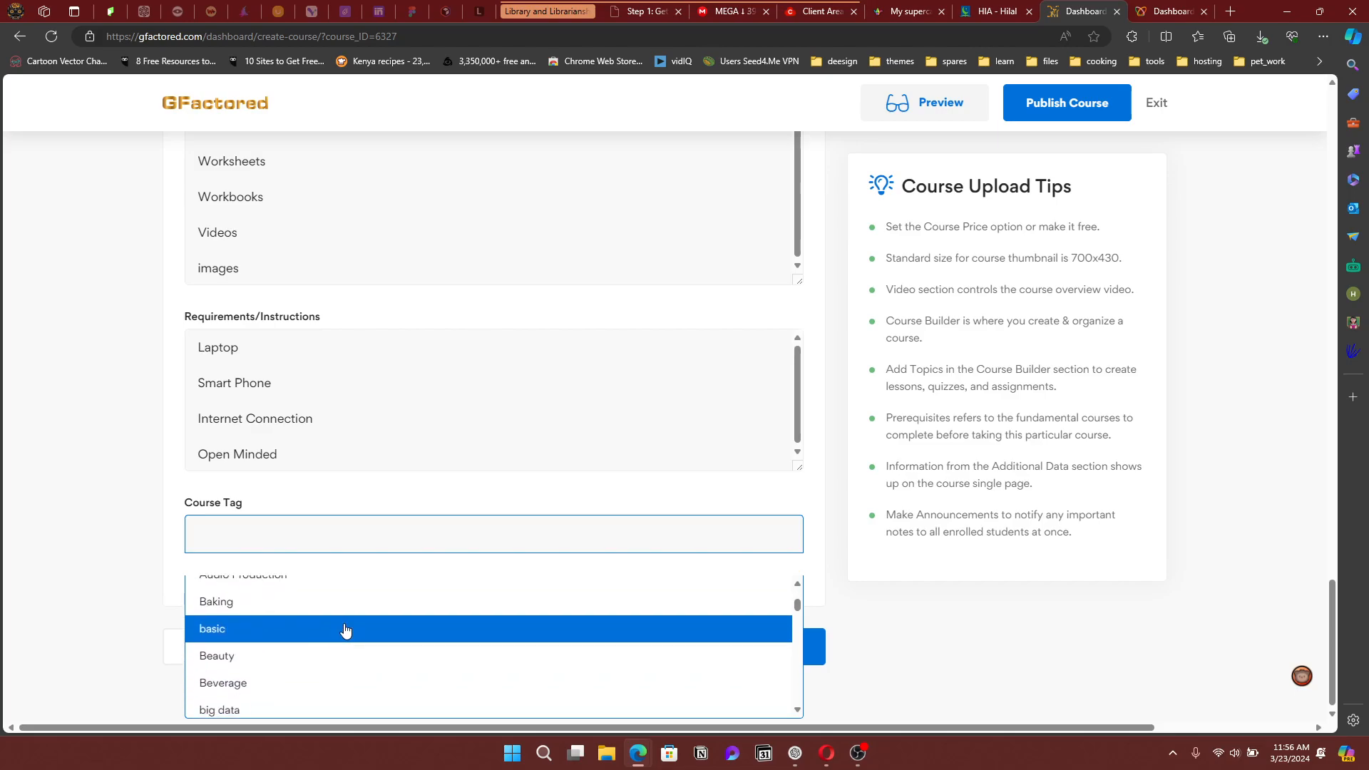
{"action": "scroll", "coordinate": [345, 631], "scroll_direction": "down", "scroll_amount": 3}
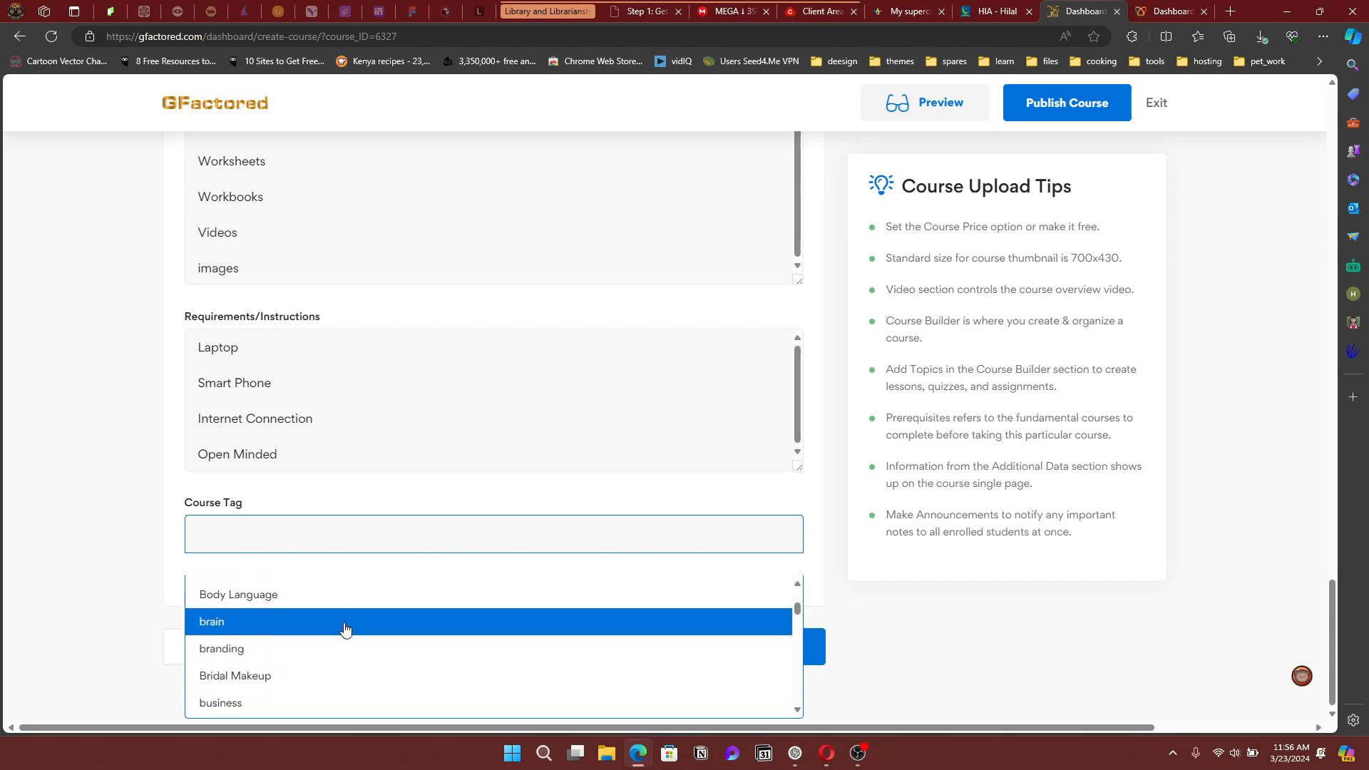
{"action": "scroll", "coordinate": [345, 629], "scroll_direction": "down", "scroll_amount": 1}
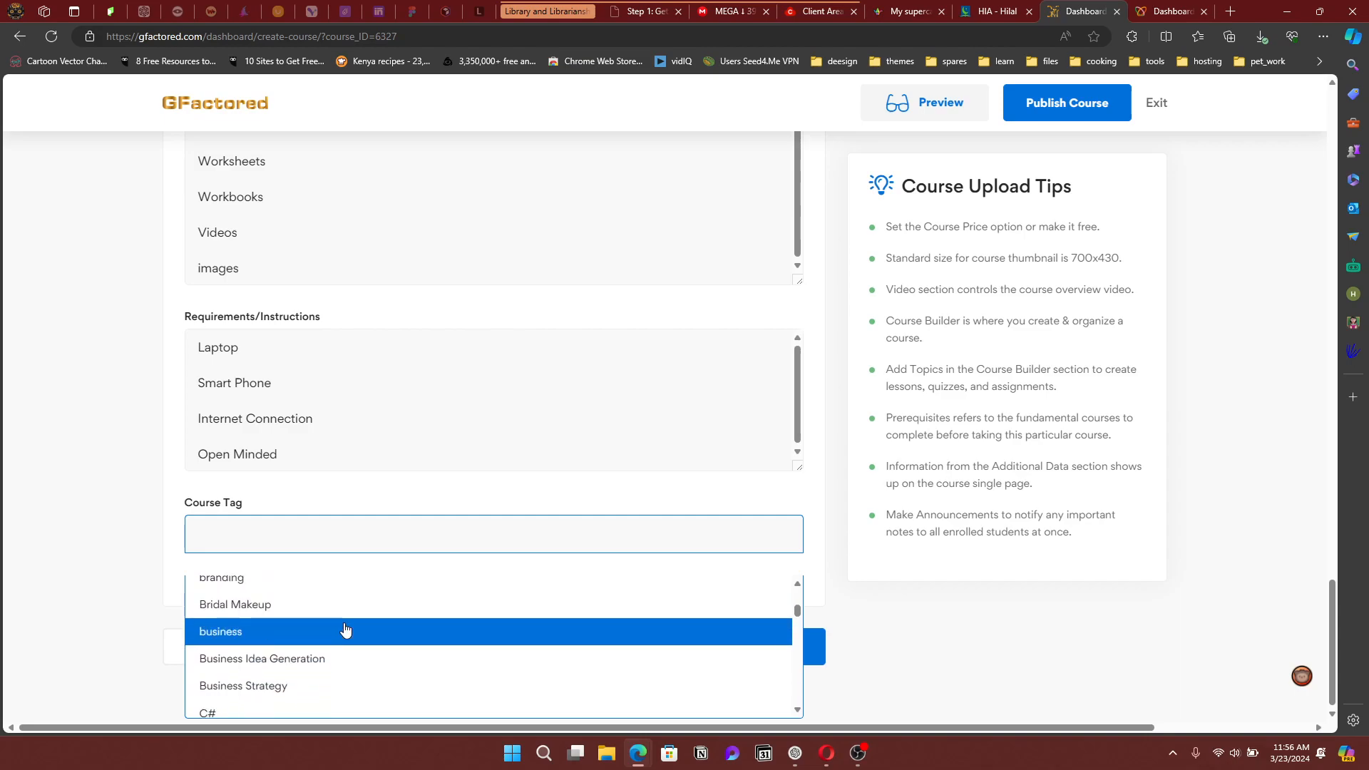
{"action": "left_click", "coordinate": [345, 631]}
{"action": "left_click", "coordinate": [397, 540]}
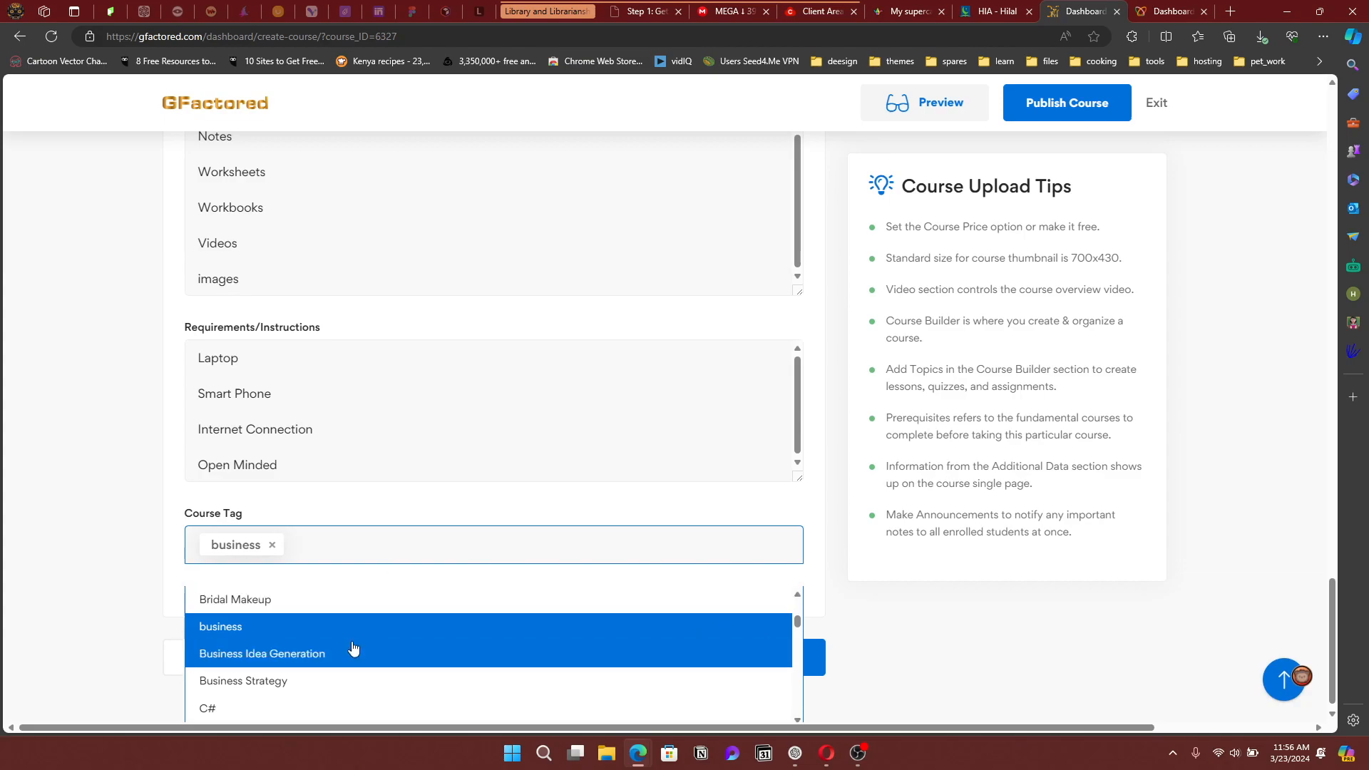
{"action": "left_click", "coordinate": [343, 667]}
Add the Business Strategy and Web Design course tags
{"action": "left_click", "coordinate": [525, 553]}
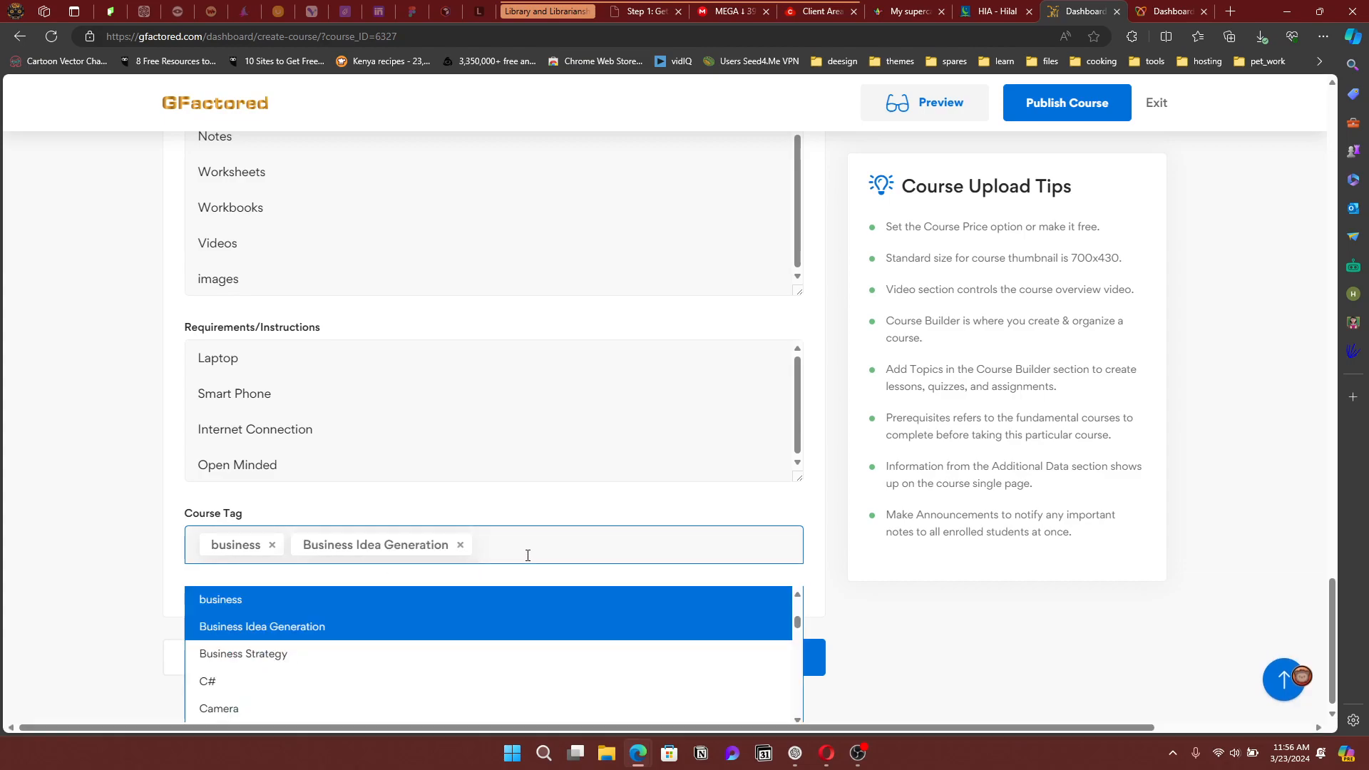
{"action": "left_click", "coordinate": [378, 661]}
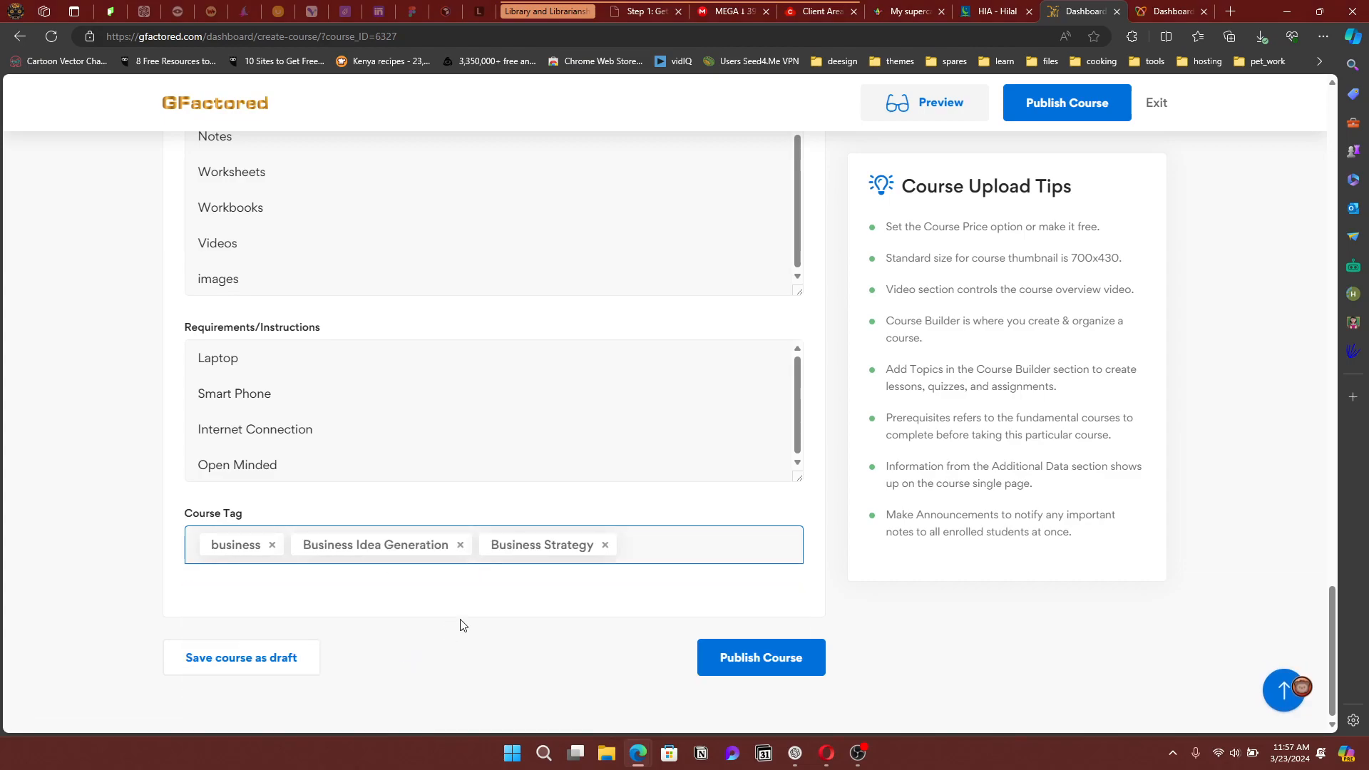
{"action": "left_click", "coordinate": [667, 549]}
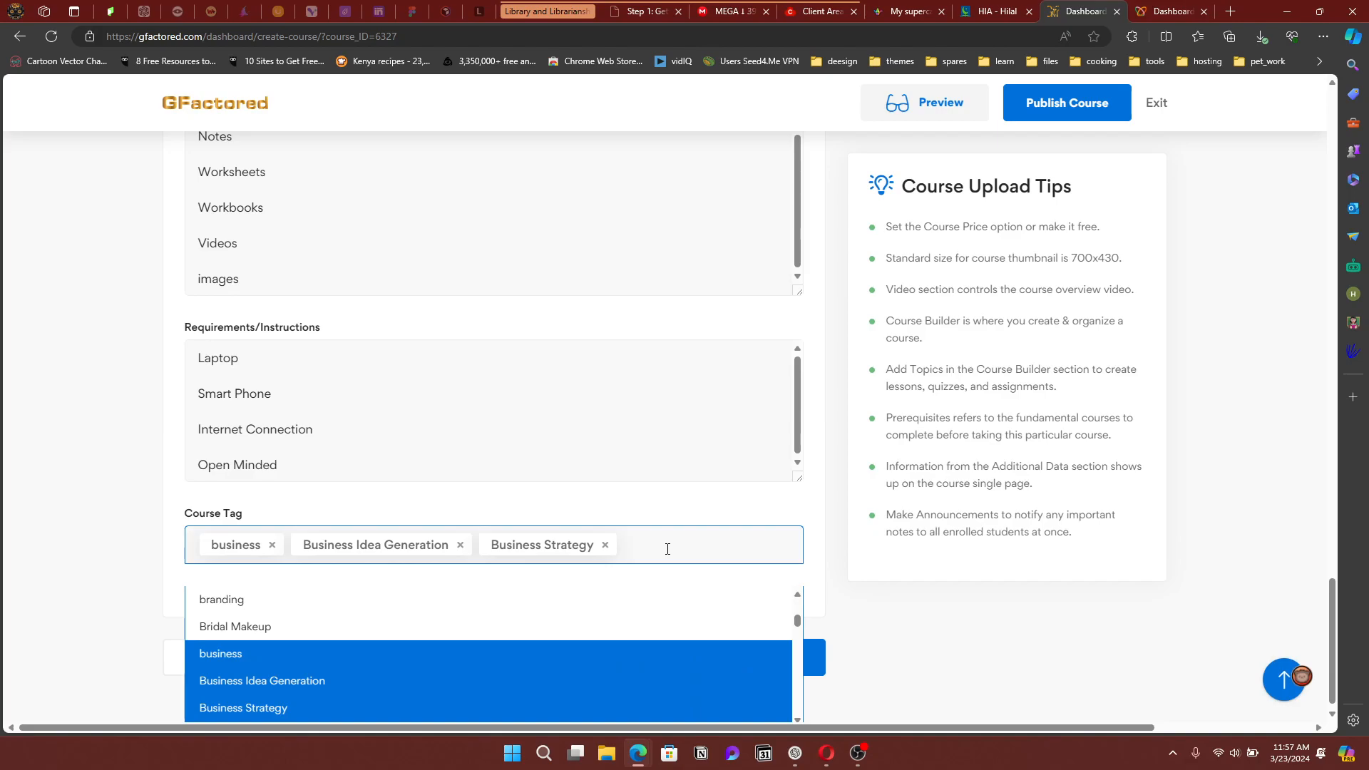
{"action": "scroll", "coordinate": [576, 647], "scroll_direction": "down", "scroll_amount": 5}
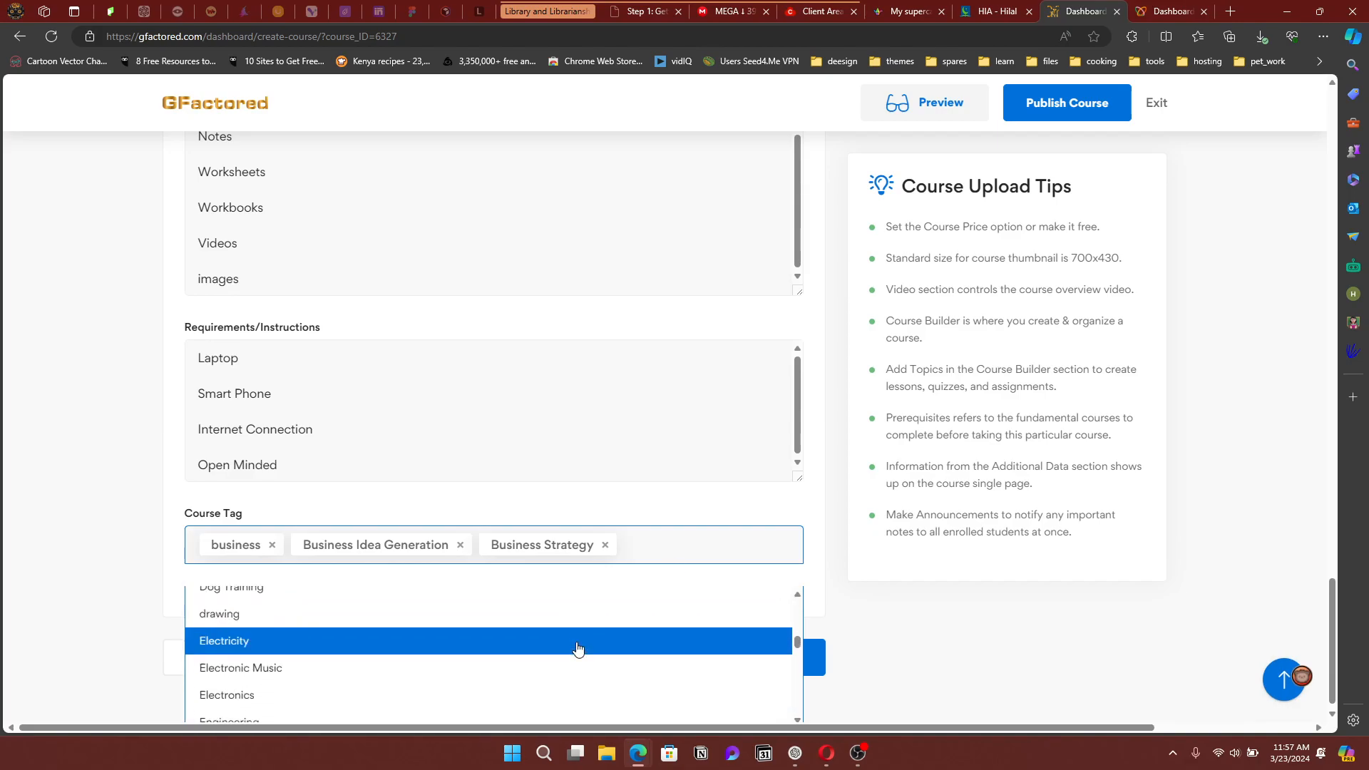
{"action": "scroll", "coordinate": [578, 648], "scroll_direction": "down", "scroll_amount": 2}
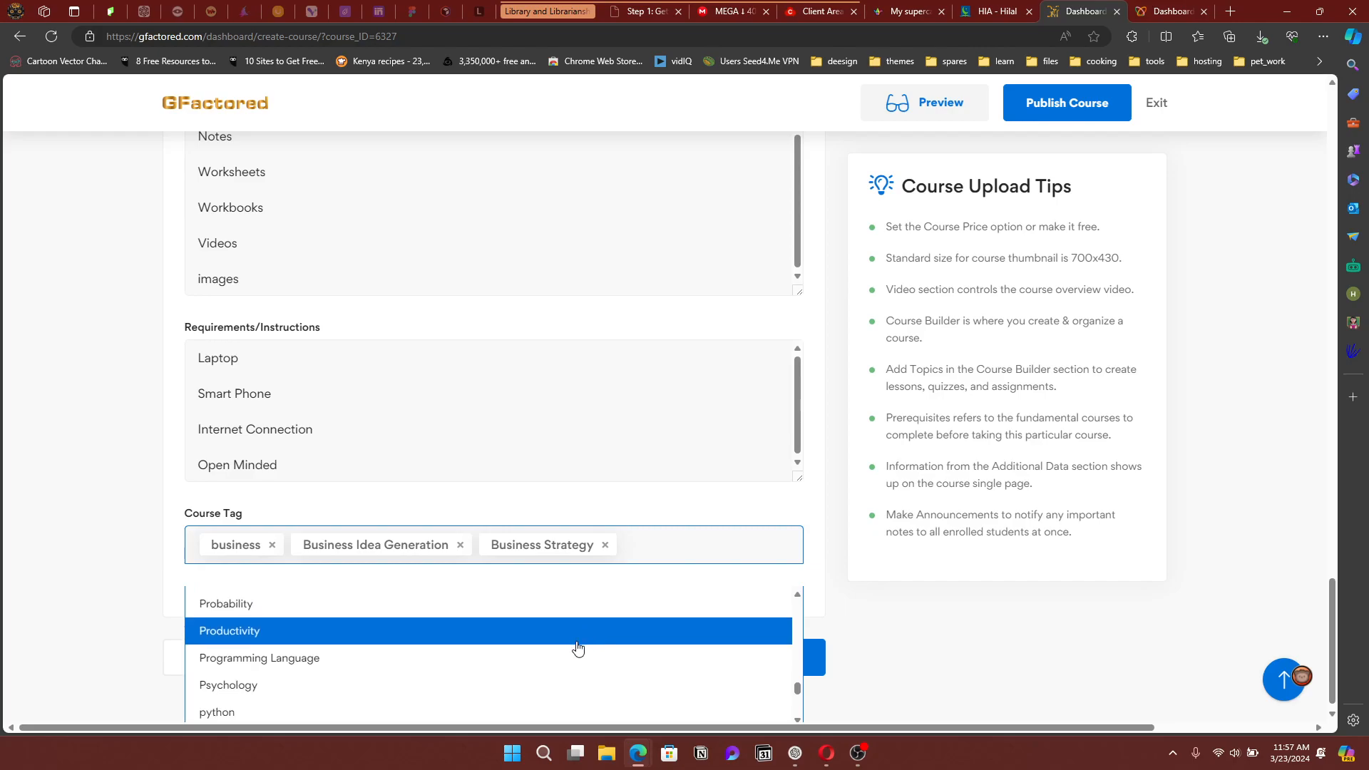
{"action": "scroll", "coordinate": [577, 648], "scroll_direction": "down", "scroll_amount": 5}
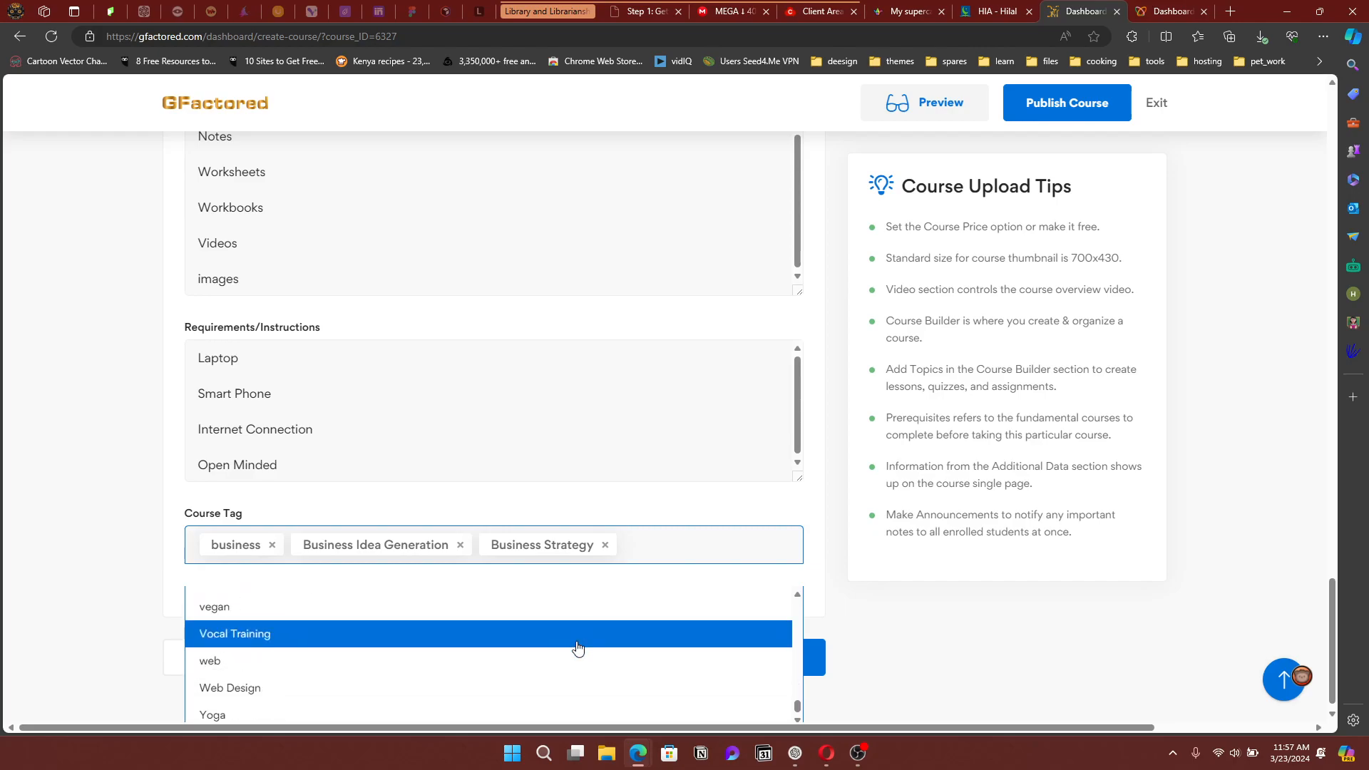
{"action": "left_click", "coordinate": [509, 689]}
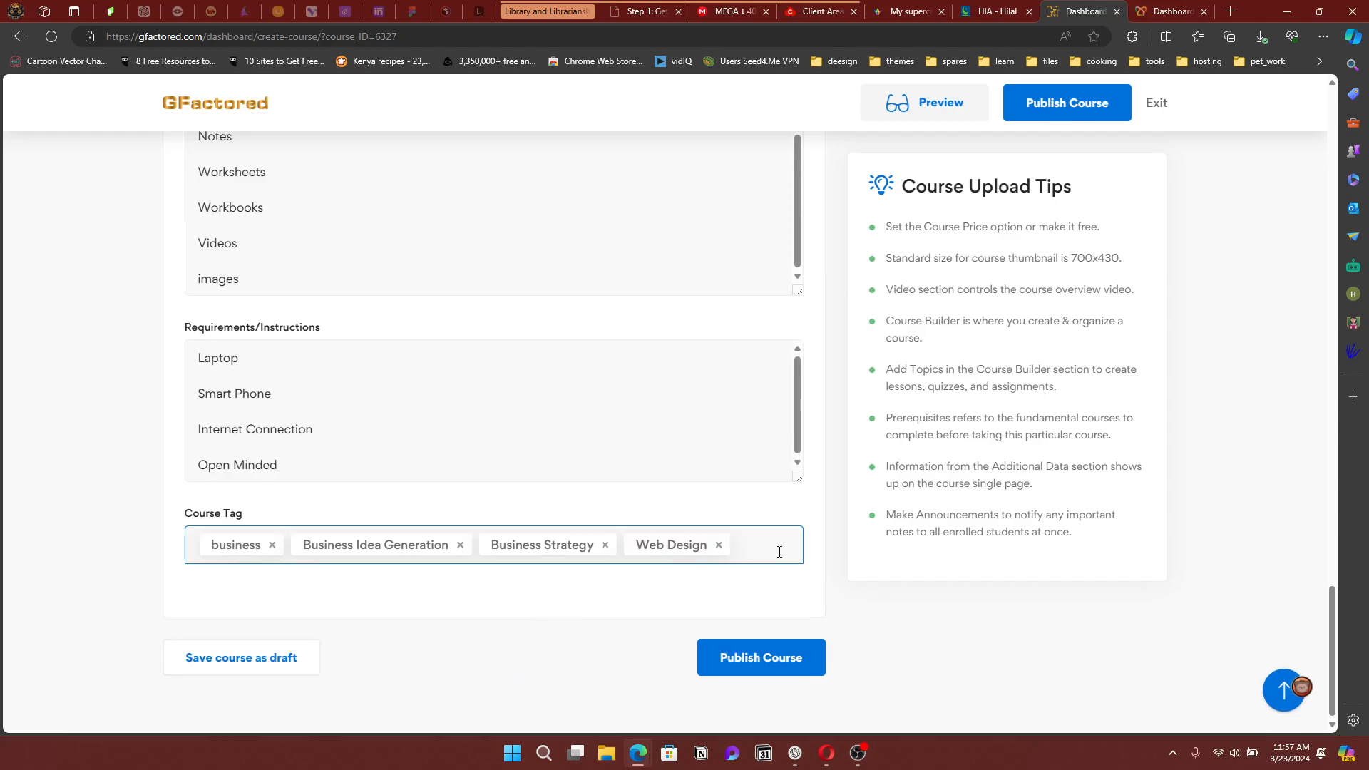
{"action": "left_click", "coordinate": [596, 641]}
{"action": "scroll", "coordinate": [599, 634], "scroll_direction": "up", "scroll_amount": 15}
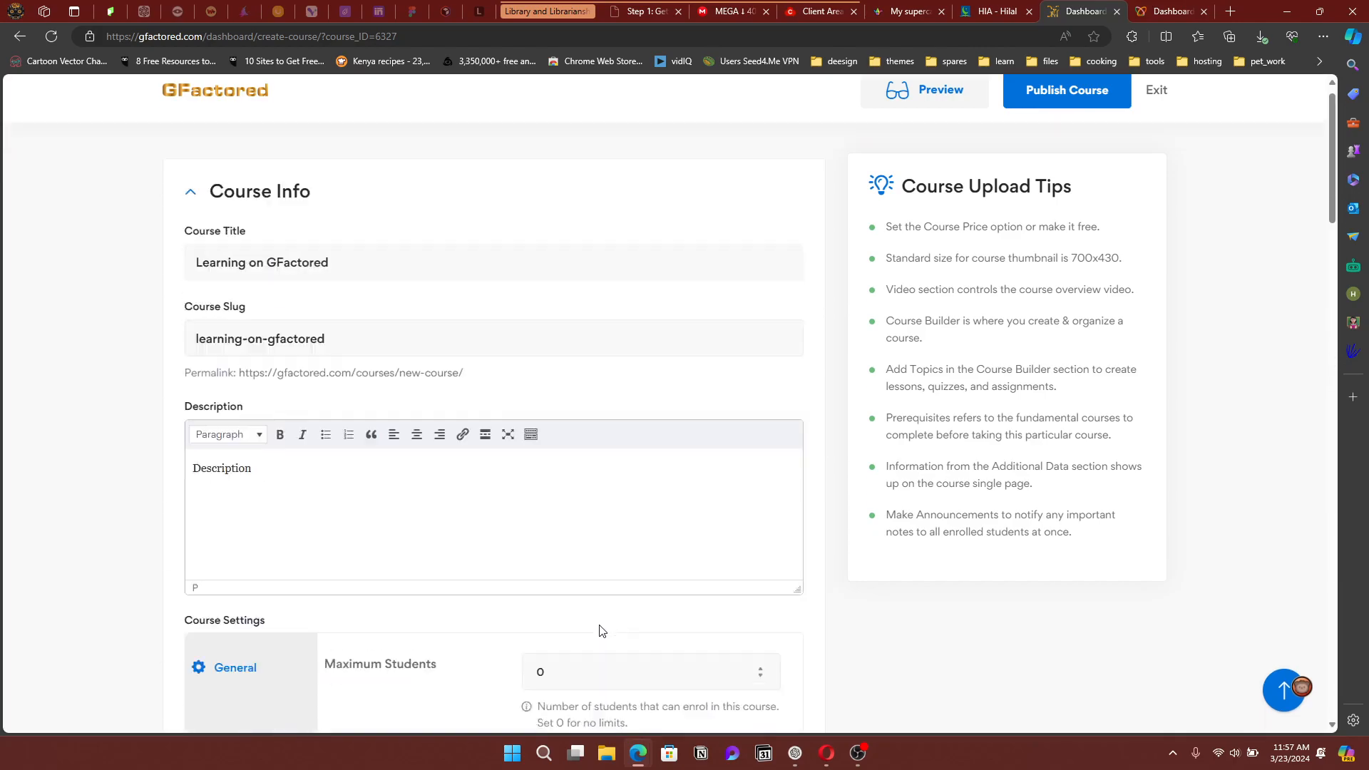
Scroll through the course form to review the requirements and course tags
{"action": "scroll", "coordinate": [601, 630], "scroll_direction": "up", "scroll_amount": 2}
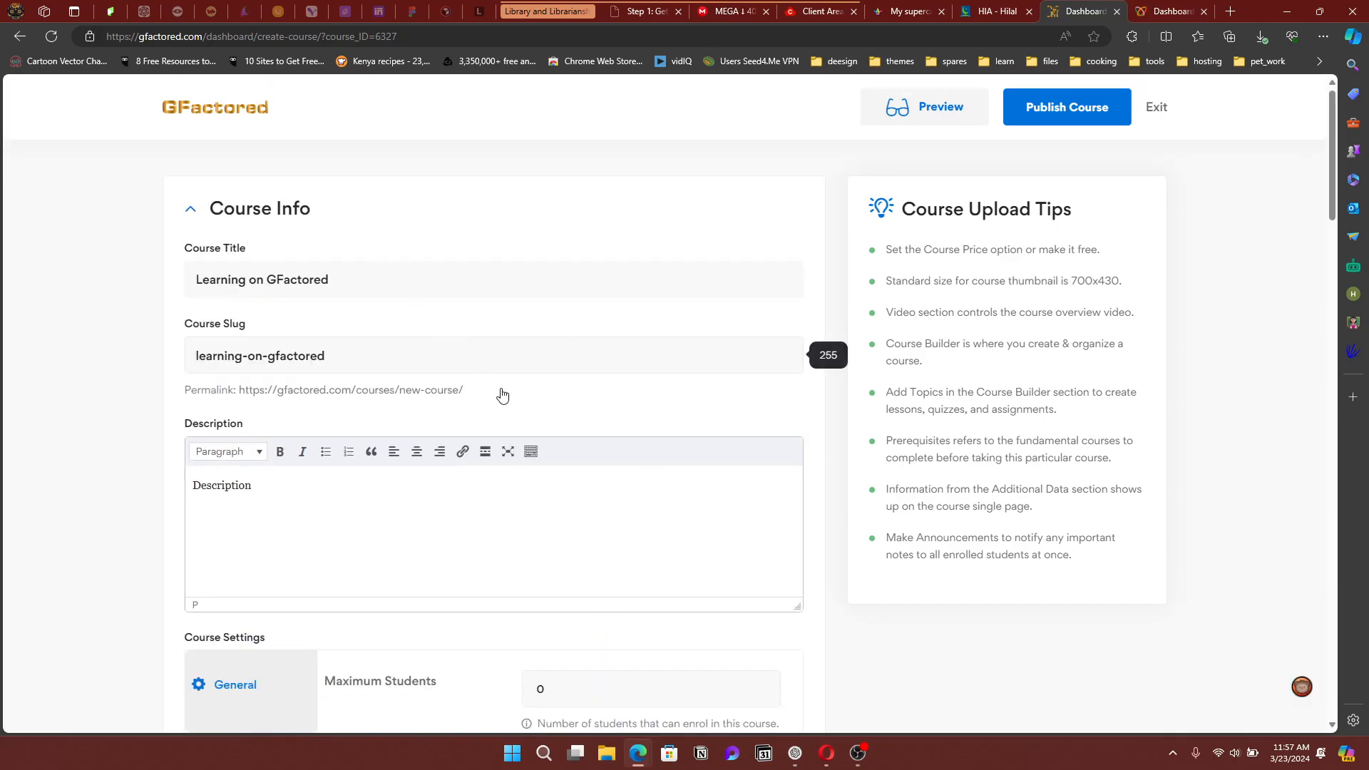
{"action": "scroll", "coordinate": [553, 428], "scroll_direction": "down", "scroll_amount": 12}
{"action": "scroll", "coordinate": [552, 428], "scroll_direction": "down", "scroll_amount": 15}
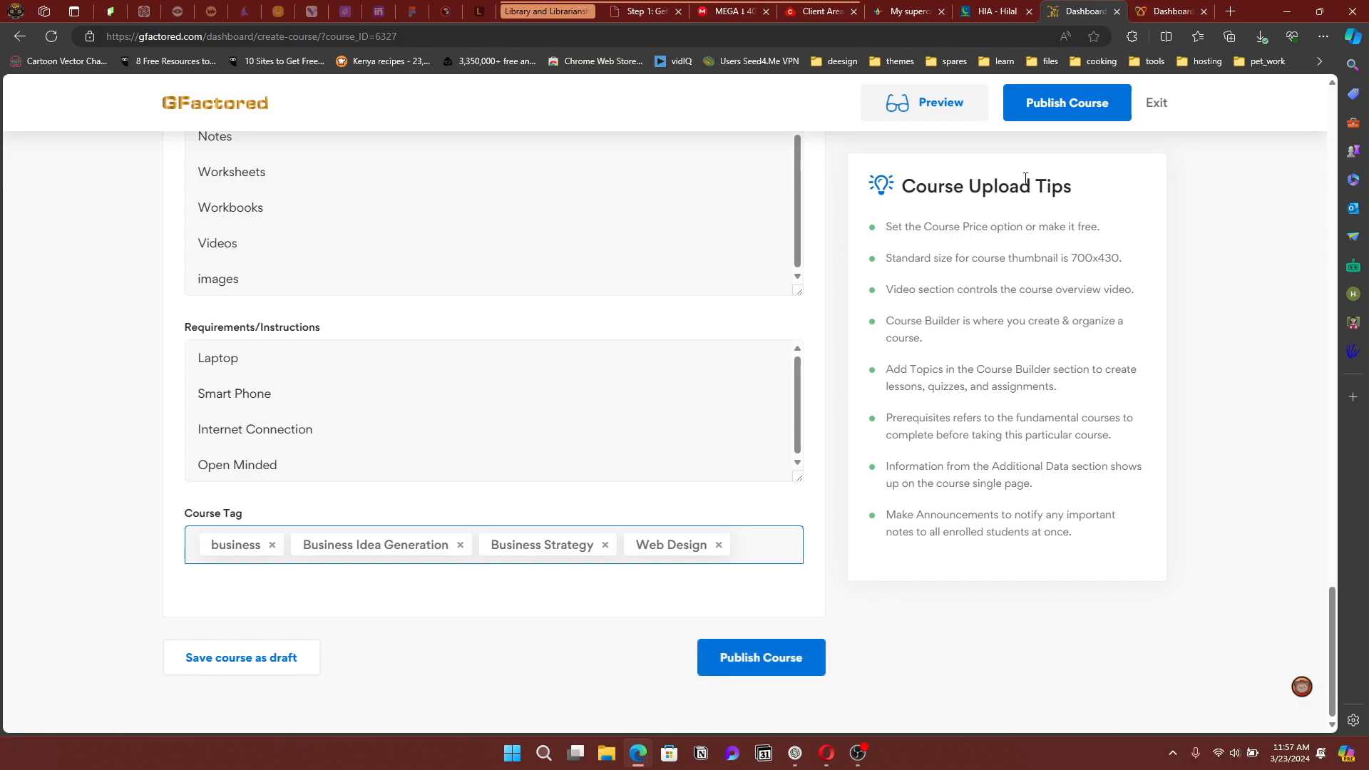
{"action": "left_click", "coordinate": [940, 97]}
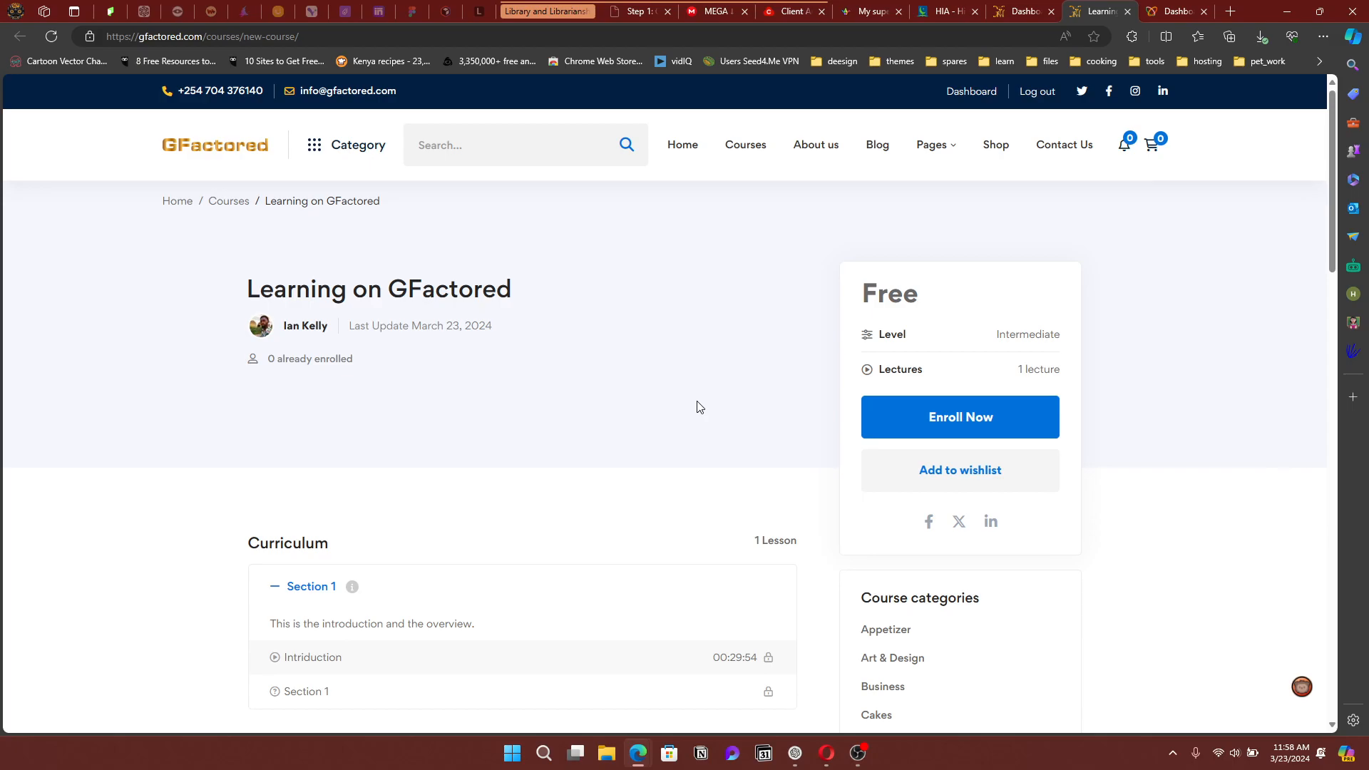
{"action": "left_click_drag", "start_coordinate": [866, 295], "coordinate": [935, 297]}
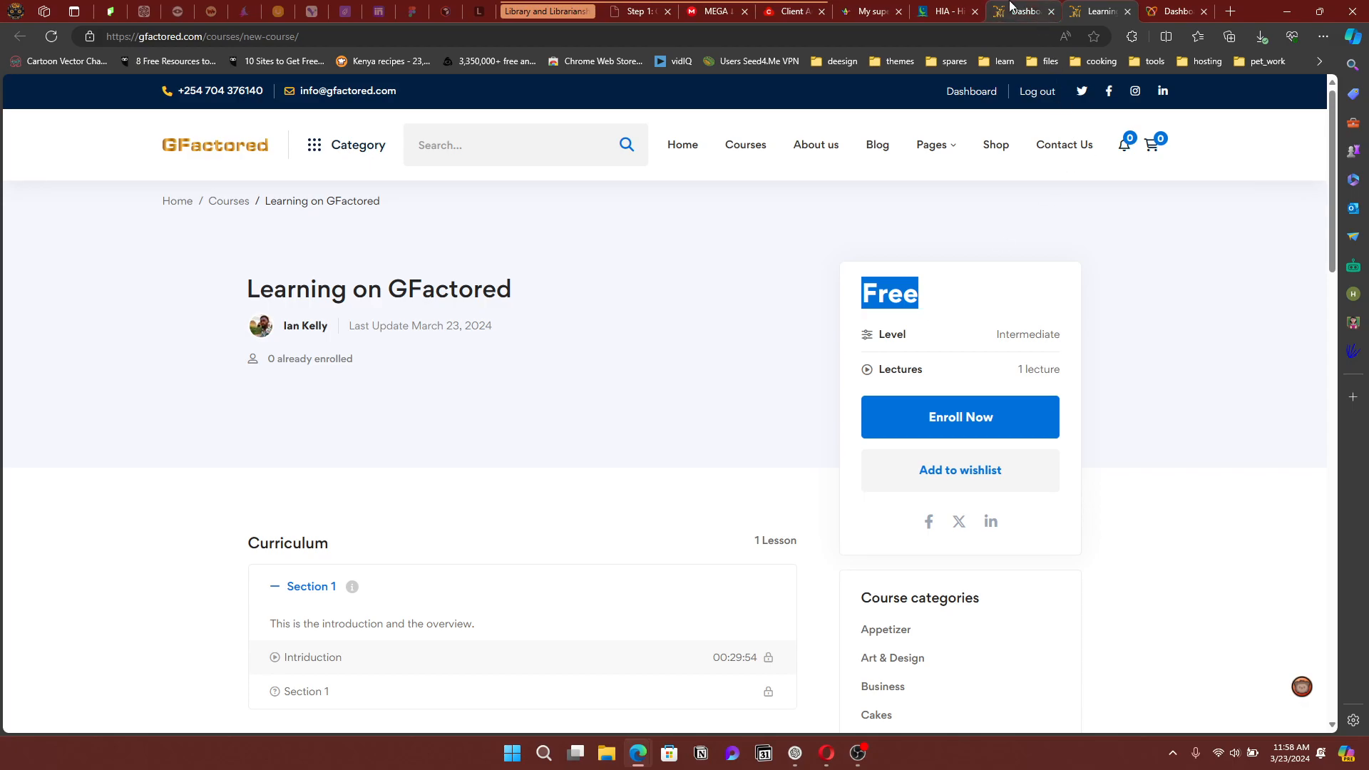
{"action": "left_click", "coordinate": [1127, 12]}
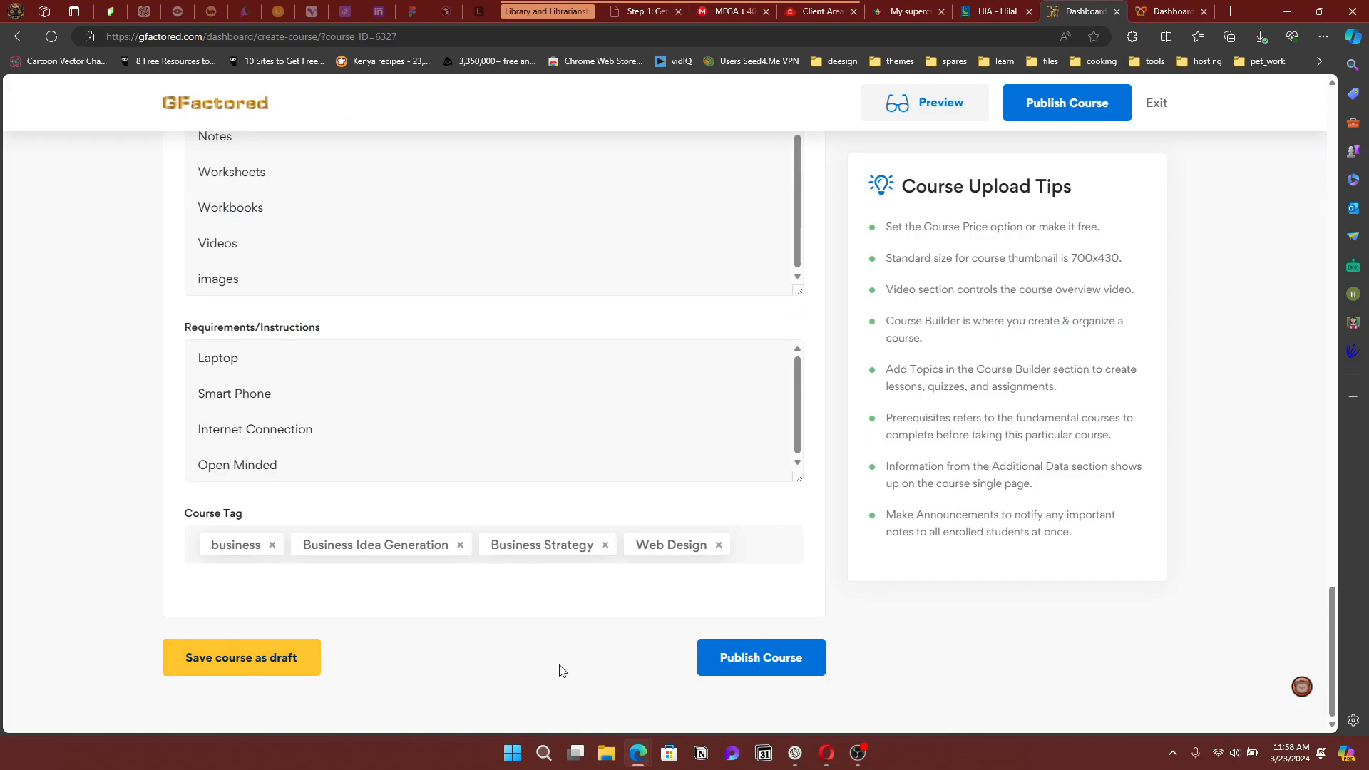
Publish the 'Learning on GFactored' course and open its live page showing $50.00
{"action": "left_click", "coordinate": [766, 669]}
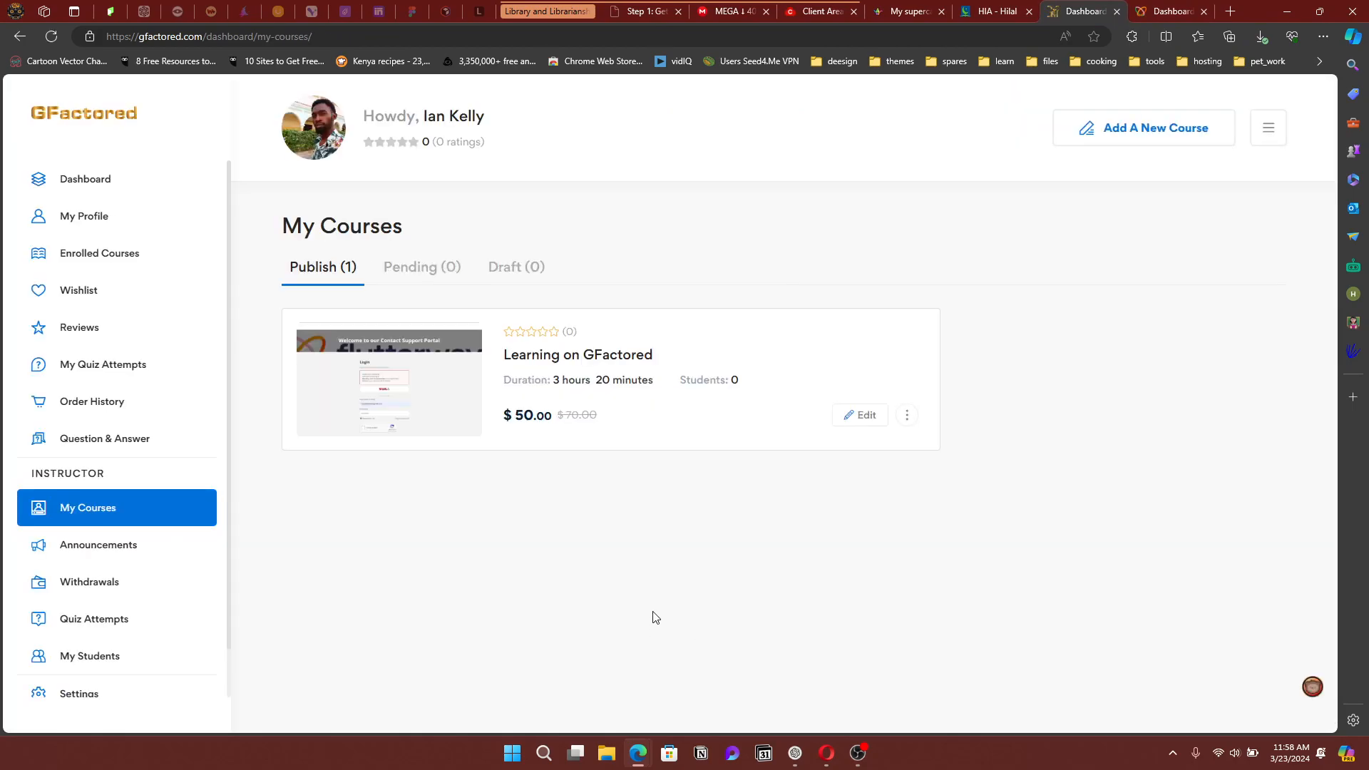
{"action": "left_click", "coordinate": [535, 364]}
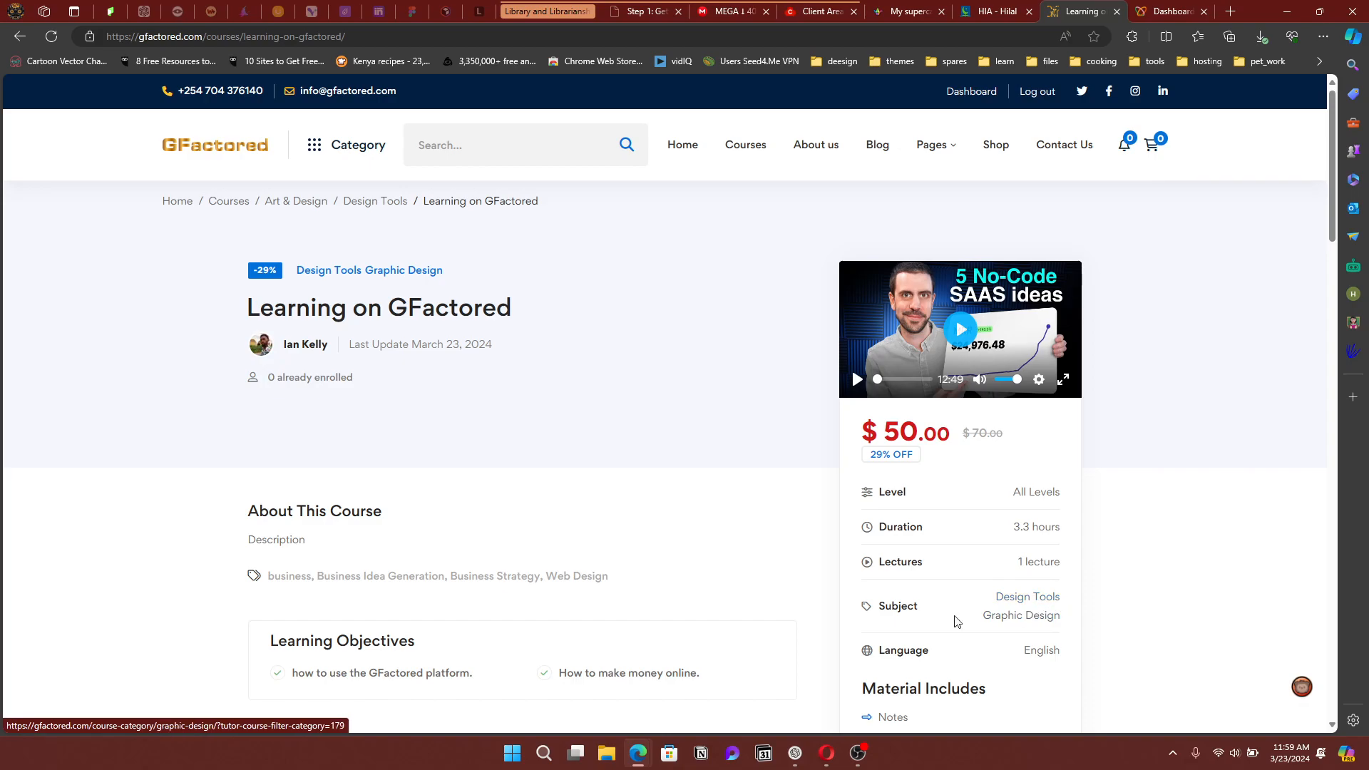
{"action": "scroll", "coordinate": [998, 625], "scroll_direction": "down", "scroll_amount": 1}
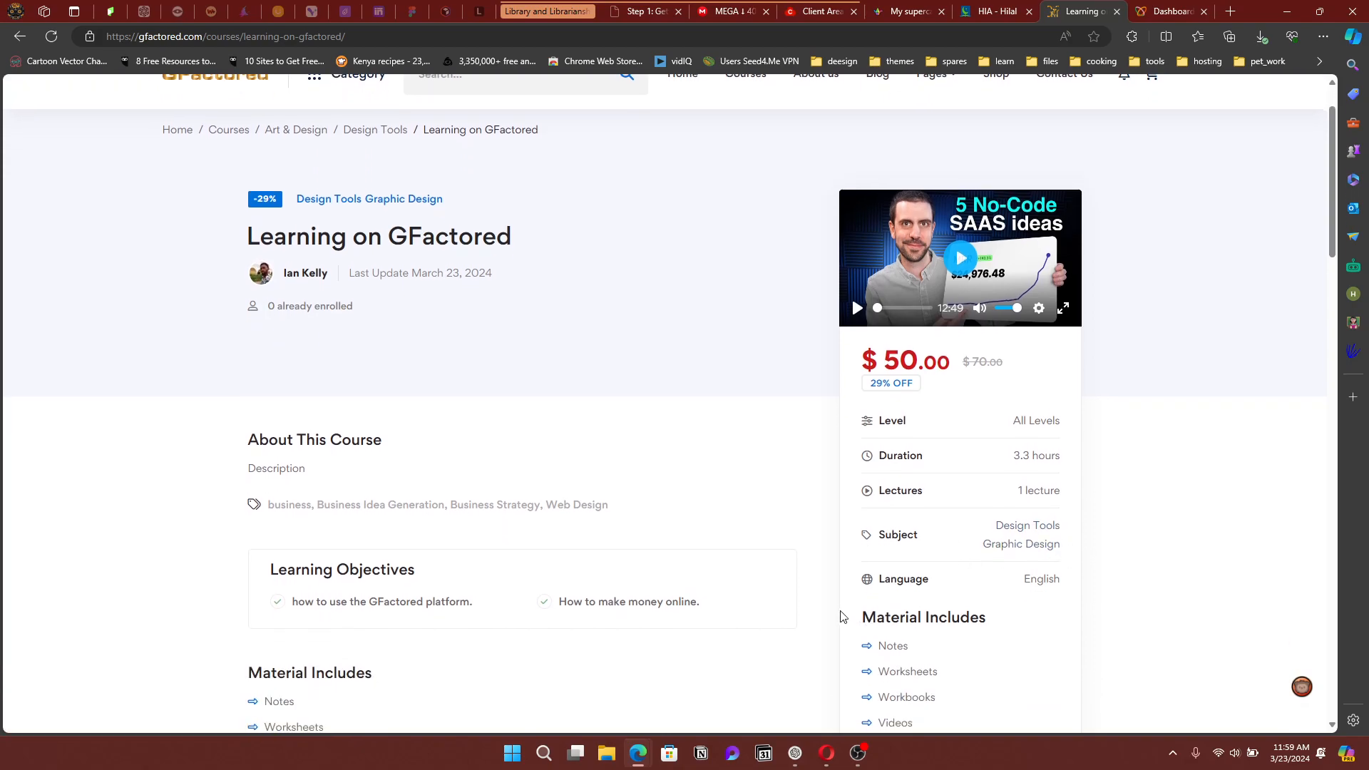
{"action": "scroll", "coordinate": [1012, 619], "scroll_direction": "down", "scroll_amount": 2}
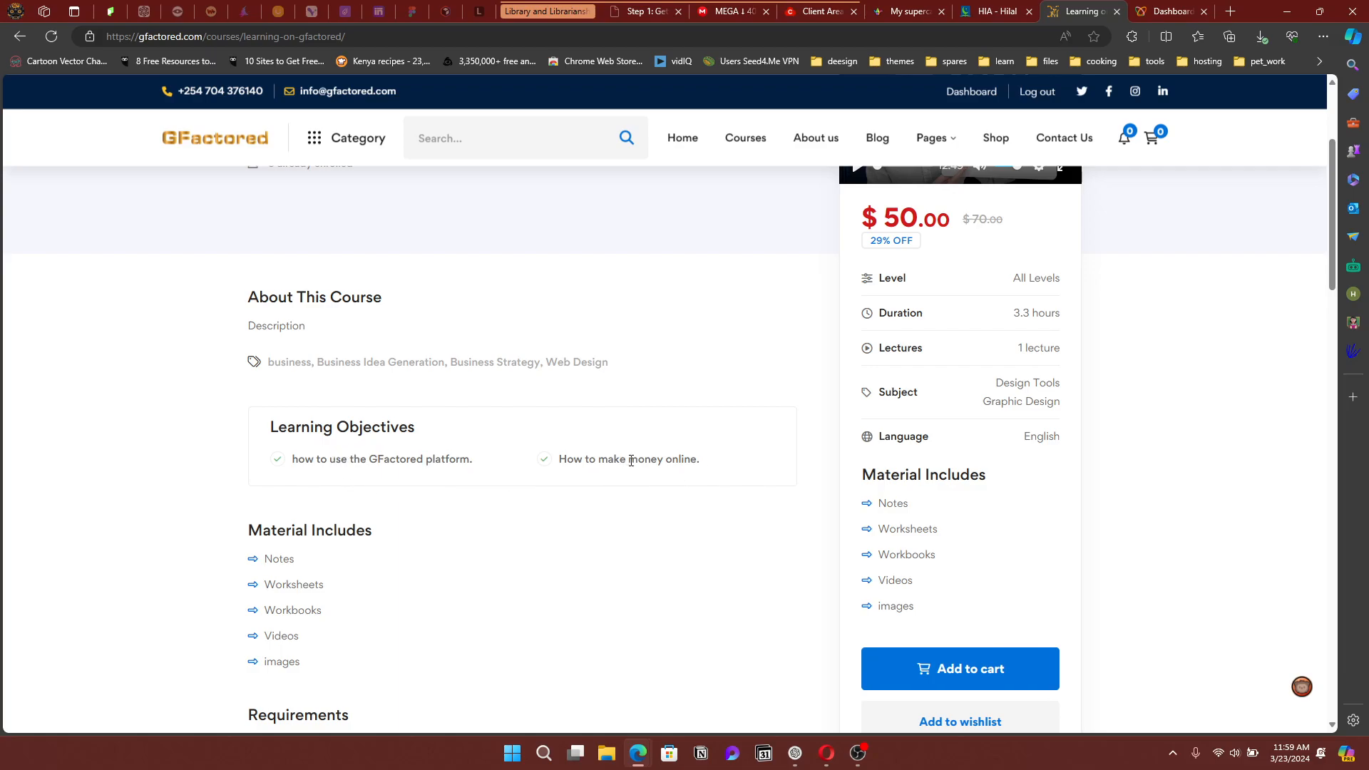
{"action": "scroll", "coordinate": [572, 499], "scroll_direction": "down", "scroll_amount": 2}
{"action": "scroll", "coordinate": [370, 401], "scroll_direction": "down", "scroll_amount": 5}
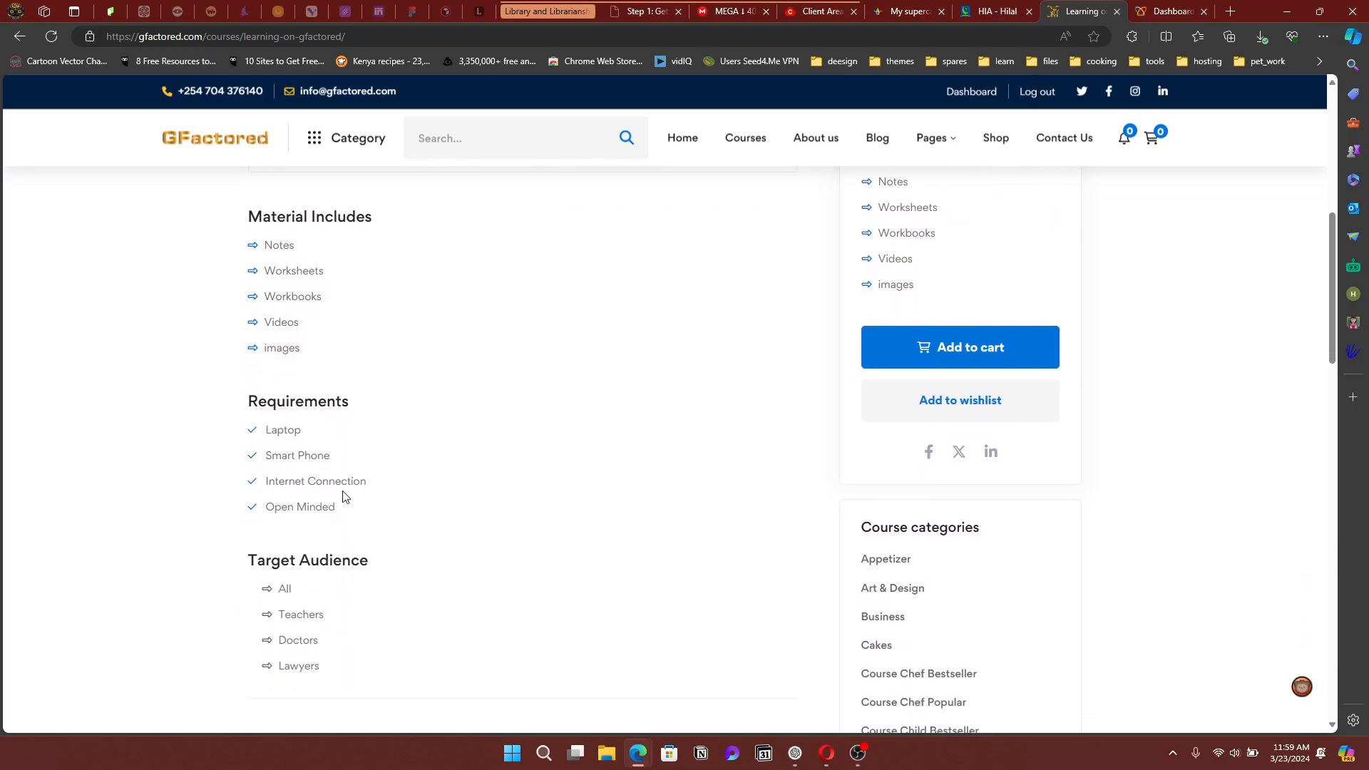
{"action": "scroll", "coordinate": [461, 483], "scroll_direction": "down", "scroll_amount": 3}
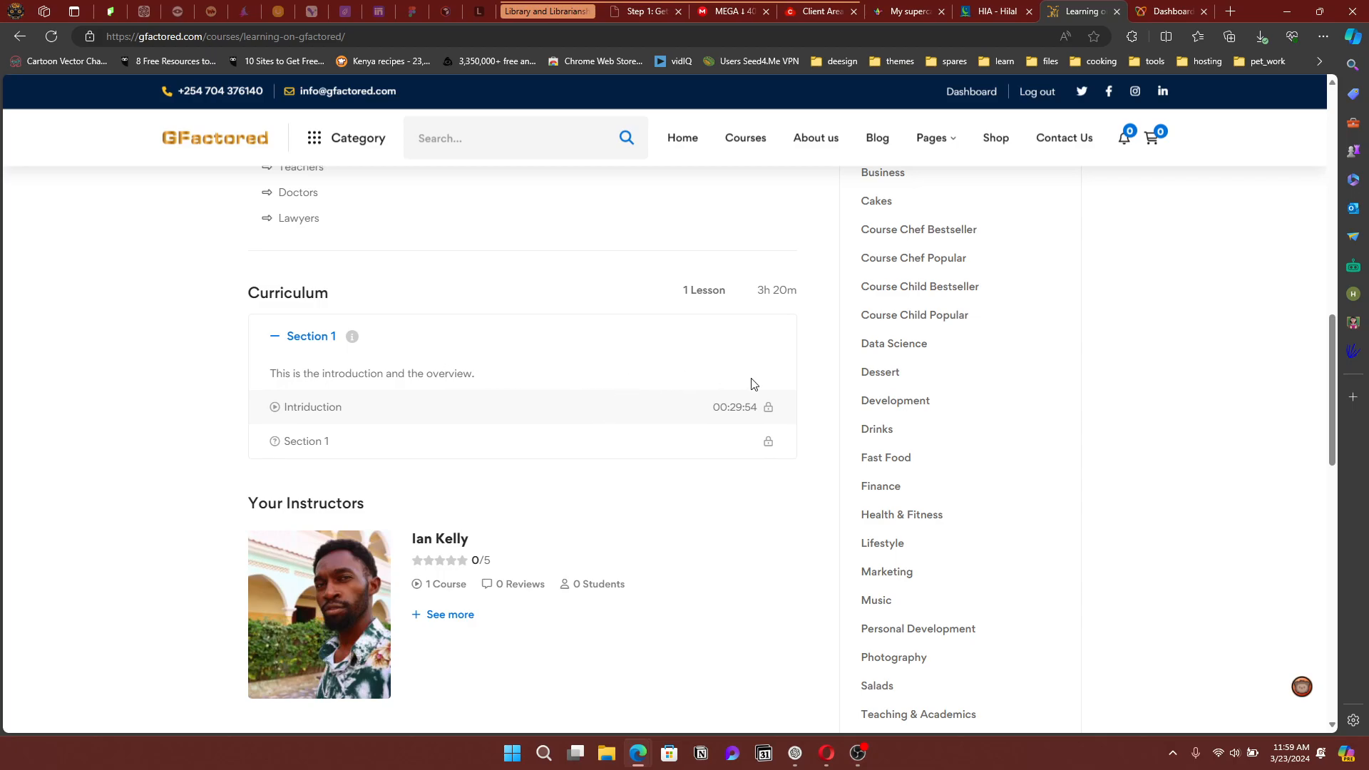
{"action": "scroll", "coordinate": [885, 385], "scroll_direction": "up", "scroll_amount": 8}
{"action": "scroll", "coordinate": [889, 383], "scroll_direction": "up", "scroll_amount": 5}
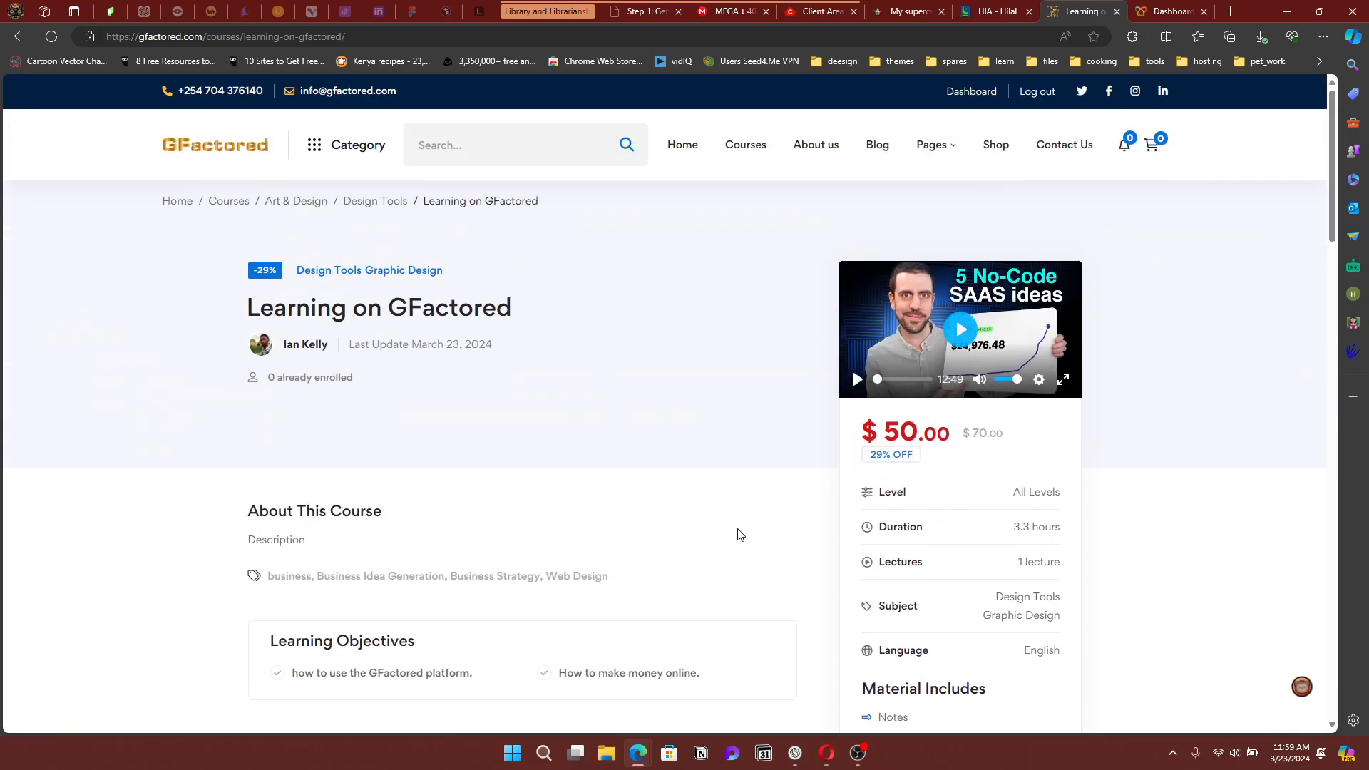
{"action": "scroll", "coordinate": [739, 534], "scroll_direction": "down", "scroll_amount": 10}
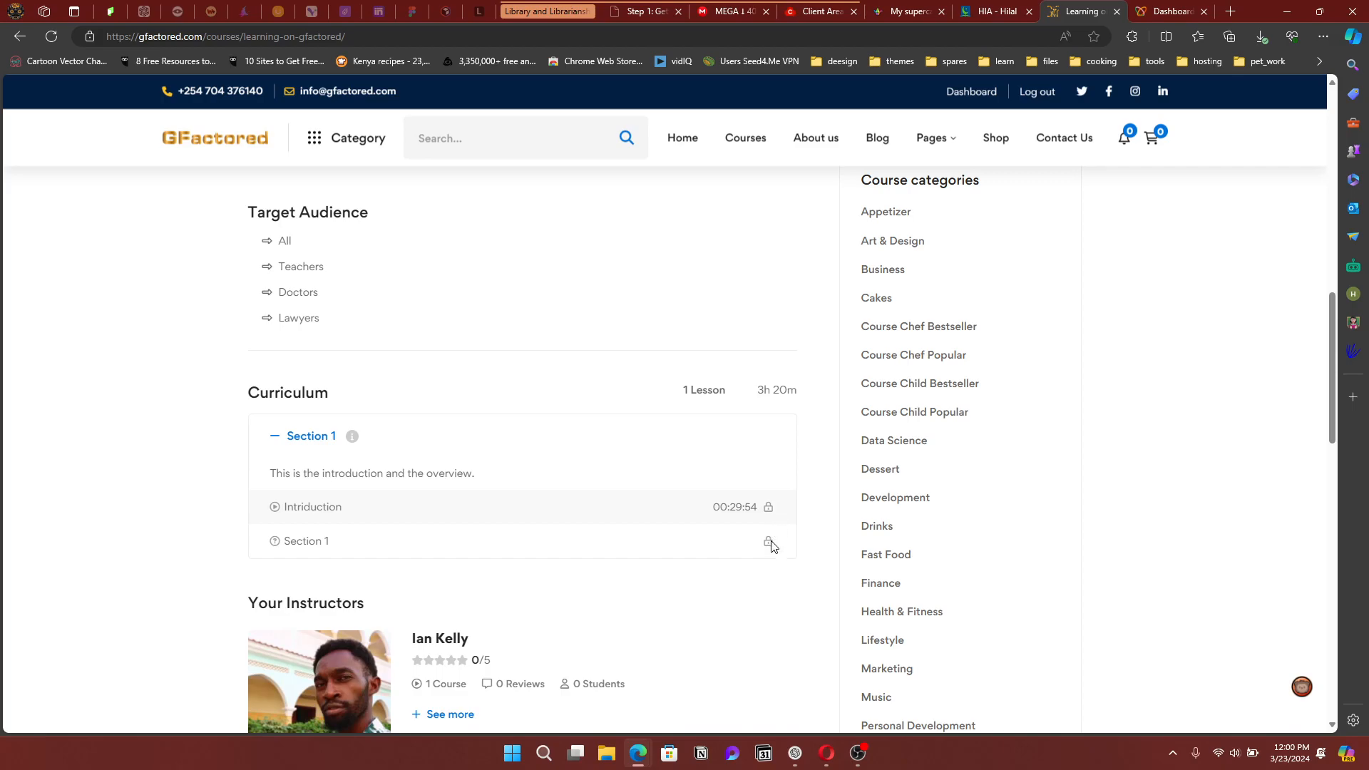
{"action": "scroll", "coordinate": [611, 558], "scroll_direction": "down", "scroll_amount": 2}
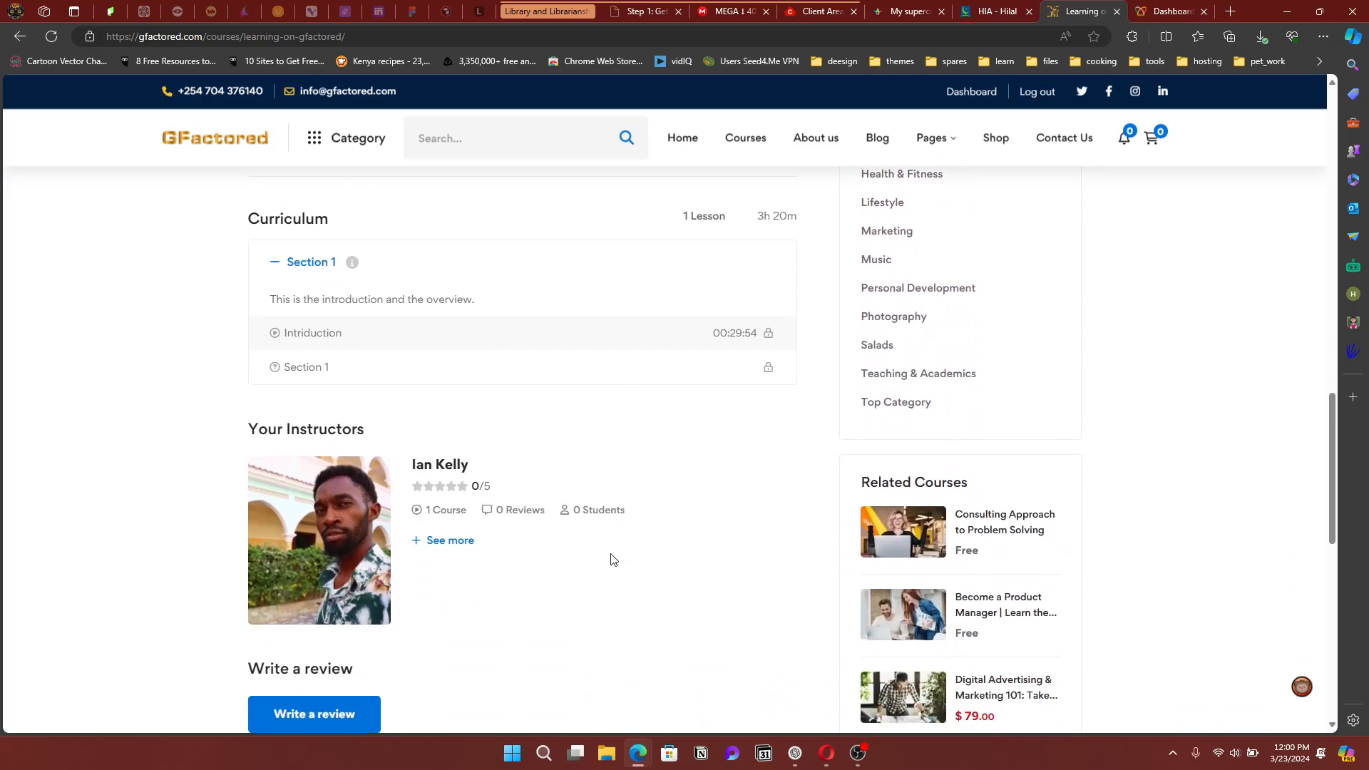
{"action": "scroll", "coordinate": [611, 559], "scroll_direction": "up", "scroll_amount": 11}
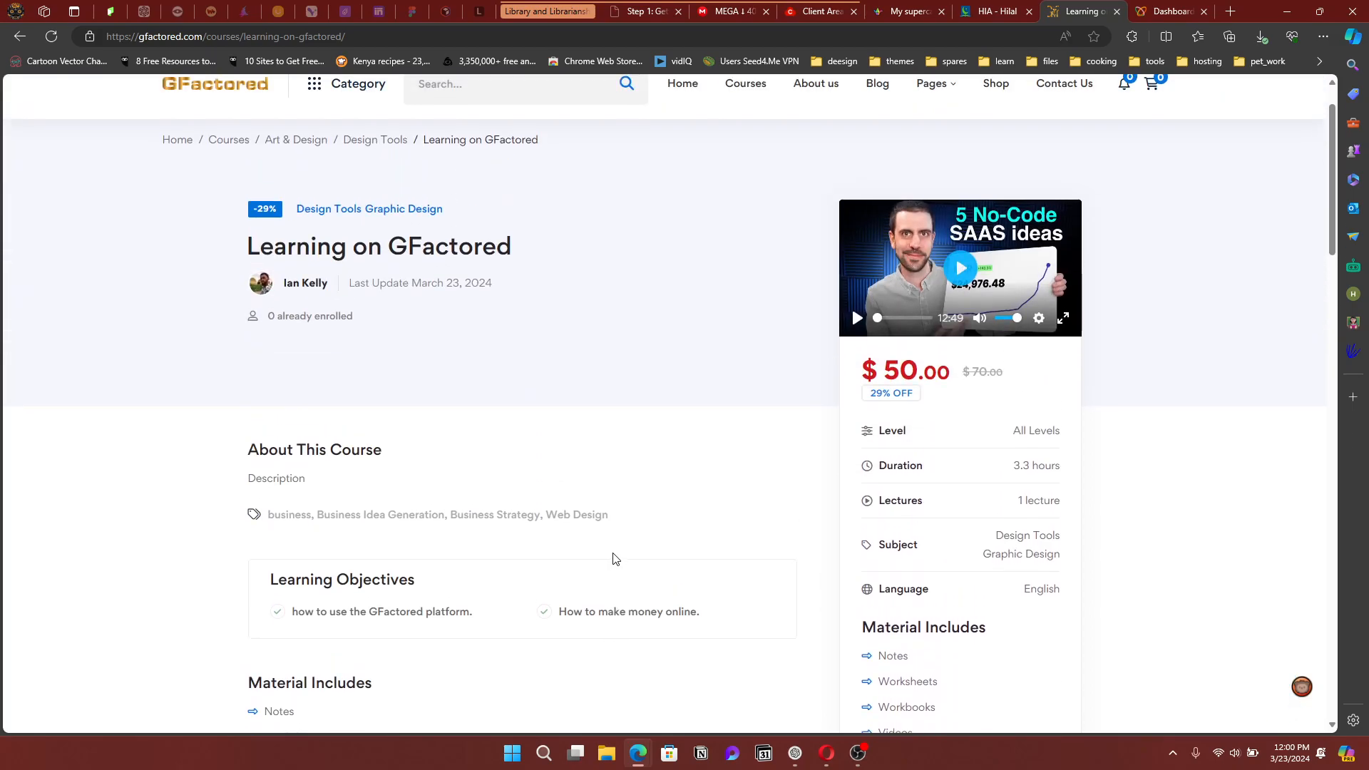
{"action": "scroll", "coordinate": [615, 556], "scroll_direction": "down", "scroll_amount": 4}
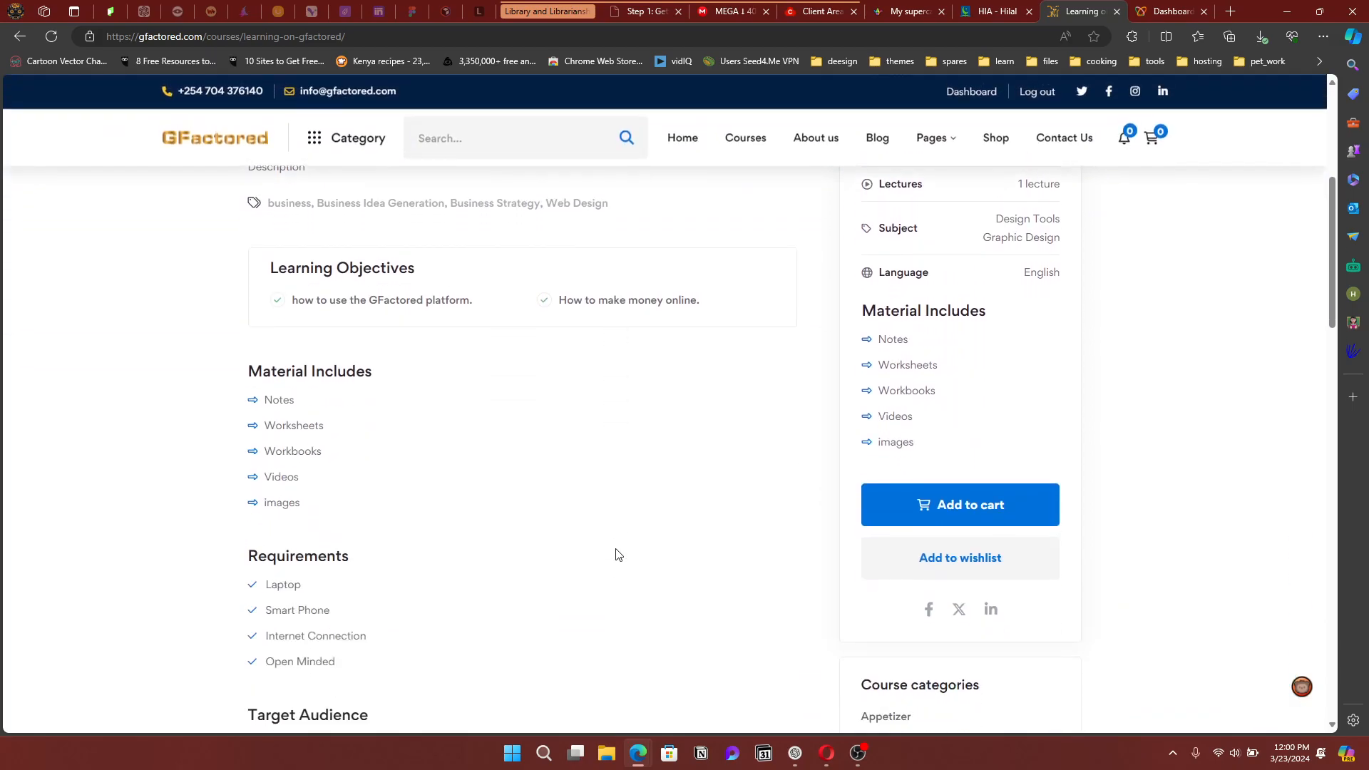
{"action": "scroll", "coordinate": [669, 550], "scroll_direction": "up", "scroll_amount": 2}
{"action": "scroll", "coordinate": [742, 553], "scroll_direction": "down", "scroll_amount": 2}
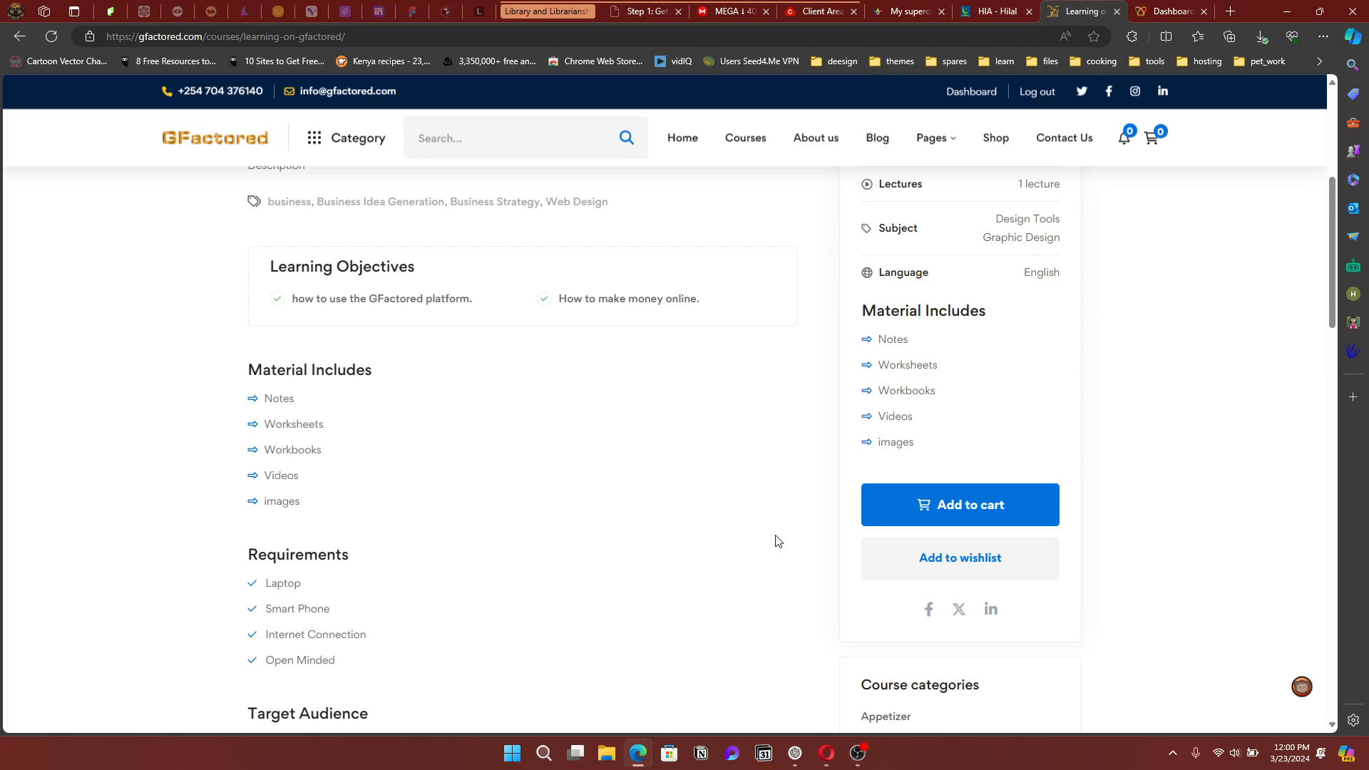
{"action": "scroll", "coordinate": [753, 560], "scroll_direction": "up", "scroll_amount": 5}
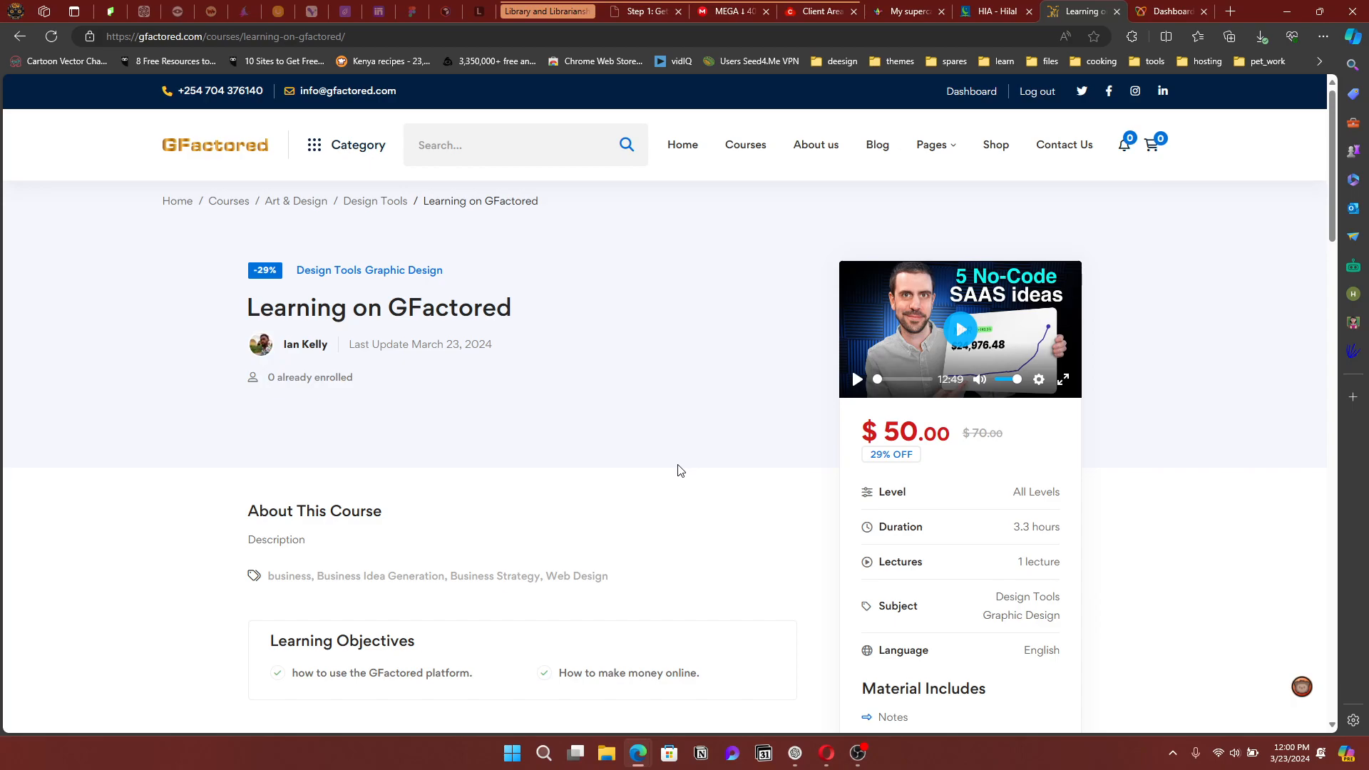
{"action": "scroll", "coordinate": [695, 508], "scroll_direction": "down", "scroll_amount": 1}
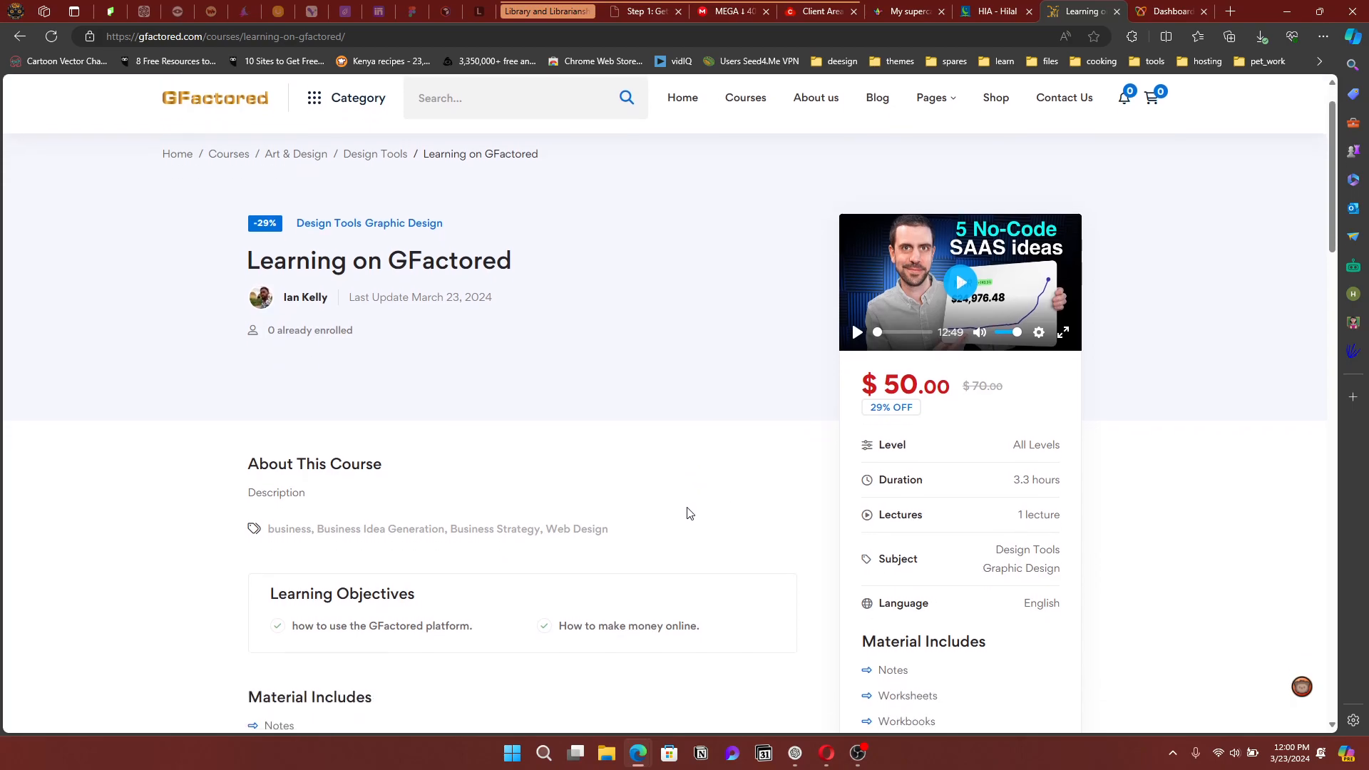
{"action": "scroll", "coordinate": [689, 512], "scroll_direction": "down", "scroll_amount": 2}
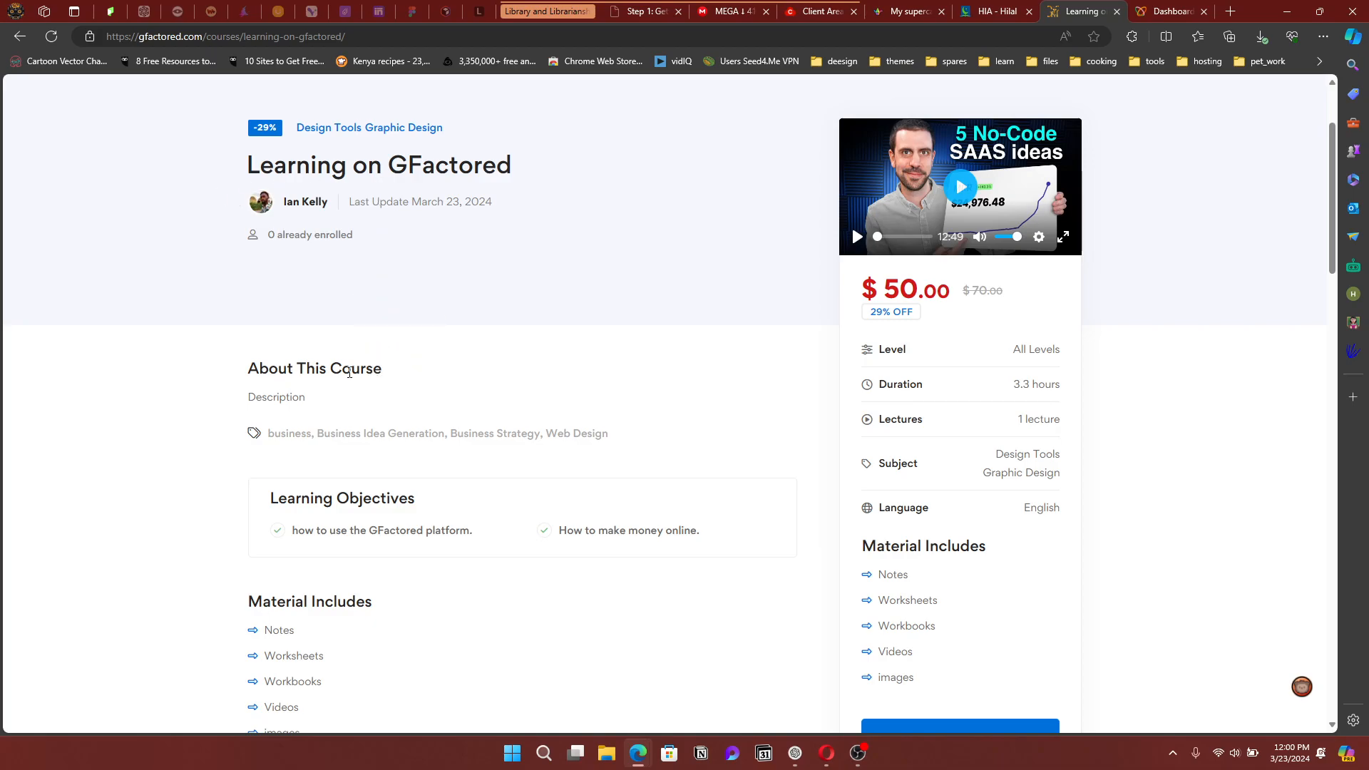
{"action": "scroll", "coordinate": [314, 349], "scroll_direction": "down", "scroll_amount": 5}
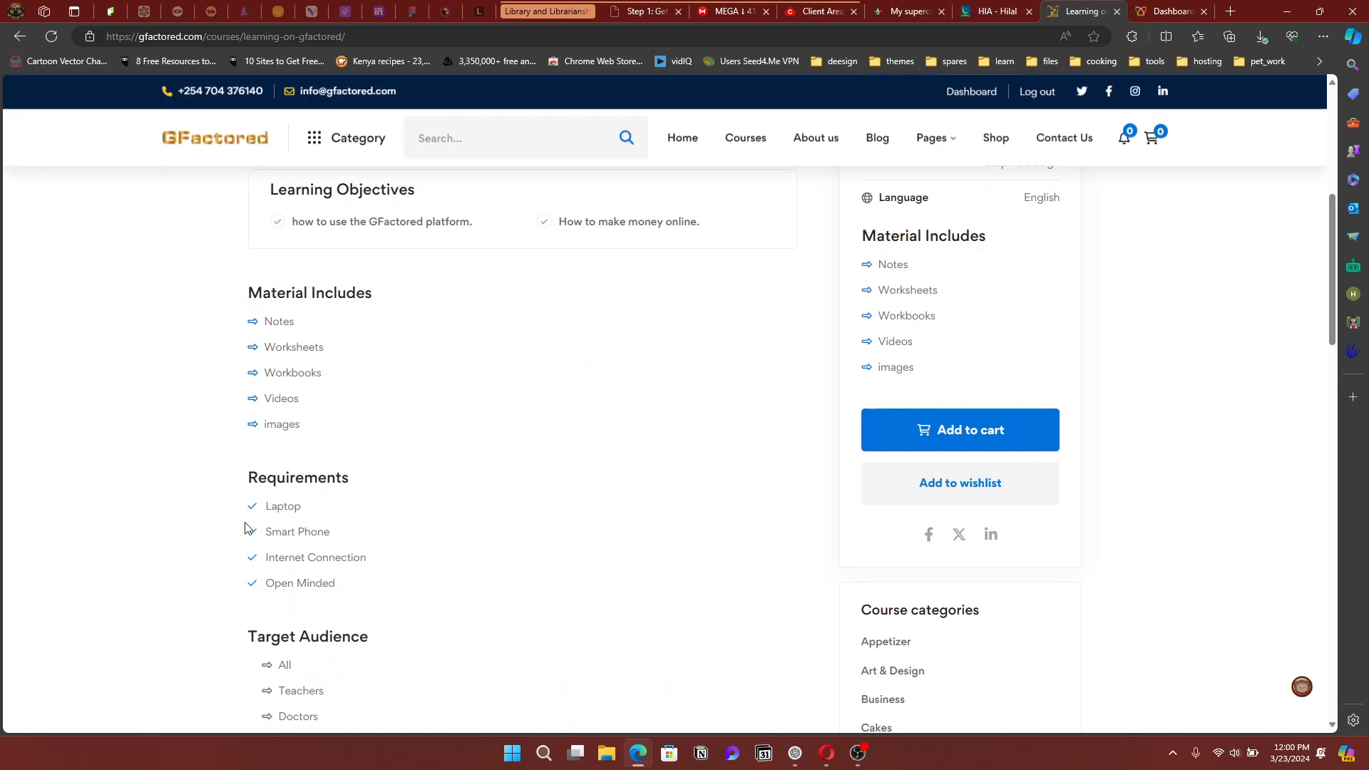
{"action": "scroll", "coordinate": [286, 513], "scroll_direction": "down", "scroll_amount": 4}
{"action": "scroll", "coordinate": [321, 595], "scroll_direction": "down", "scroll_amount": 3}
{"action": "scroll", "coordinate": [350, 610], "scroll_direction": "down", "scroll_amount": 5}
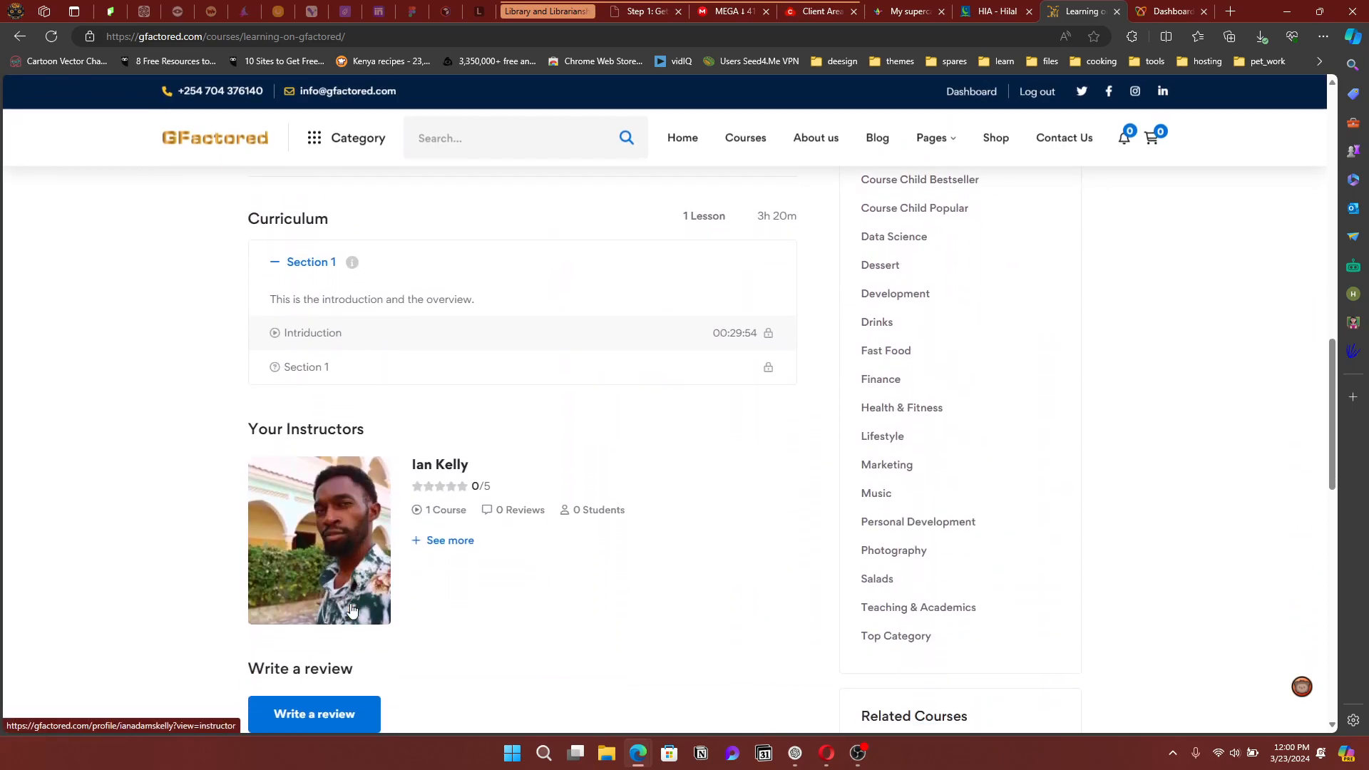
{"action": "scroll", "coordinate": [758, 534], "scroll_direction": "up", "scroll_amount": 10}
{"action": "scroll", "coordinate": [763, 534], "scroll_direction": "up", "scroll_amount": 4}
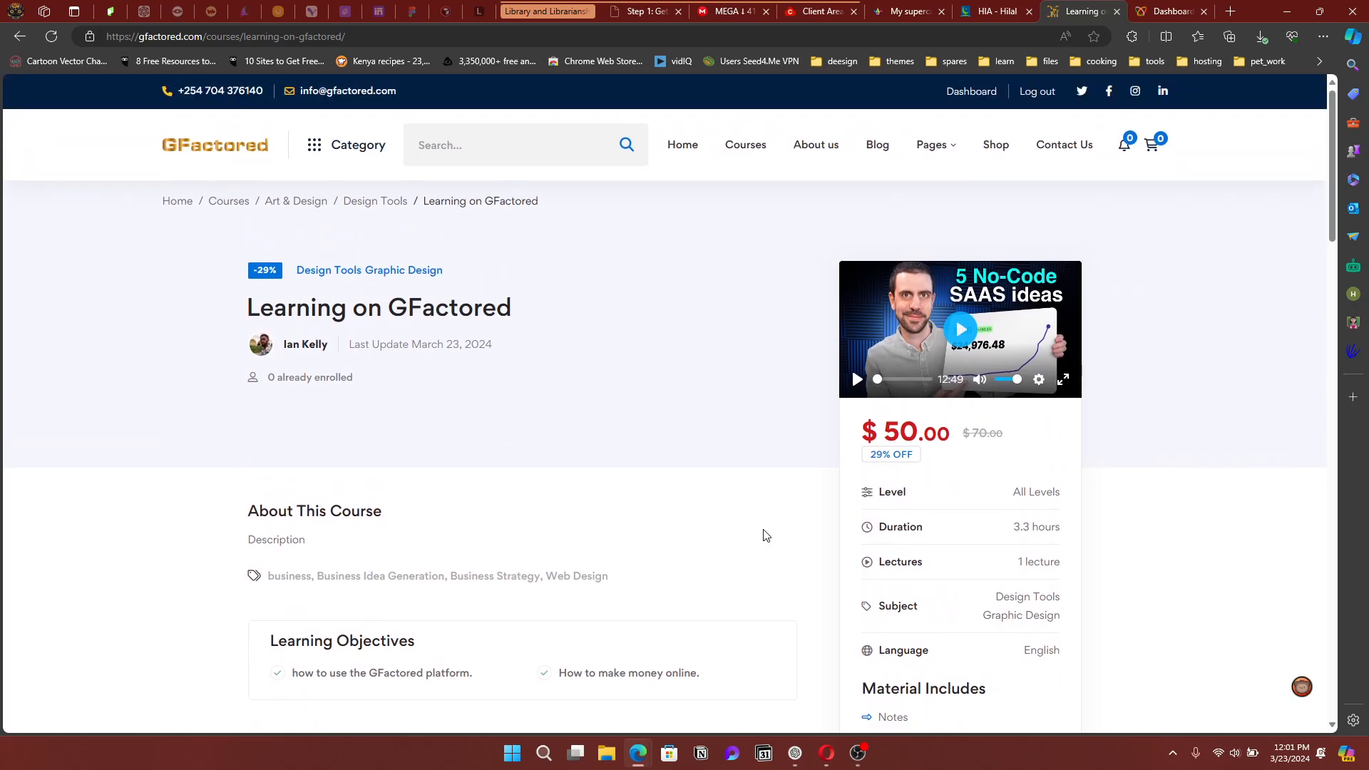
{"action": "scroll", "coordinate": [556, 477], "scroll_direction": "down", "scroll_amount": 4}
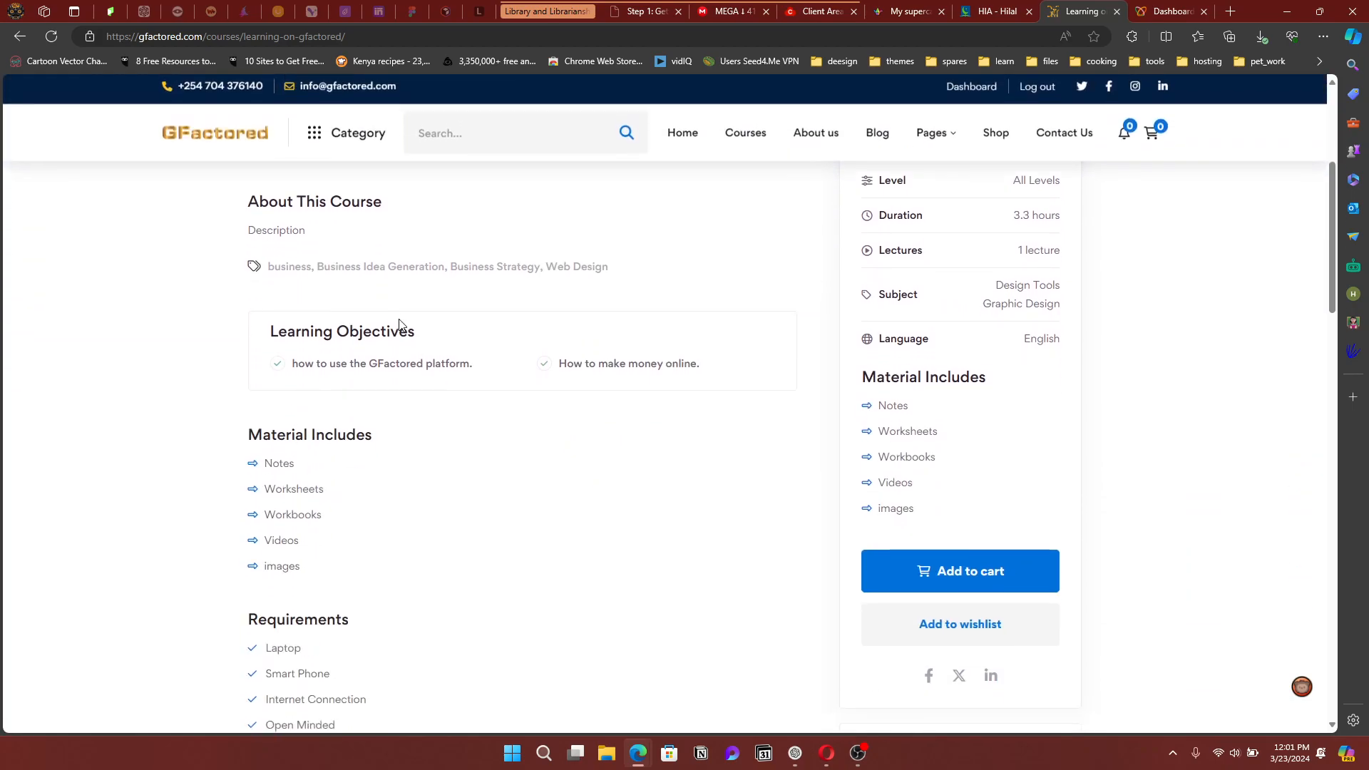
{"action": "scroll", "coordinate": [242, 262], "scroll_direction": "up", "scroll_amount": 1}
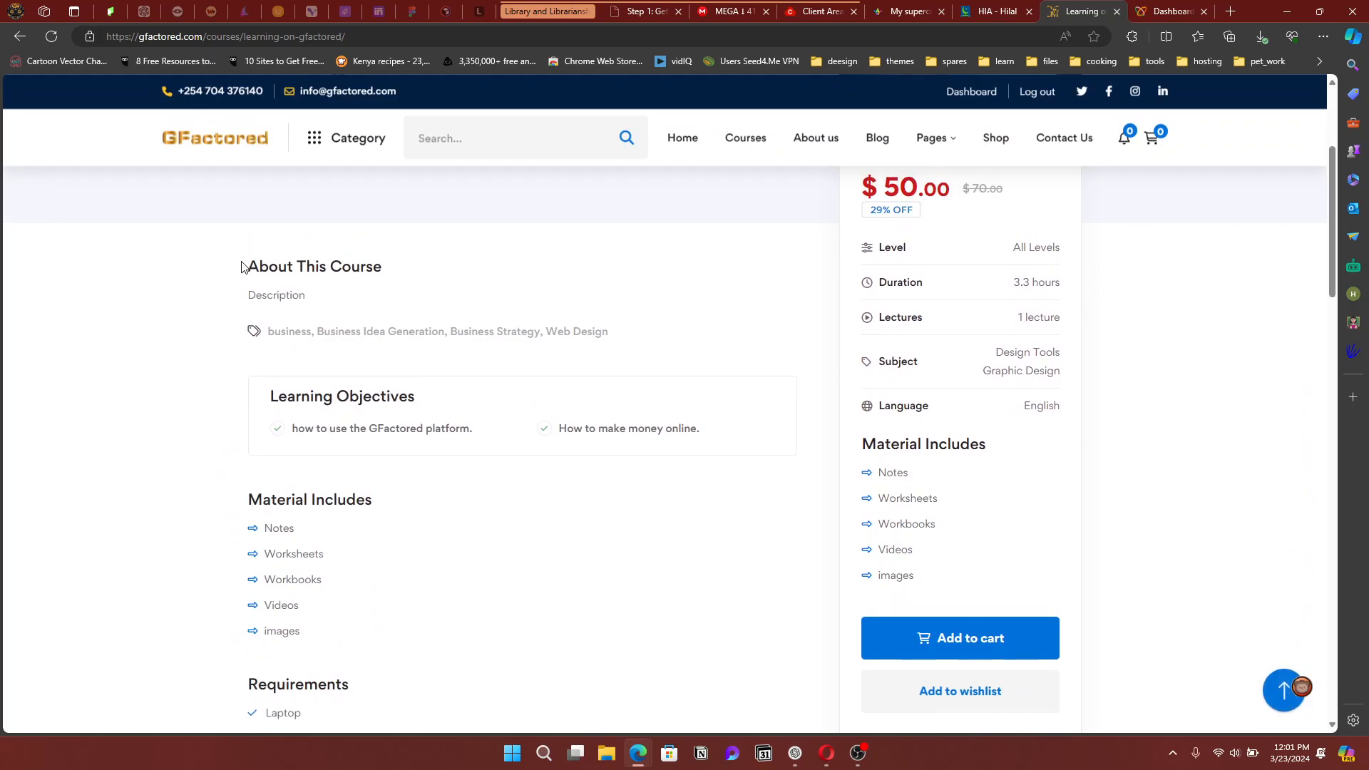
{"action": "scroll", "coordinate": [353, 441], "scroll_direction": "down", "scroll_amount": 1}
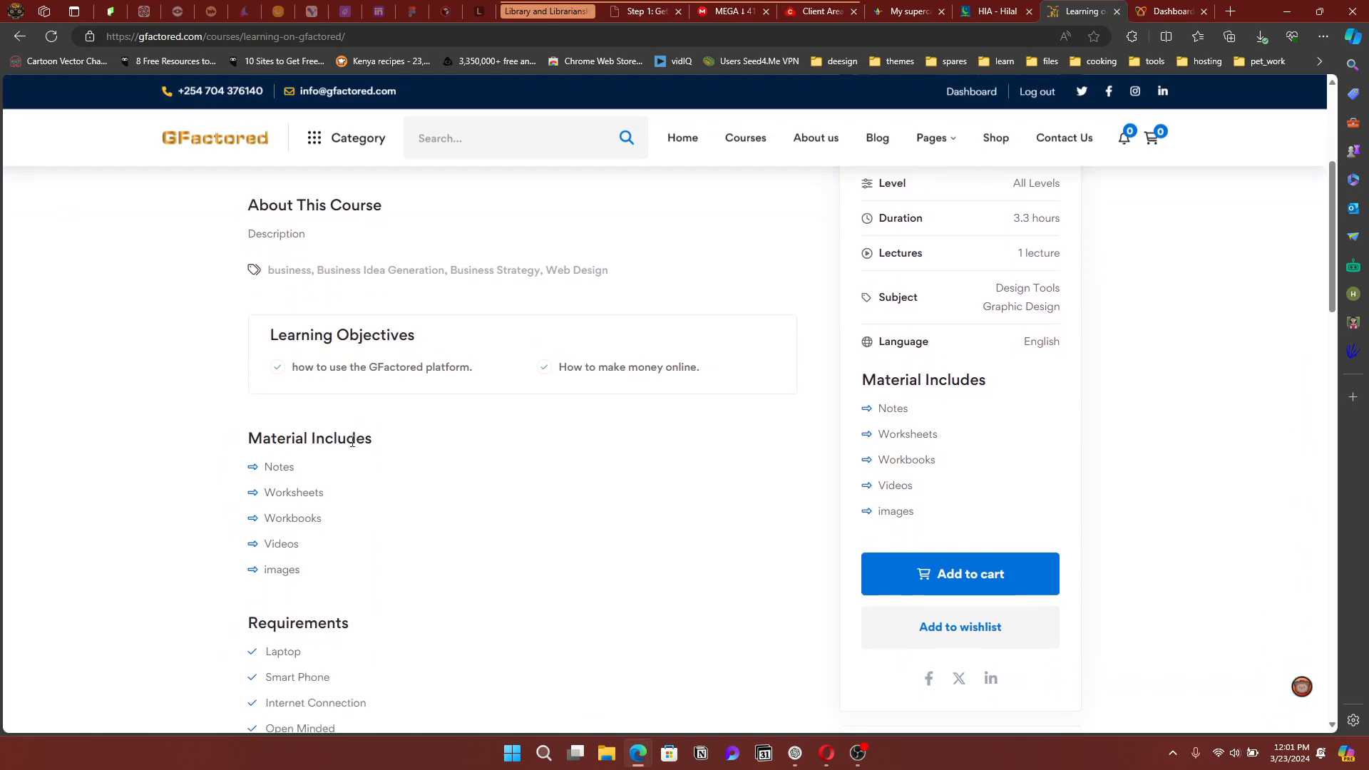
{"action": "scroll", "coordinate": [352, 441], "scroll_direction": "down", "scroll_amount": 3}
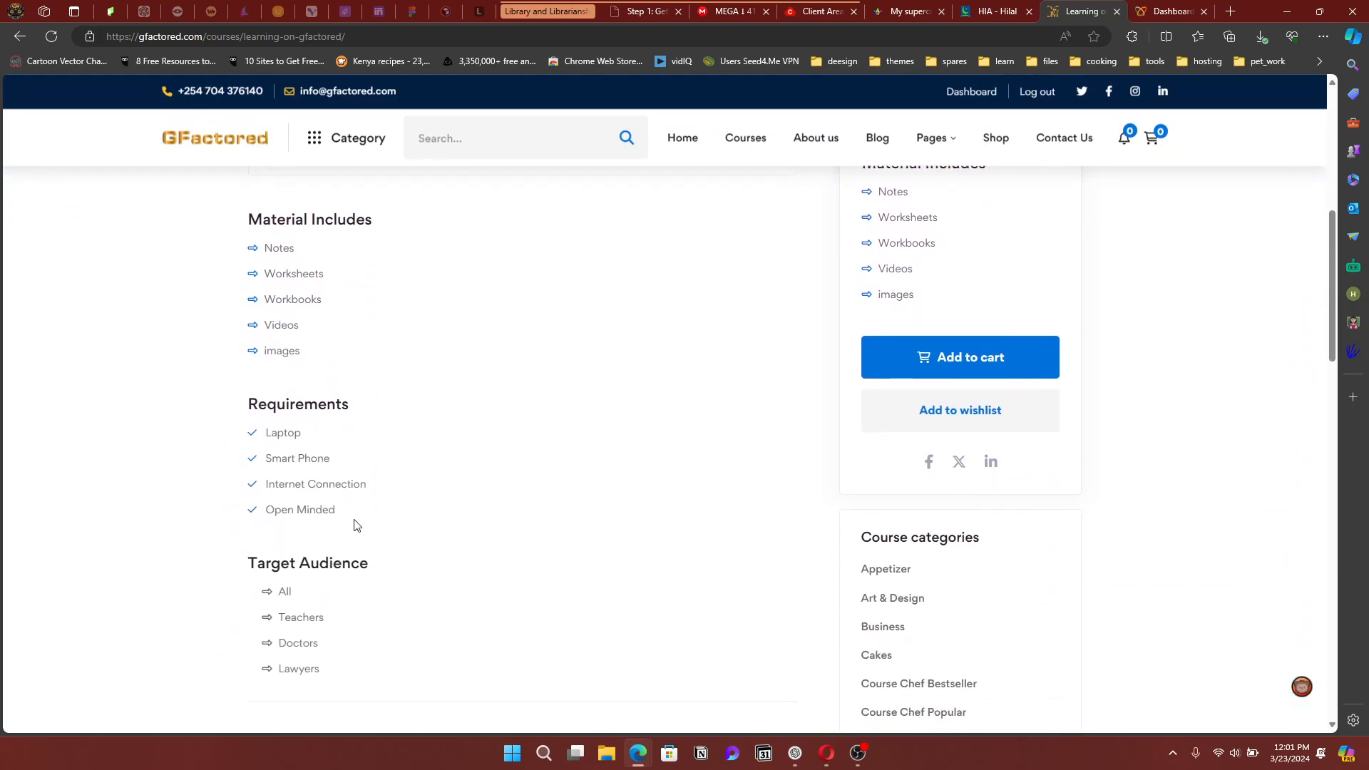
{"action": "scroll", "coordinate": [355, 526], "scroll_direction": "down", "scroll_amount": 5}
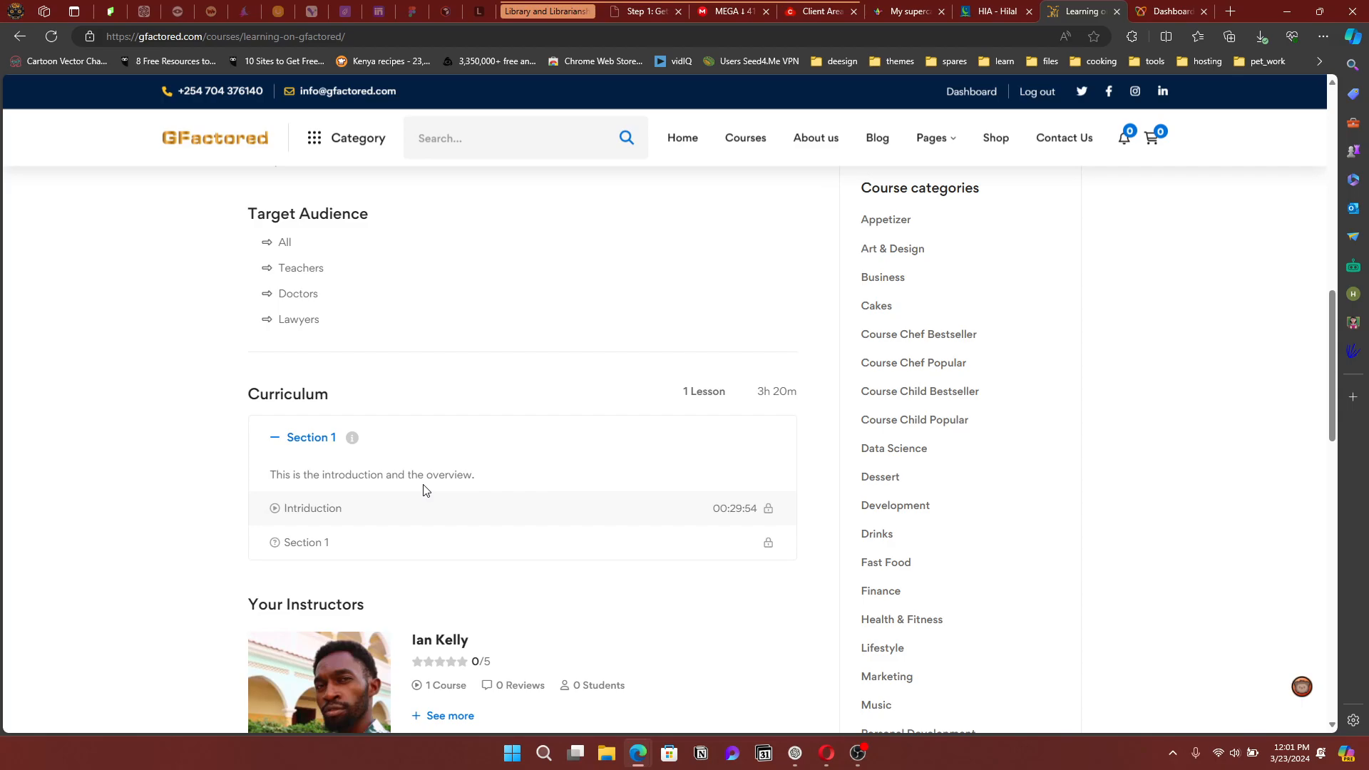
{"action": "scroll", "coordinate": [424, 489], "scroll_direction": "up", "scroll_amount": 4}
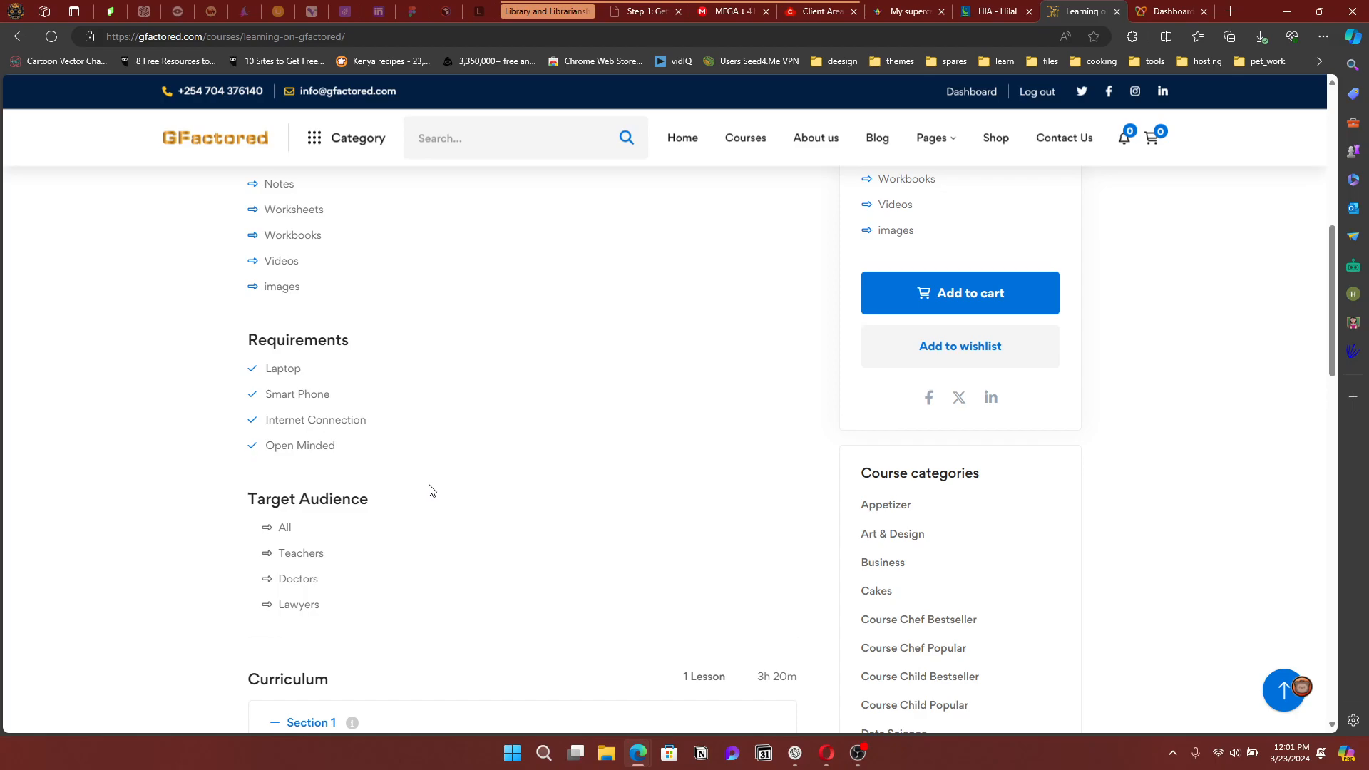
{"action": "scroll", "coordinate": [653, 470], "scroll_direction": "up", "scroll_amount": 6}
{"action": "scroll", "coordinate": [655, 470], "scroll_direction": "up", "scroll_amount": 2}
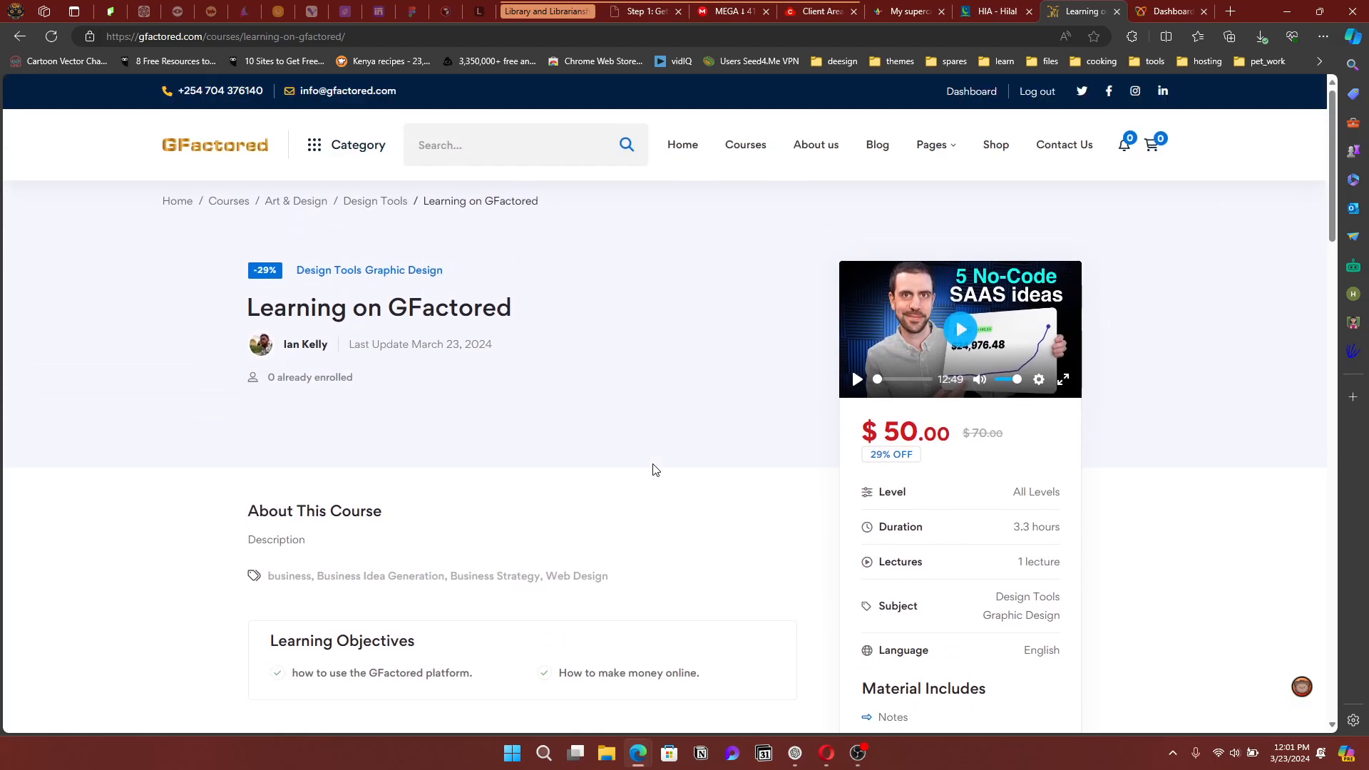